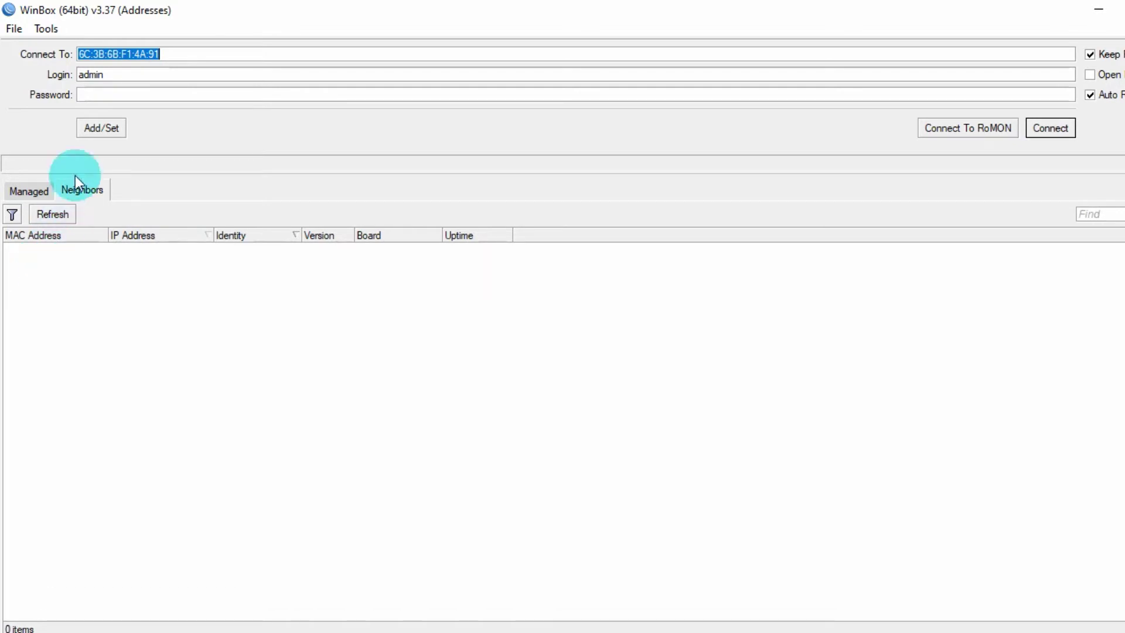
# - Log into the RB951Ui-2HnD router as admin from the WinBox connect screen
pyautogui.click(161, 57)
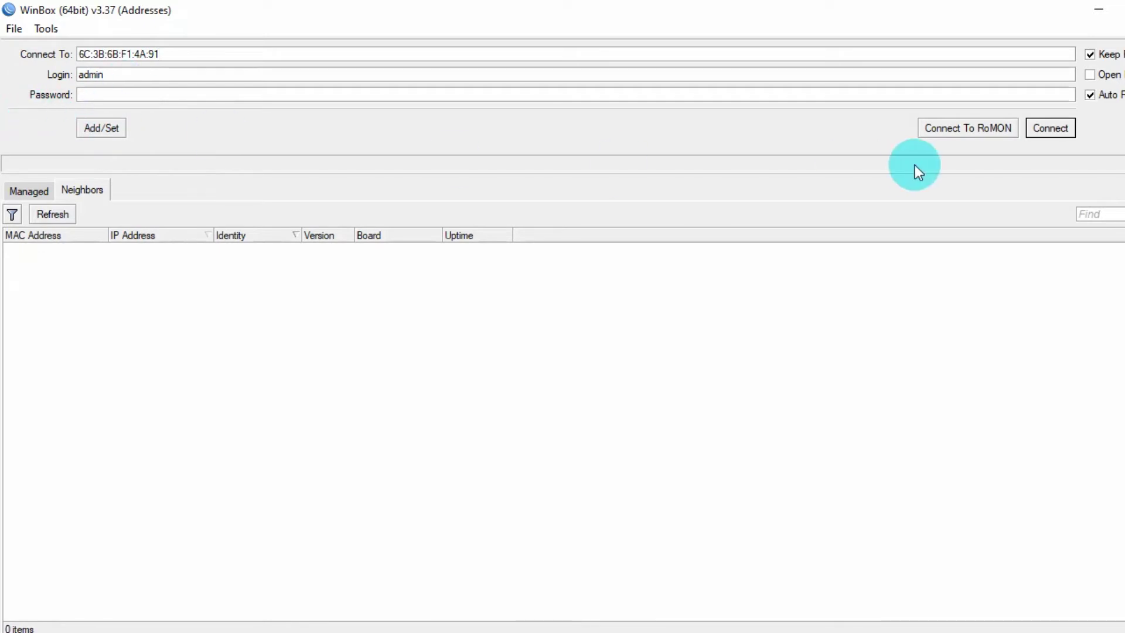
pyautogui.click(1063, 134)
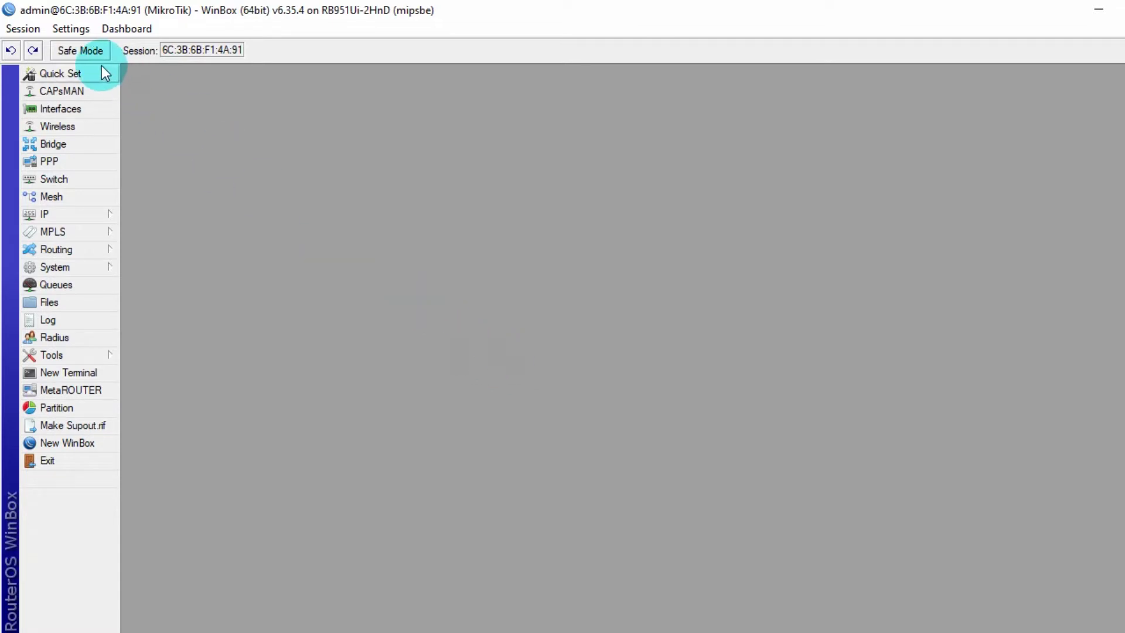
# - Add a DHCP client on ether1 and check it binds a 192.168.1.x lease
pyautogui.click(109, 215)
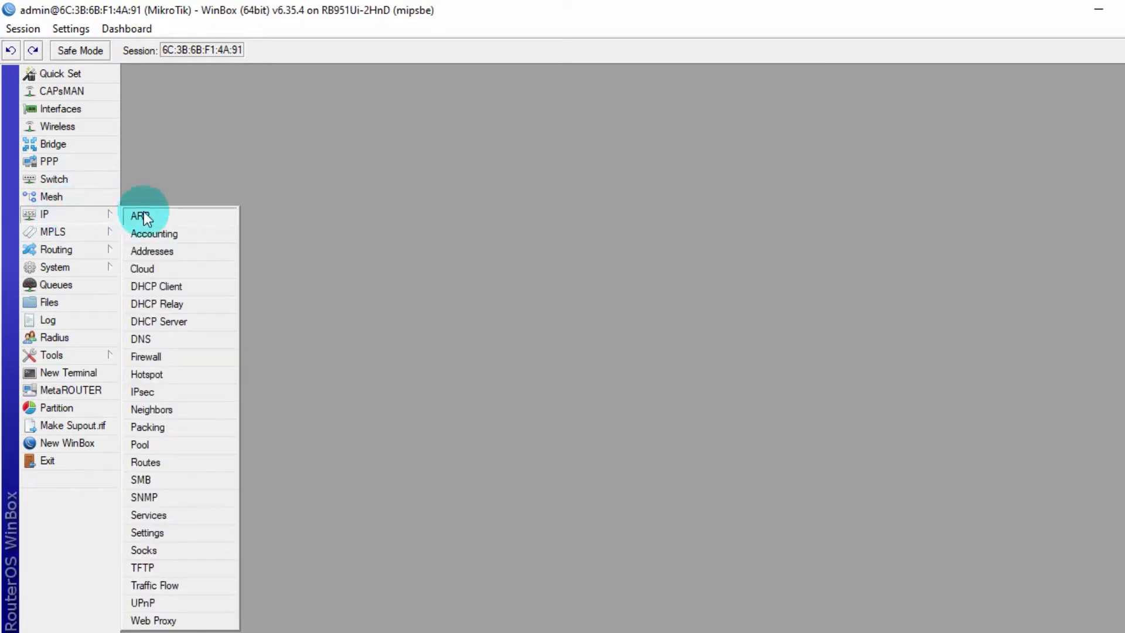
pyautogui.click(222, 293)
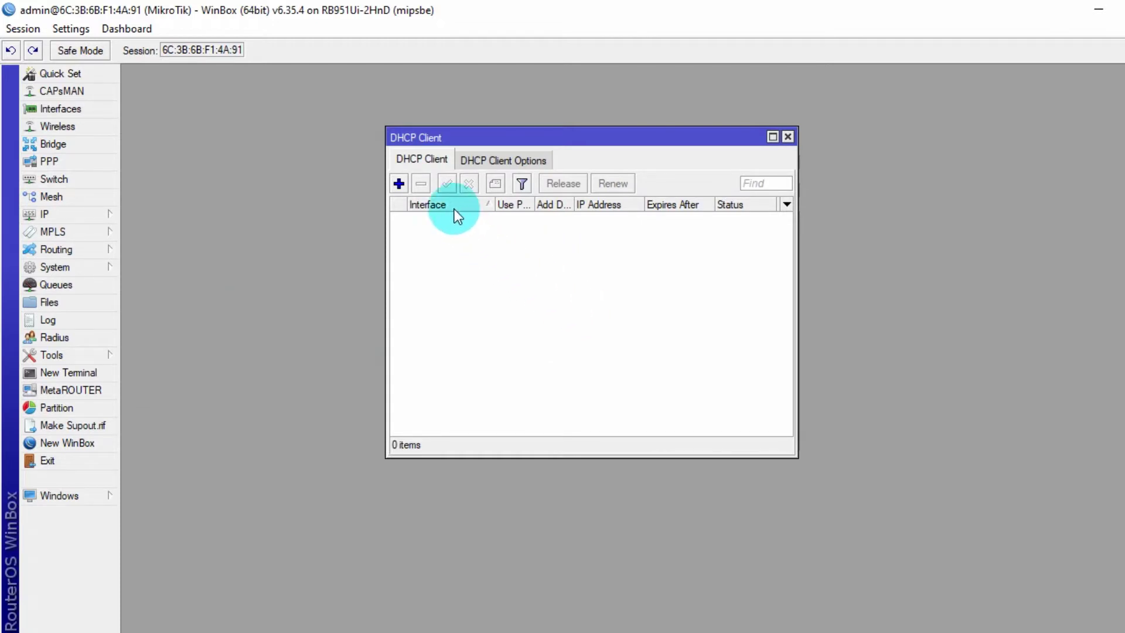
pyautogui.click(398, 183)
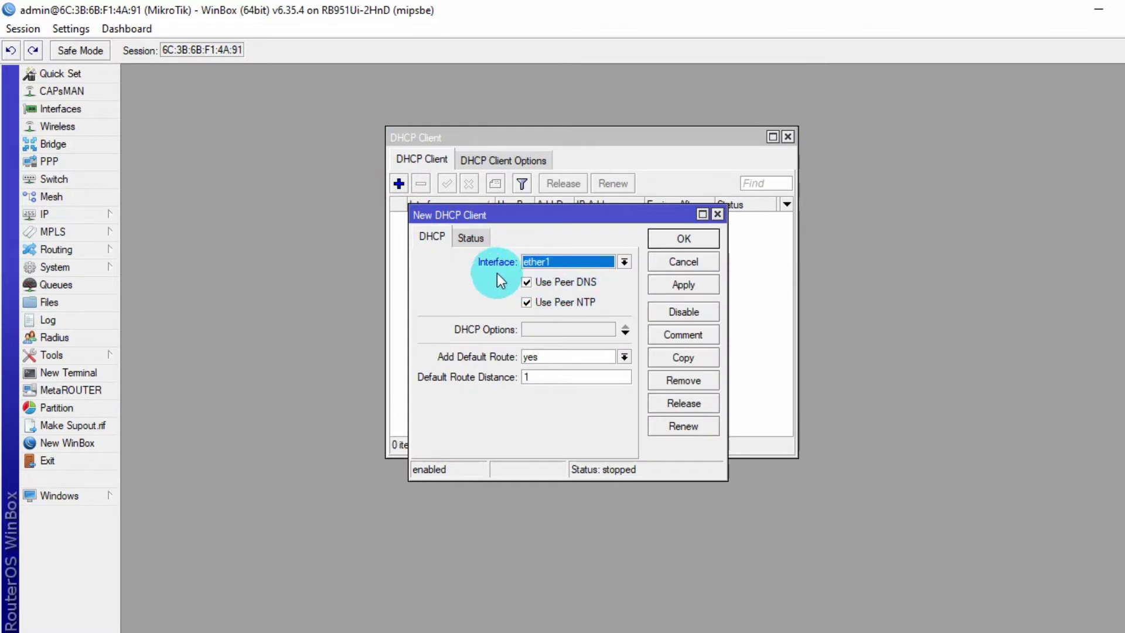
pyautogui.click(652, 285)
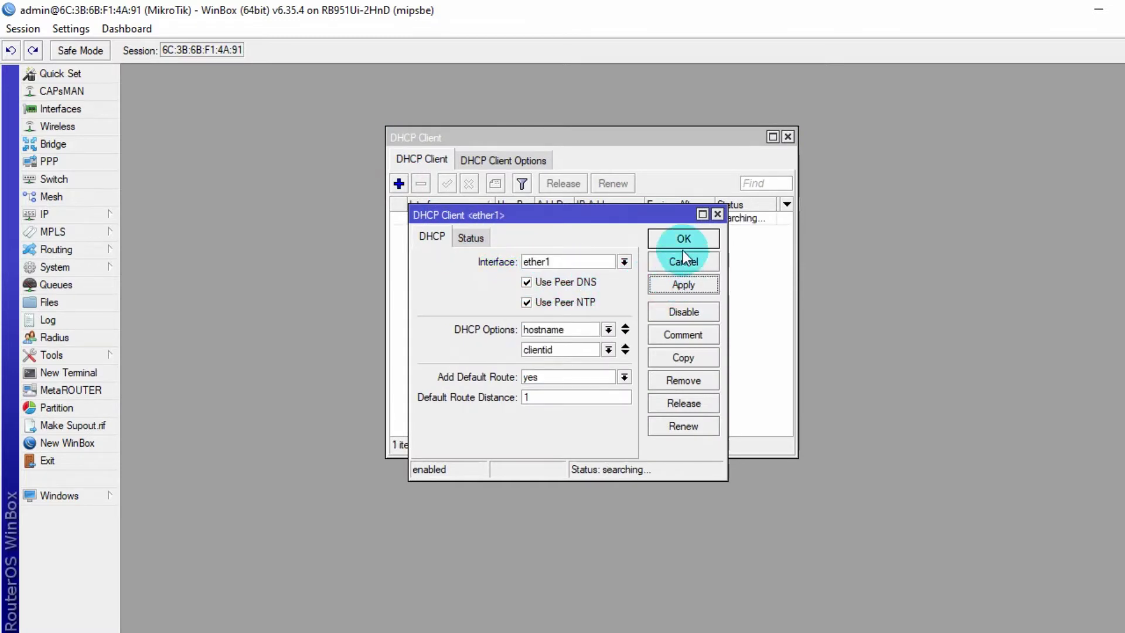
pyautogui.click(679, 239)
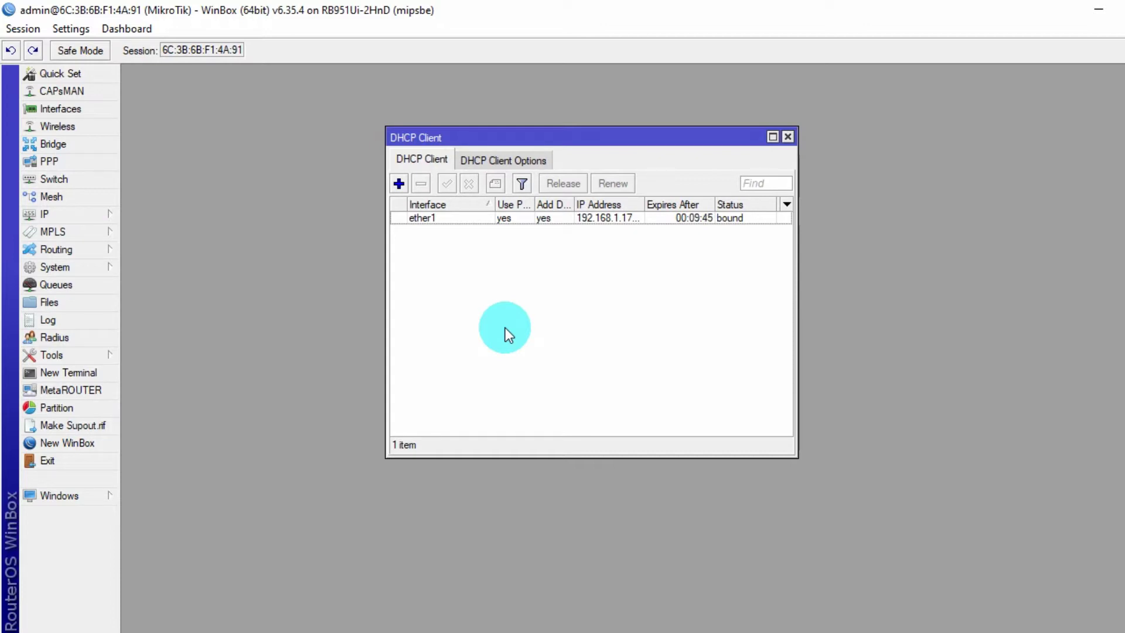
pyautogui.click(435, 222)
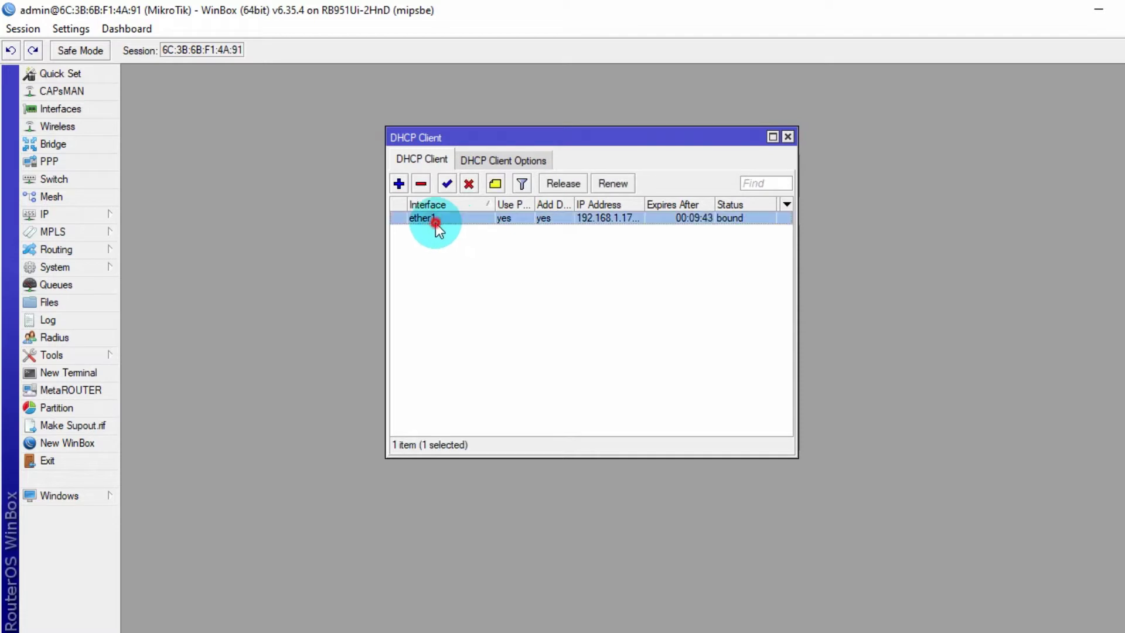
pyautogui.click(584, 240)
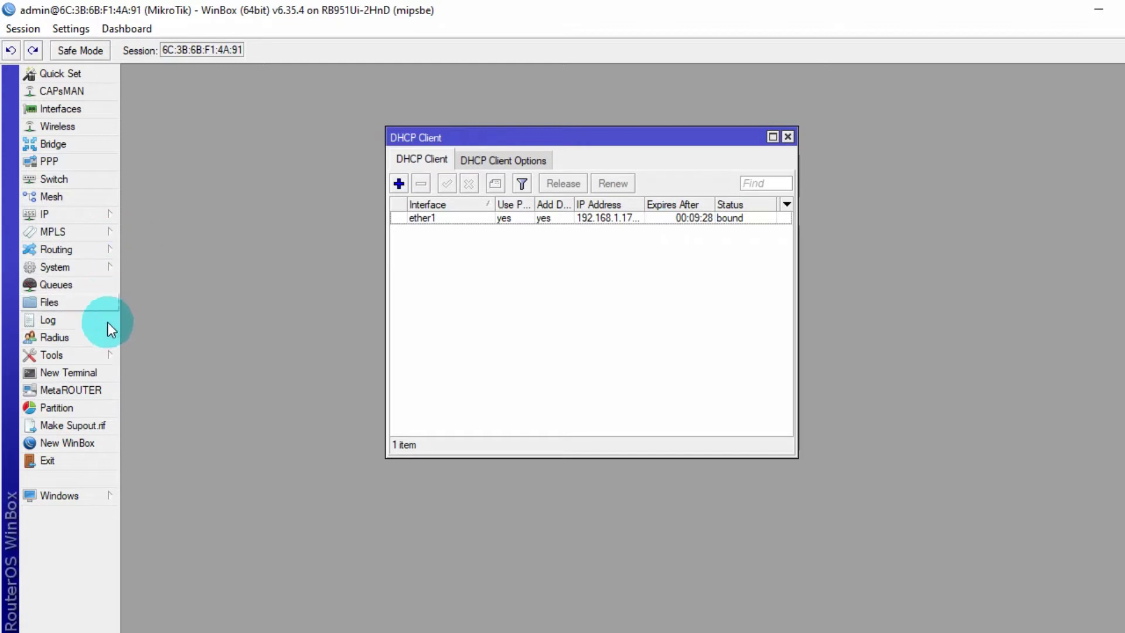
# - Add the address 192.168.100.1/24 on interface ether2 in the IP Address List
pyautogui.click(100, 216)
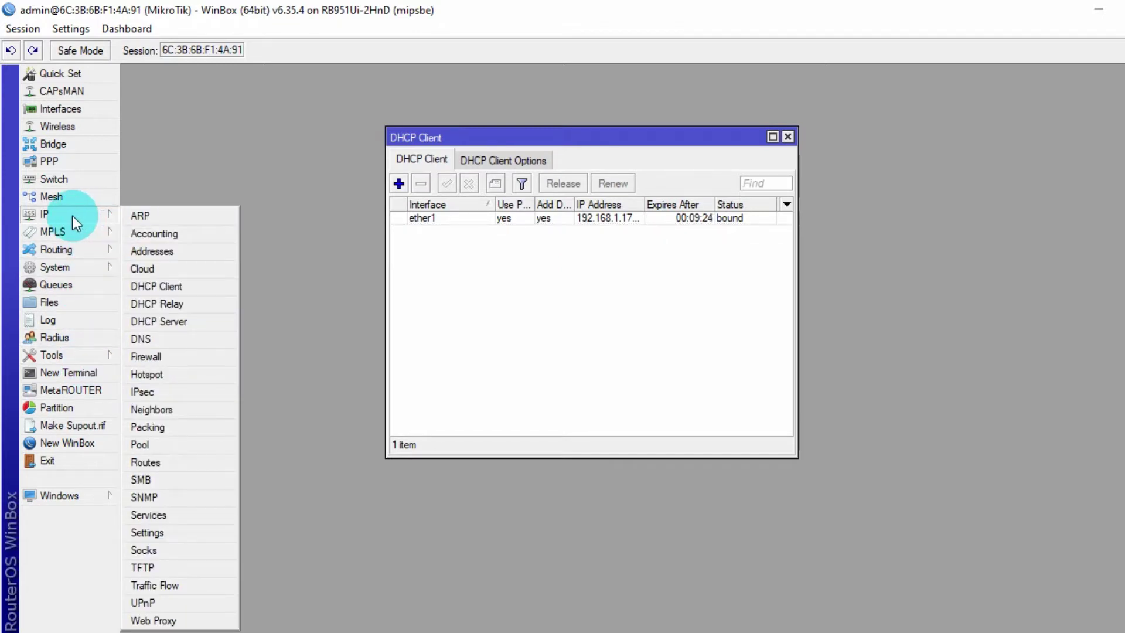
pyautogui.click(211, 258)
pyautogui.moveTo(803, 195); pyautogui.dragTo(669, 253)
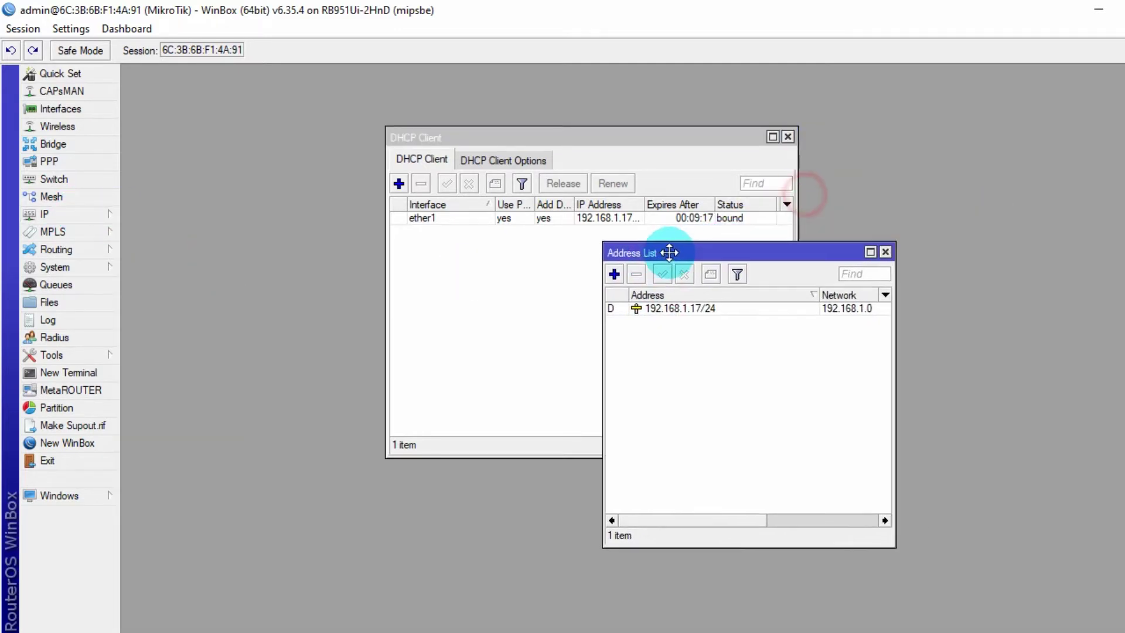
pyautogui.click(615, 273)
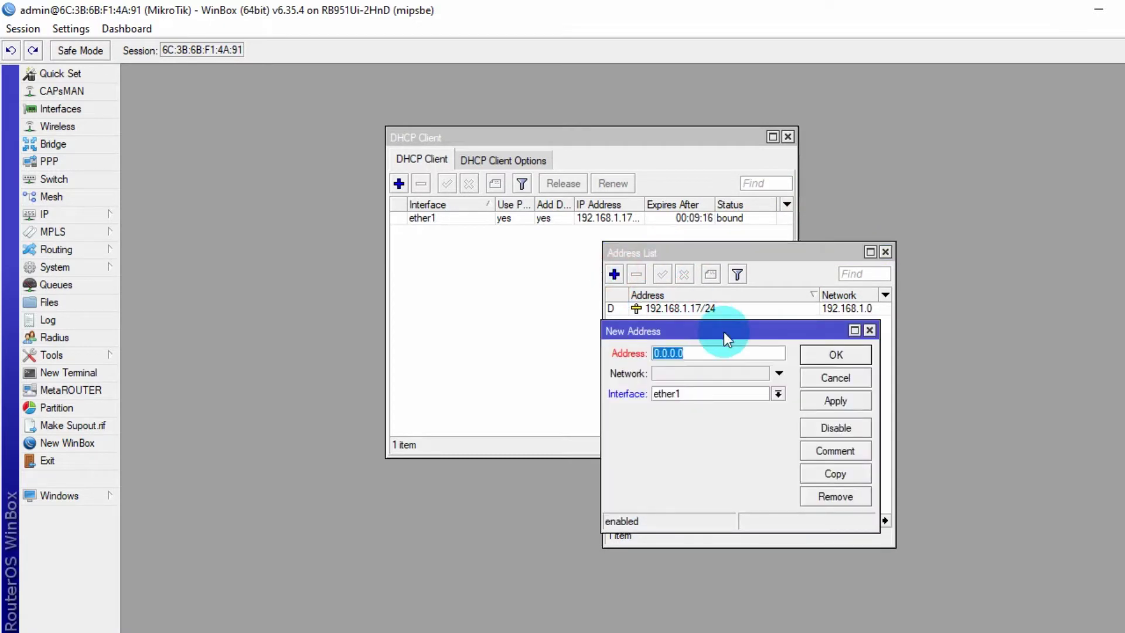
pyautogui.write('192')
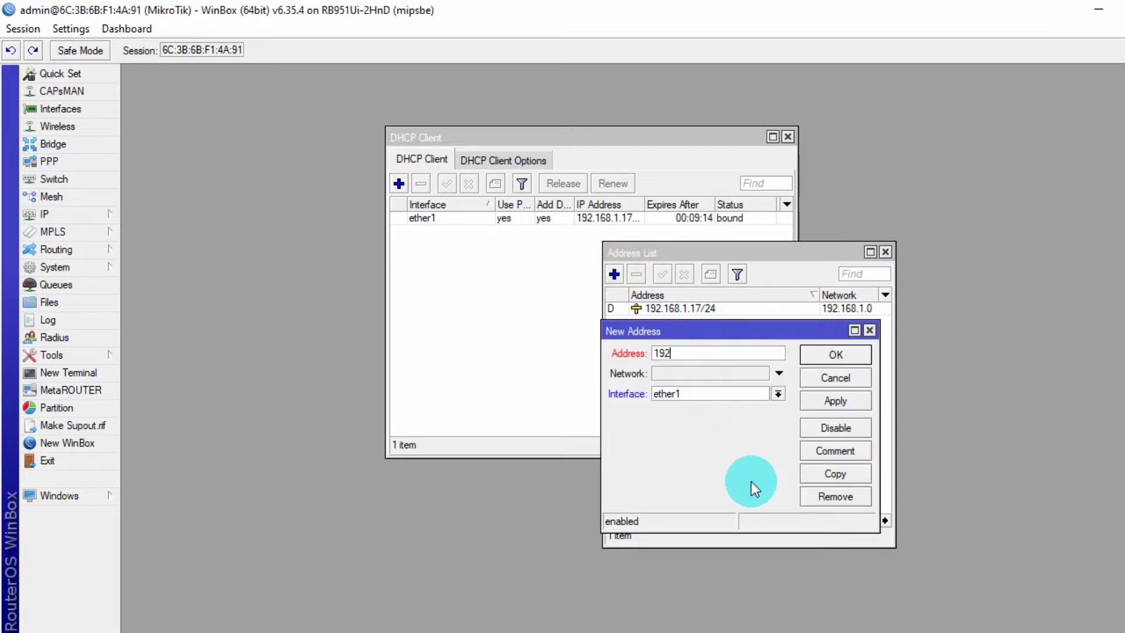
pyautogui.write('.168.100.1/24')
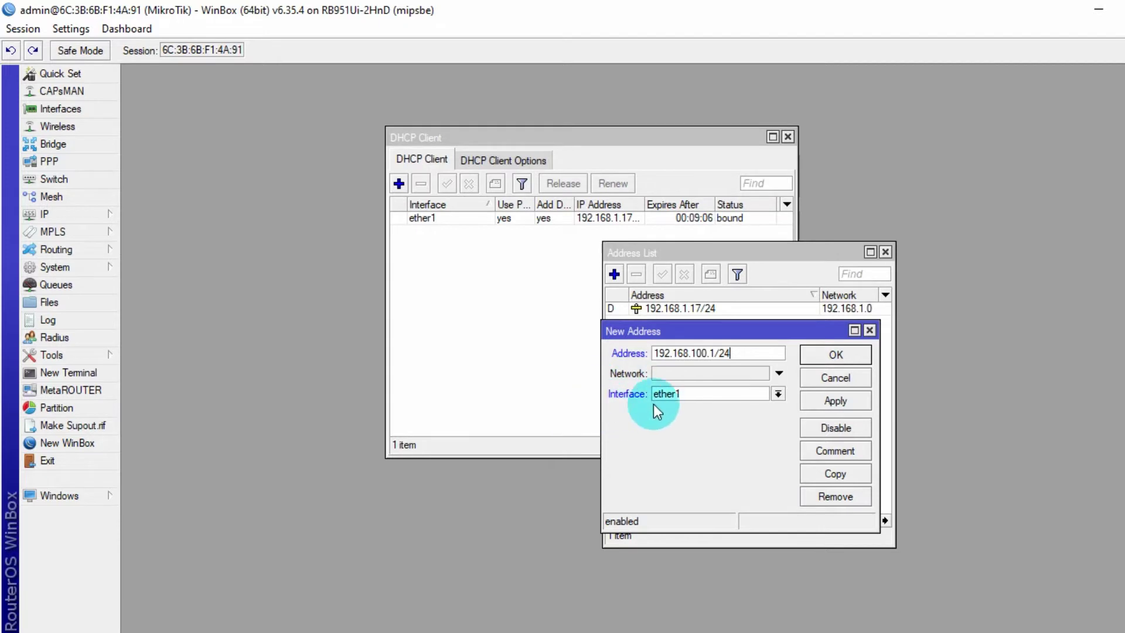
pyautogui.click(717, 393)
pyautogui.click(674, 419)
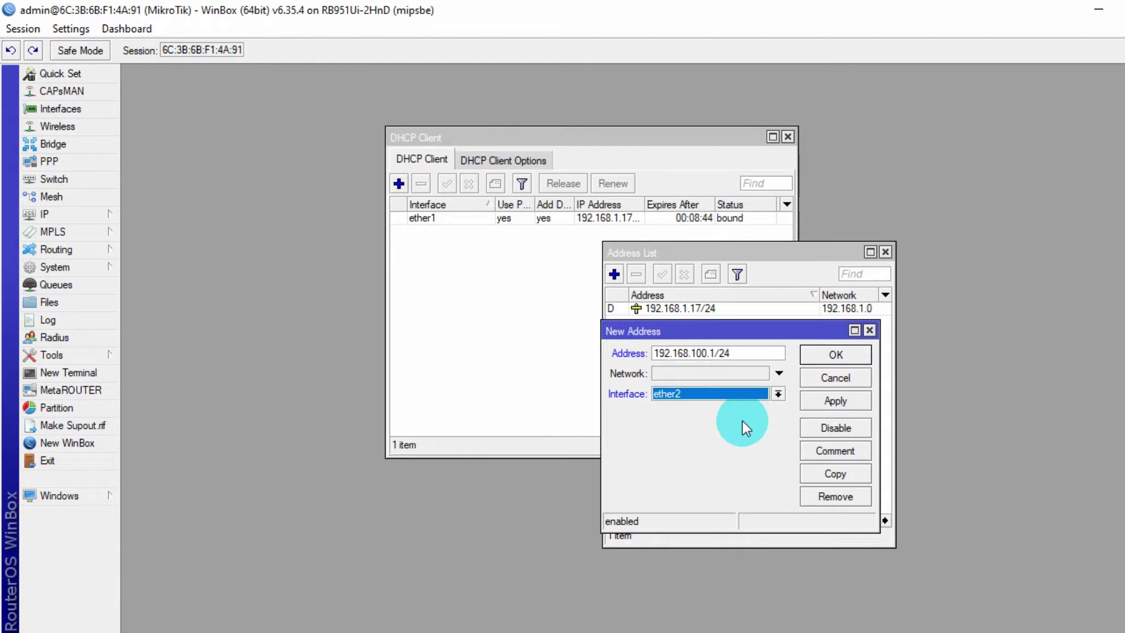
pyautogui.click(850, 395)
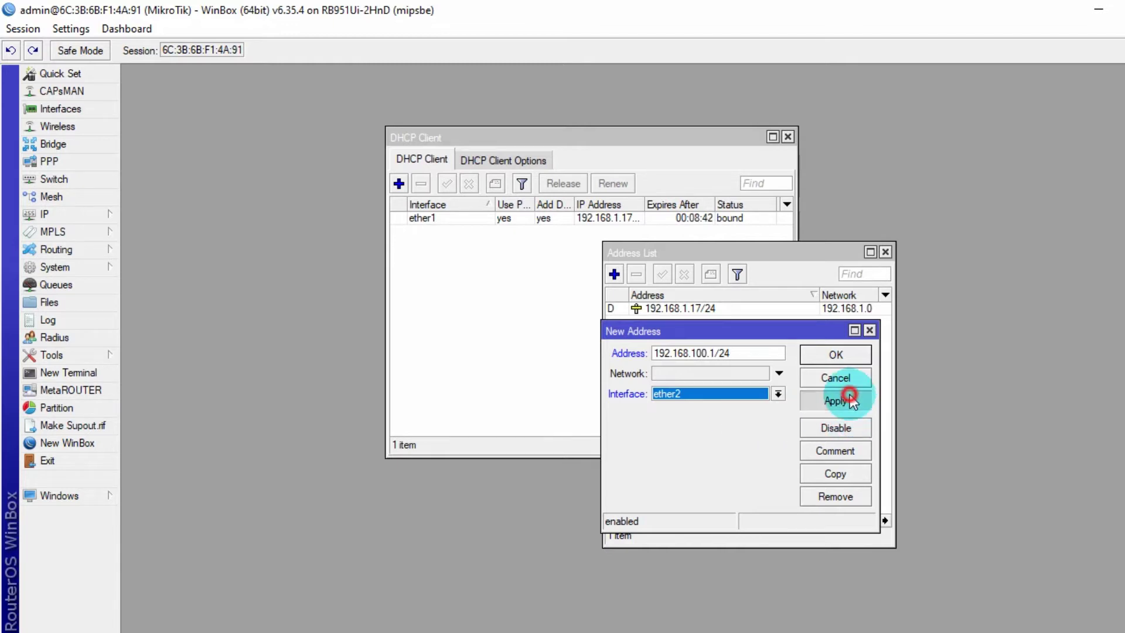
pyautogui.click(847, 350)
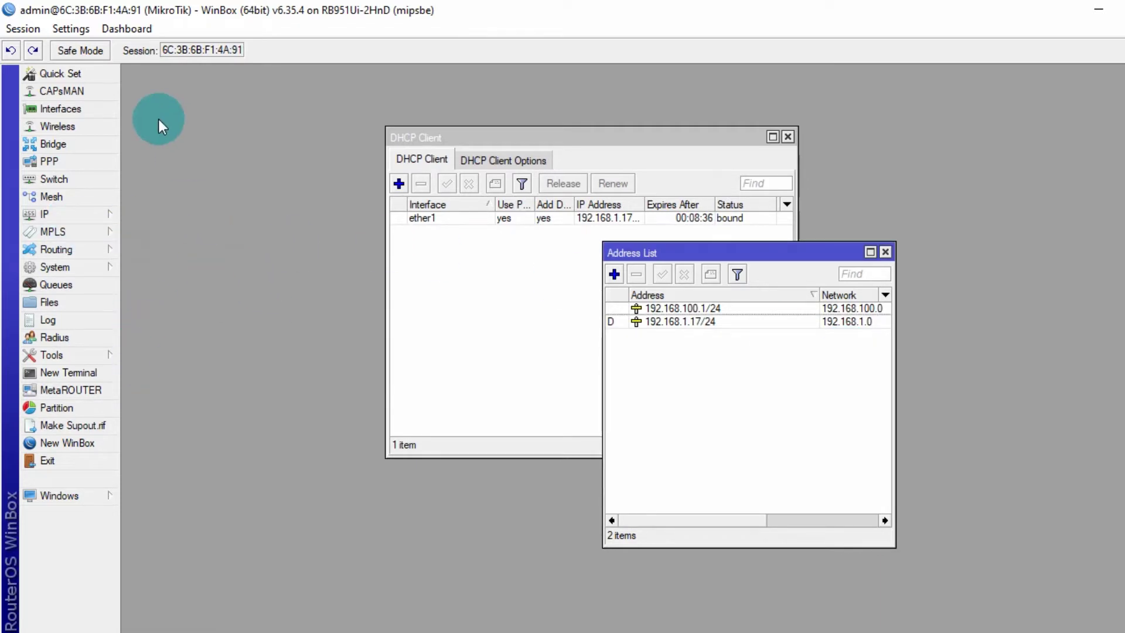
pyautogui.click(115, 213)
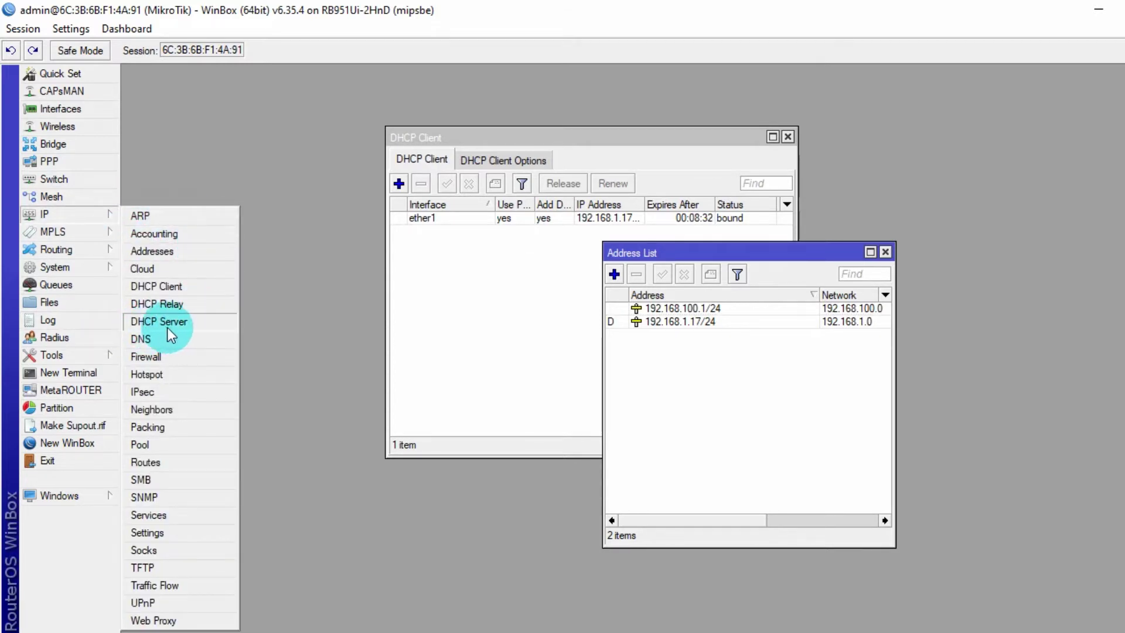
# - Start the DHCP Setup wizard and choose ether2 as the server interface
pyautogui.click(224, 322)
pyautogui.moveTo(307, 195); pyautogui.dragTo(334, 226)
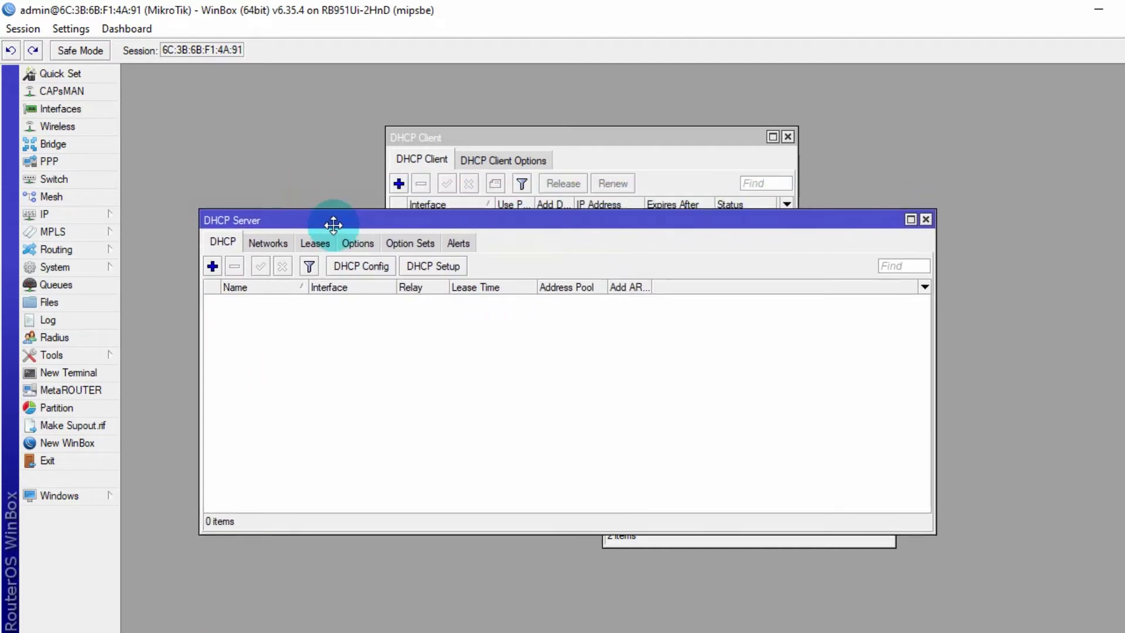
pyautogui.click(443, 269)
pyautogui.moveTo(587, 344); pyautogui.dragTo(470, 336)
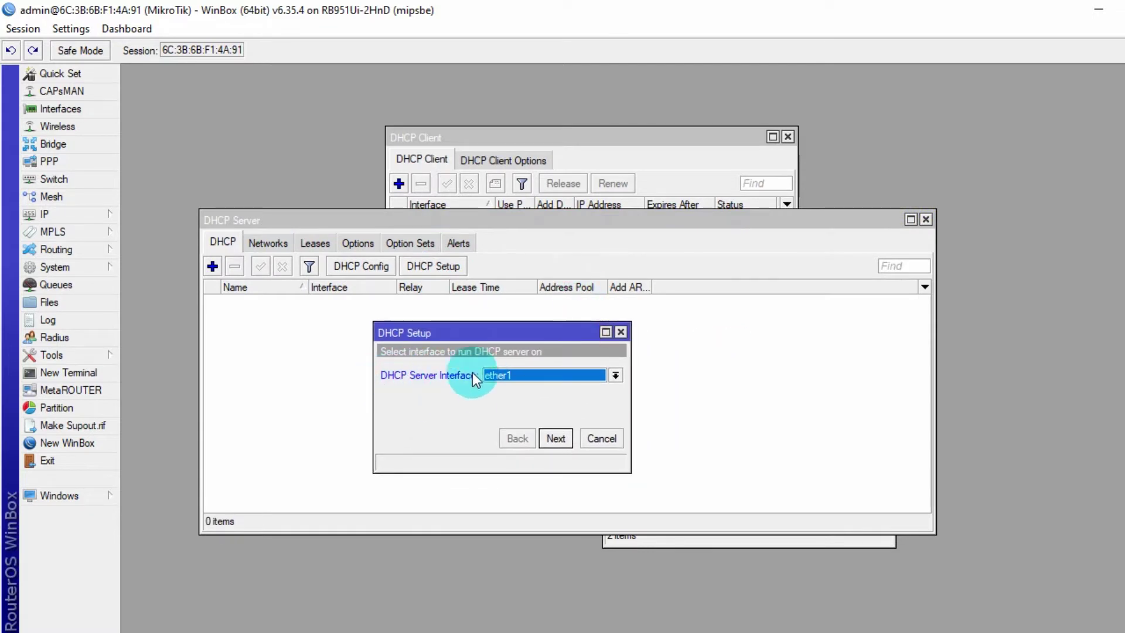
pyautogui.click(615, 375)
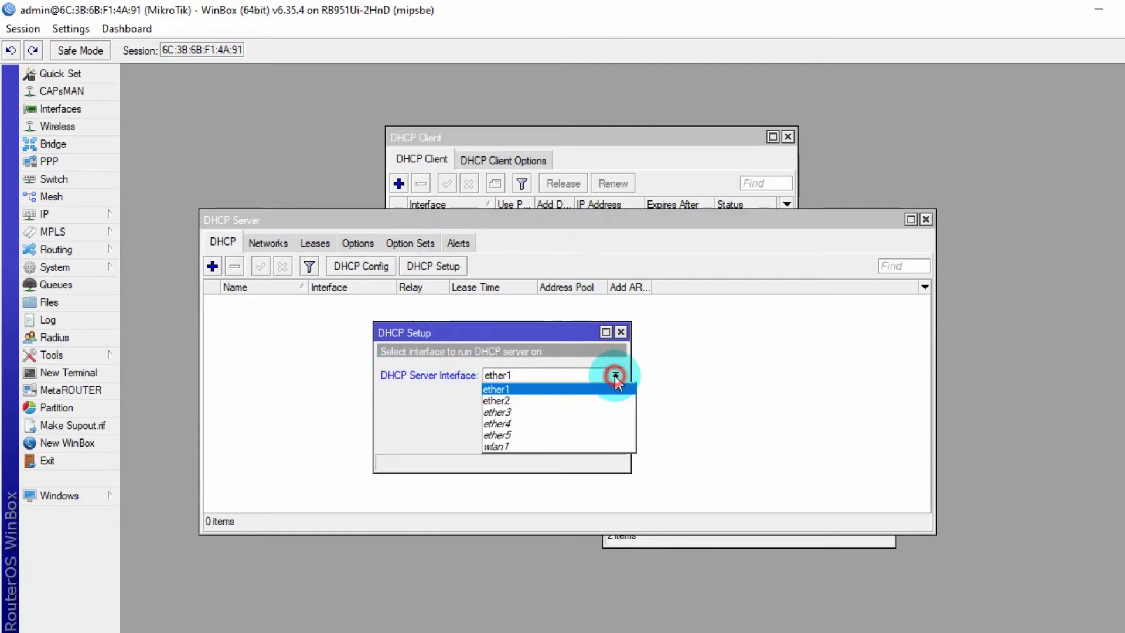
pyautogui.click(515, 402)
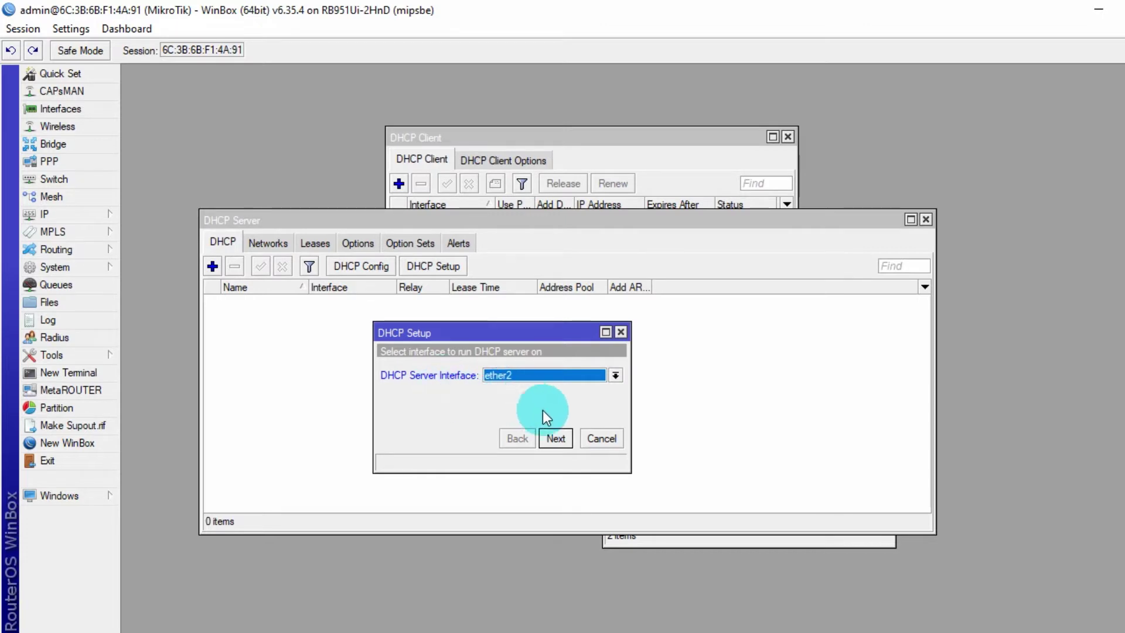
# - Accept 192.168.100.0/24, gateway 192.168.100.1, pool .2–.254, DNS 8.8.8.8 and a 10-minute lease
pyautogui.click(558, 443)
pyautogui.click(560, 447)
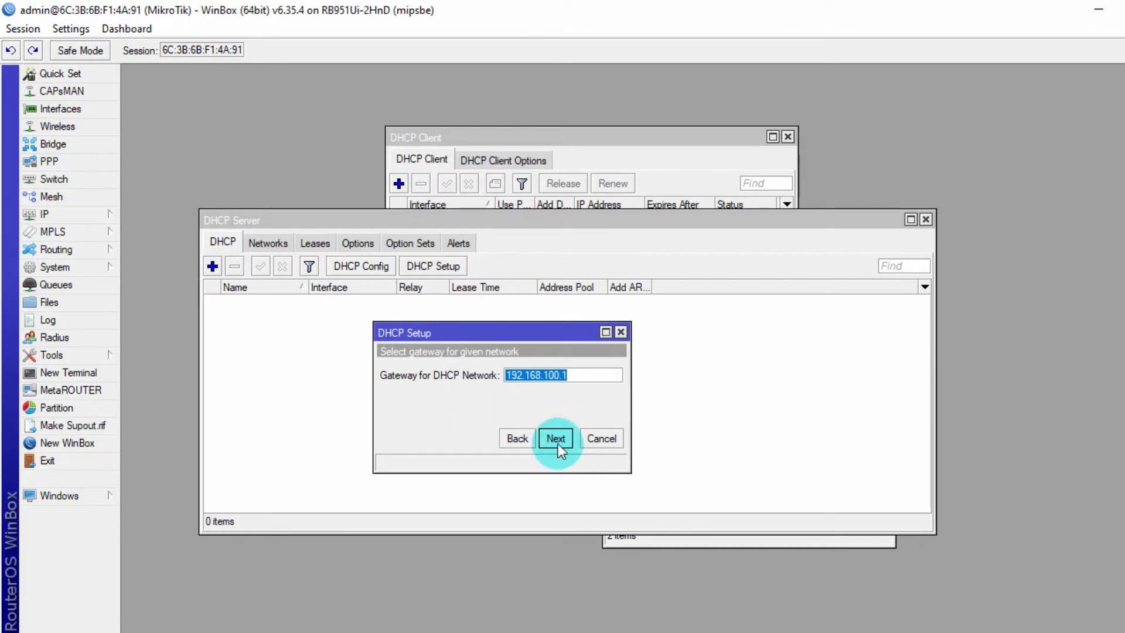
pyautogui.click(558, 443)
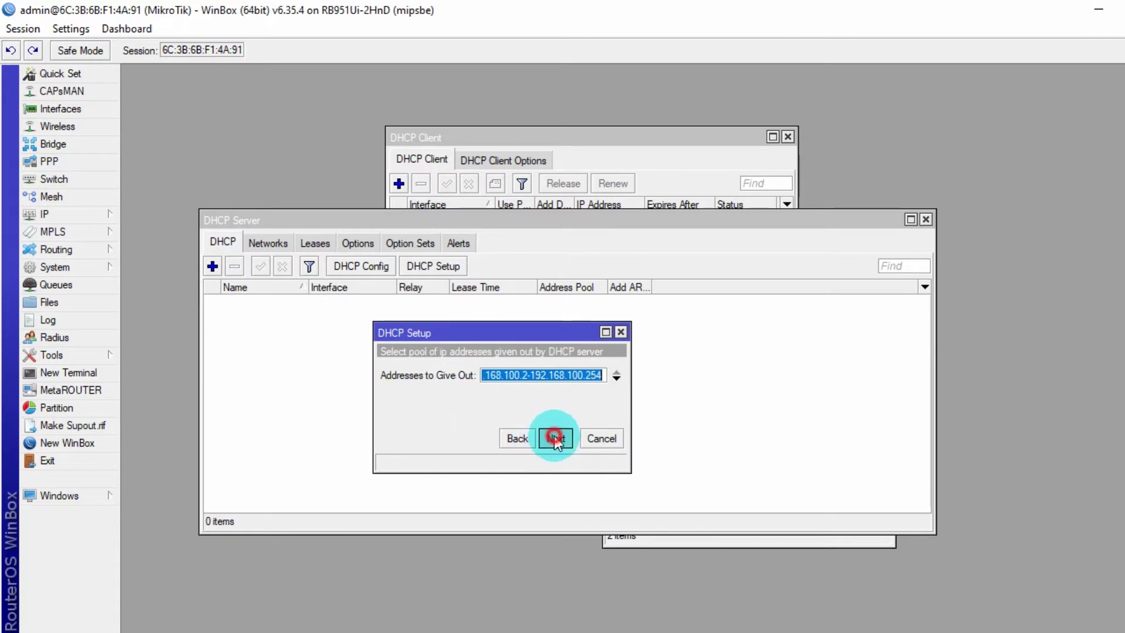
pyautogui.click(553, 438)
pyautogui.click(554, 437)
pyautogui.click(554, 438)
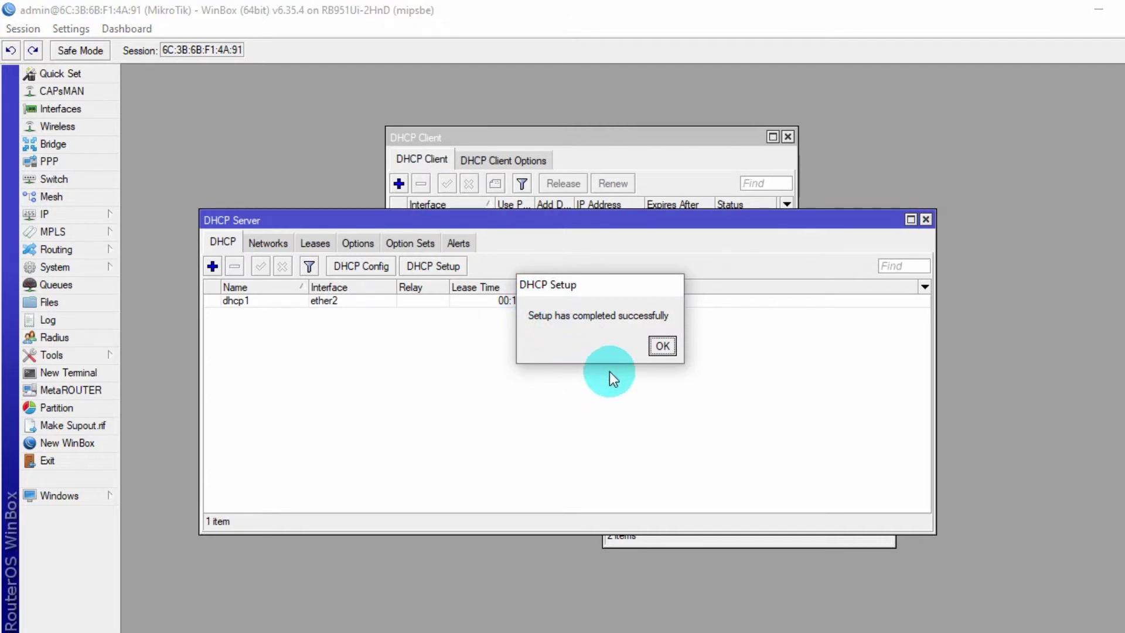
pyautogui.click(678, 353)
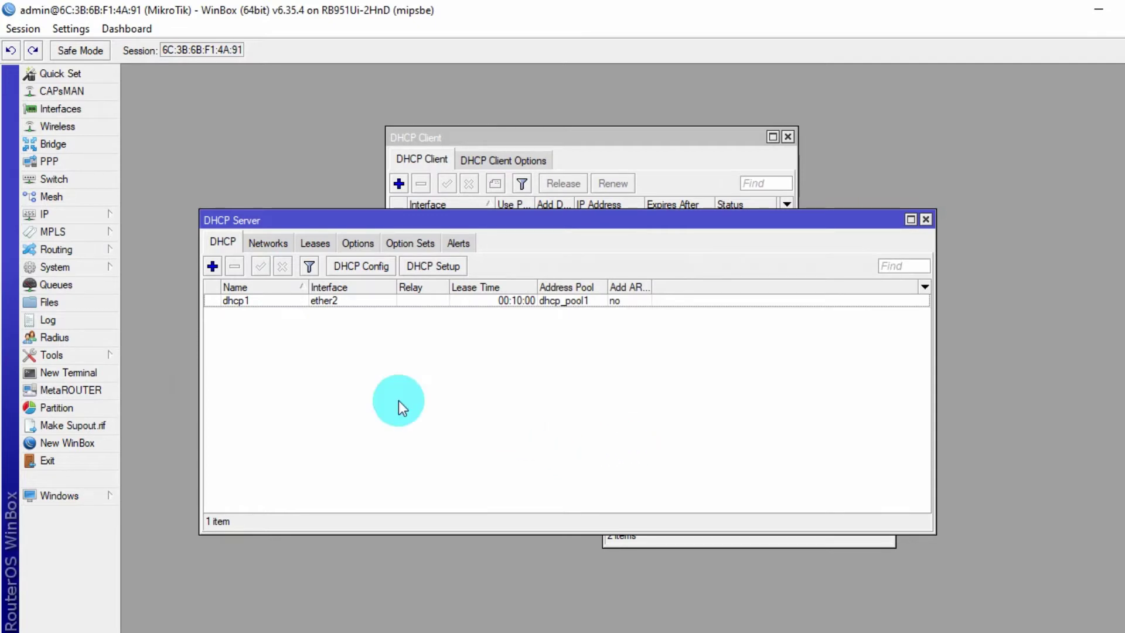
# - Enter 8.8.8.8 and 8.8.4.4 as the router's DNS servers
pyautogui.click(90, 217)
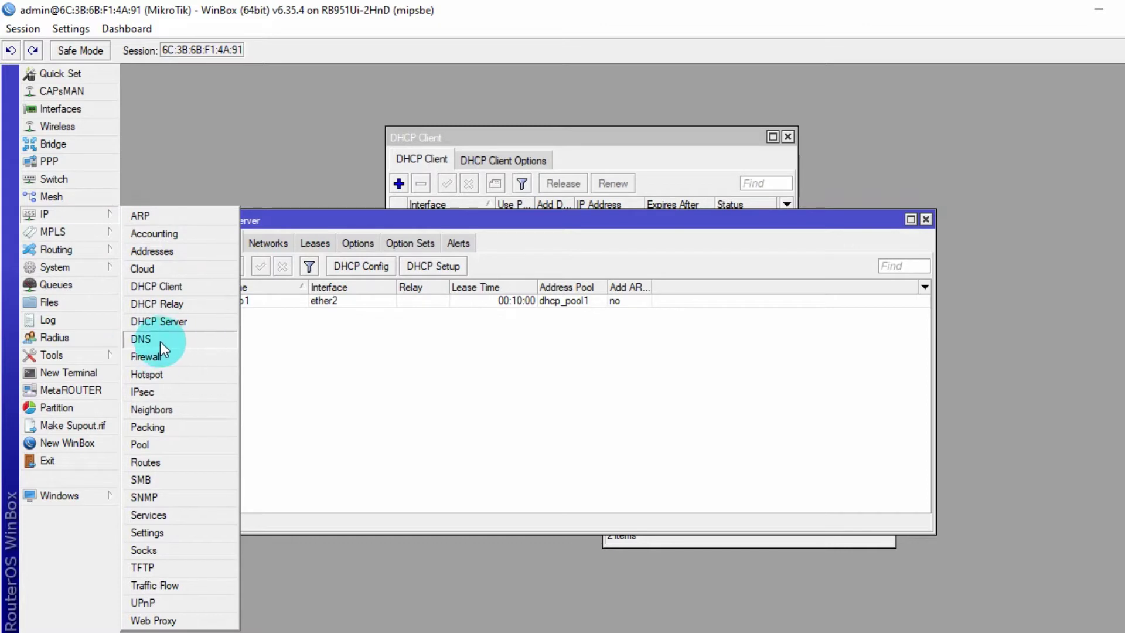
pyautogui.click(196, 339)
pyautogui.moveTo(334, 114)
pyautogui.mouseDown()
pyautogui.moveTo(342, 118)
pyautogui.moveTo(315, 122)
pyautogui.mouseUp()
pyautogui.click(402, 145)
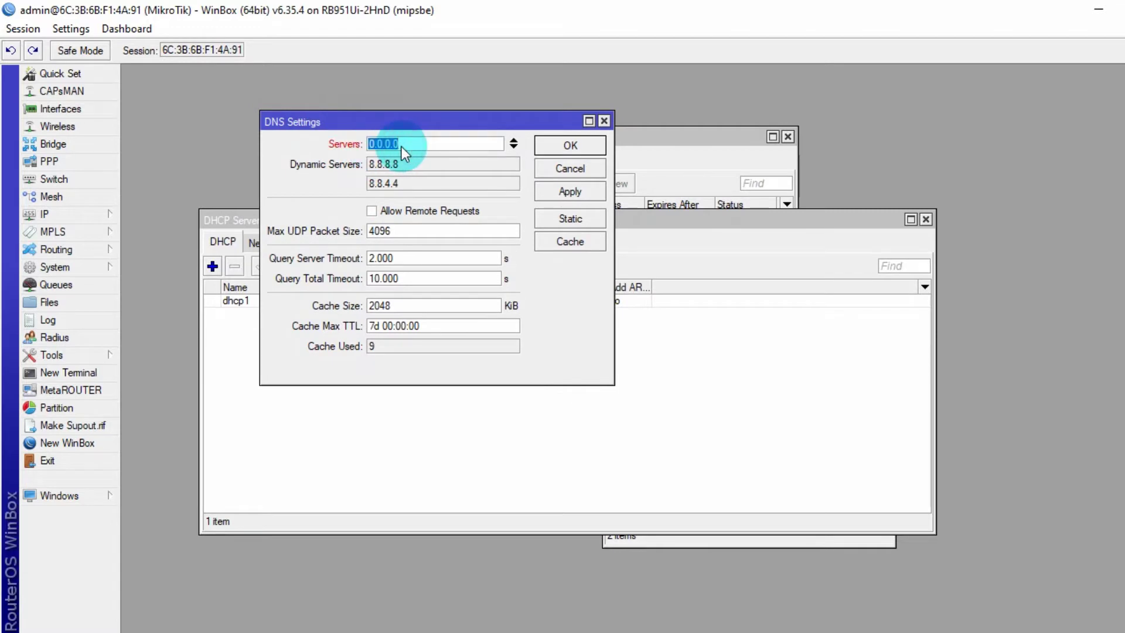
pyautogui.write('8.8')
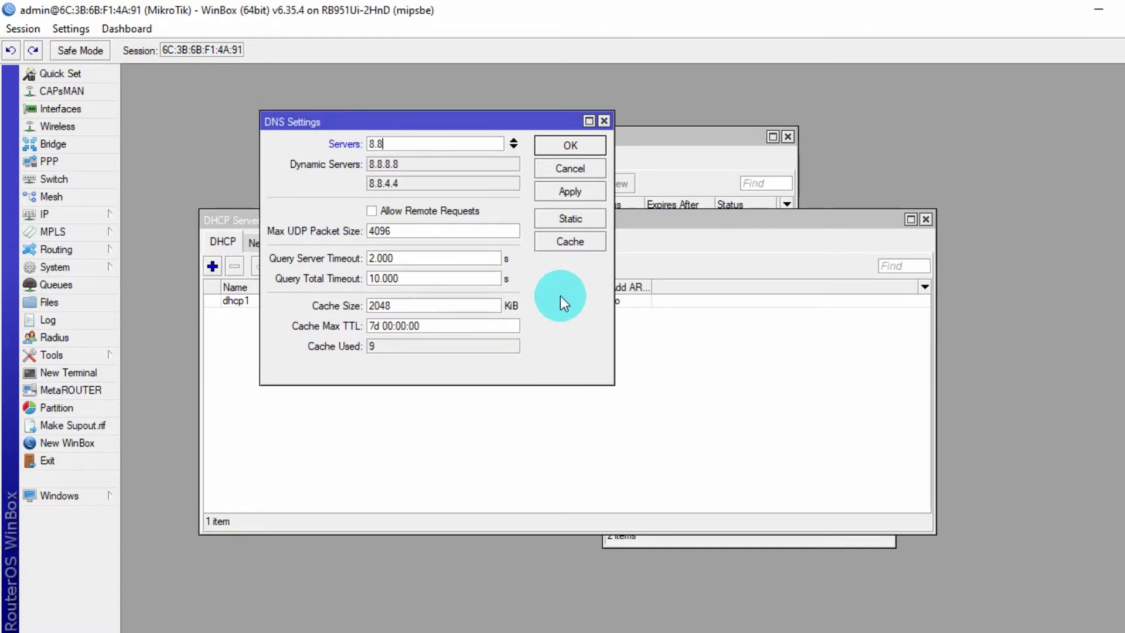
pyautogui.write('.8.8')
pyautogui.click(513, 148)
pyautogui.write('8.8')
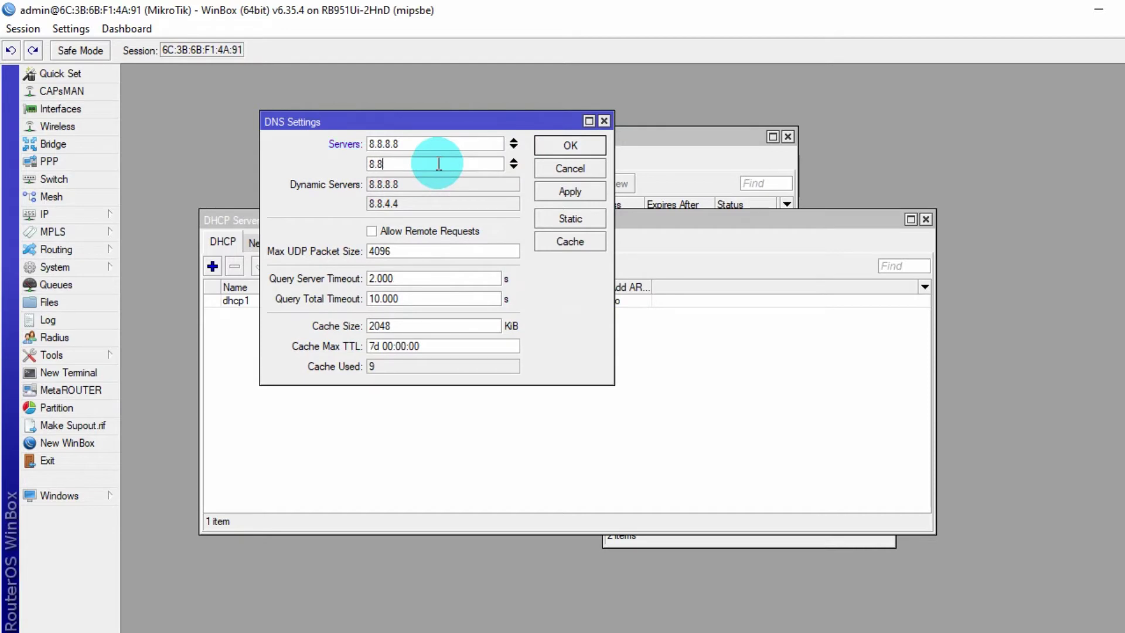
pyautogui.write('.4.4')
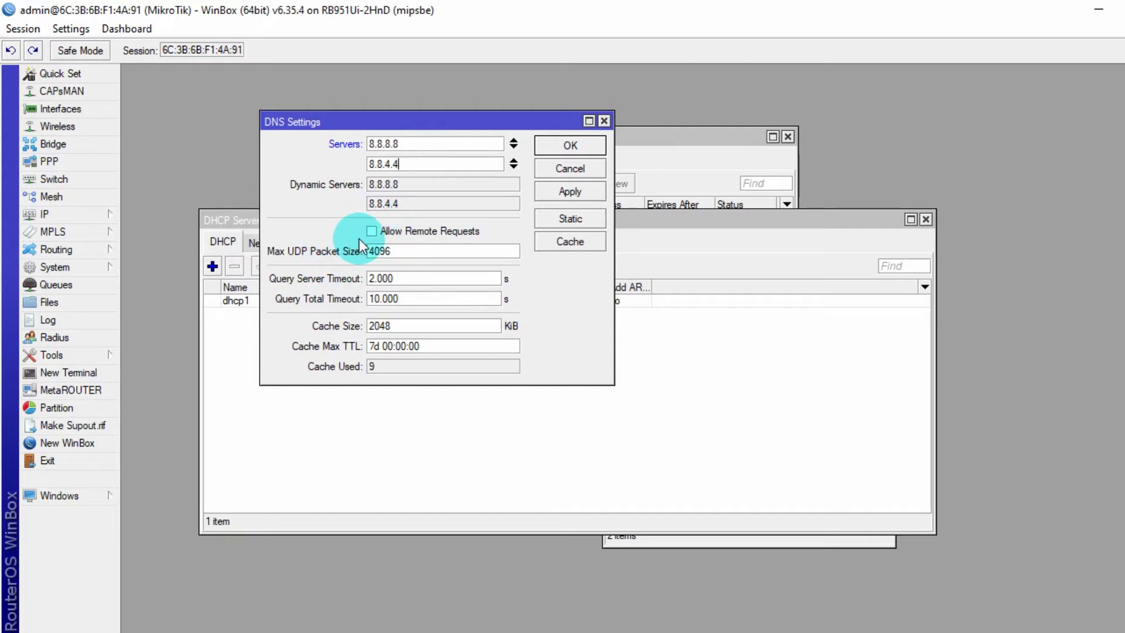
# - Allow remote DNS requests and apply the DNS settings
pyautogui.click(373, 231)
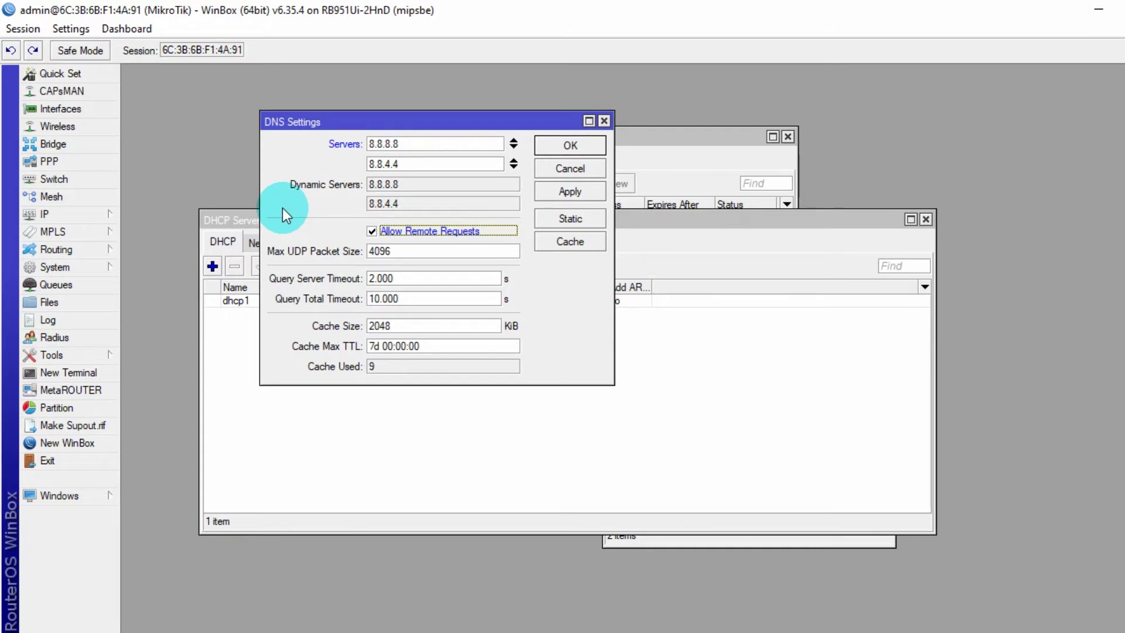
pyautogui.click(590, 195)
pyautogui.click(586, 149)
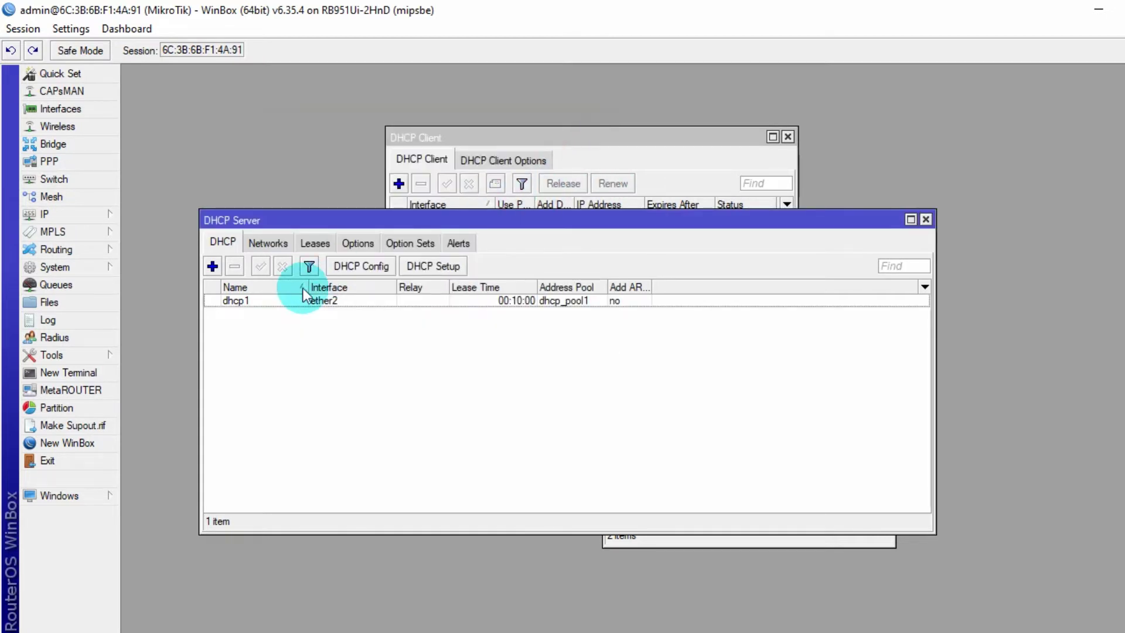
# - Create a new firewall NAT rule with chain srcnat and out interface ether1
pyautogui.click(101, 216)
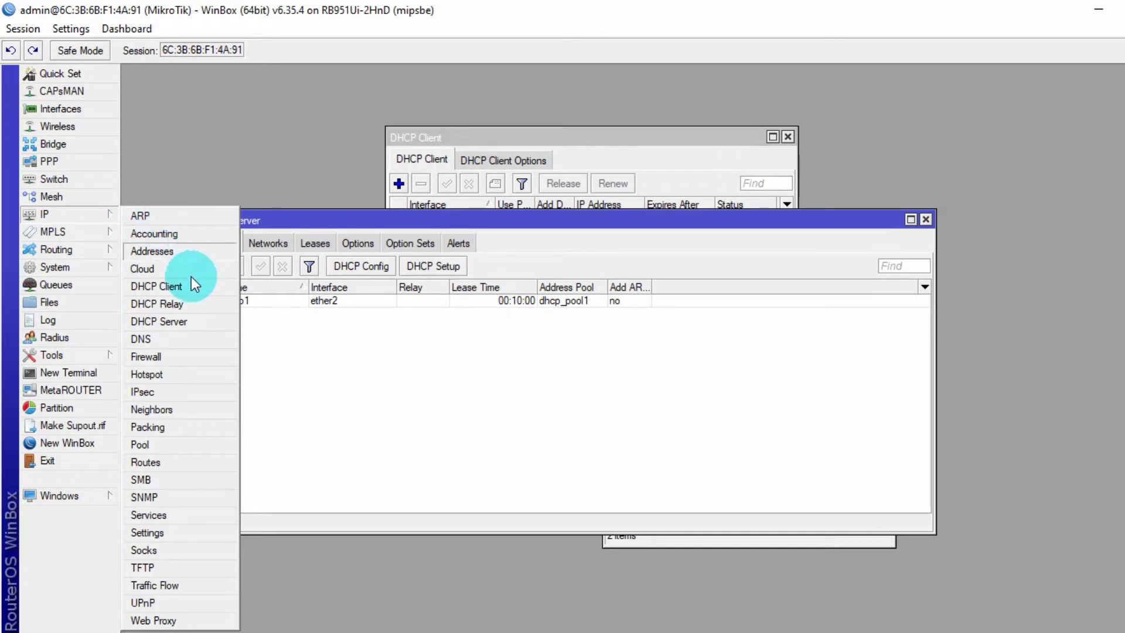
pyautogui.click(211, 358)
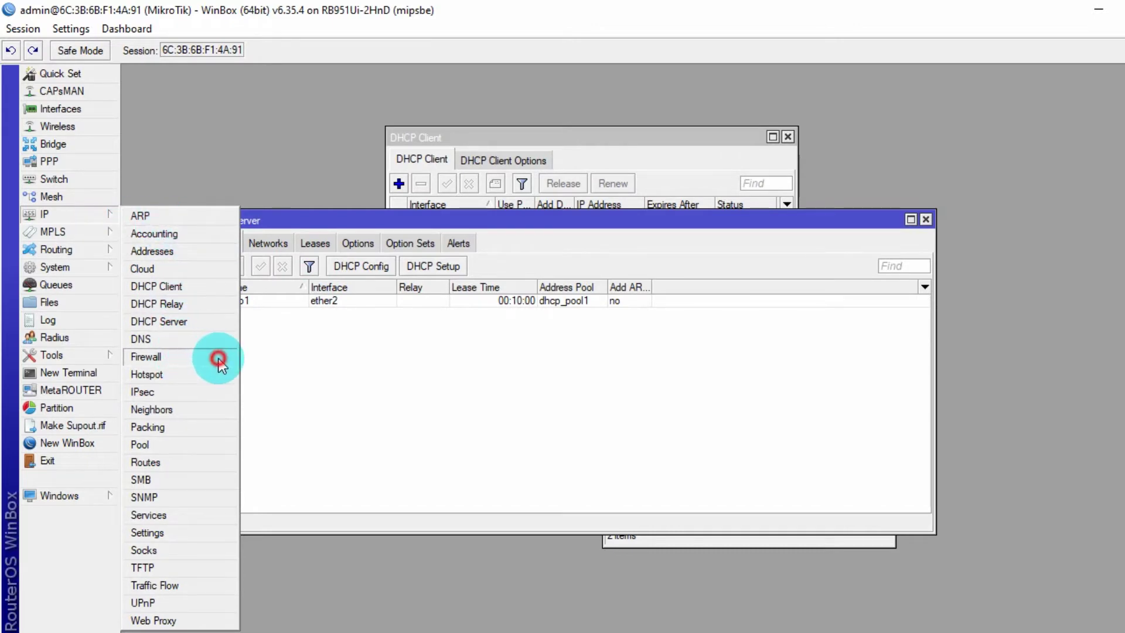
pyautogui.moveTo(561, 319); pyautogui.dragTo(541, 175)
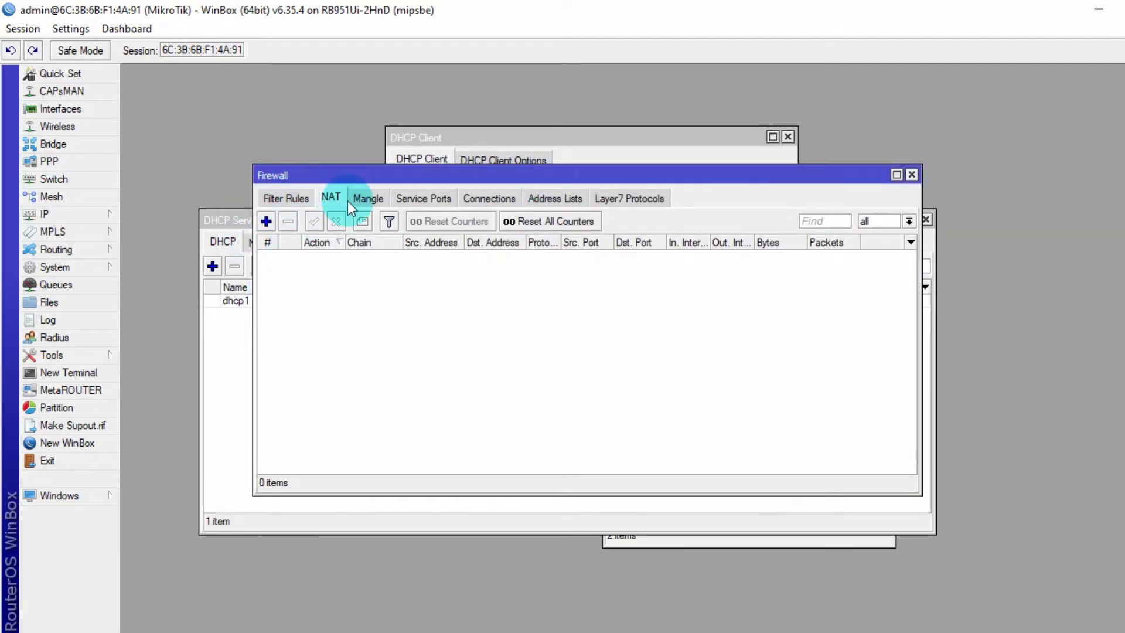
pyautogui.click(284, 198)
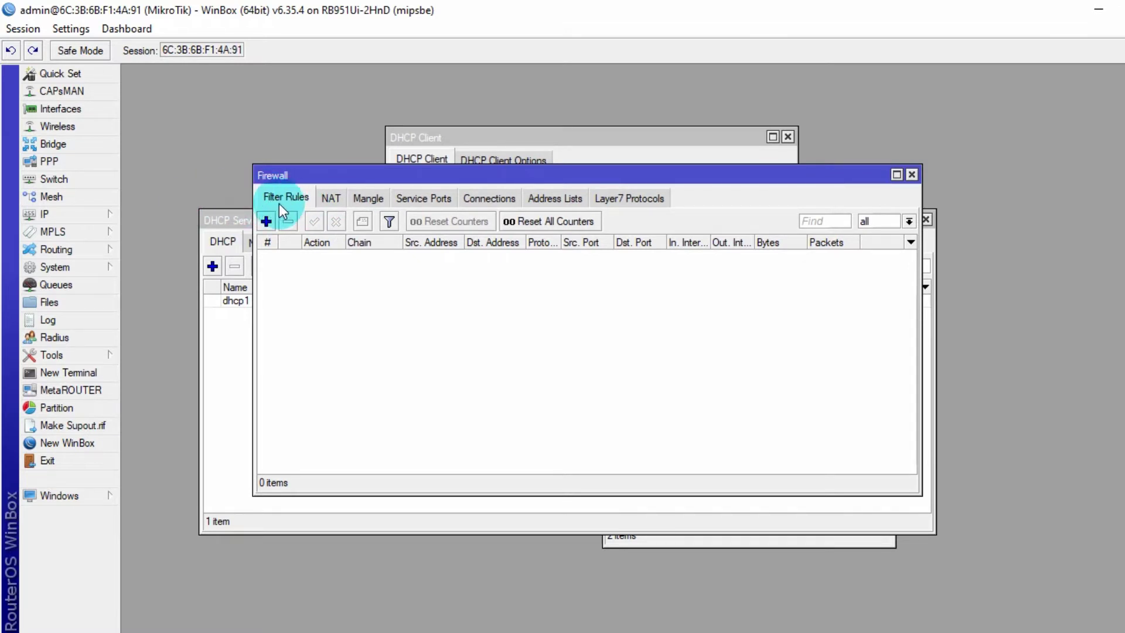
pyautogui.click(330, 198)
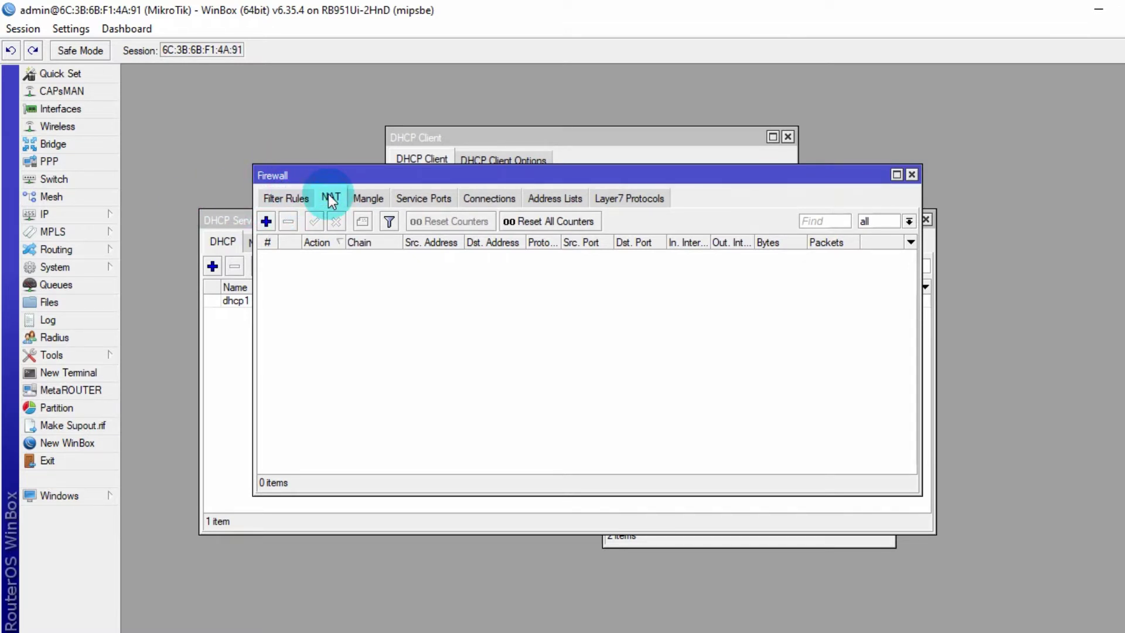
pyautogui.click(265, 220)
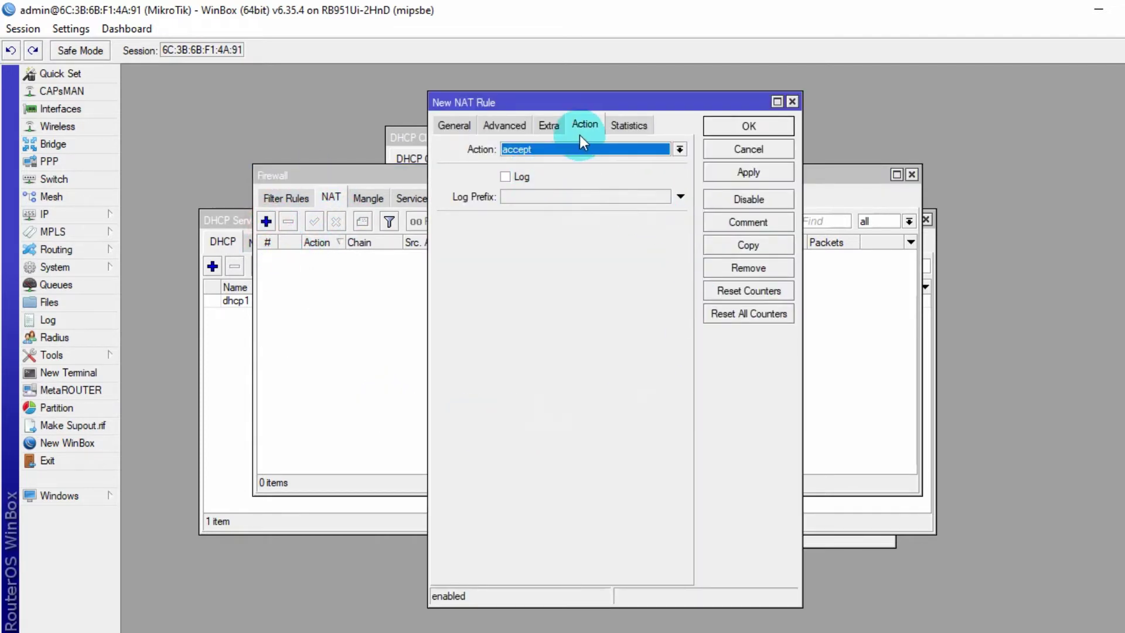
pyautogui.click(460, 127)
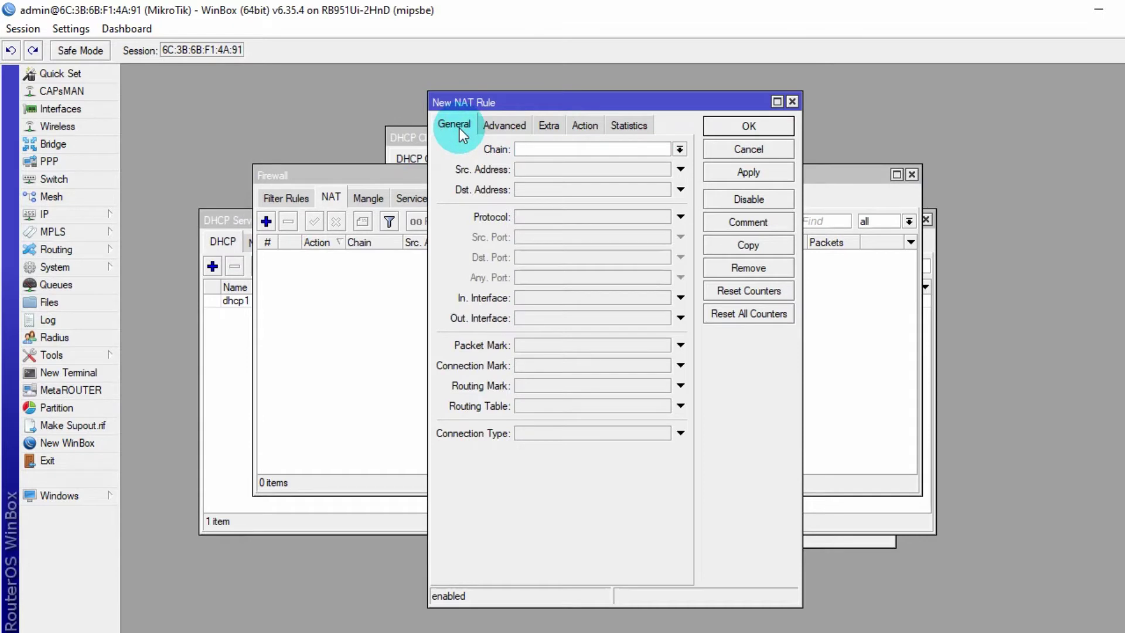
pyautogui.click(680, 150)
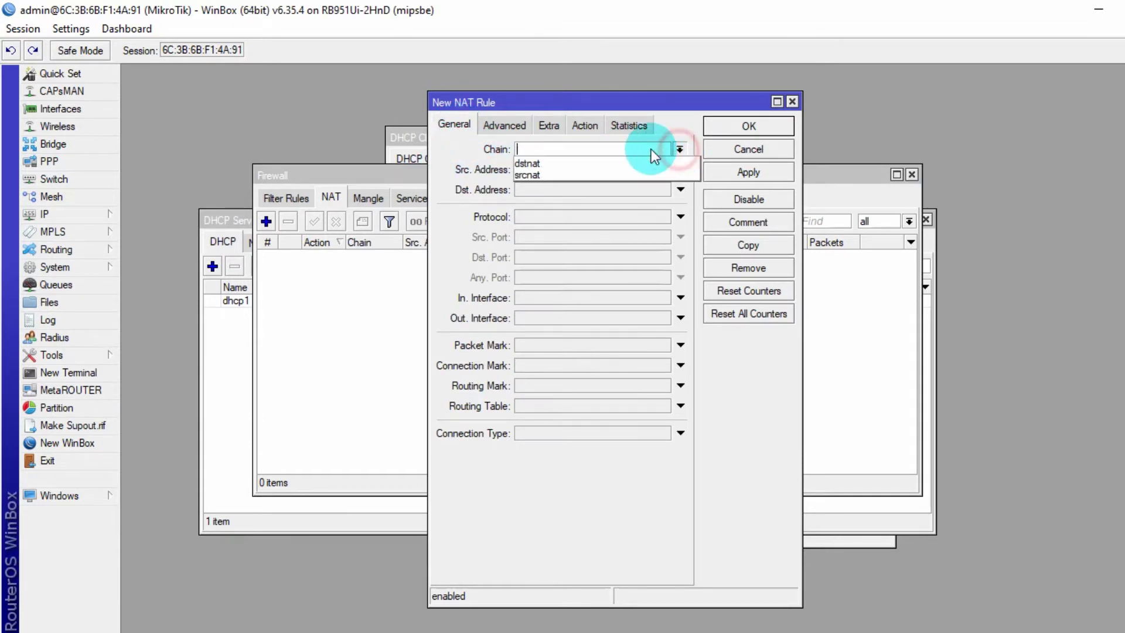
pyautogui.click(555, 175)
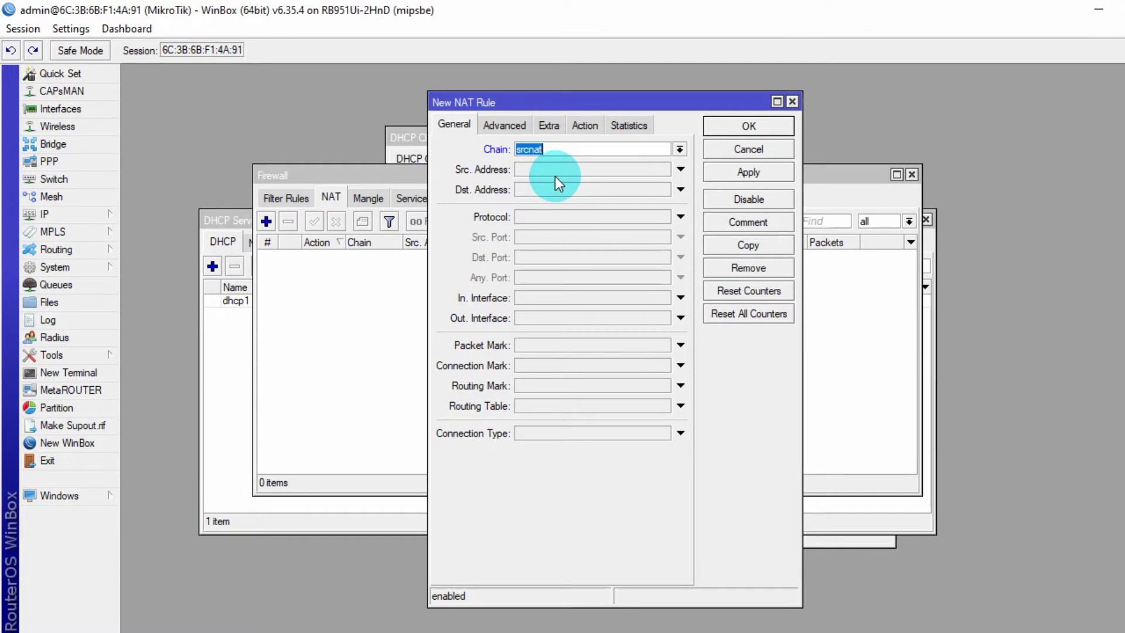
pyautogui.click(680, 318)
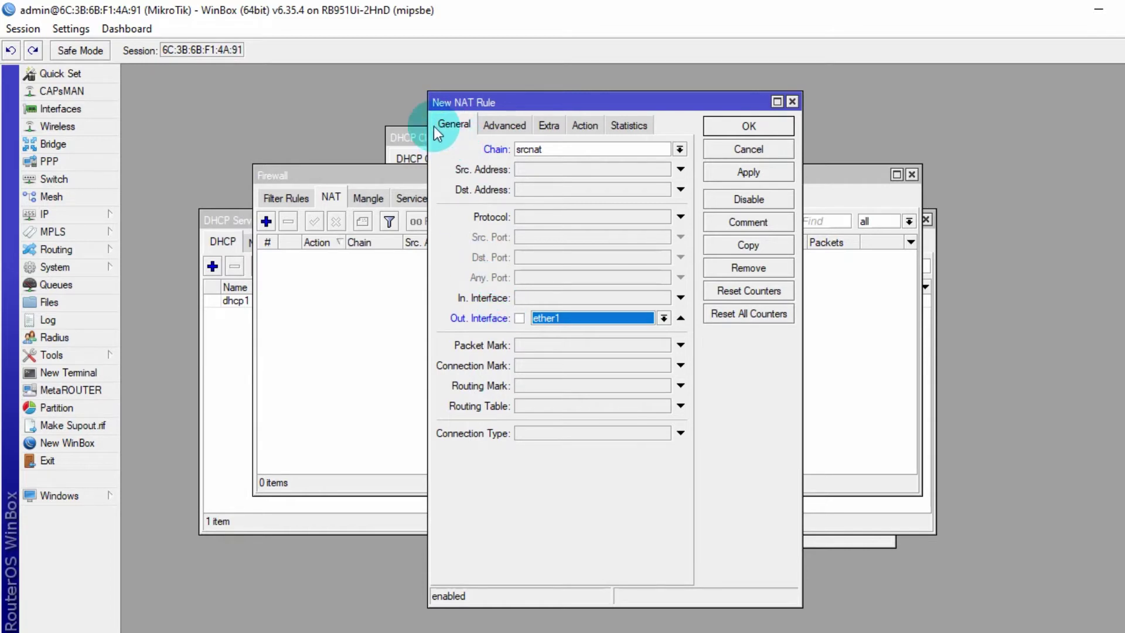
# - Set the NAT rule's action to masquerade and save it
pyautogui.click(598, 135)
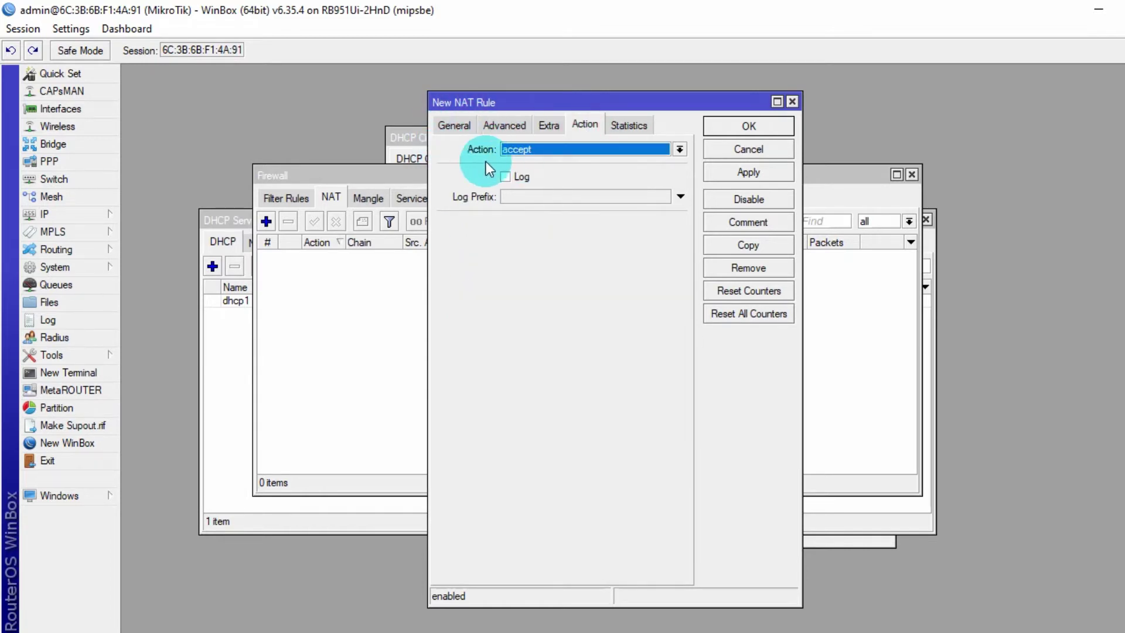
pyautogui.click(679, 149)
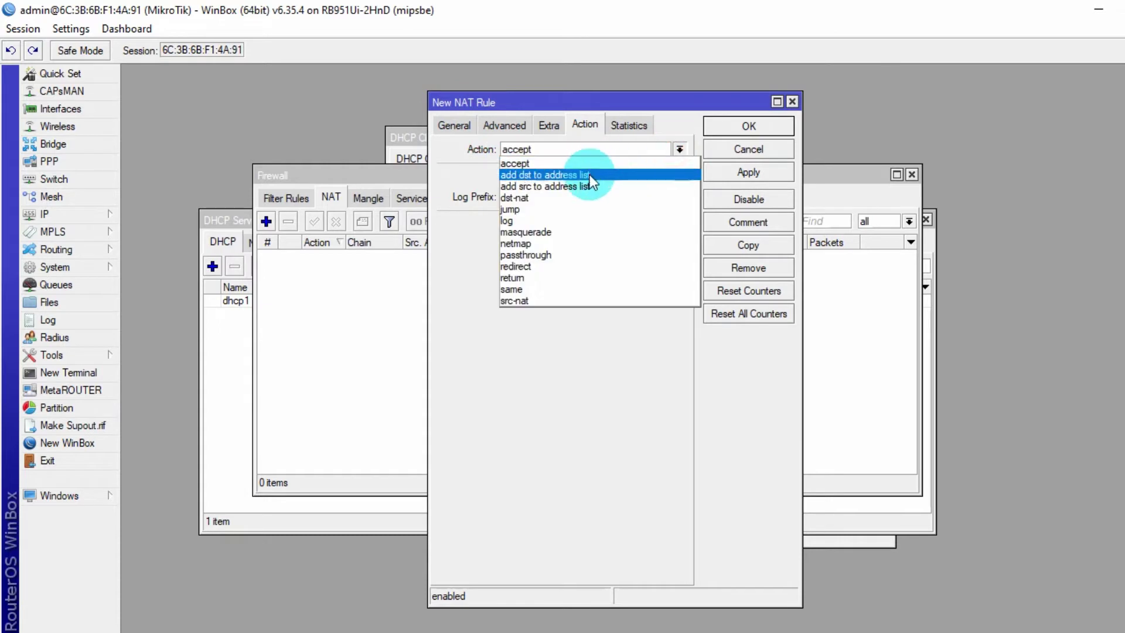
pyautogui.click(567, 230)
pyautogui.click(748, 171)
pyautogui.click(748, 126)
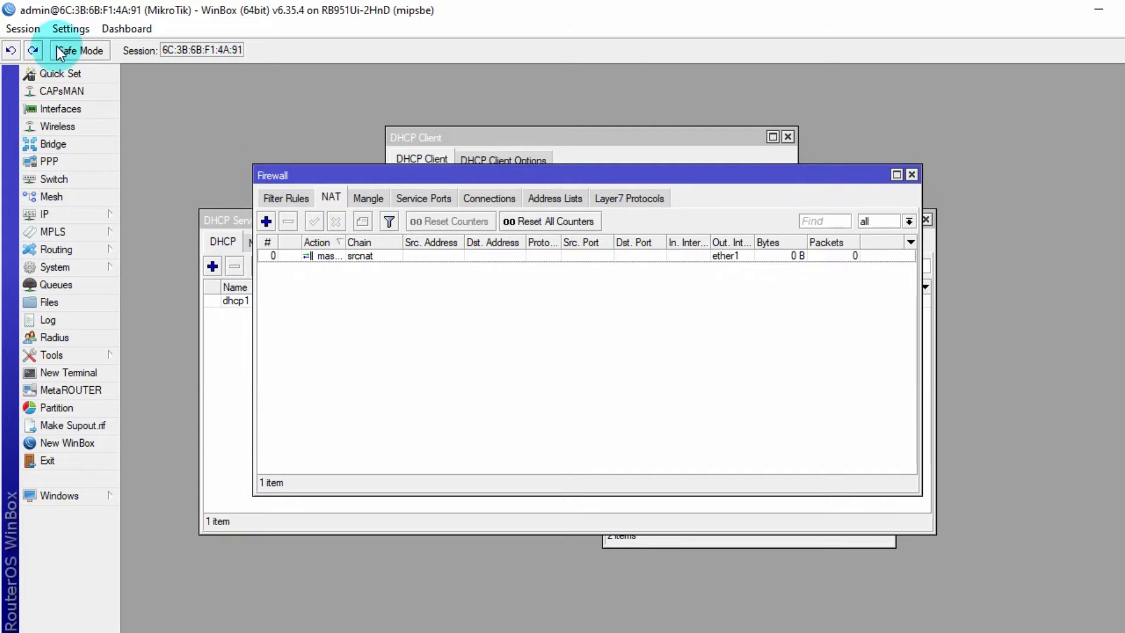
# - Run ping google.com in a router terminal, check the replies, then close the terminal
pyautogui.click(96, 373)
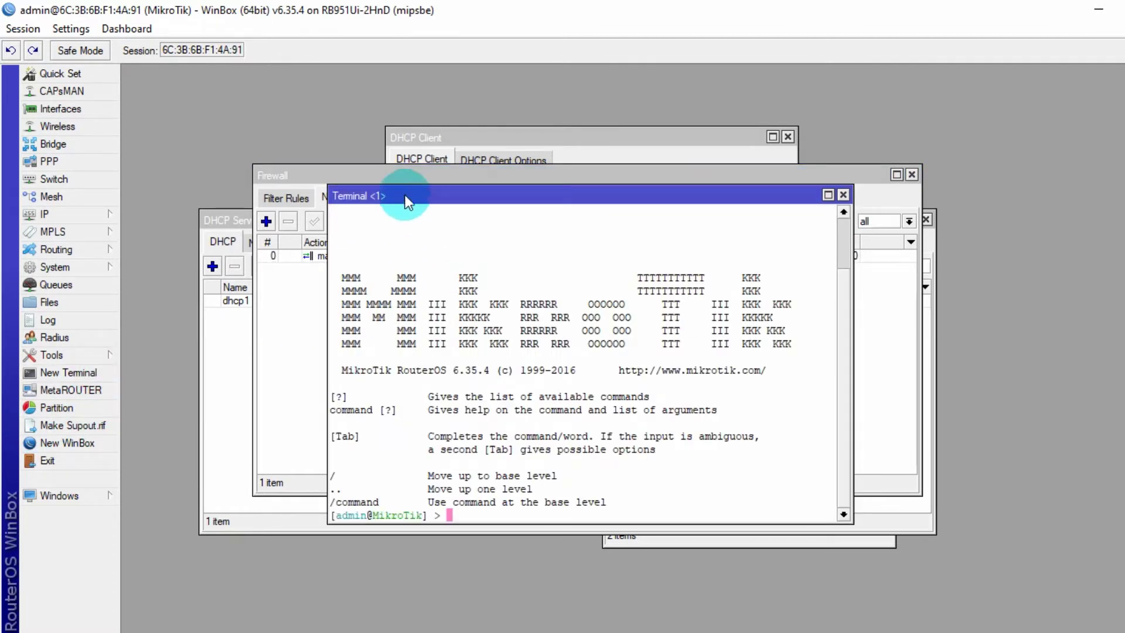
pyautogui.moveTo(404, 193); pyautogui.dragTo(344, 111)
pyautogui.write('p')
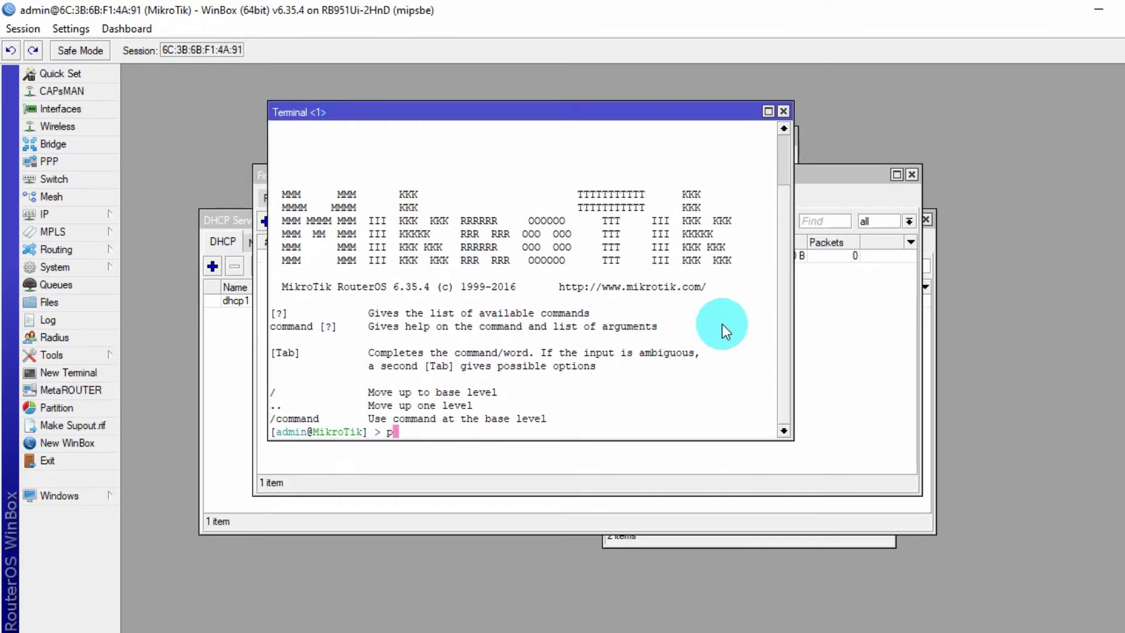
pyautogui.write('ing google.com')
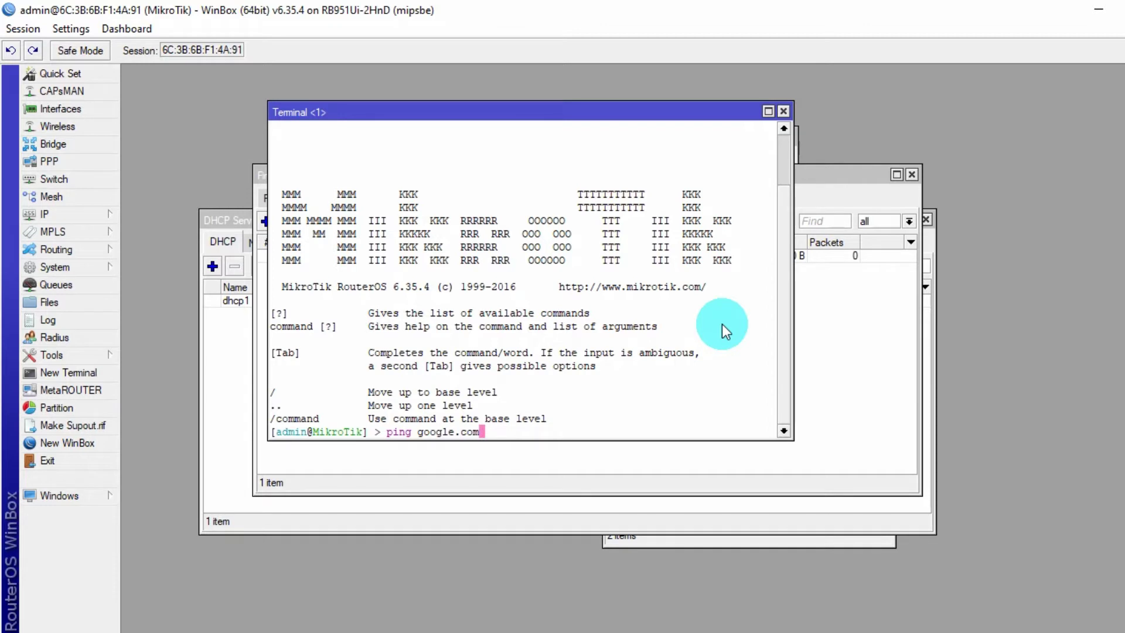
pyautogui.press('Return')
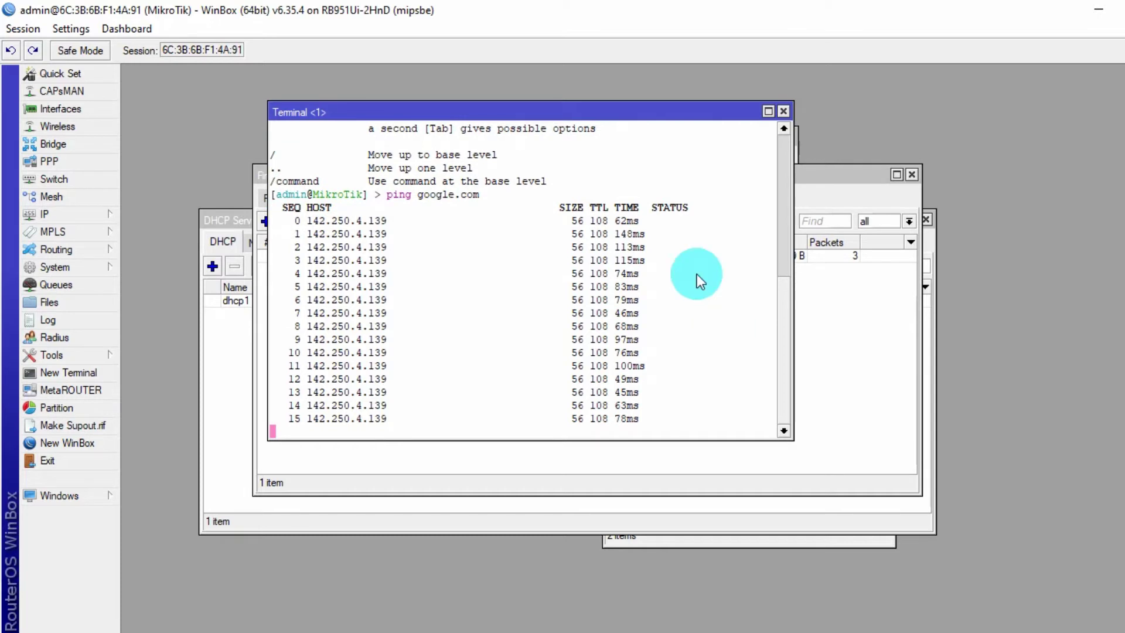
pyautogui.moveTo(610, 110); pyautogui.dragTo(700, 106)
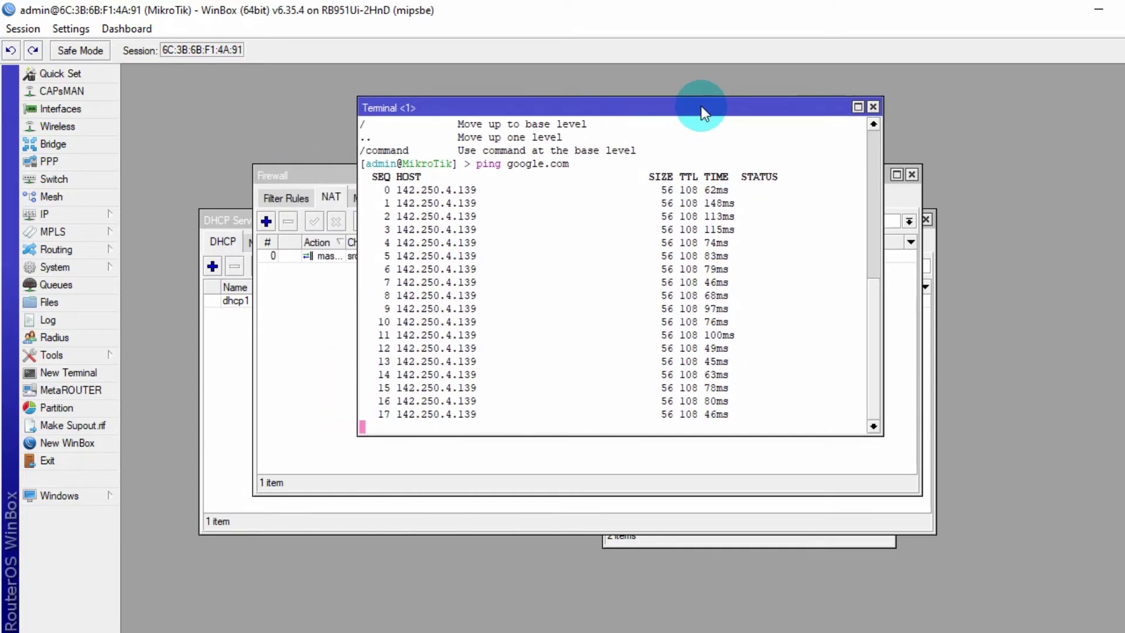
pyautogui.click(872, 106)
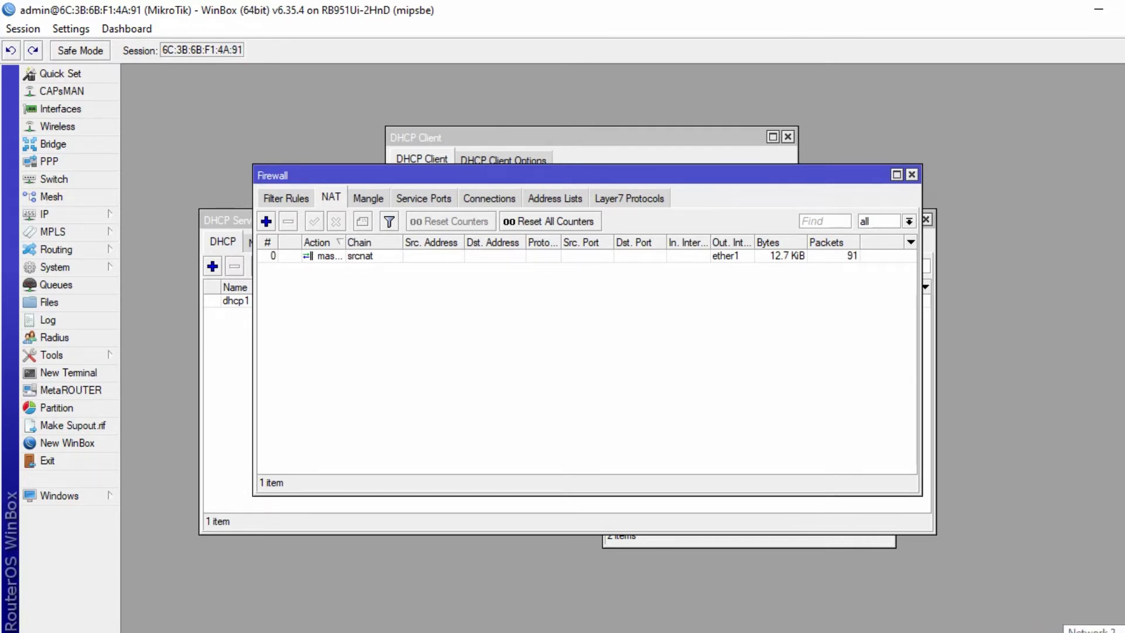
# - Ping google.com from a Windows cmd prompt, confirm 4/4 replies, then close it
pyautogui.moveTo(447, 174); pyautogui.dragTo(520, 141)
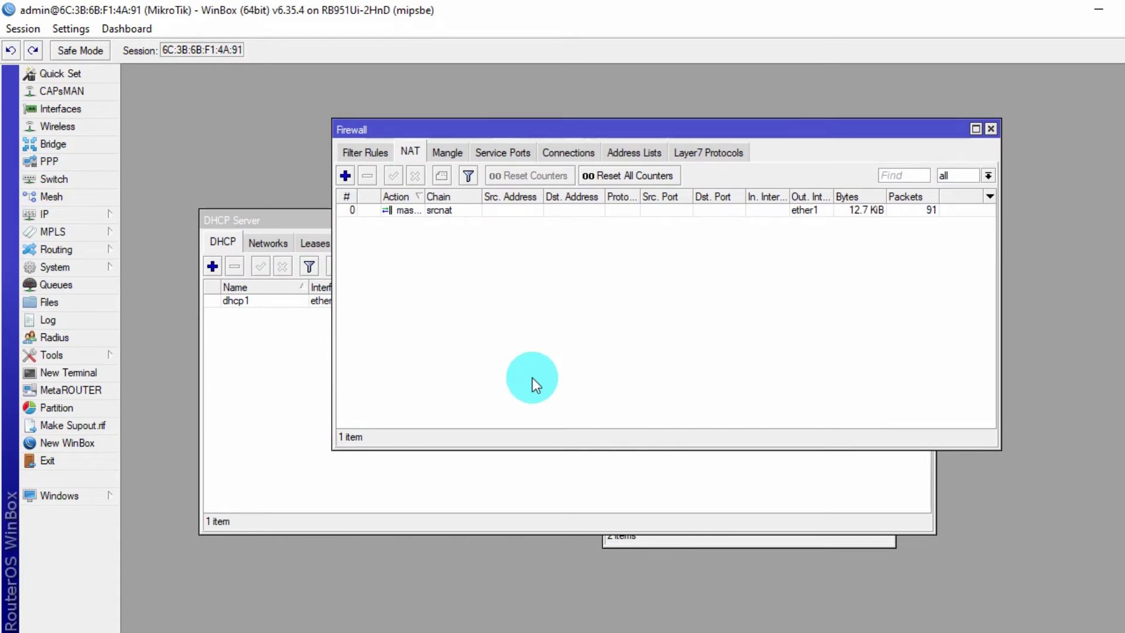
pyautogui.press('super+r')
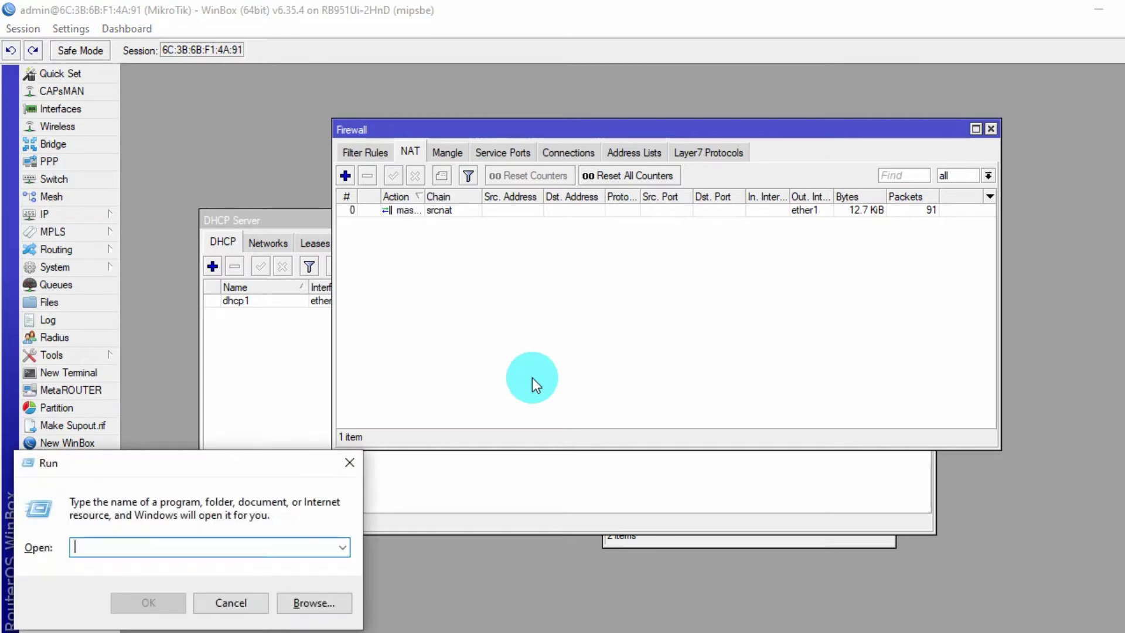
pyautogui.write('cmd')
pyautogui.press('Return')
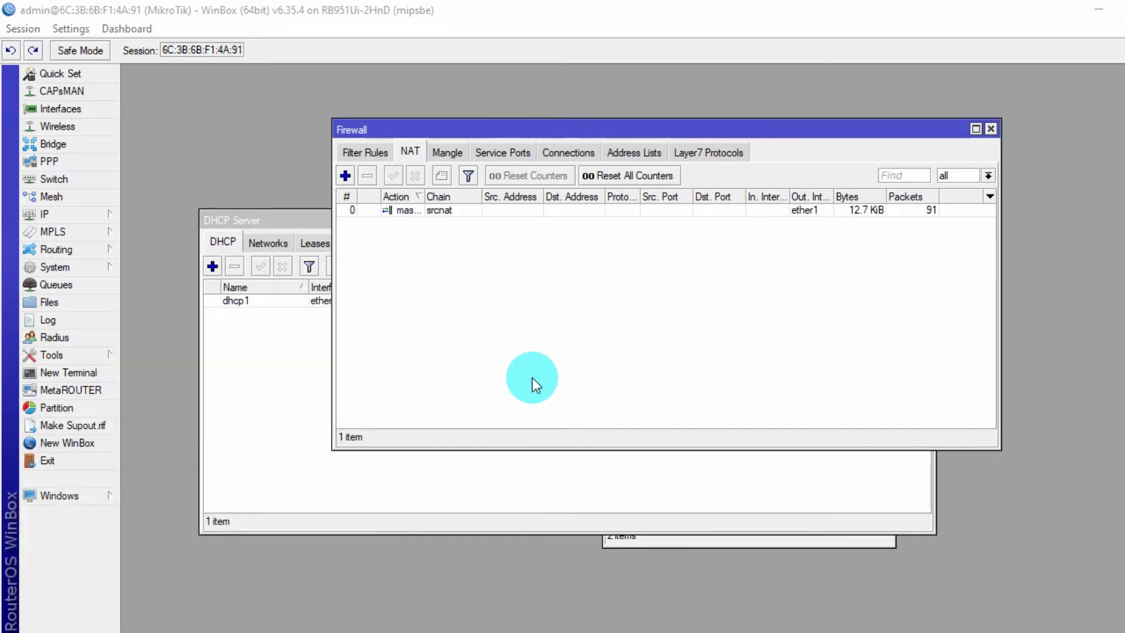
pyautogui.write('ping google.com')
pyautogui.press('Return')
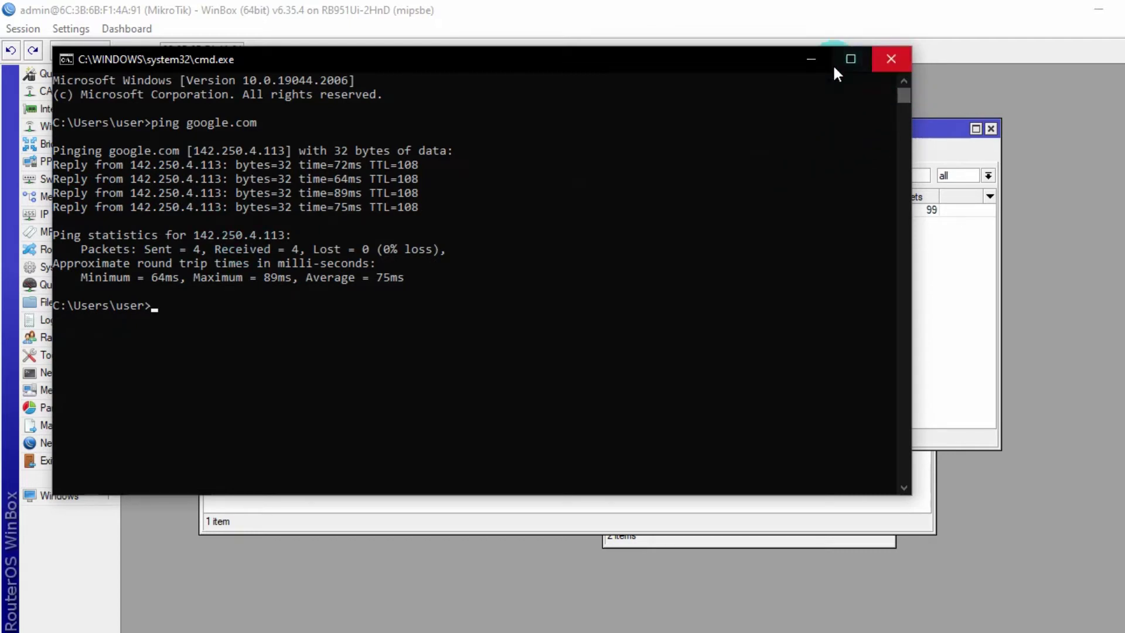
pyautogui.click(890, 58)
pyautogui.click(553, 308)
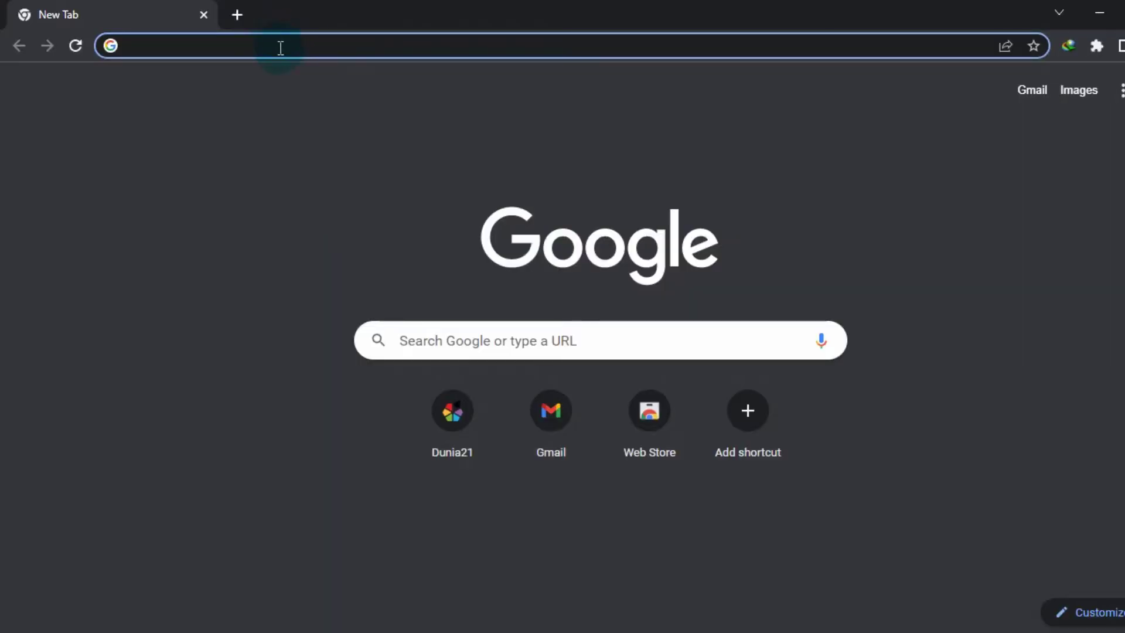
pyautogui.click(280, 52)
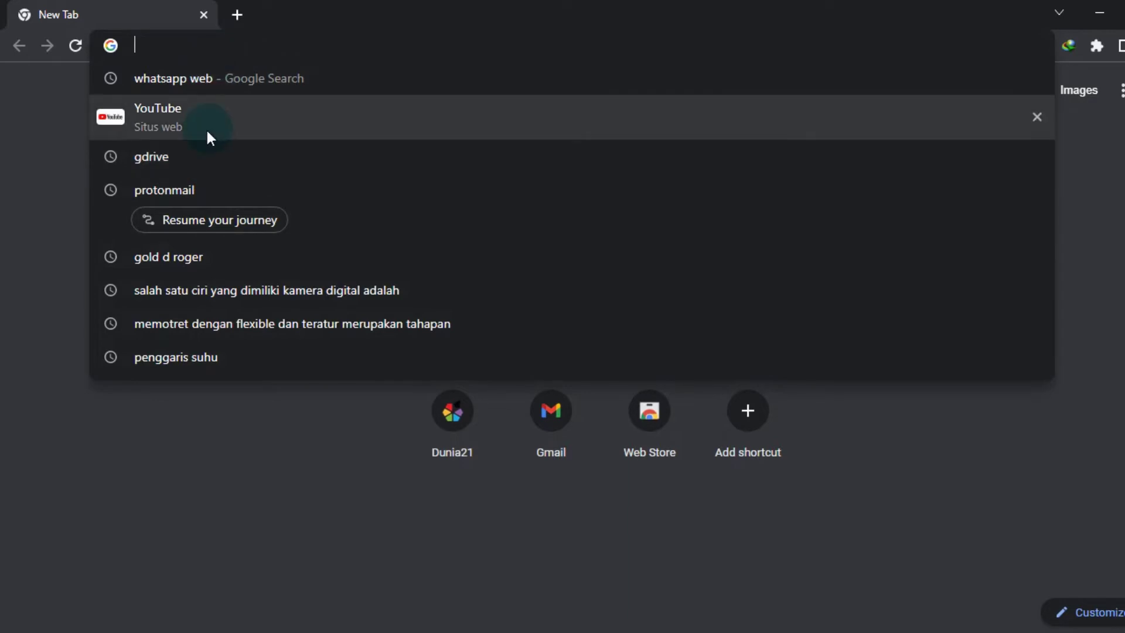
# - Search Google for 'gold d roger' and browse the image results
pyautogui.click(176, 261)
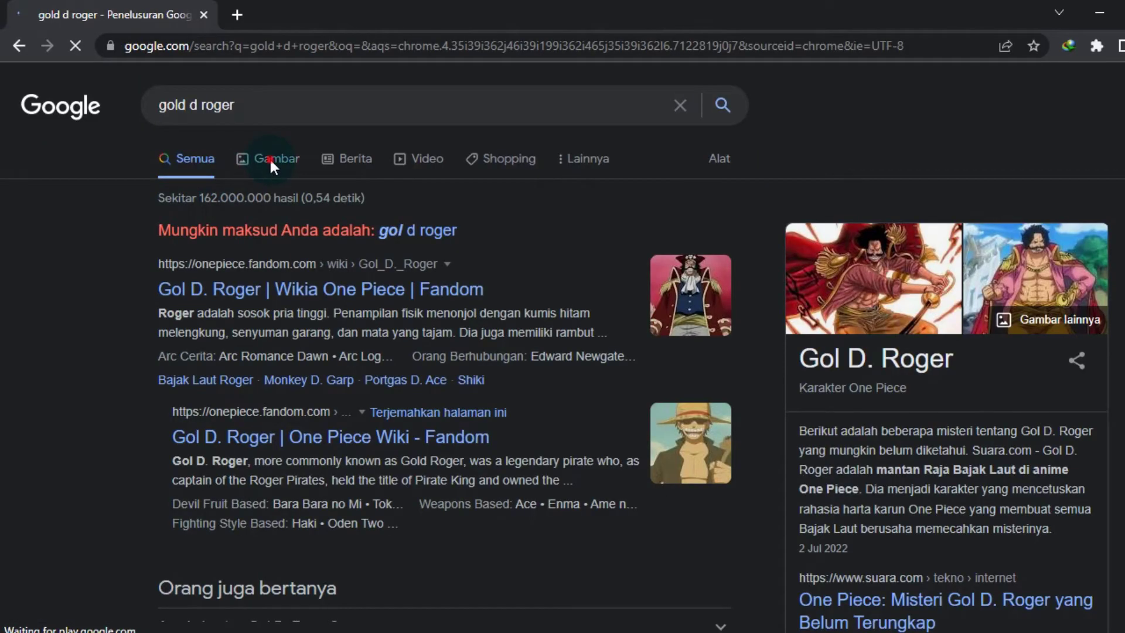
pyautogui.click(272, 167)
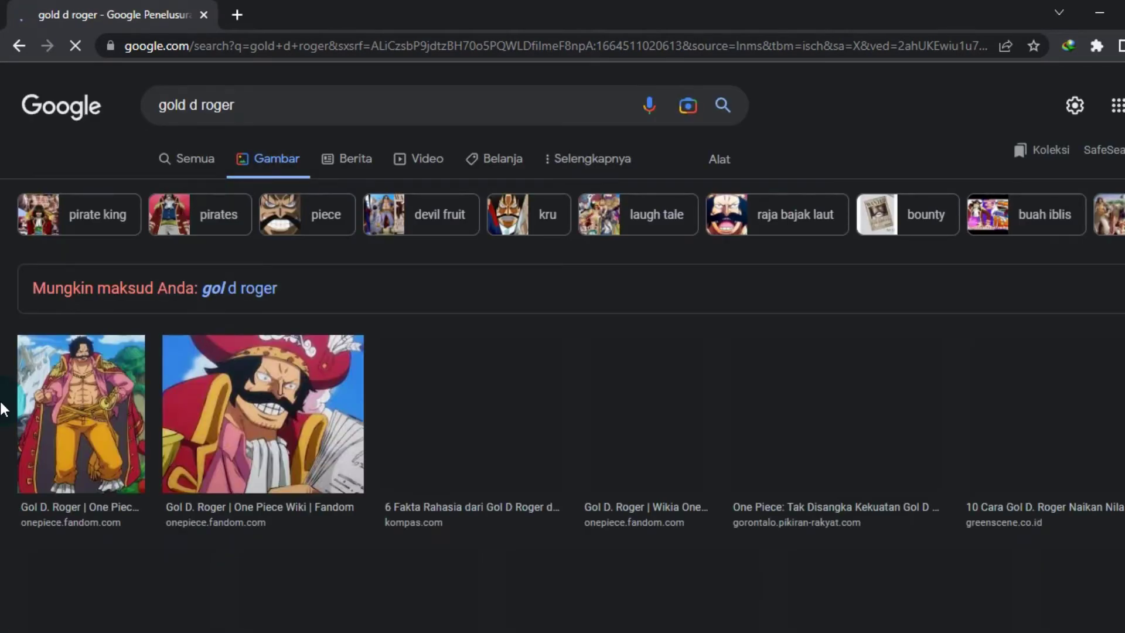
pyautogui.scroll(-4, 3, 408)
pyautogui.scroll(4, 3, 409)
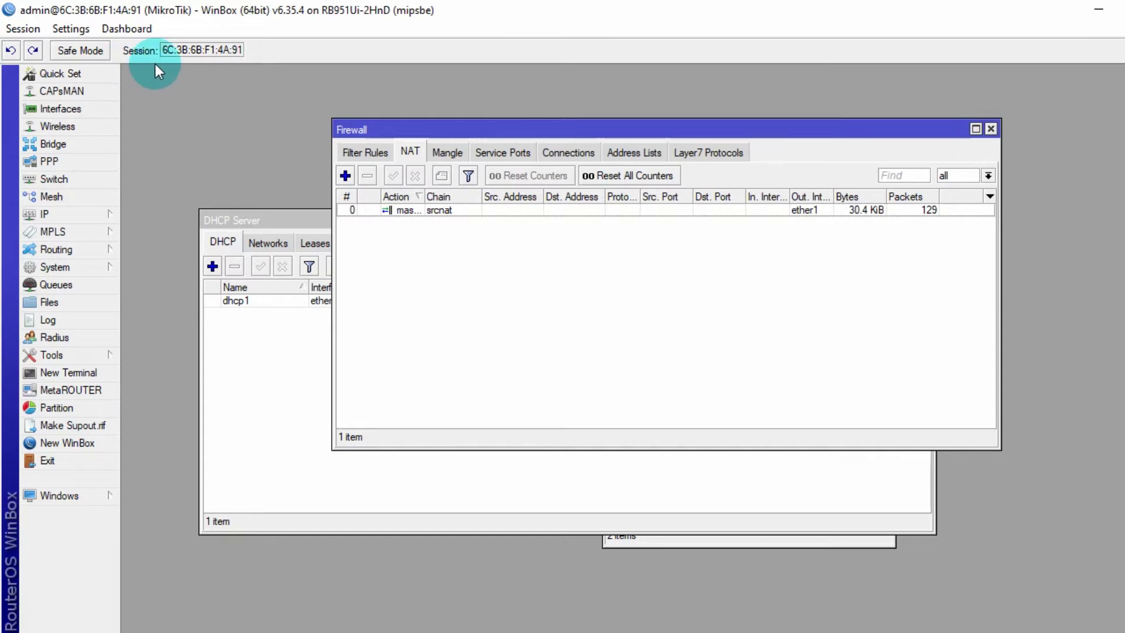
# - Enable wlan1 in Wireless Tables and open its wireless settings
pyautogui.click(103, 129)
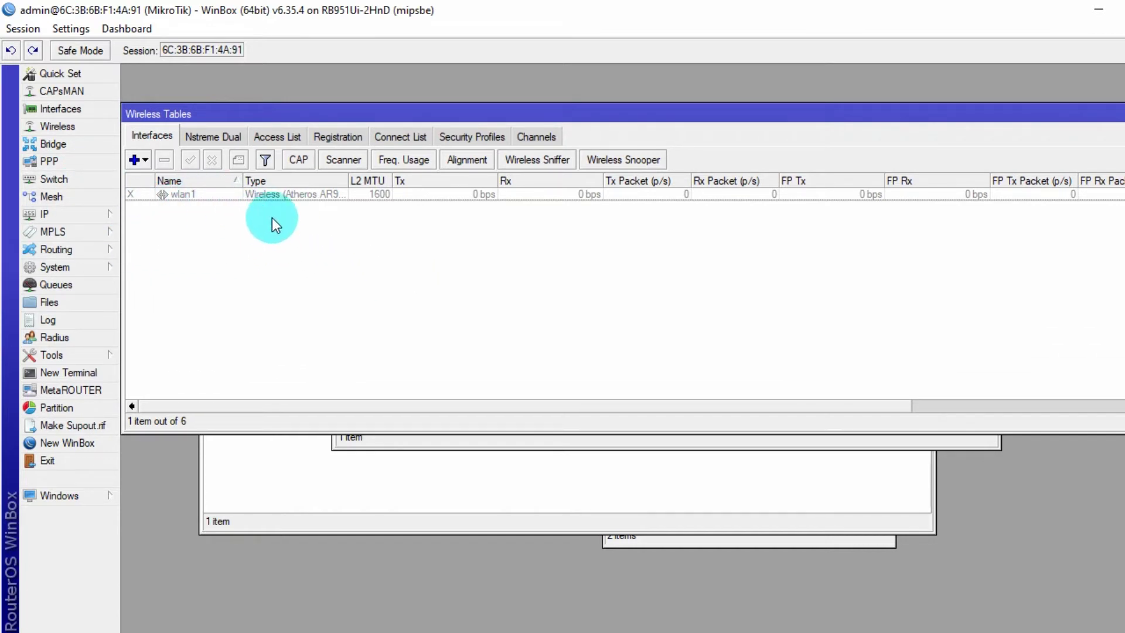
pyautogui.click(268, 194)
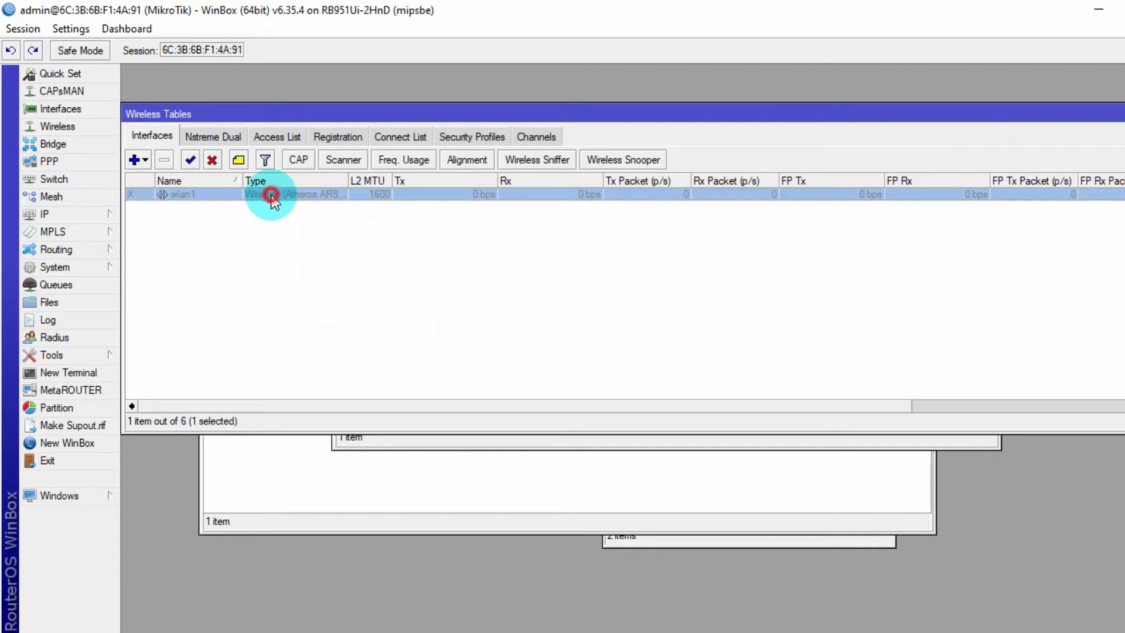
pyautogui.click(189, 159)
pyautogui.click(209, 272)
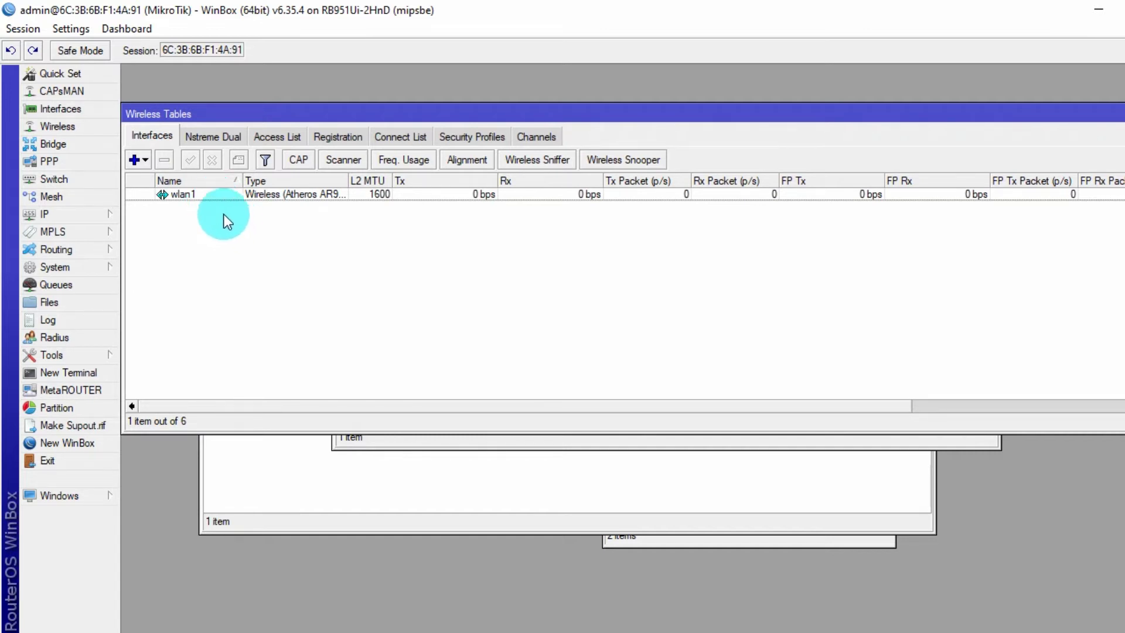
pyautogui.doubleClick(214, 193)
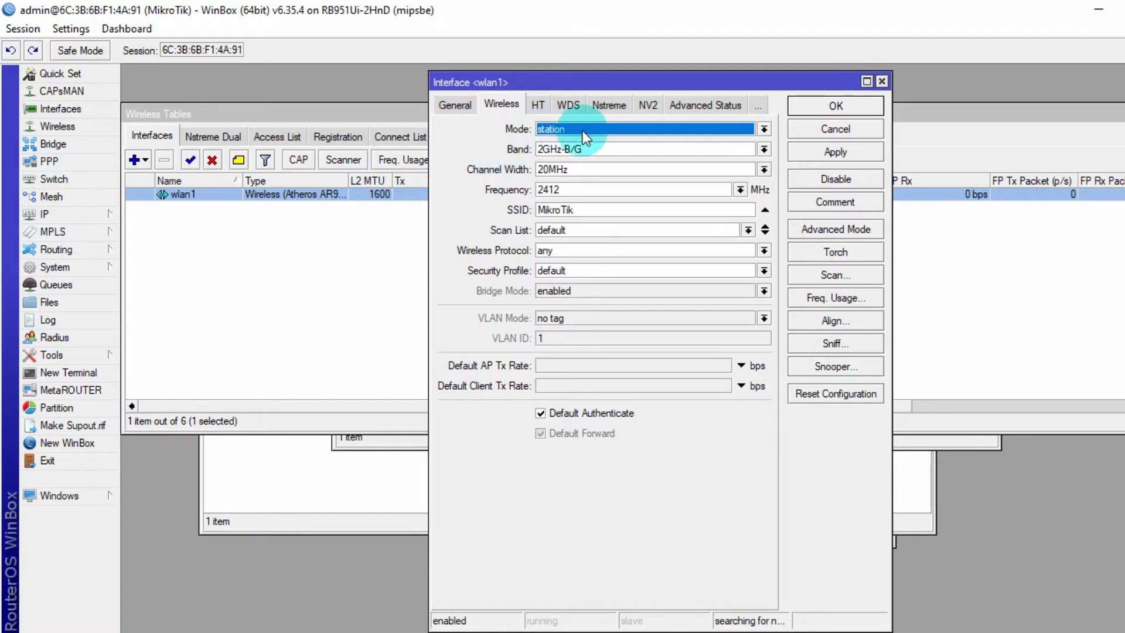
# - Put wlan1 on the 2GHz-B/G/N band with automatic frequency and SSID mkhnet
pyautogui.click(763, 129)
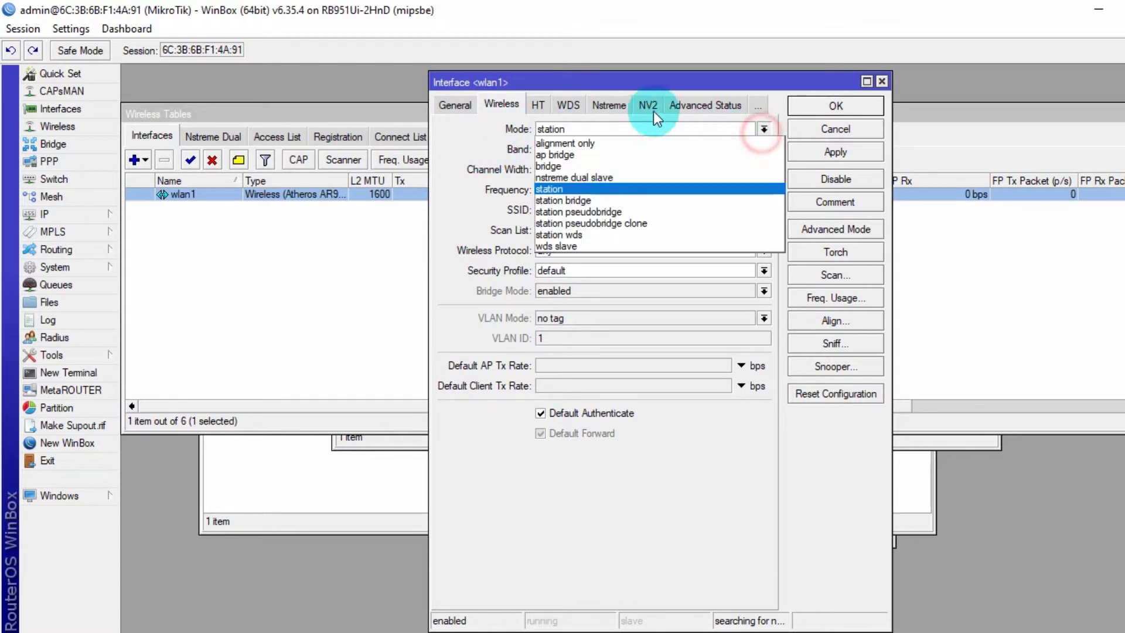
pyautogui.click(577, 167)
pyautogui.click(724, 151)
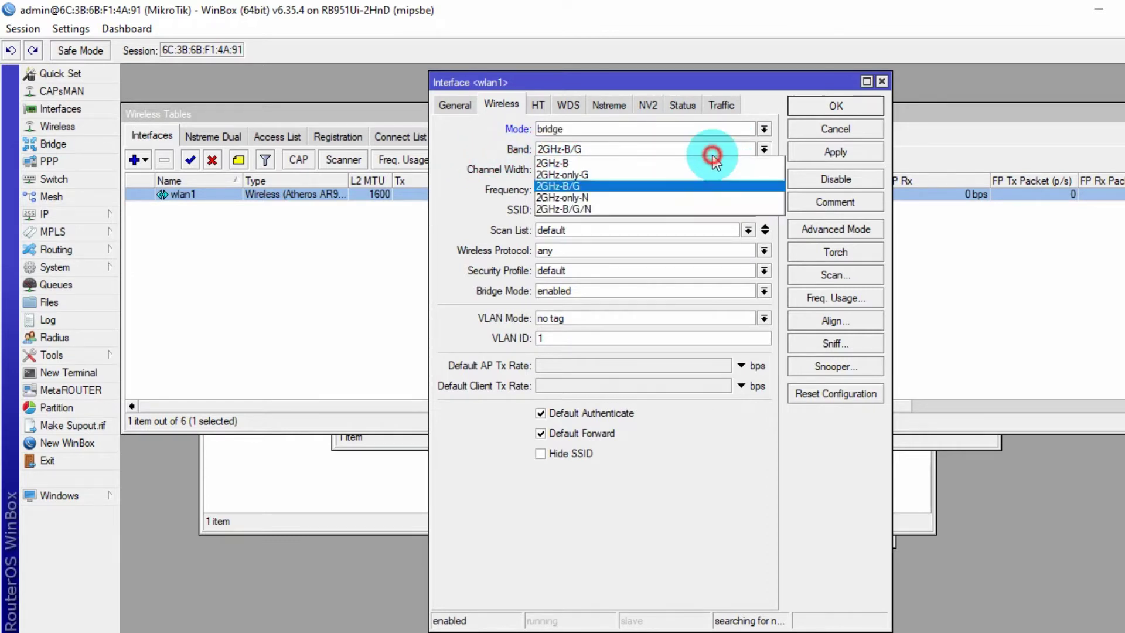
pyautogui.click(628, 209)
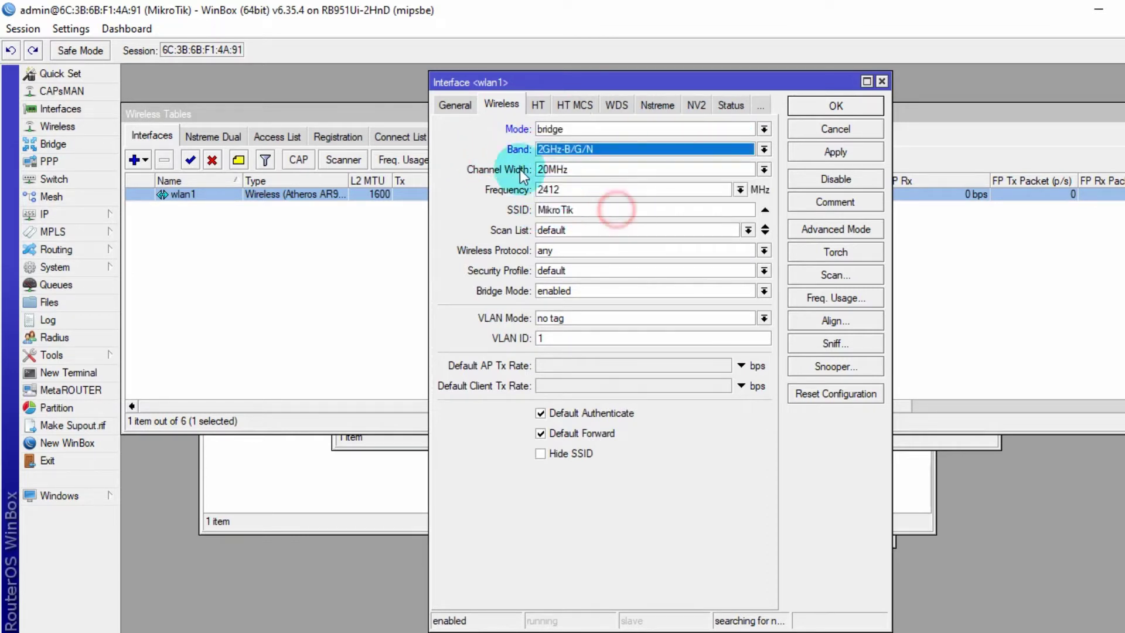
pyautogui.click(740, 189)
pyautogui.click(554, 328)
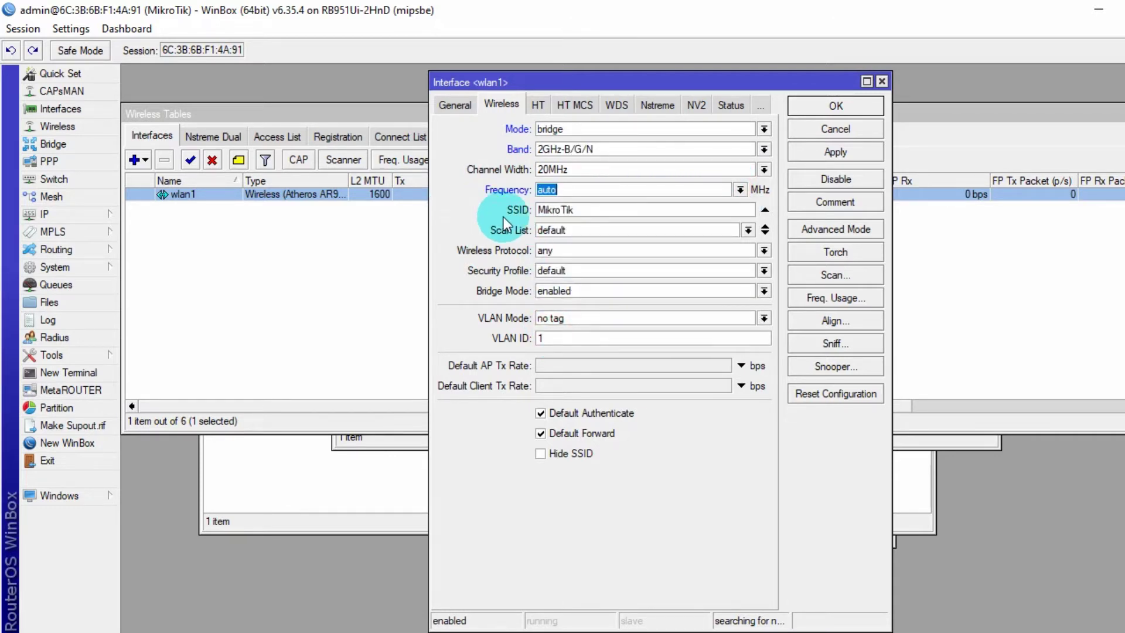
pyautogui.doubleClick(594, 215)
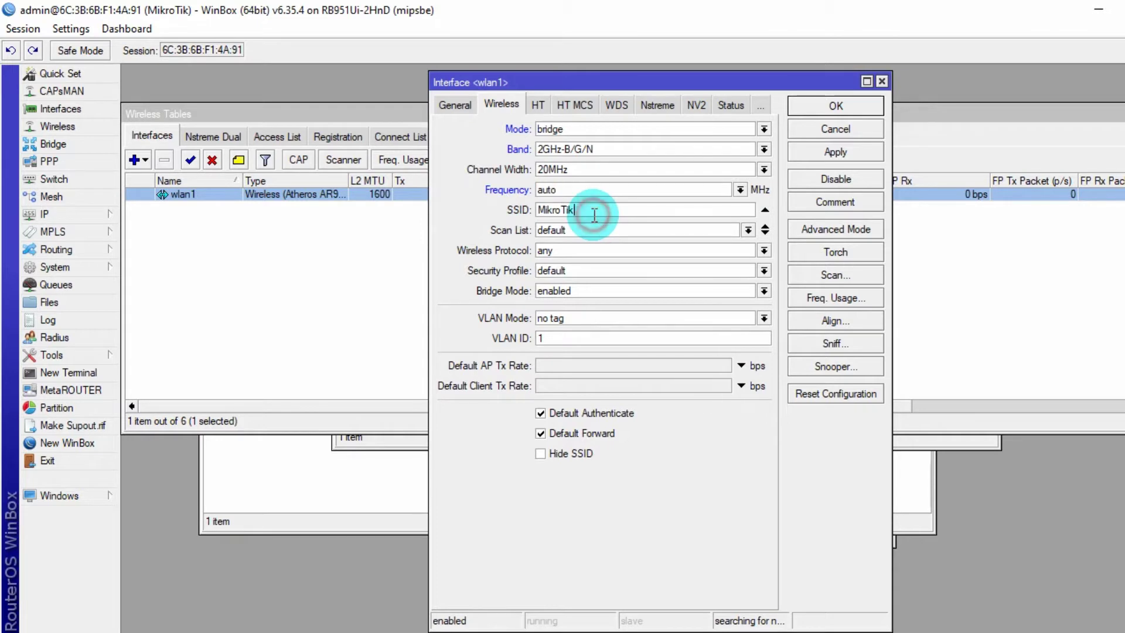
pyautogui.write('mkhnet')
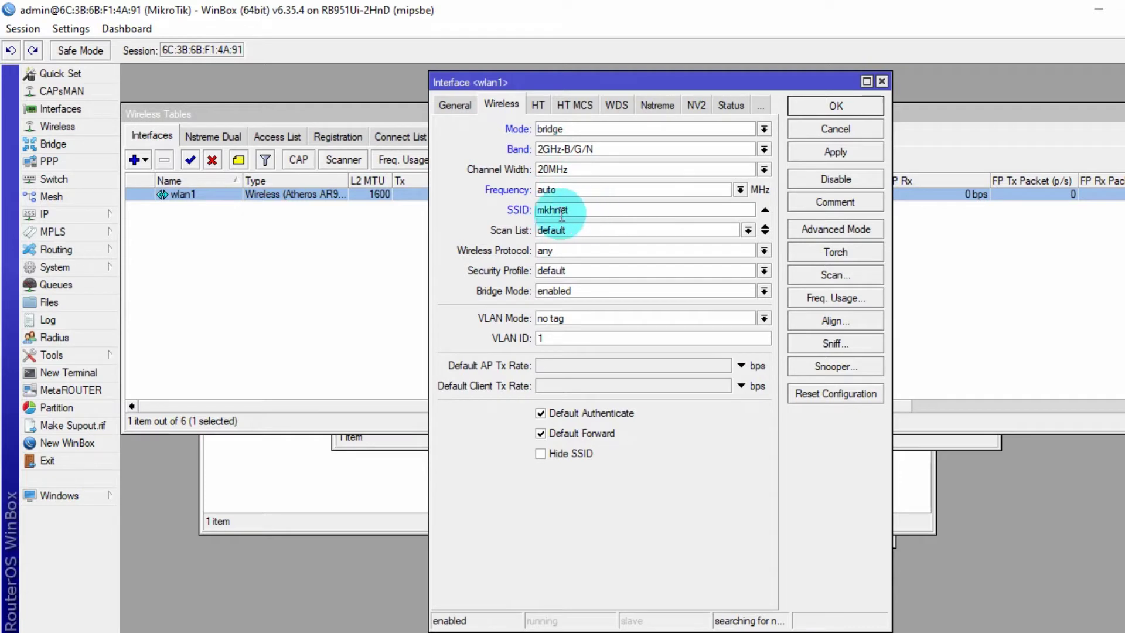
# - Change wlan1's mode to ap bridge and save the wireless settings
pyautogui.click(467, 110)
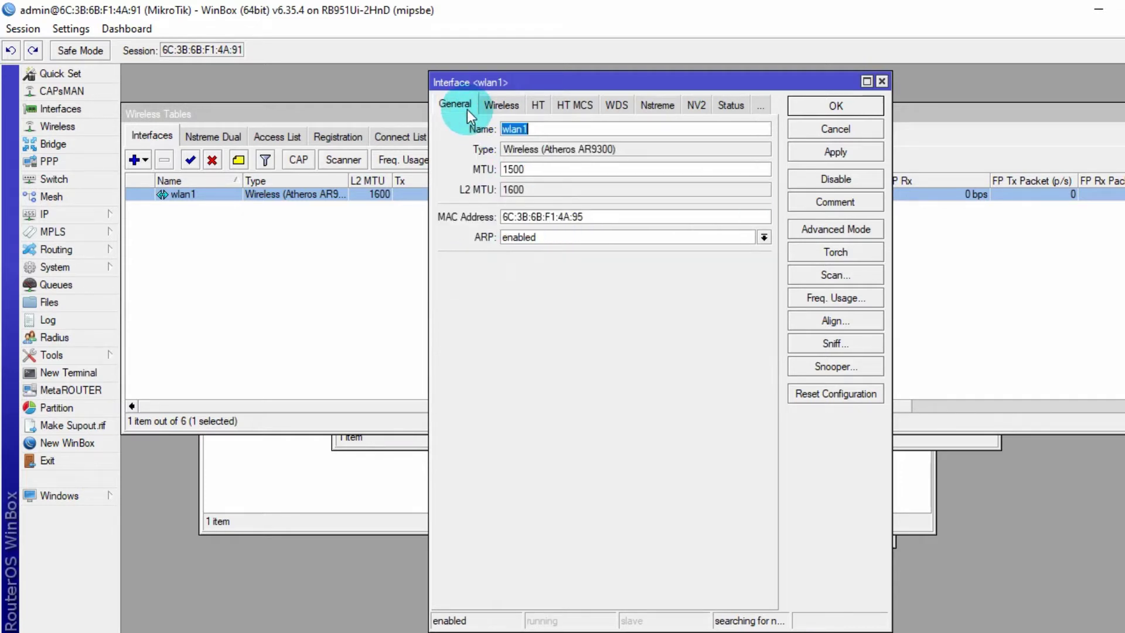
pyautogui.click(519, 107)
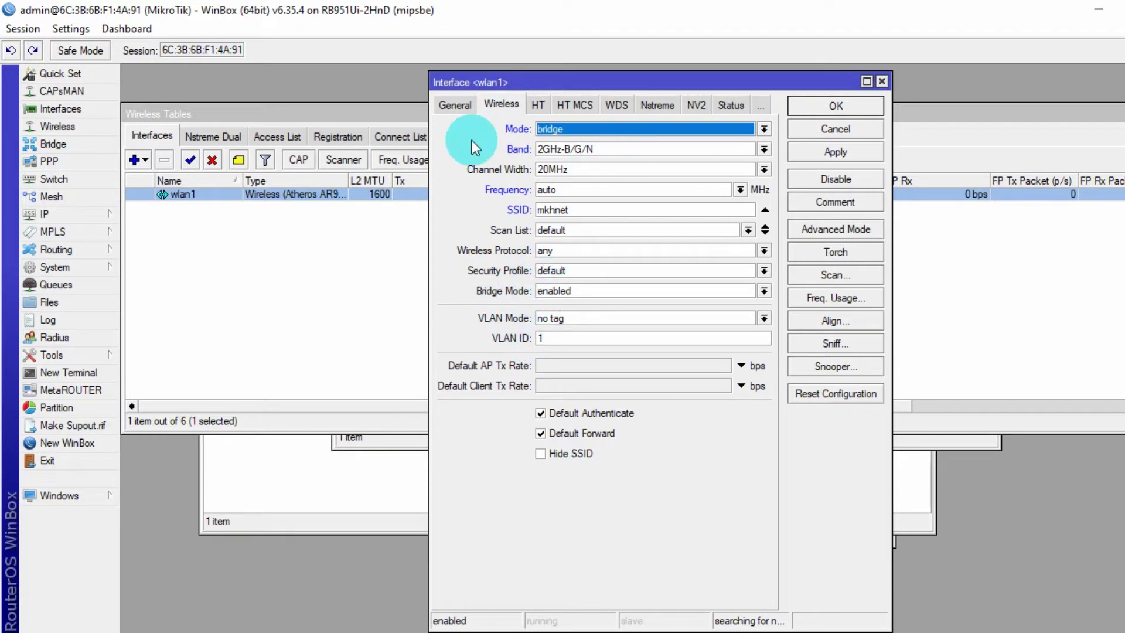
pyautogui.click(583, 129)
pyautogui.click(561, 157)
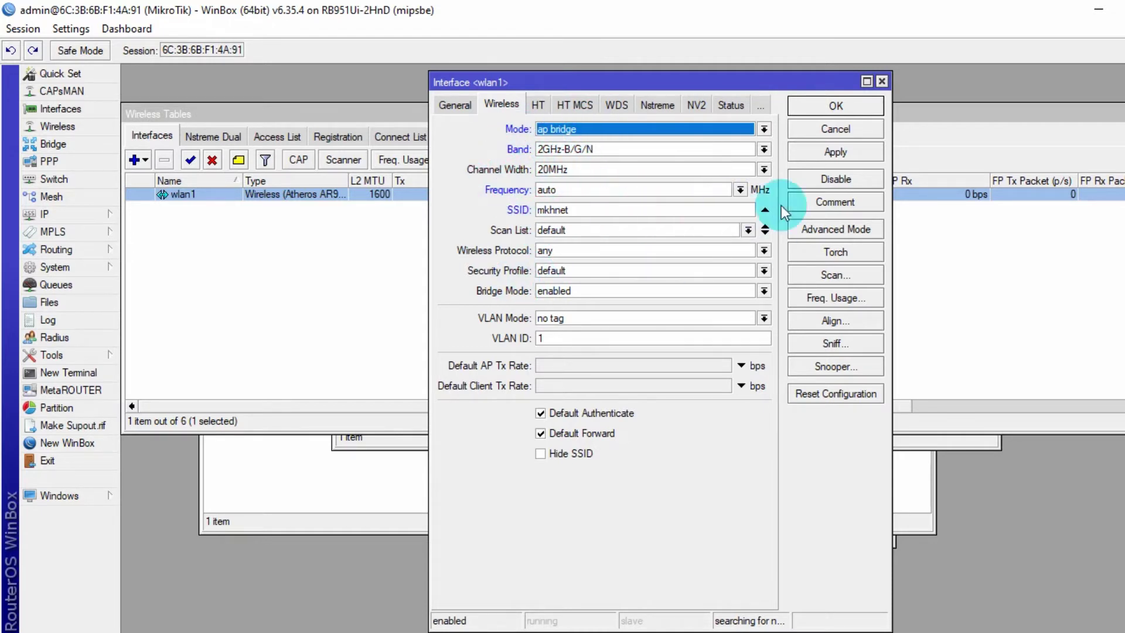
pyautogui.click(841, 154)
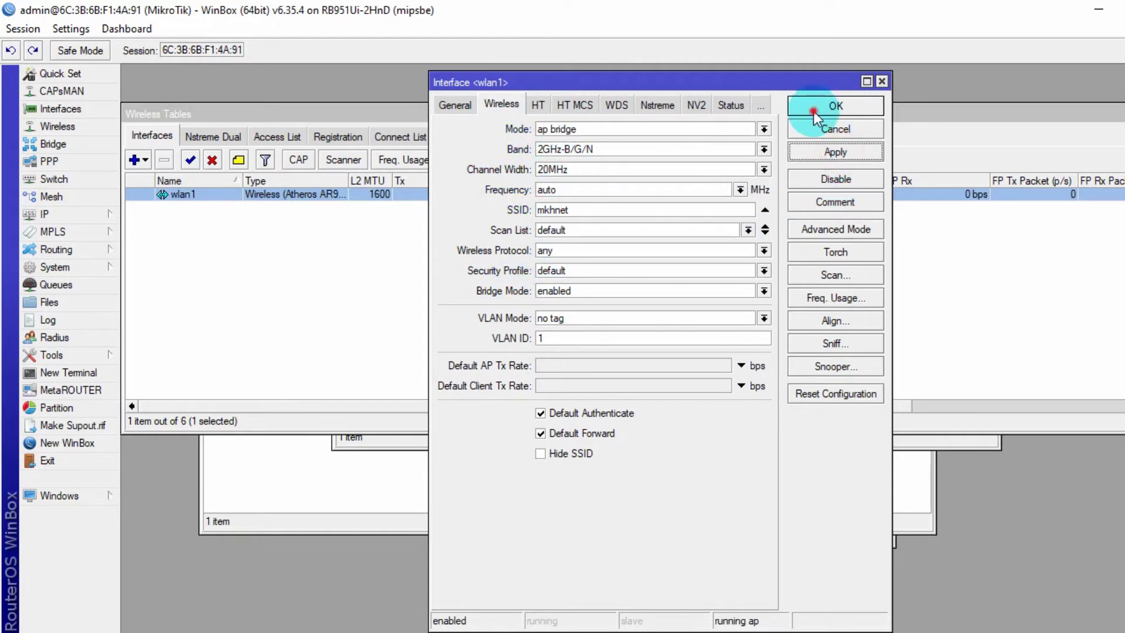
pyautogui.click(815, 108)
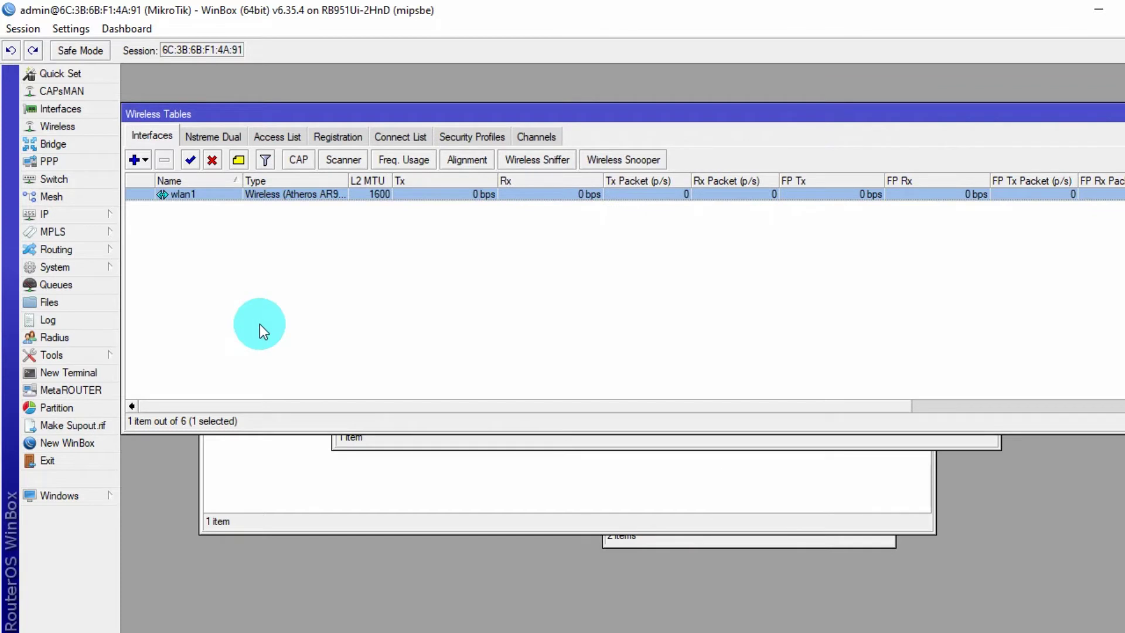
# - Check the Wireless Tables for clients, then view the PC's visible Wi-Fi networks
pyautogui.click(216, 136)
pyautogui.click(274, 140)
pyautogui.click(316, 138)
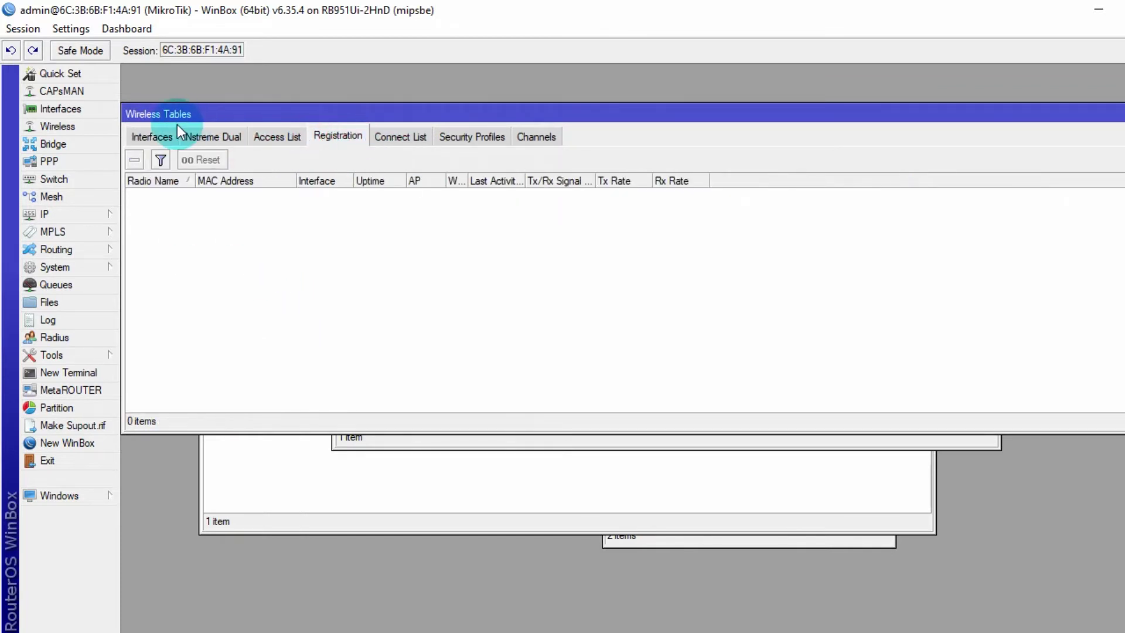
pyautogui.click(155, 136)
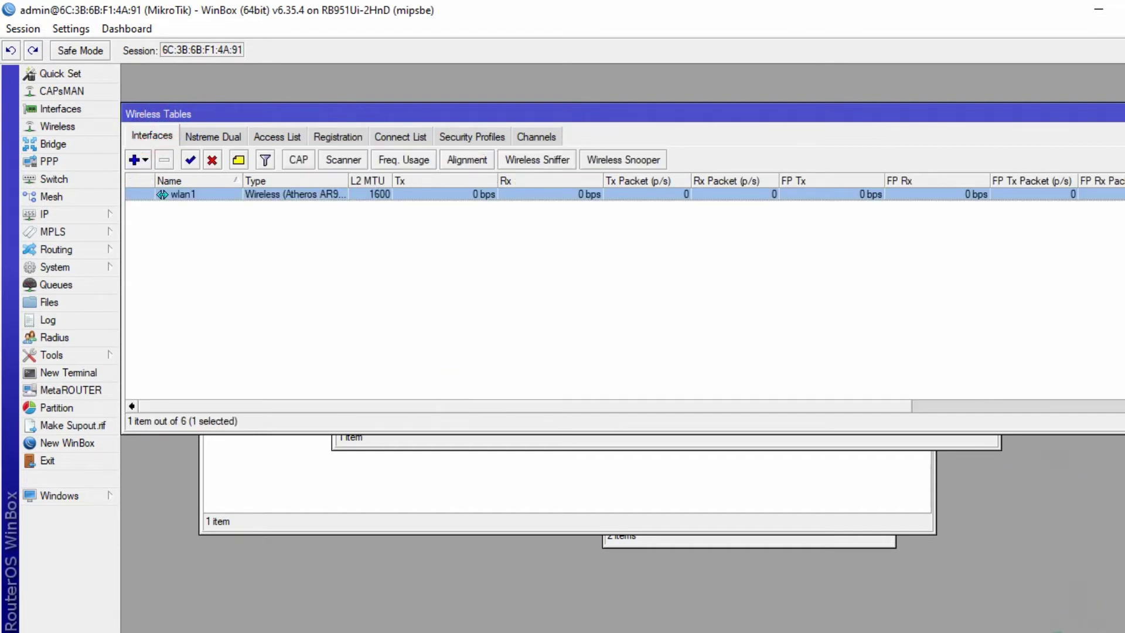
pyautogui.click(1054, 632)
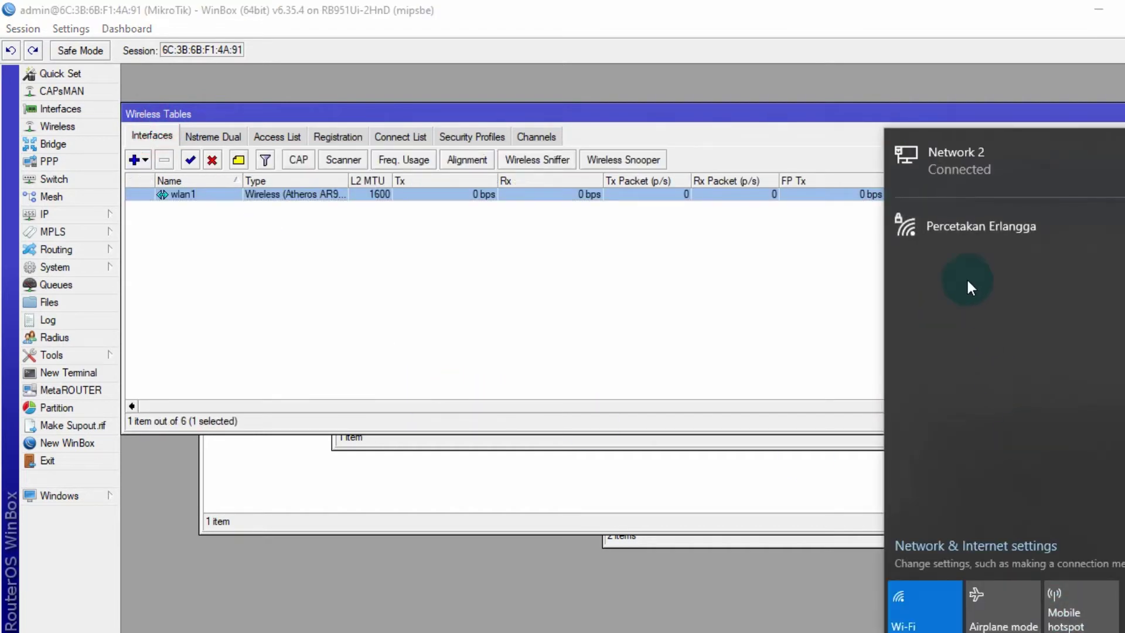
pyautogui.click(467, 329)
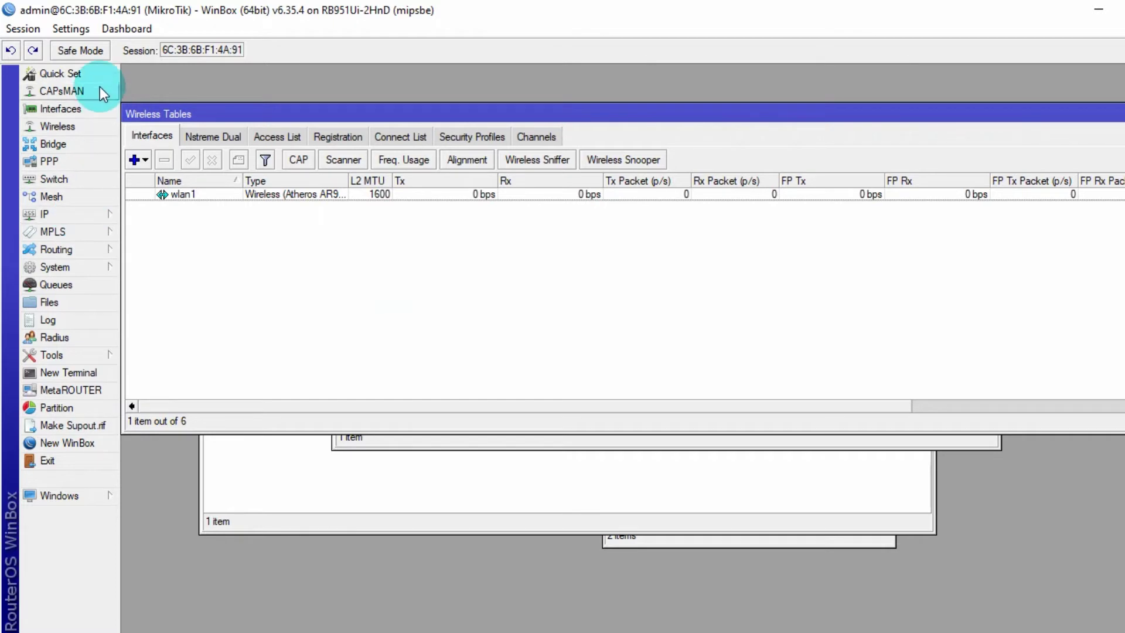
# - Open IP > Hotspot and display its empty Servers list
pyautogui.click(84, 219)
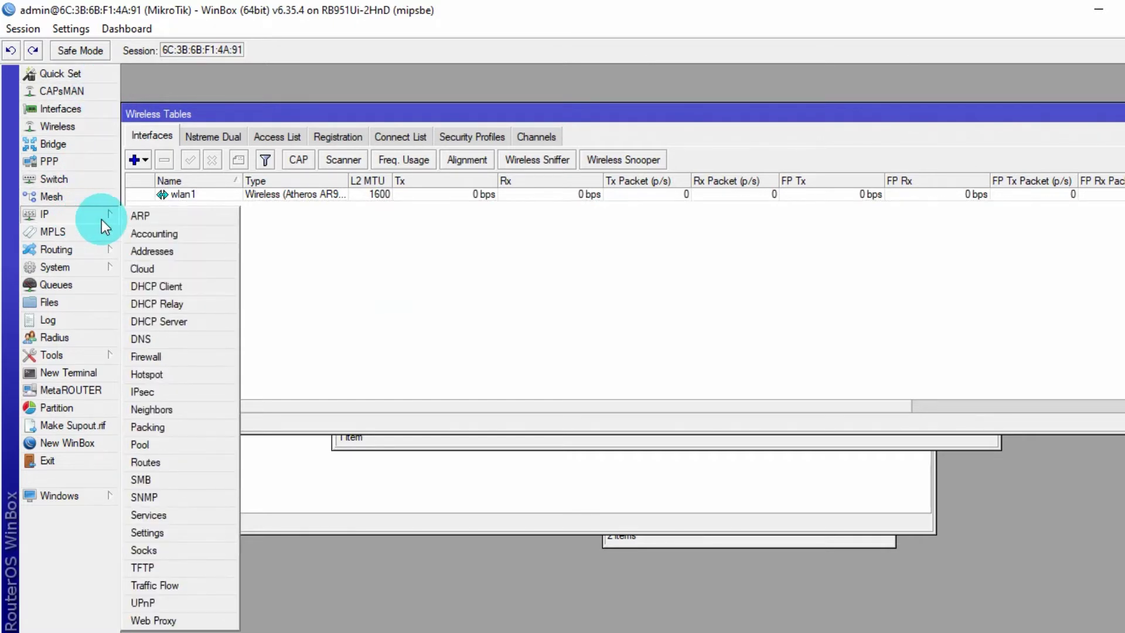
pyautogui.click(220, 378)
pyautogui.moveTo(393, 234); pyautogui.dragTo(466, 215)
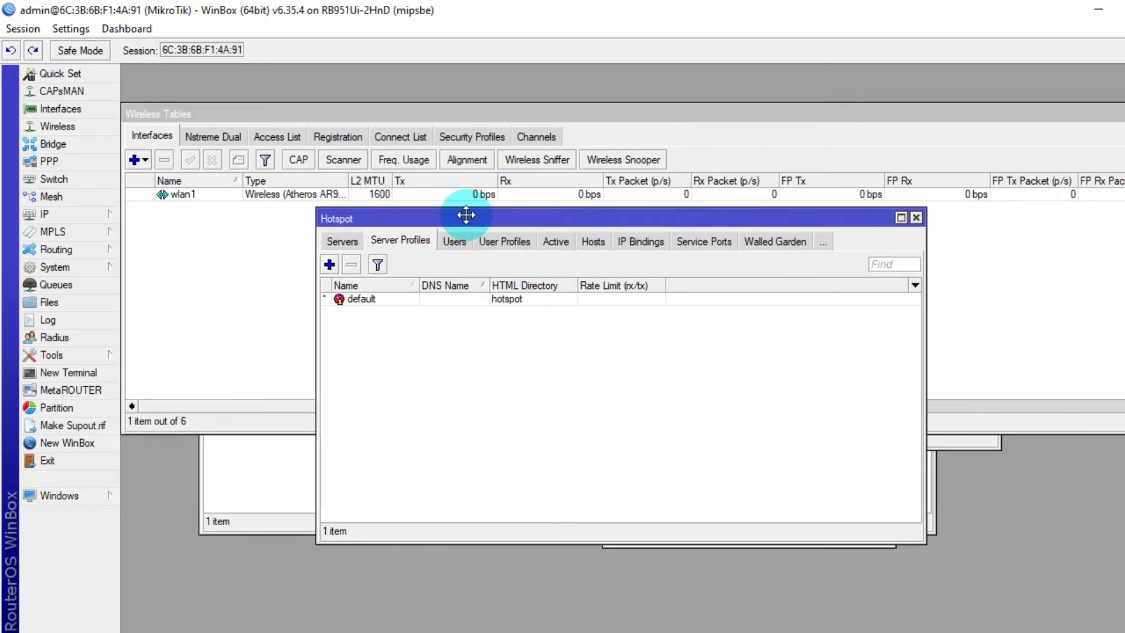
pyautogui.click(341, 244)
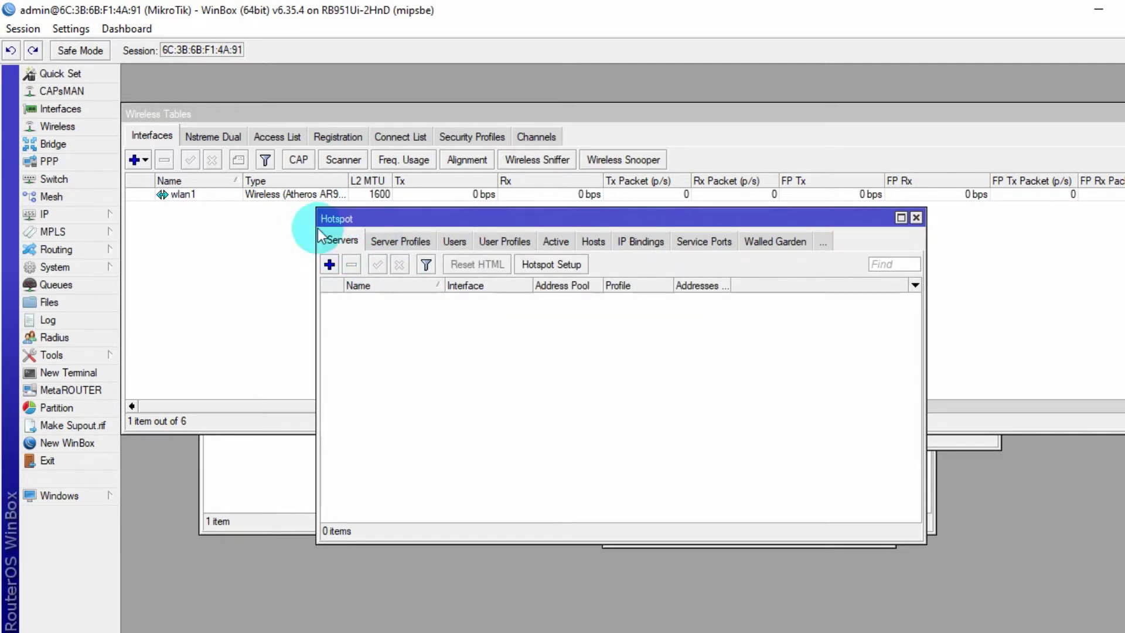
# - Run Hotspot Setup on wlan1, accepting the default address, pool, certificate, SMTP and DNS settings
pyautogui.click(575, 267)
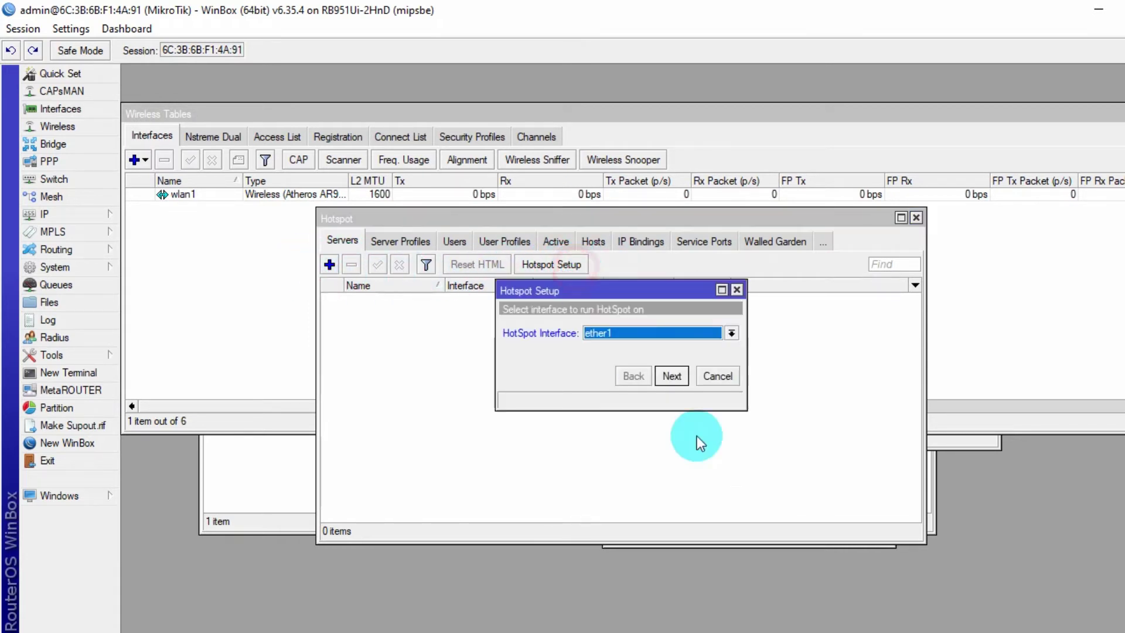
pyautogui.moveTo(556, 289); pyautogui.dragTo(533, 298)
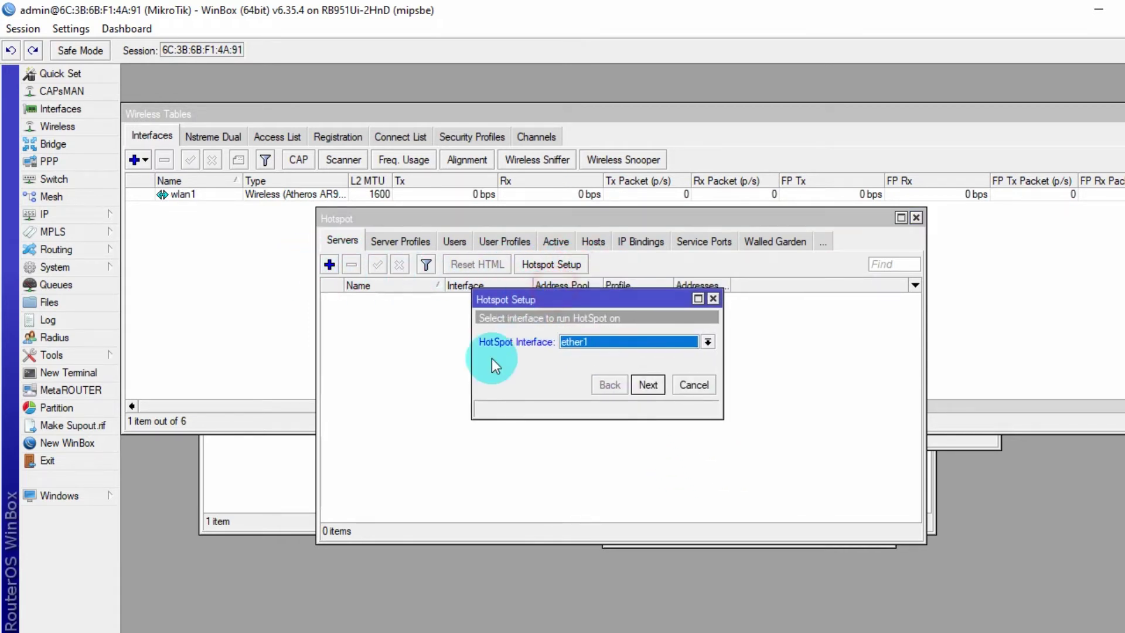
pyautogui.click(709, 345)
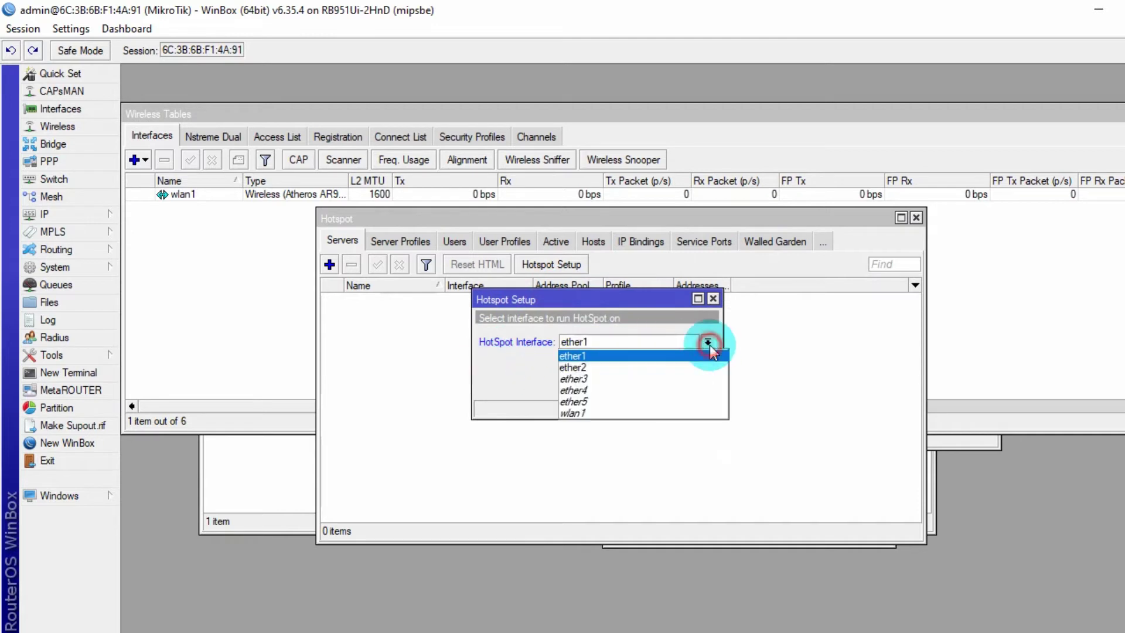
pyautogui.click(633, 416)
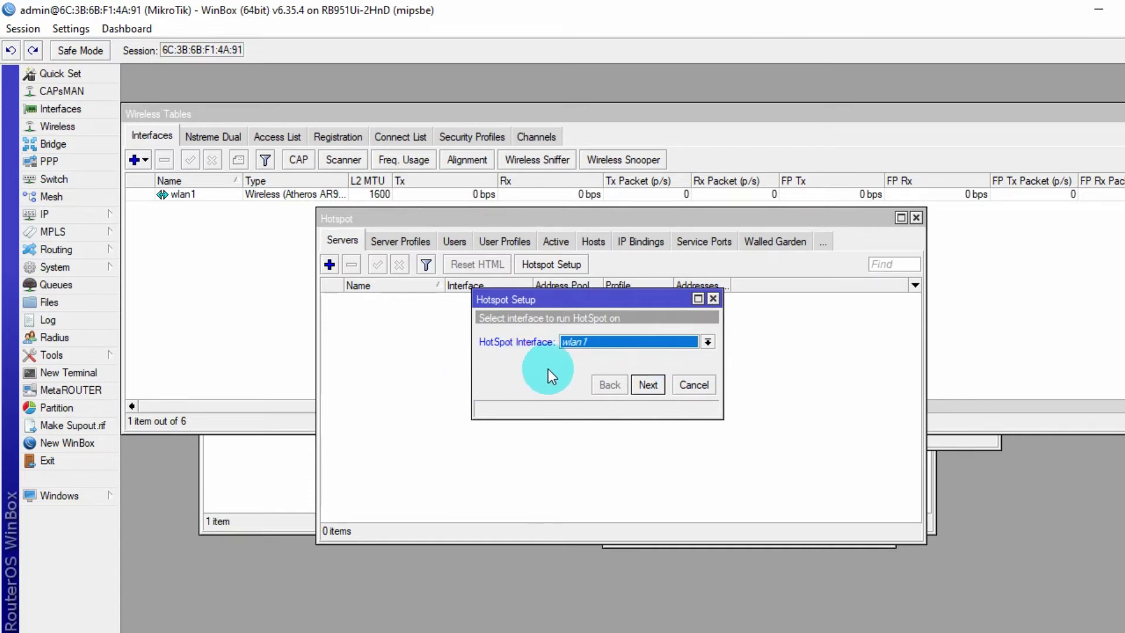
pyautogui.click(632, 341)
pyautogui.click(580, 413)
pyautogui.click(648, 384)
pyautogui.click(648, 384)
pyautogui.click(648, 384)
pyautogui.click(648, 384)
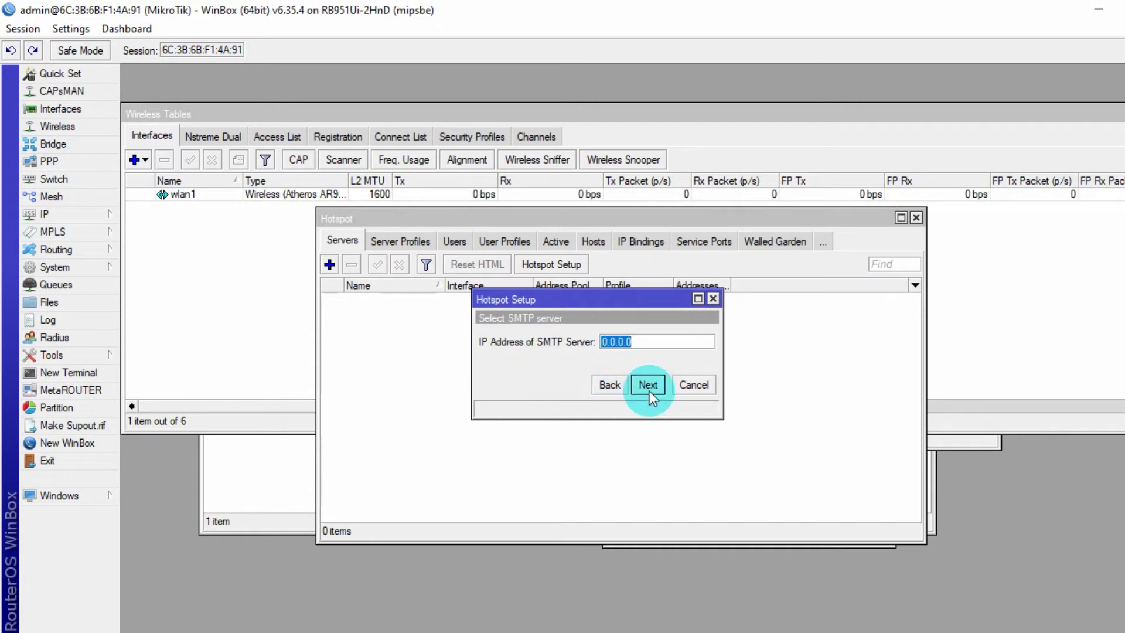
pyautogui.click(648, 388)
pyautogui.click(642, 384)
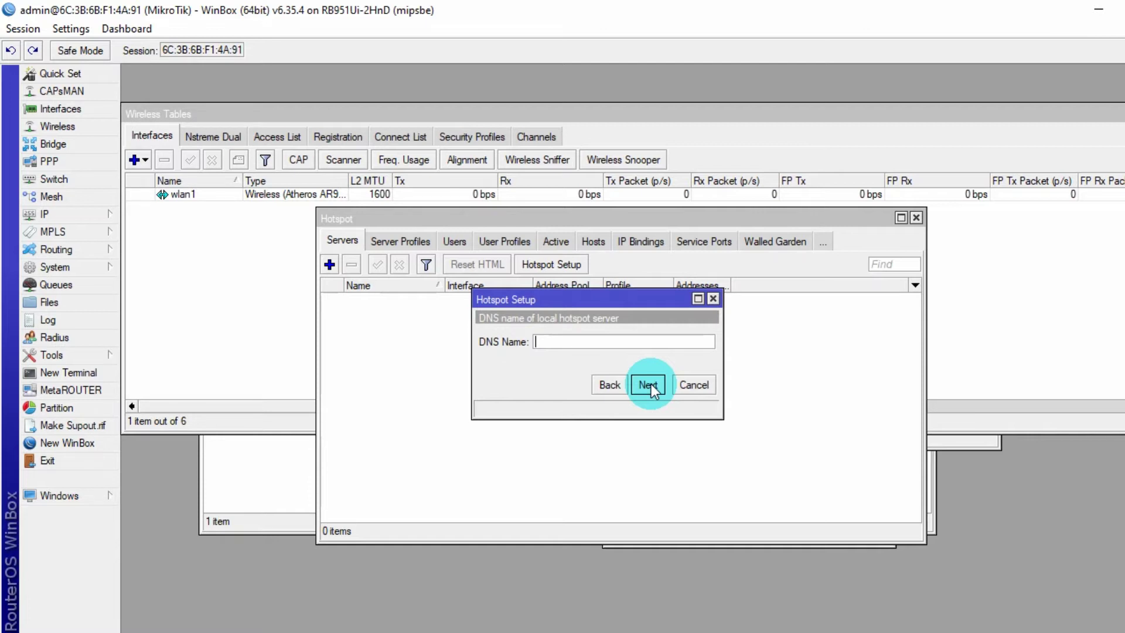
pyautogui.write('www.mkhnet.id')
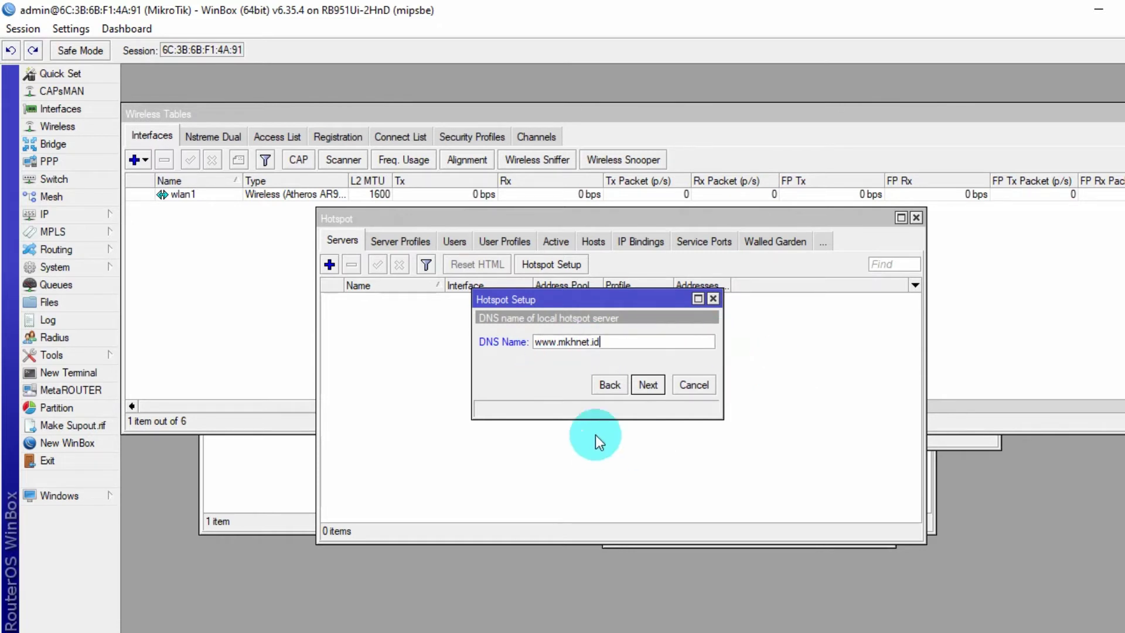
pyautogui.click(656, 385)
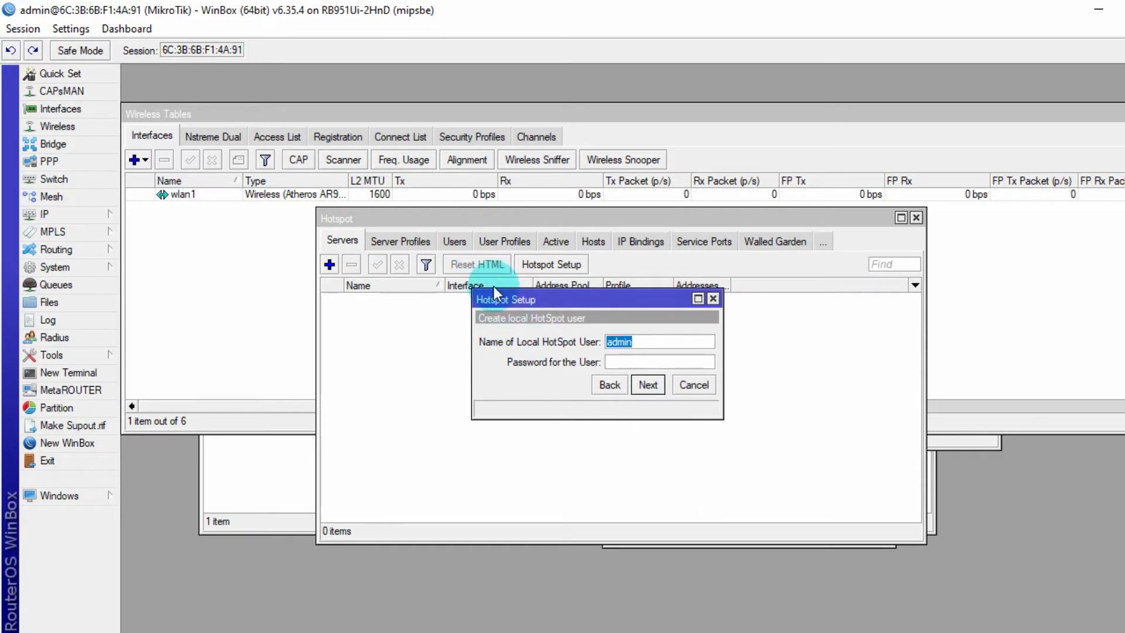
pyautogui.click(647, 385)
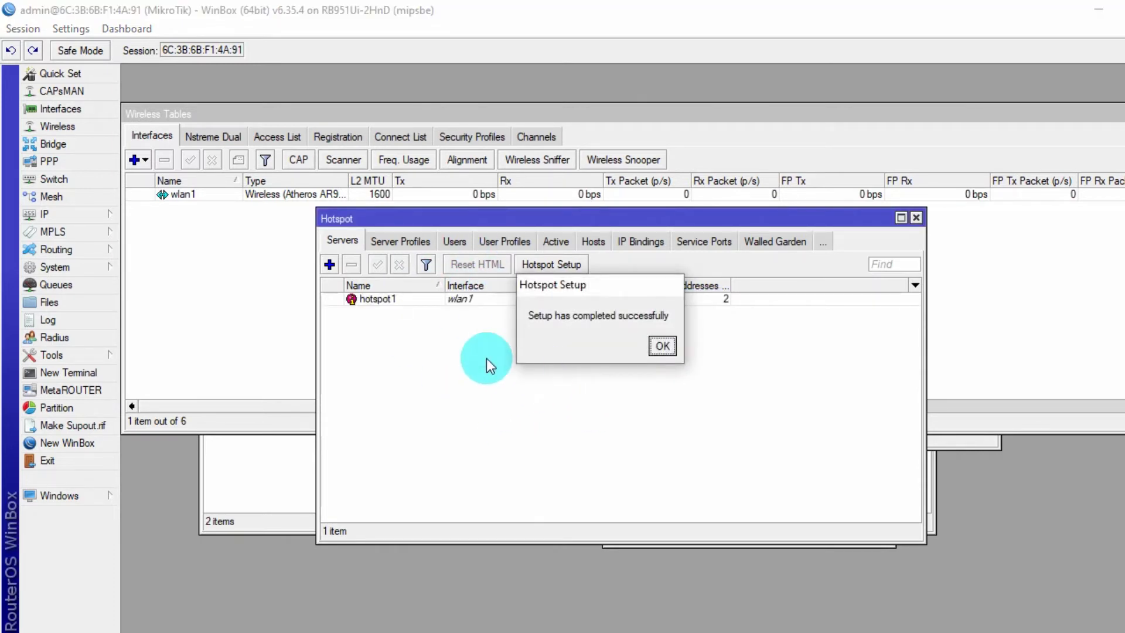
pyautogui.click(661, 346)
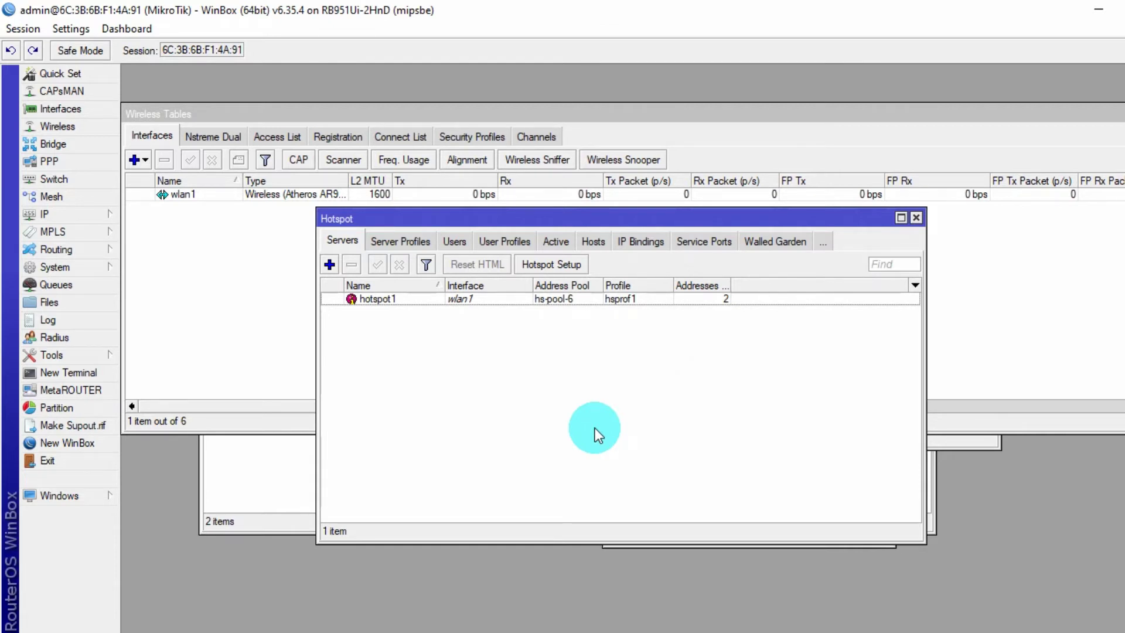
pyautogui.doubleClick(417, 299)
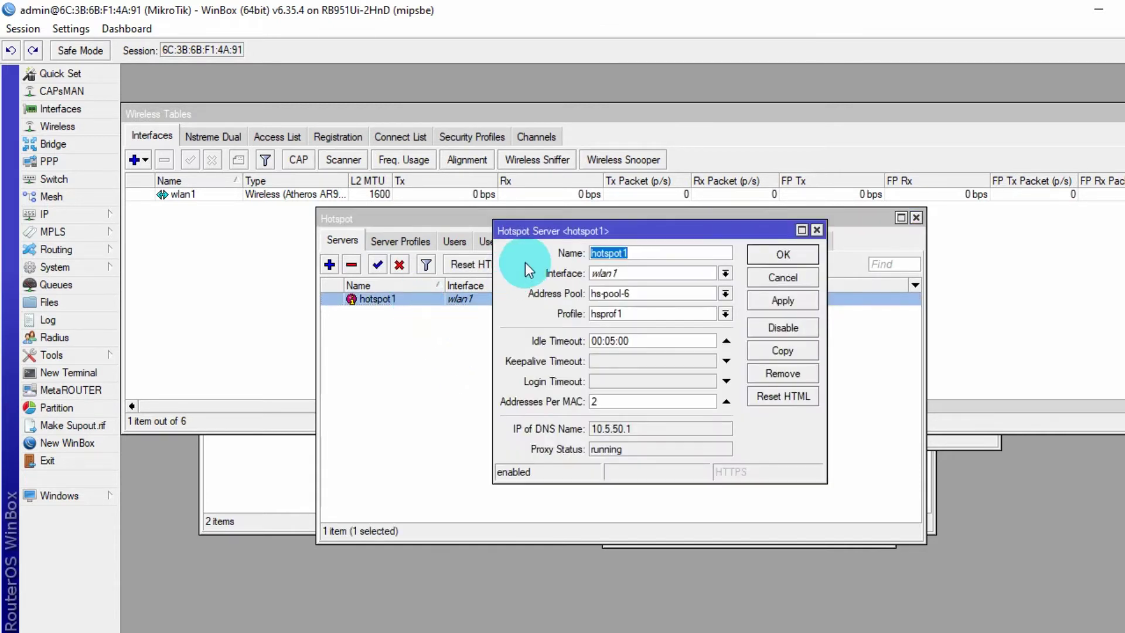
# - Close hotspot1's settings and open the hsprof1 server profile
pyautogui.click(817, 230)
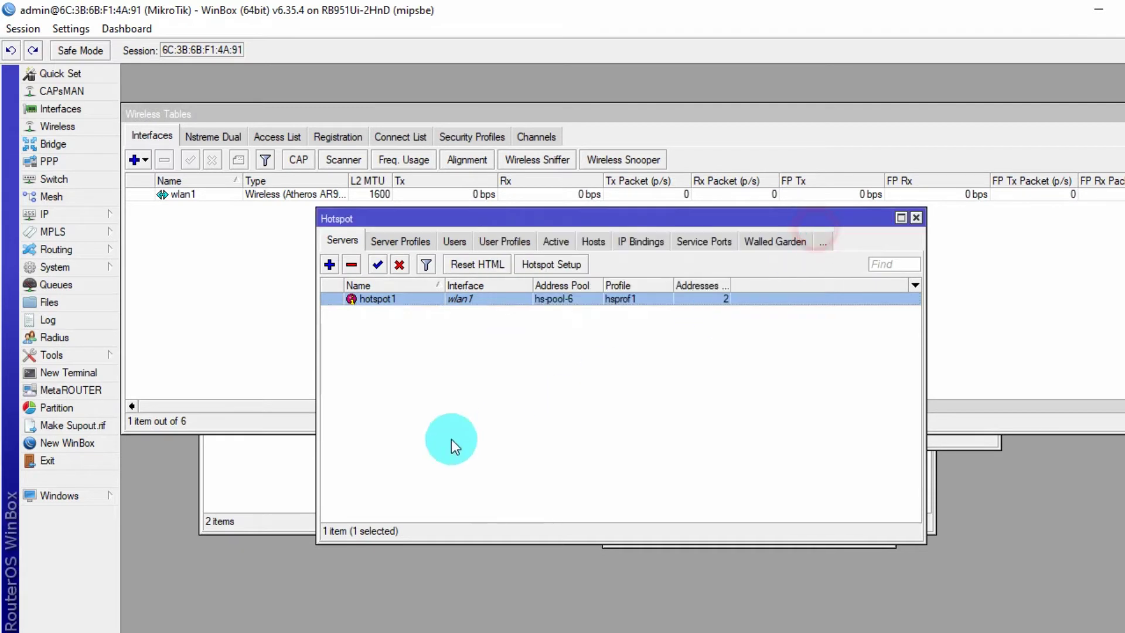
pyautogui.click(384, 387)
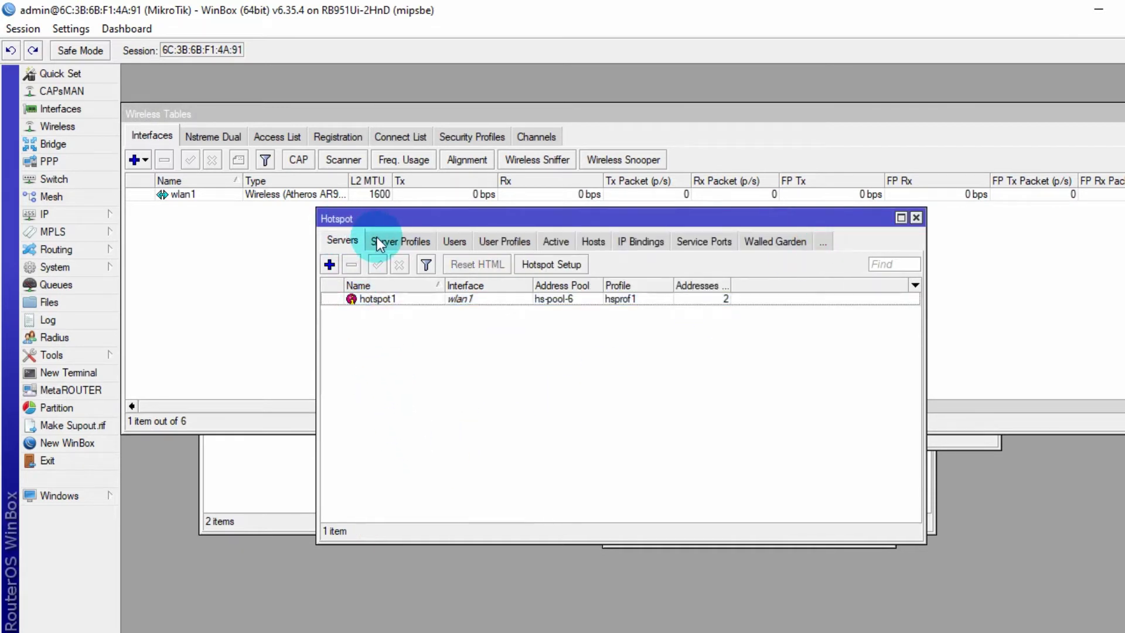
pyautogui.click(398, 240)
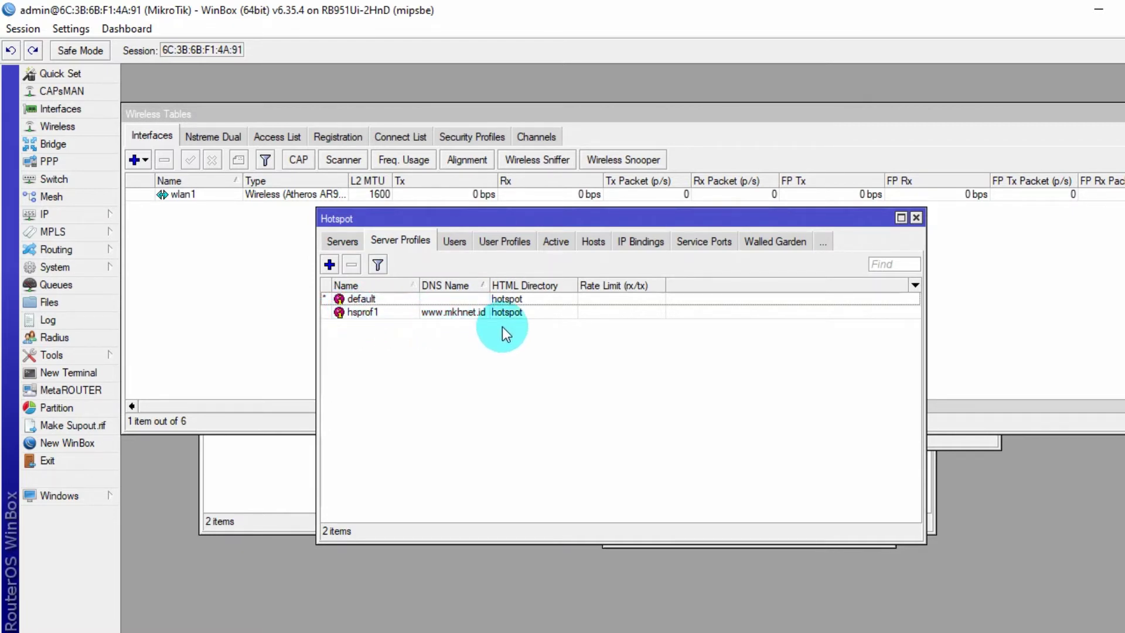
pyautogui.doubleClick(438, 316)
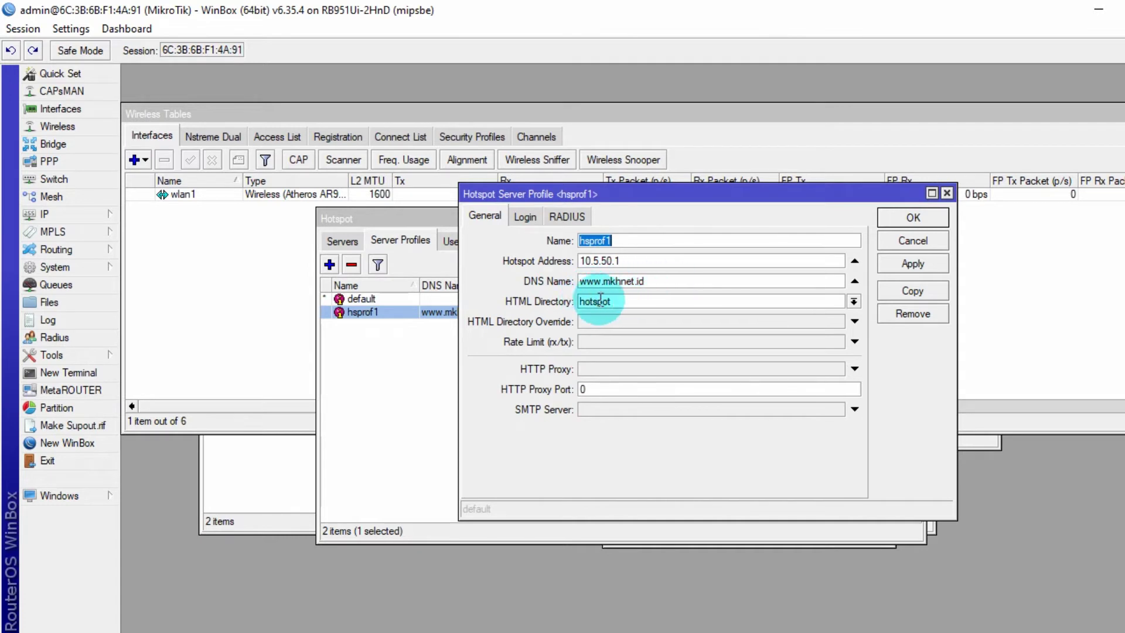
# - Enable HTTP PAP and MAC Cookie login, disable Cookie login, and save hsprof1
pyautogui.click(523, 218)
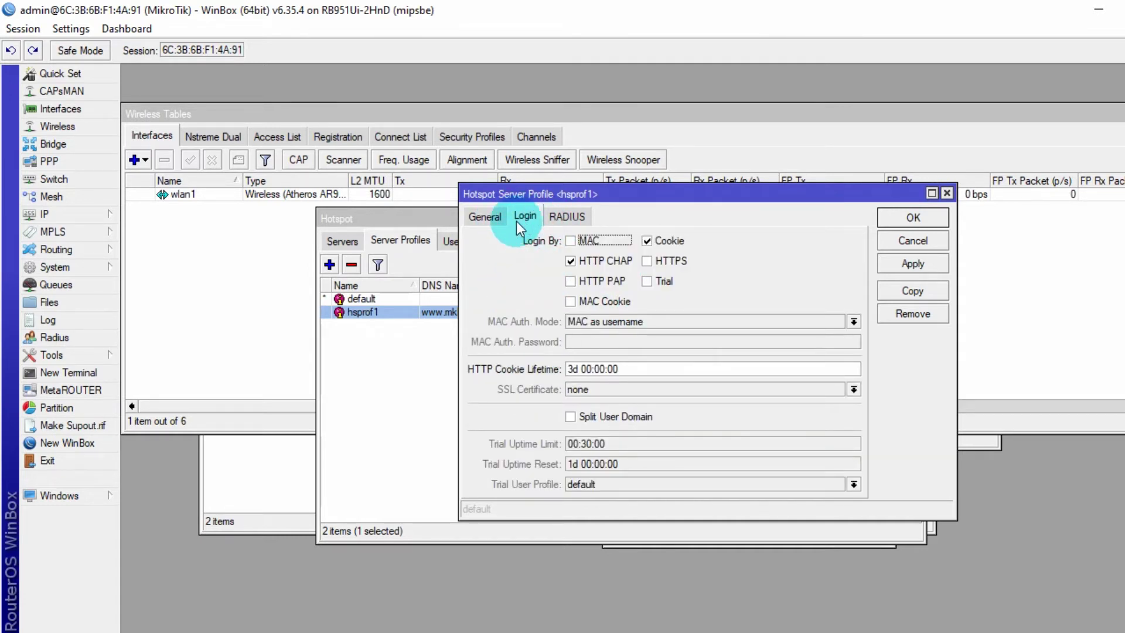
pyautogui.click(571, 280)
pyautogui.click(571, 301)
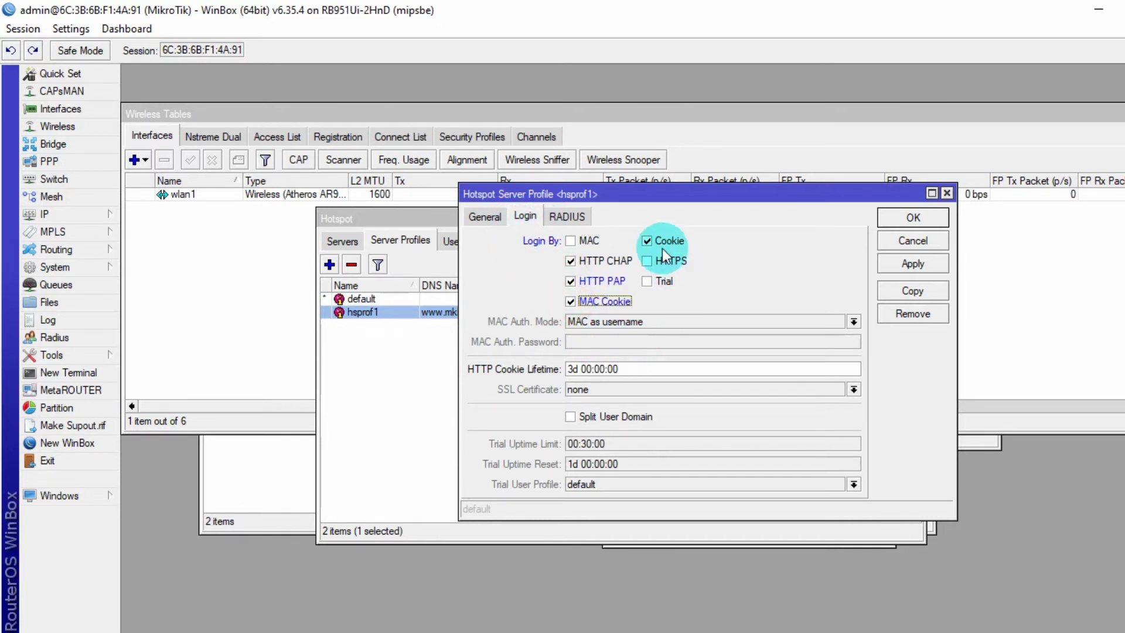
pyautogui.click(647, 241)
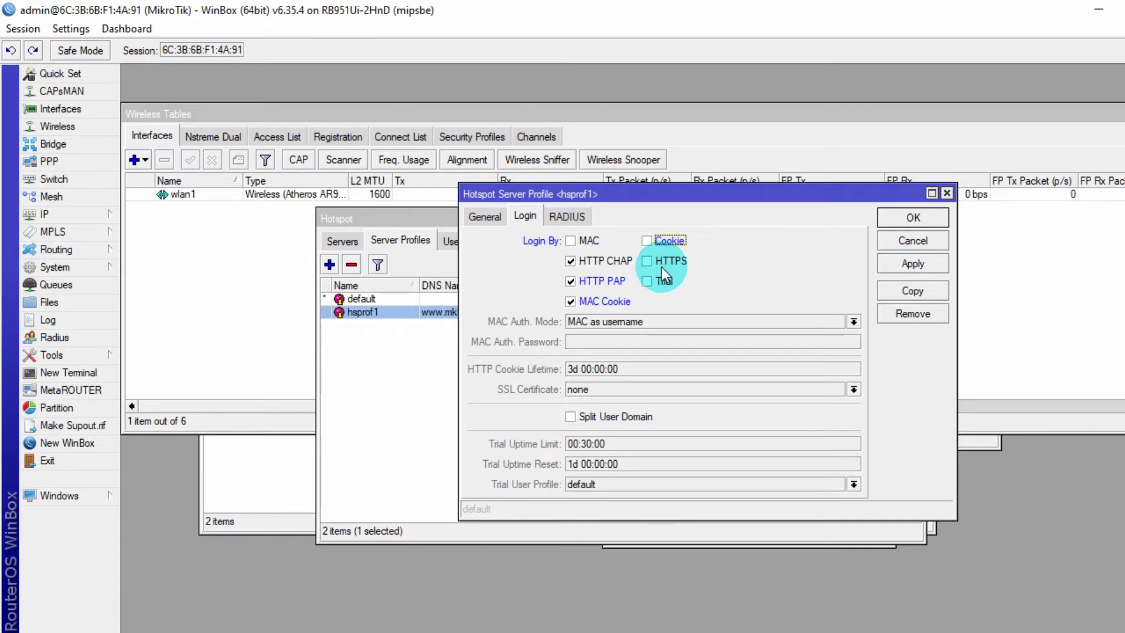
pyautogui.click(490, 219)
pyautogui.click(869, 244)
pyautogui.click(903, 260)
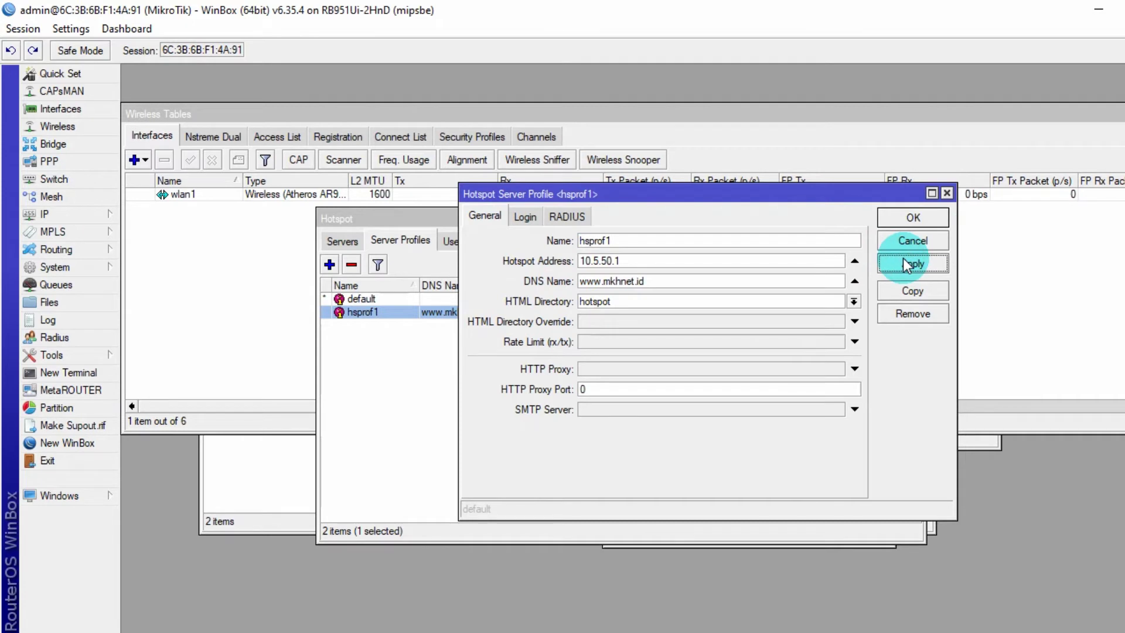
pyautogui.click(911, 218)
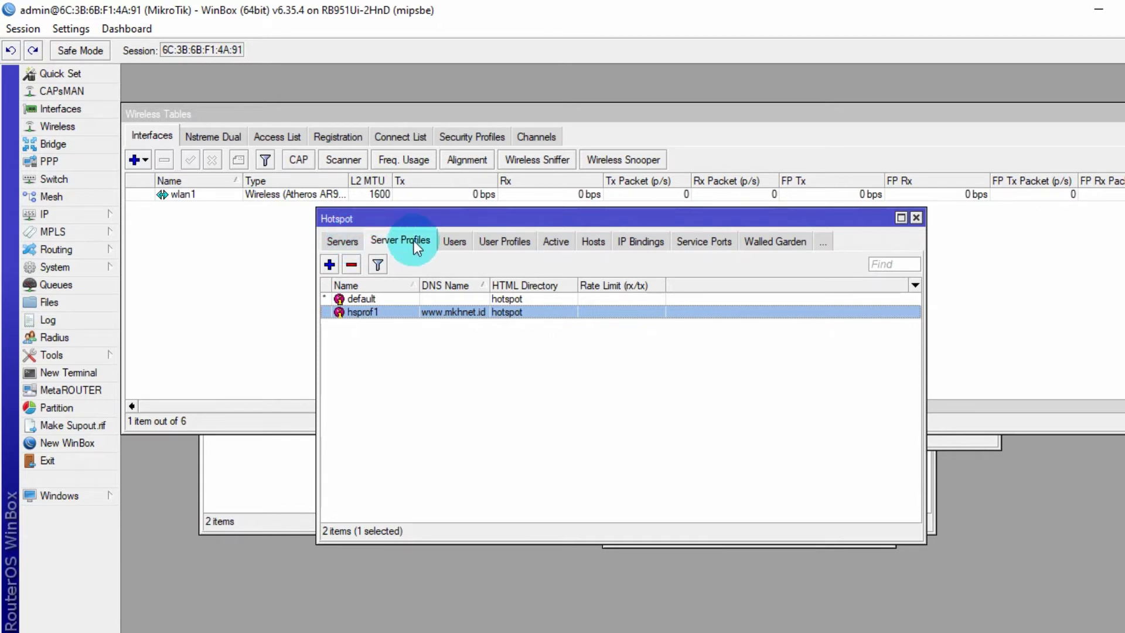
# - Set the admin hotspot user's server to hotspot1, enter its password, and save
pyautogui.click(457, 242)
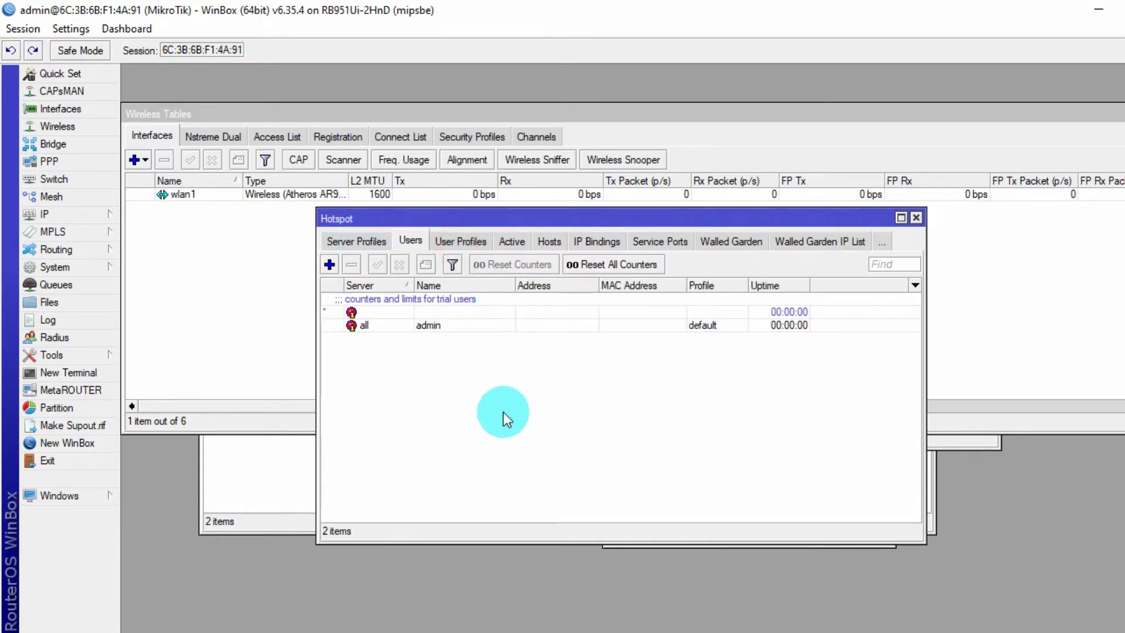
pyautogui.doubleClick(385, 328)
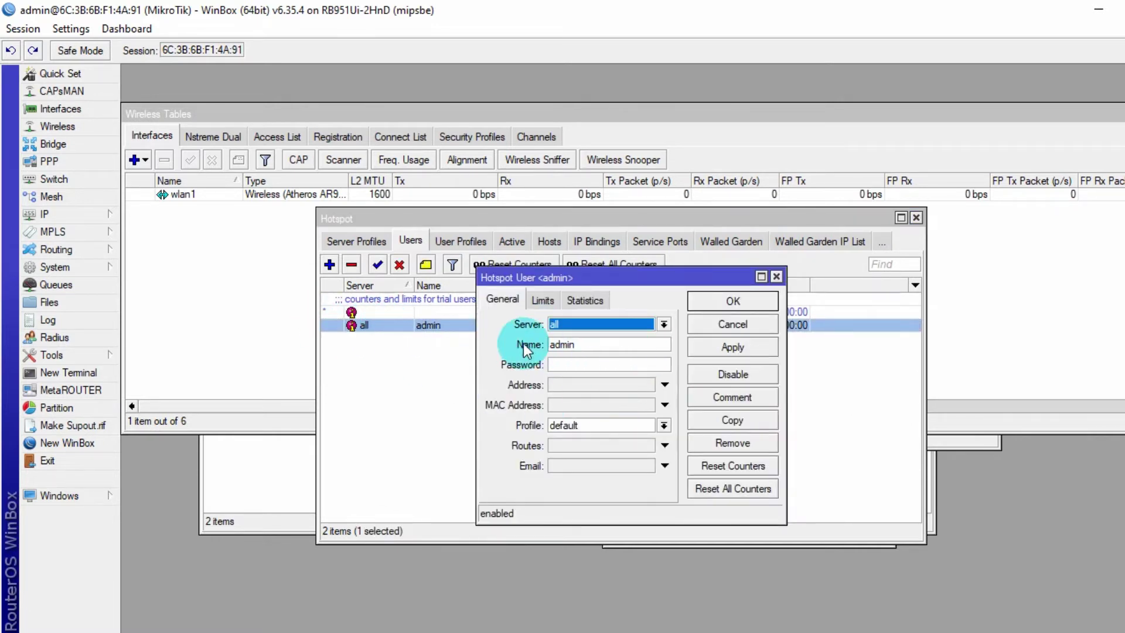
pyautogui.click(663, 326)
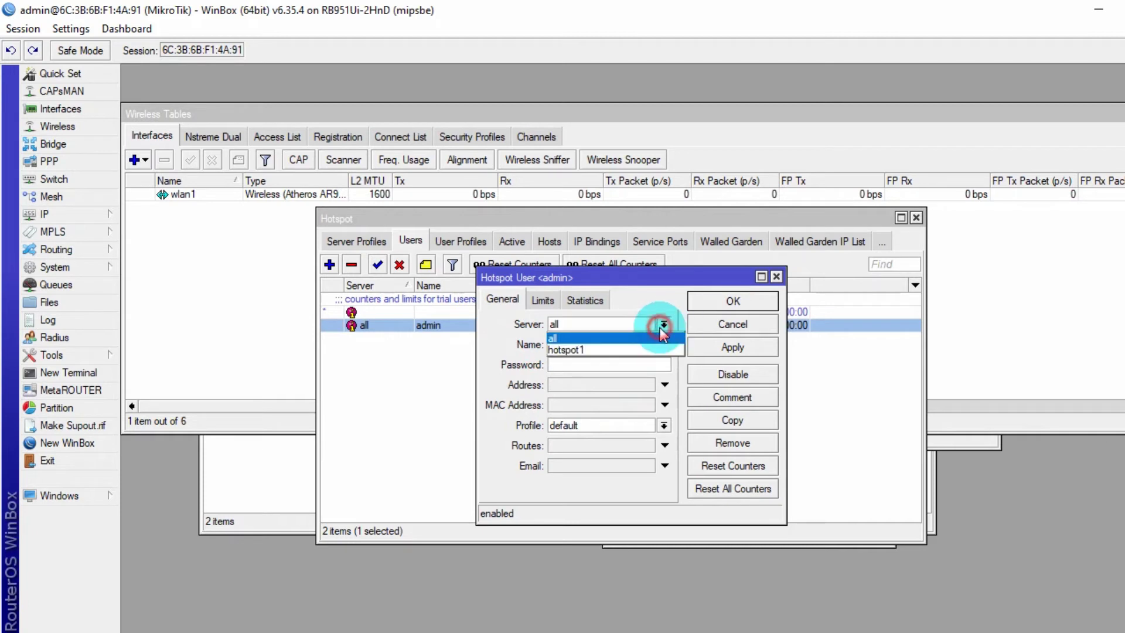
pyautogui.click(586, 351)
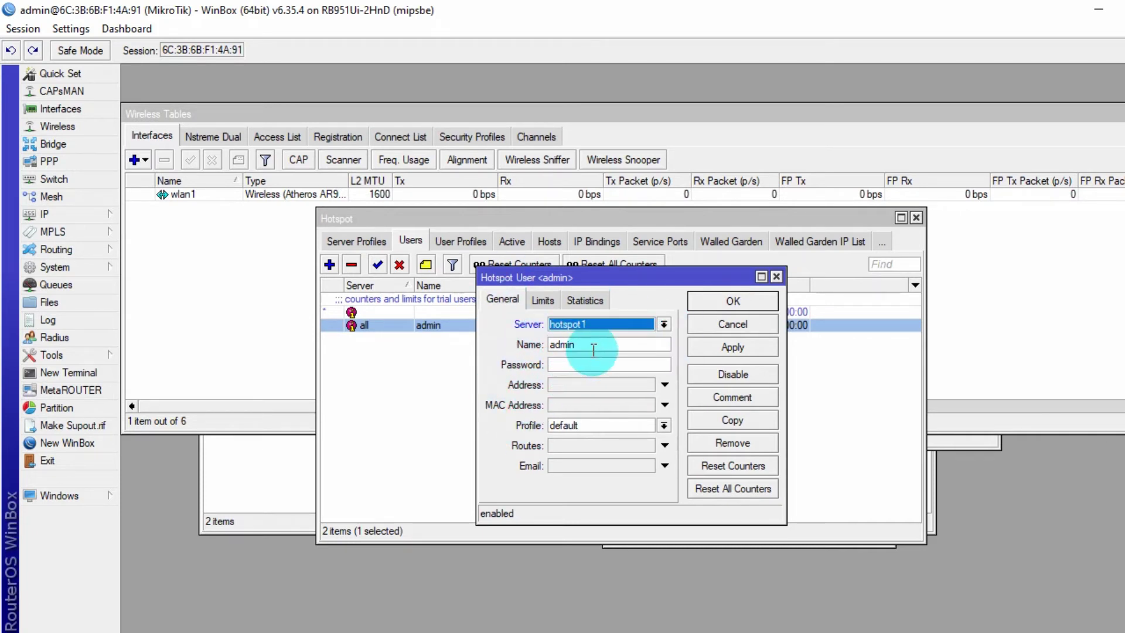
pyautogui.click(589, 347)
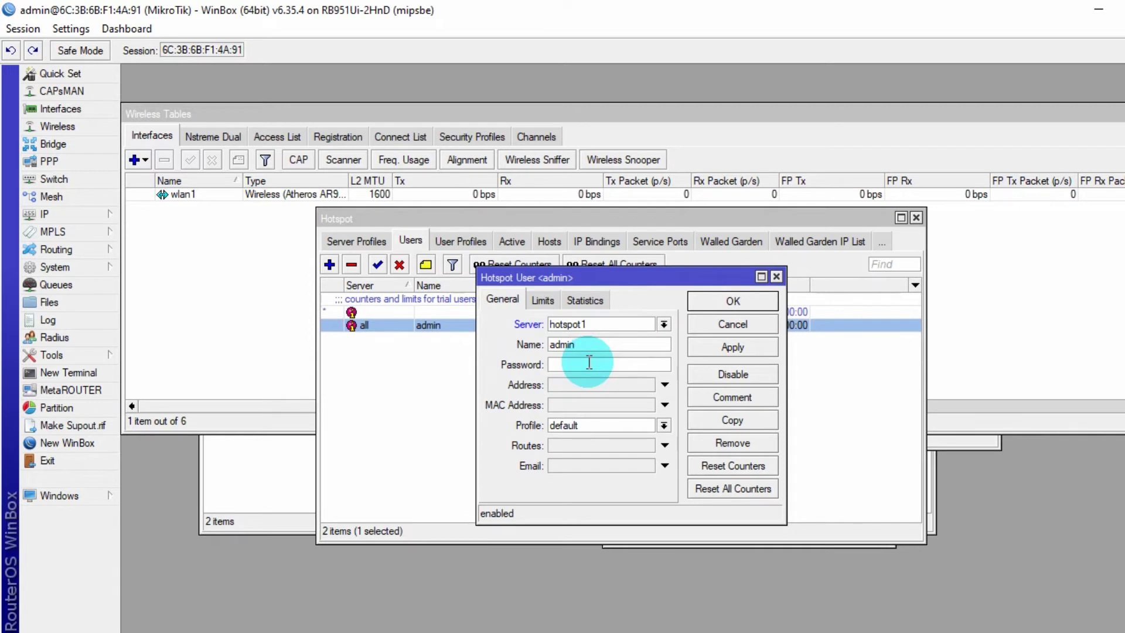
pyautogui.click(559, 369)
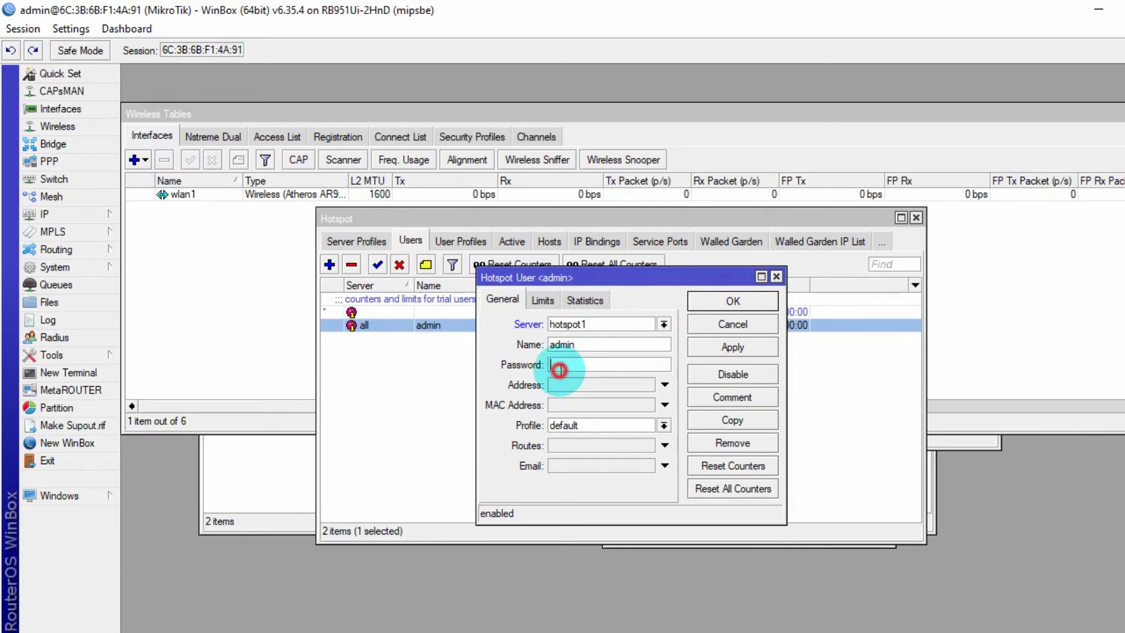
pyautogui.write('1234')
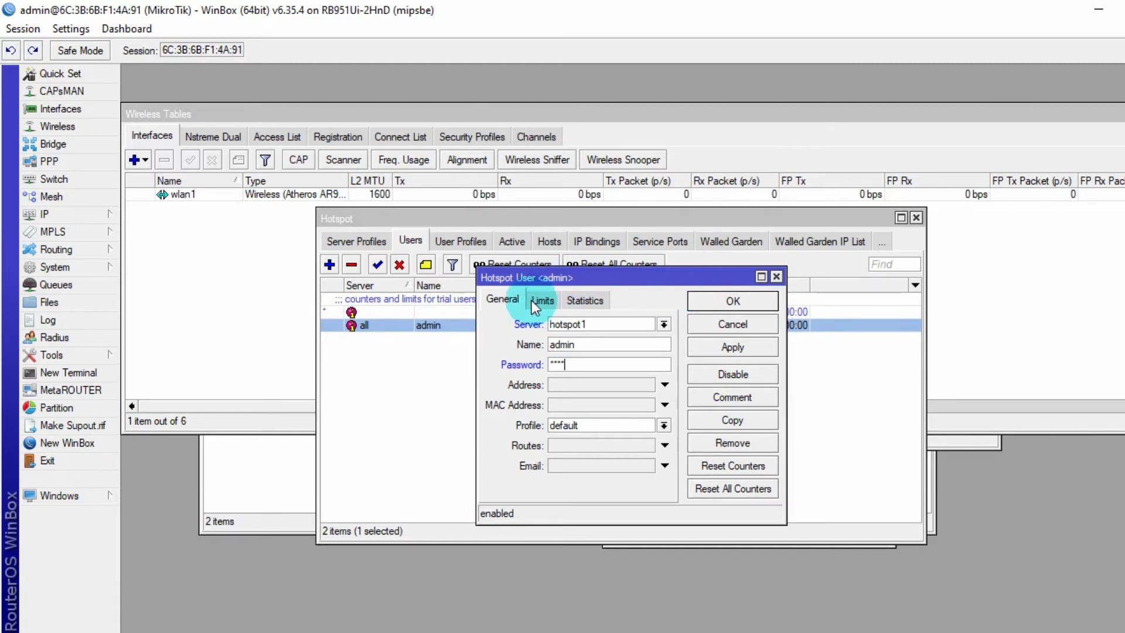
pyautogui.click(707, 349)
pyautogui.click(733, 303)
pyautogui.click(486, 409)
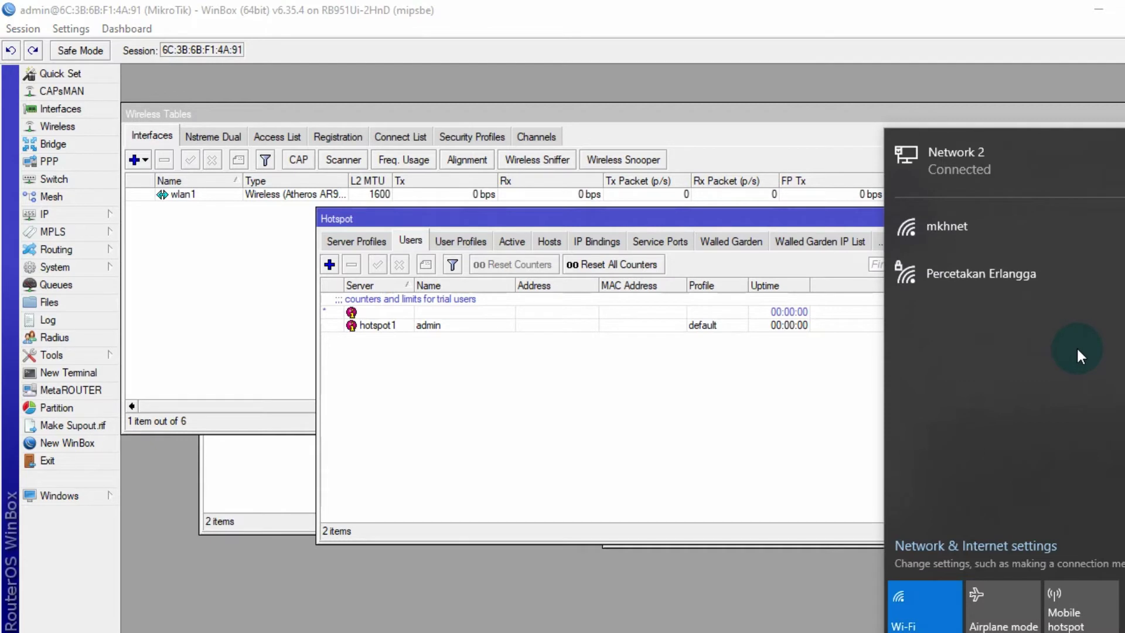
# - Join the open mkhnet Wi-Fi network from the Windows network list
pyautogui.click(958, 232)
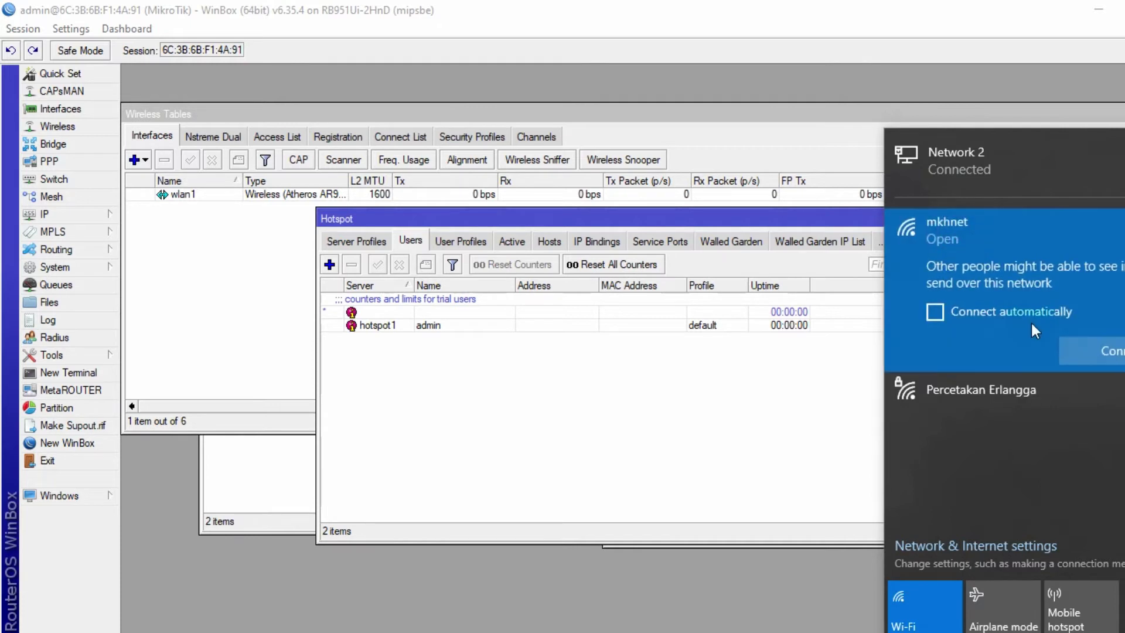
pyautogui.click(1110, 351)
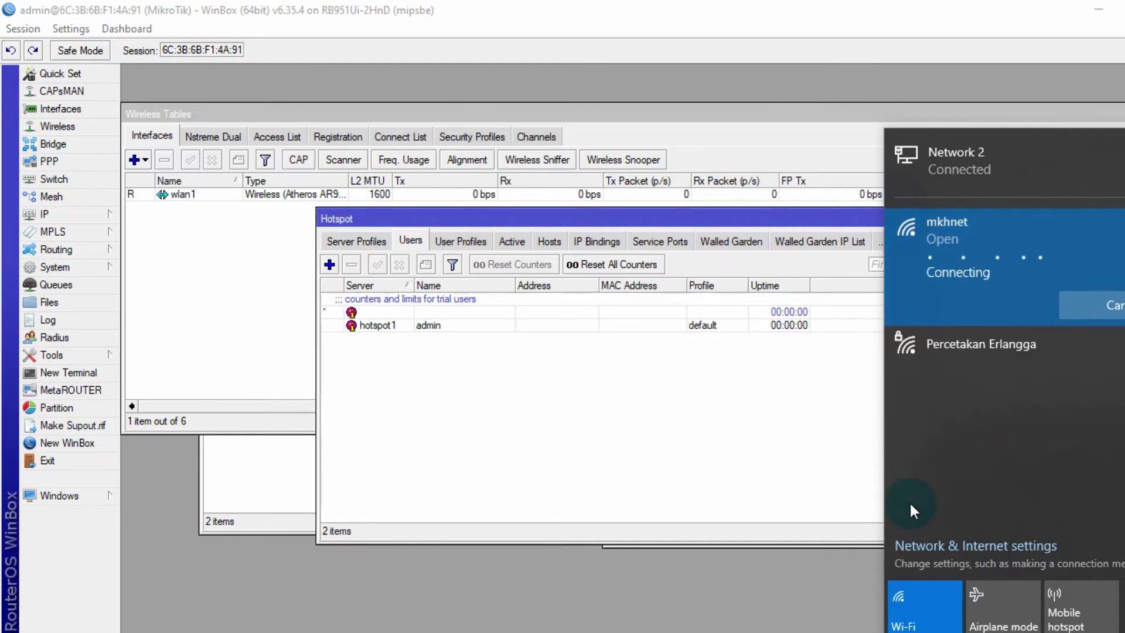
pyautogui.click(911, 509)
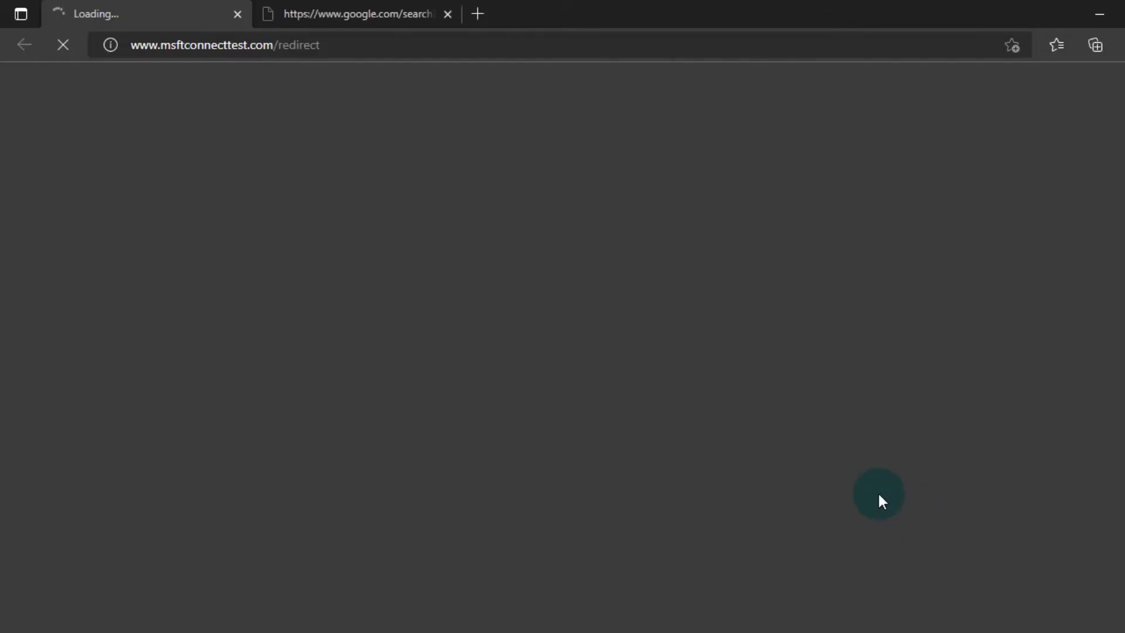
# - Close the Google and leftover loading tabs, leaving one fresh tab
pyautogui.click(449, 16)
pyautogui.click(449, 14)
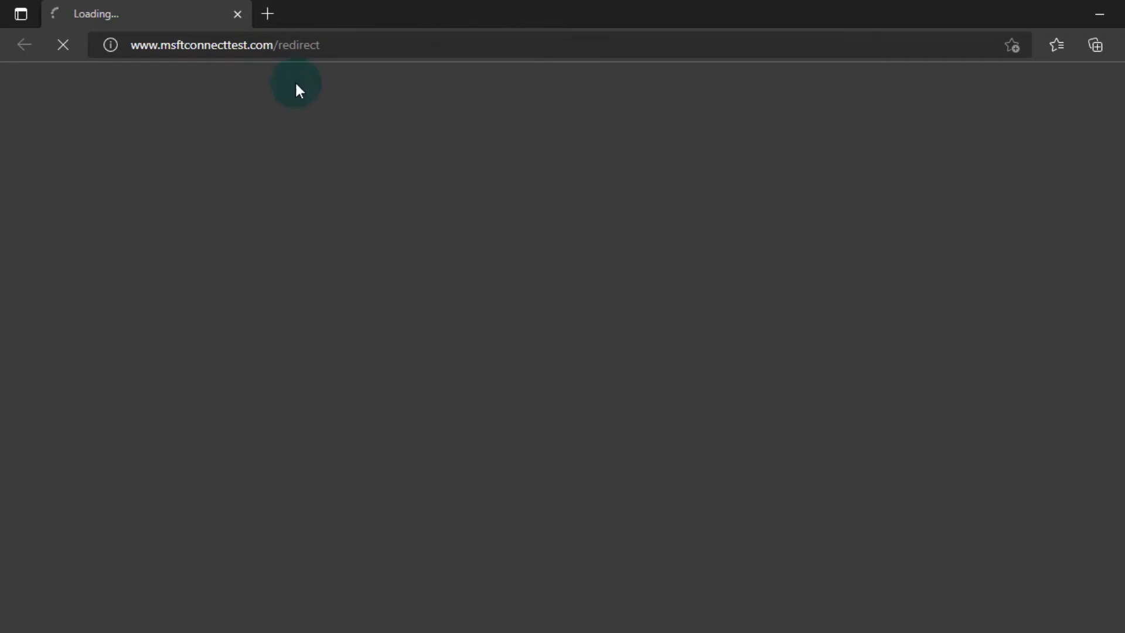
pyautogui.click(263, 13)
pyautogui.click(239, 14)
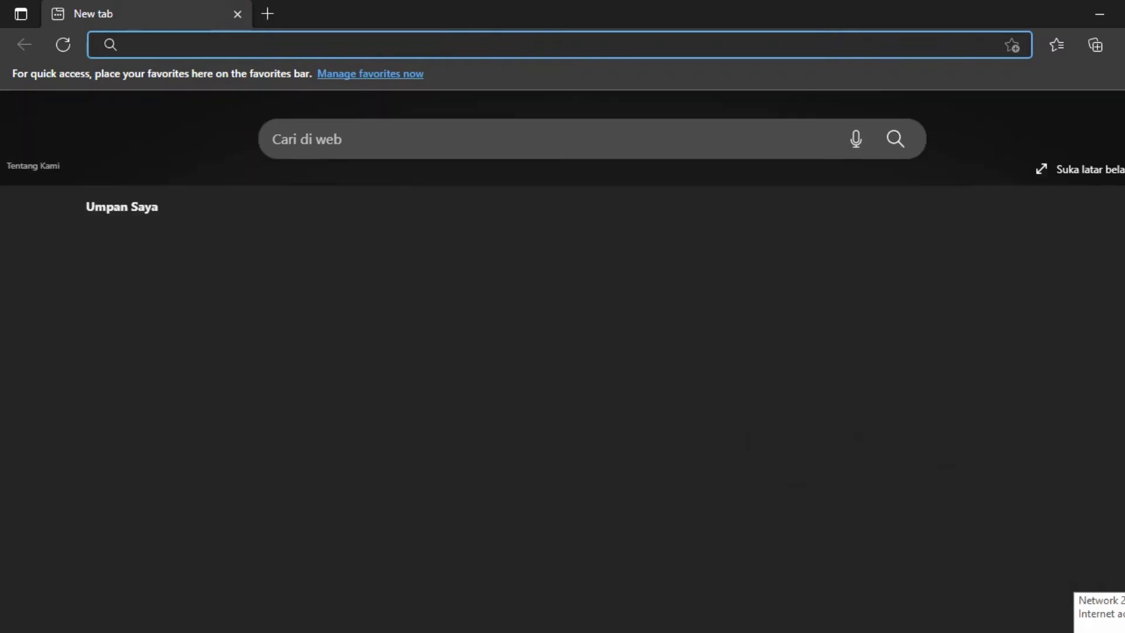
pyautogui.click(197, 45)
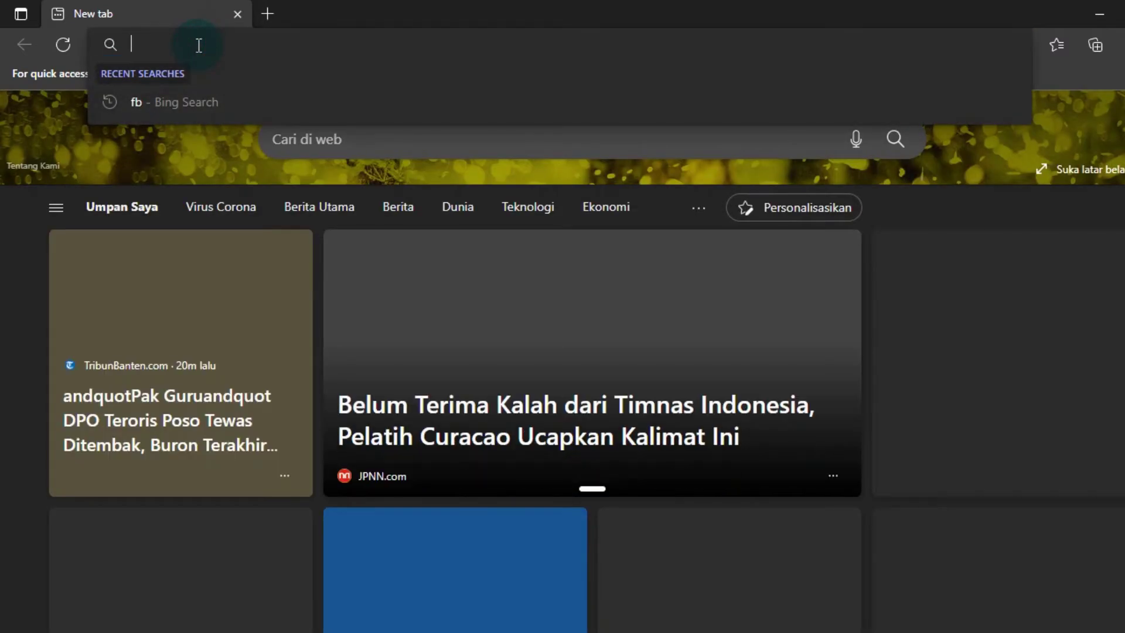
pyautogui.write('www.')
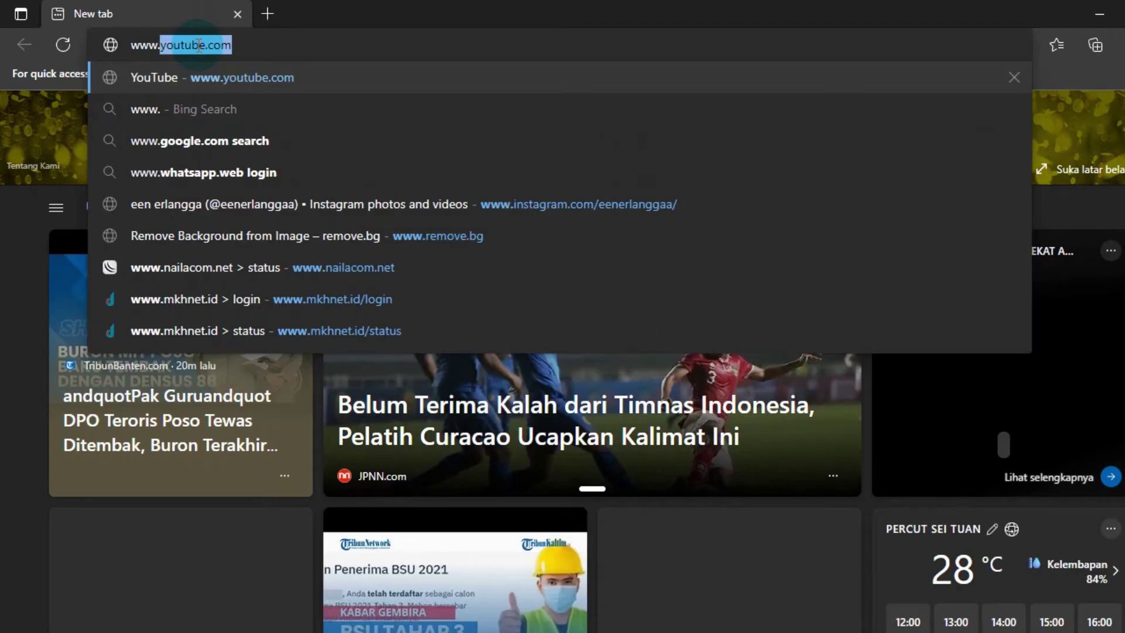
pyautogui.write('mkhnet.id')
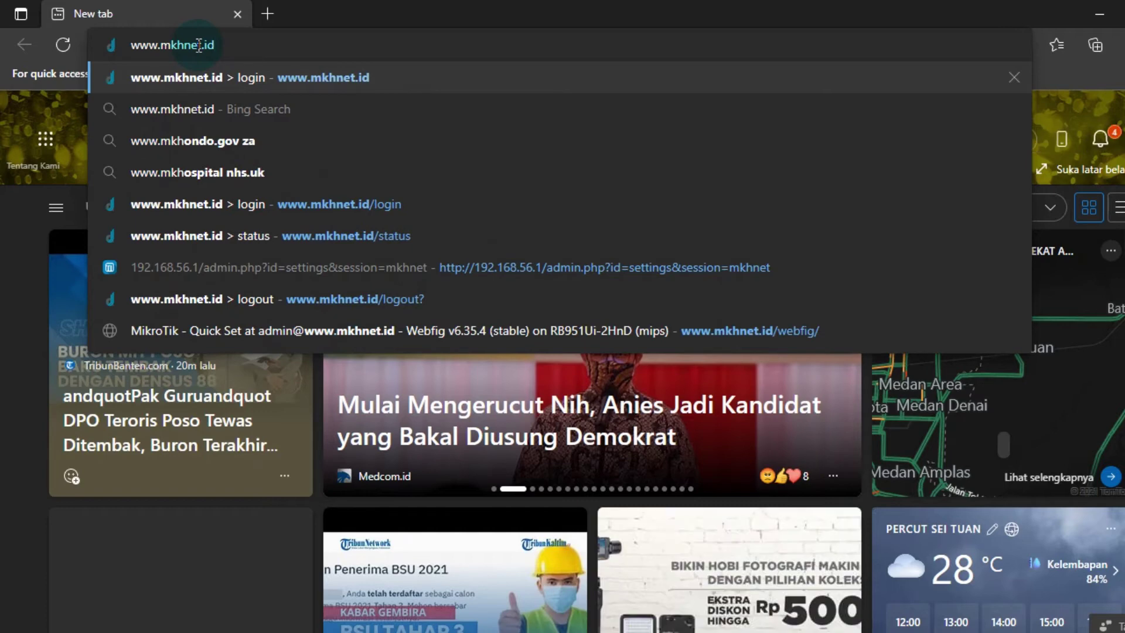
pyautogui.press('Return')
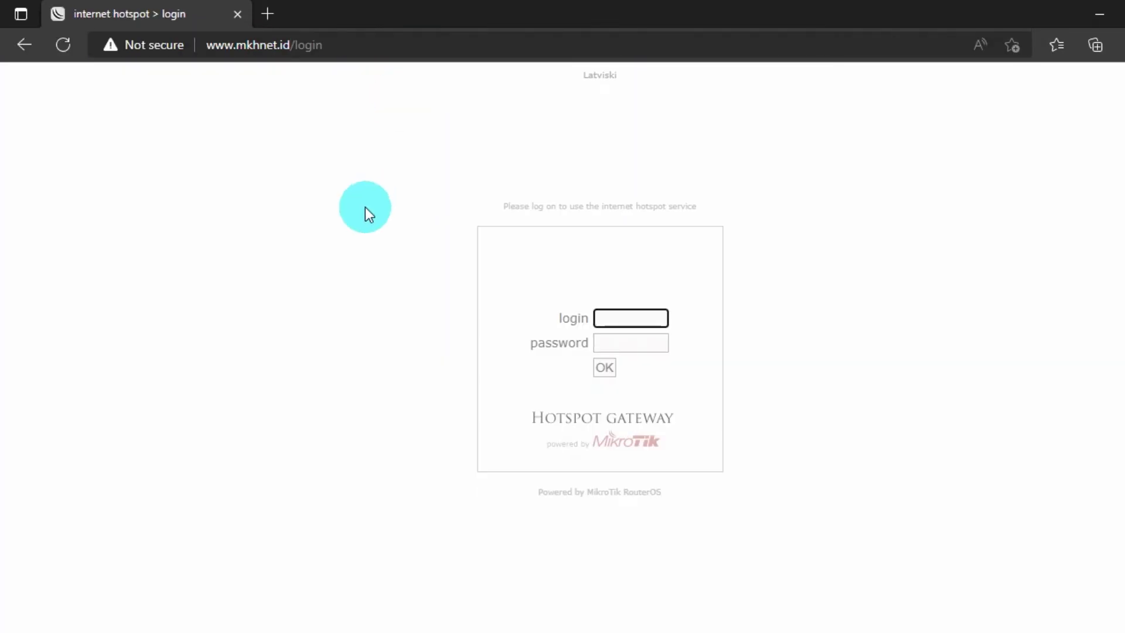
pyautogui.click(369, 223)
pyautogui.click(650, 322)
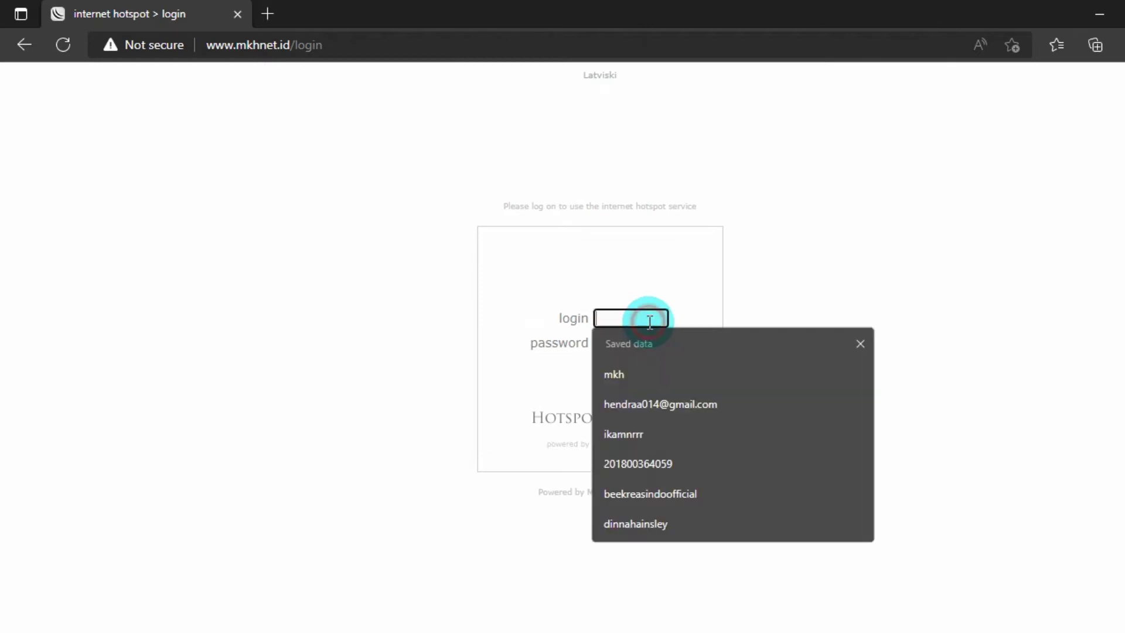
pyautogui.click(339, 344)
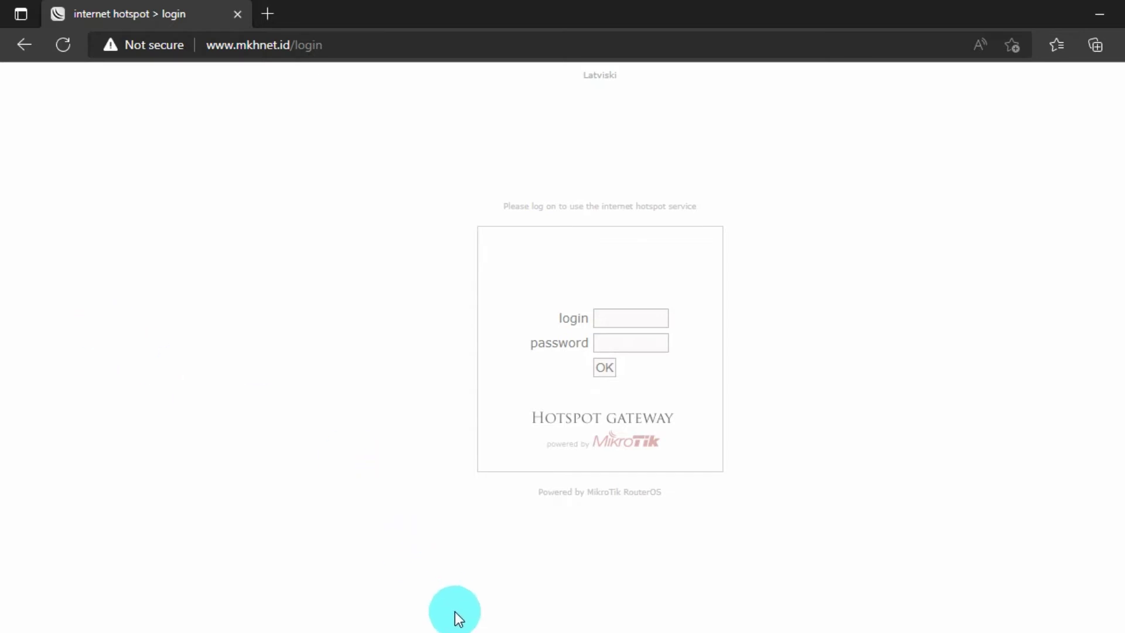
pyautogui.click(498, 623)
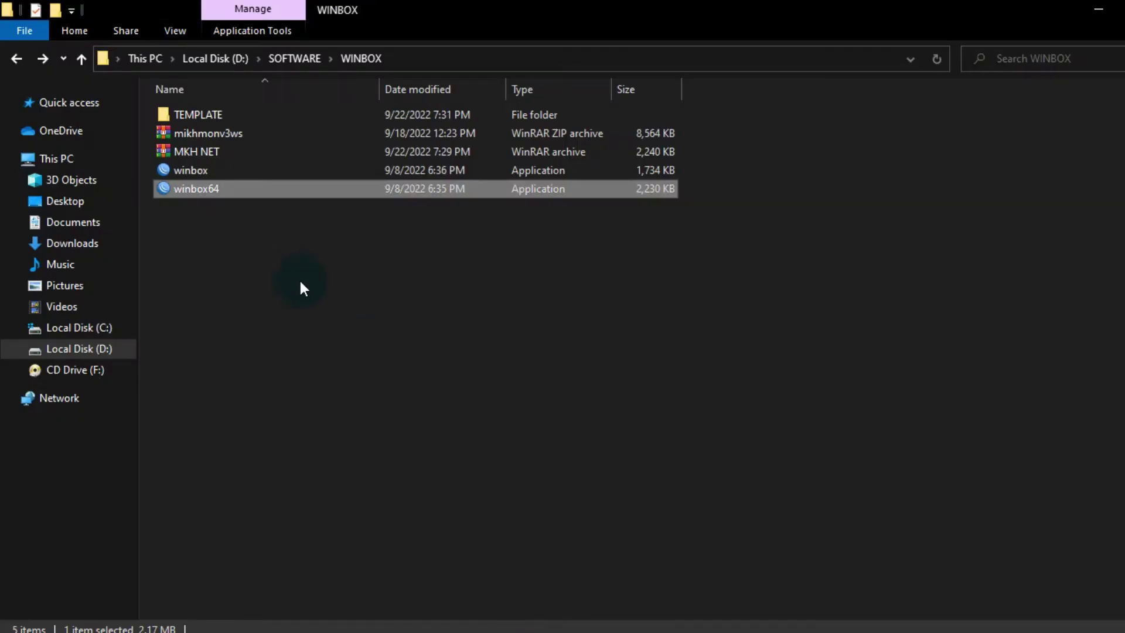
# - Extract the MKH NET archive in D:\SOFTWARE\WINBOX and select the new MKH NET folder
pyautogui.click(212, 151)
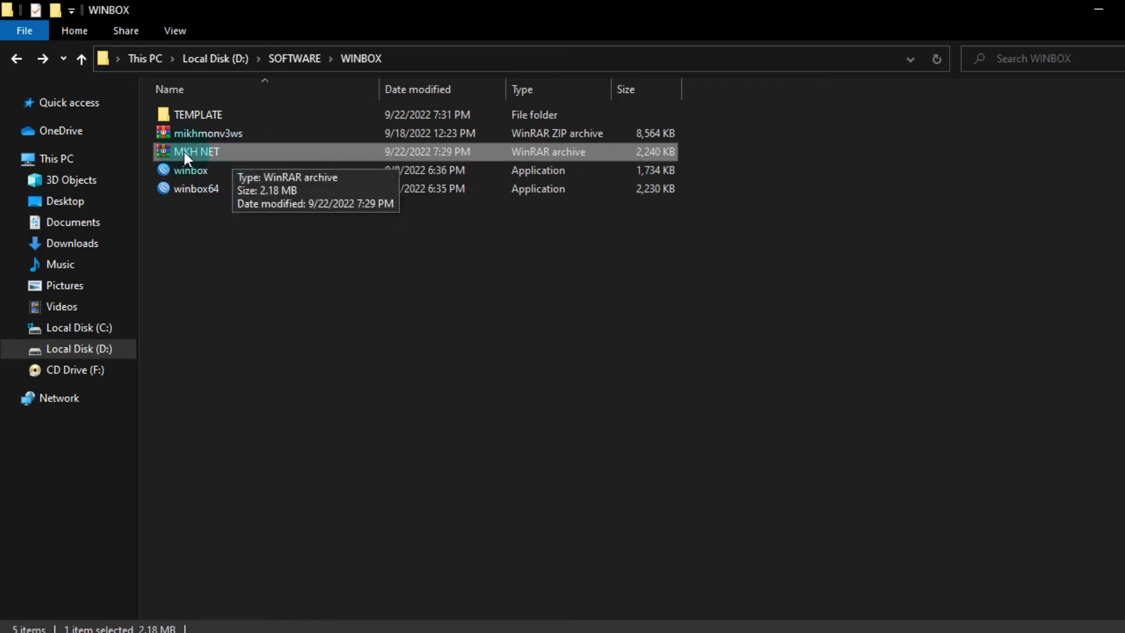
pyautogui.click(246, 289)
pyautogui.click(212, 151)
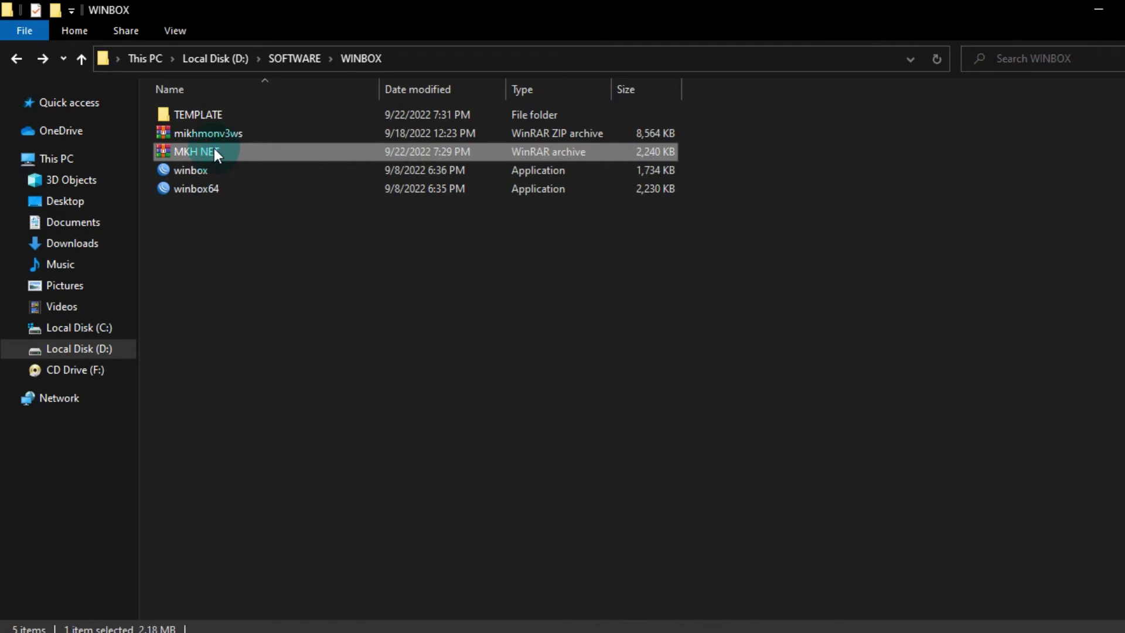
pyautogui.click(273, 151)
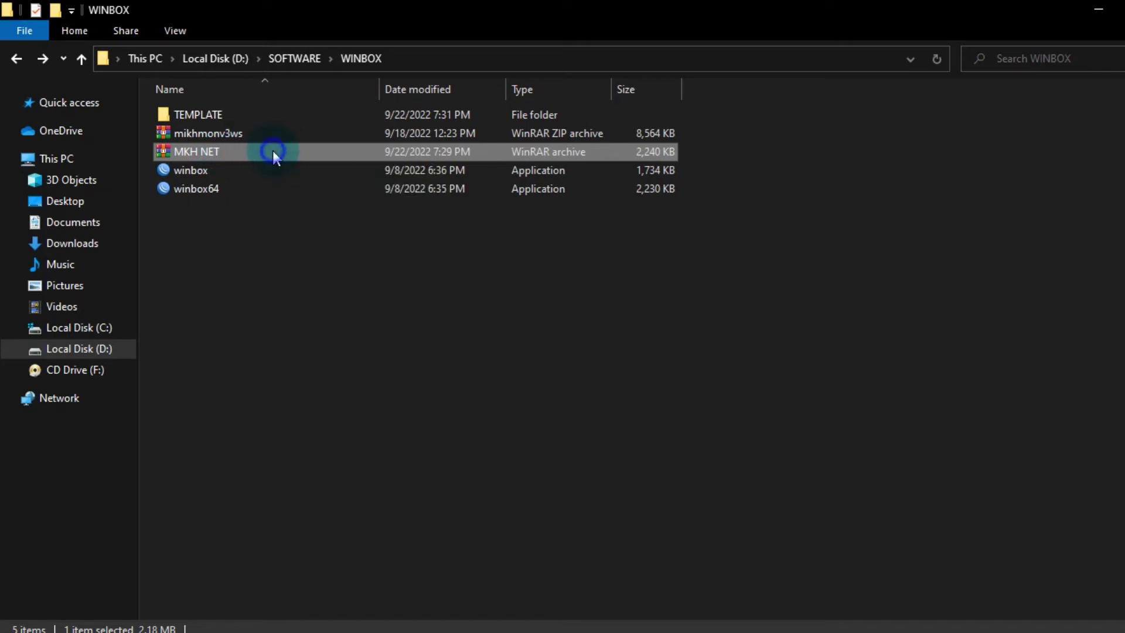
pyautogui.rightClick(271, 151)
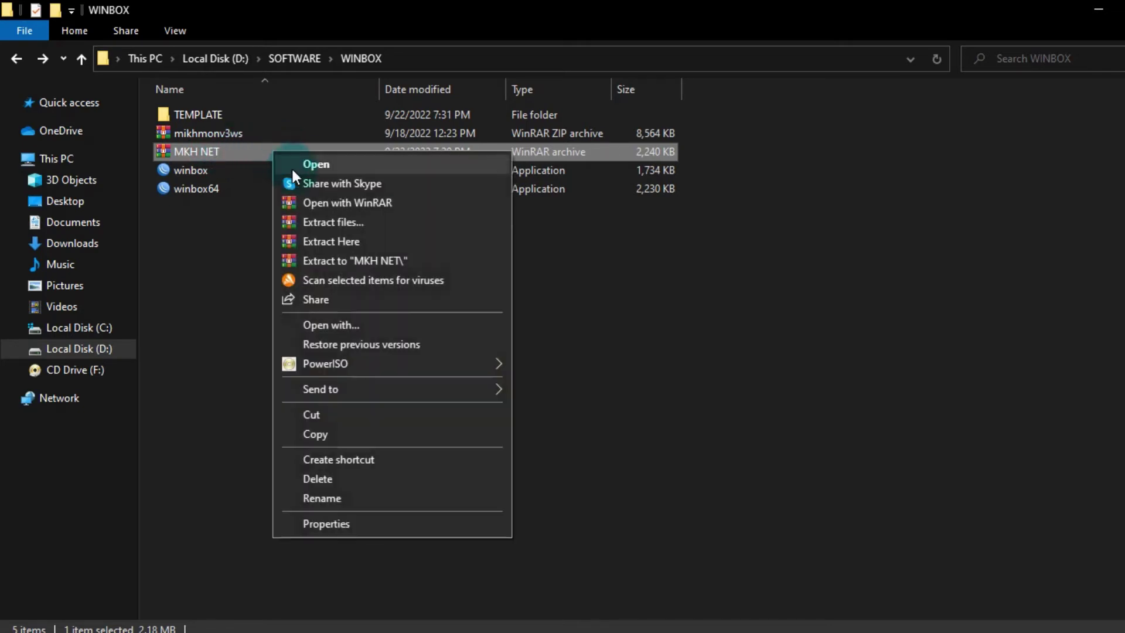
pyautogui.click(309, 240)
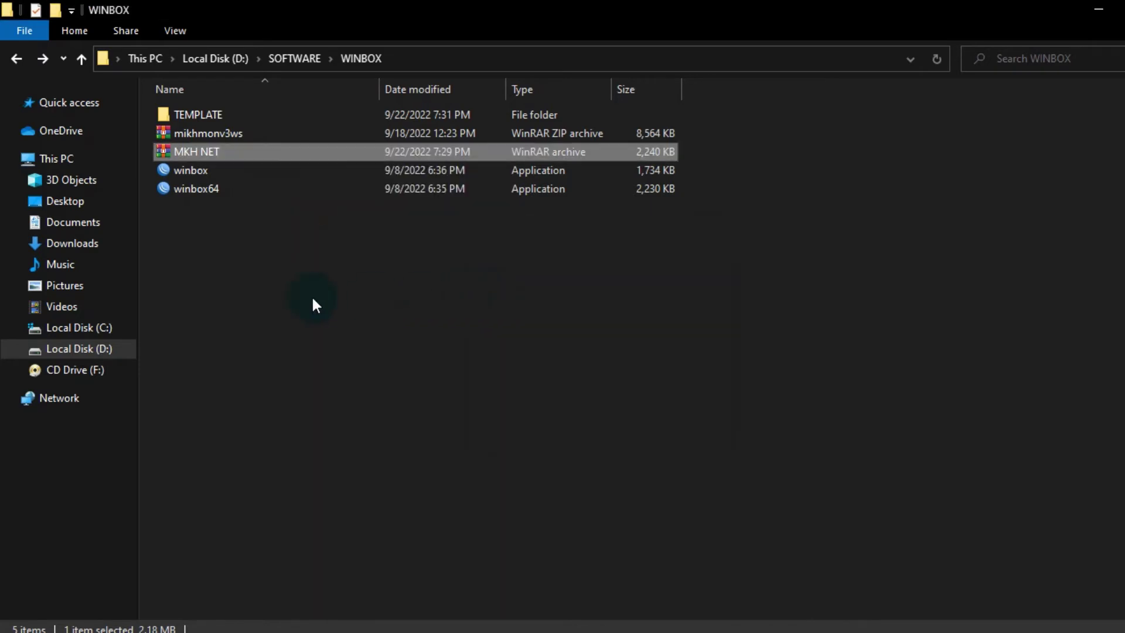
pyautogui.click(266, 281)
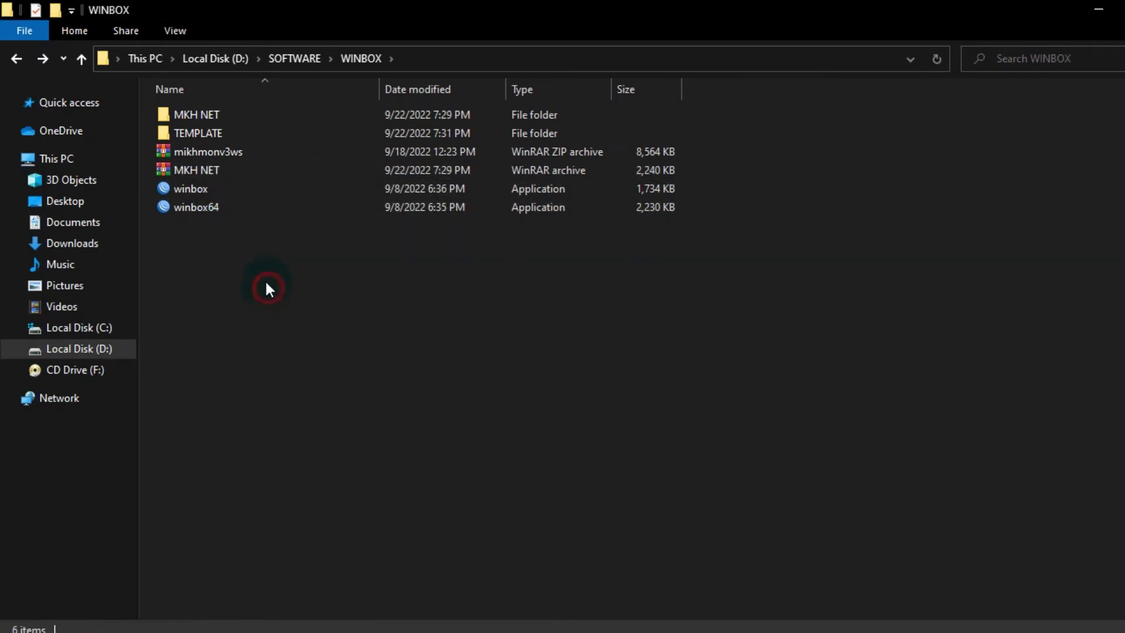
pyautogui.click(211, 113)
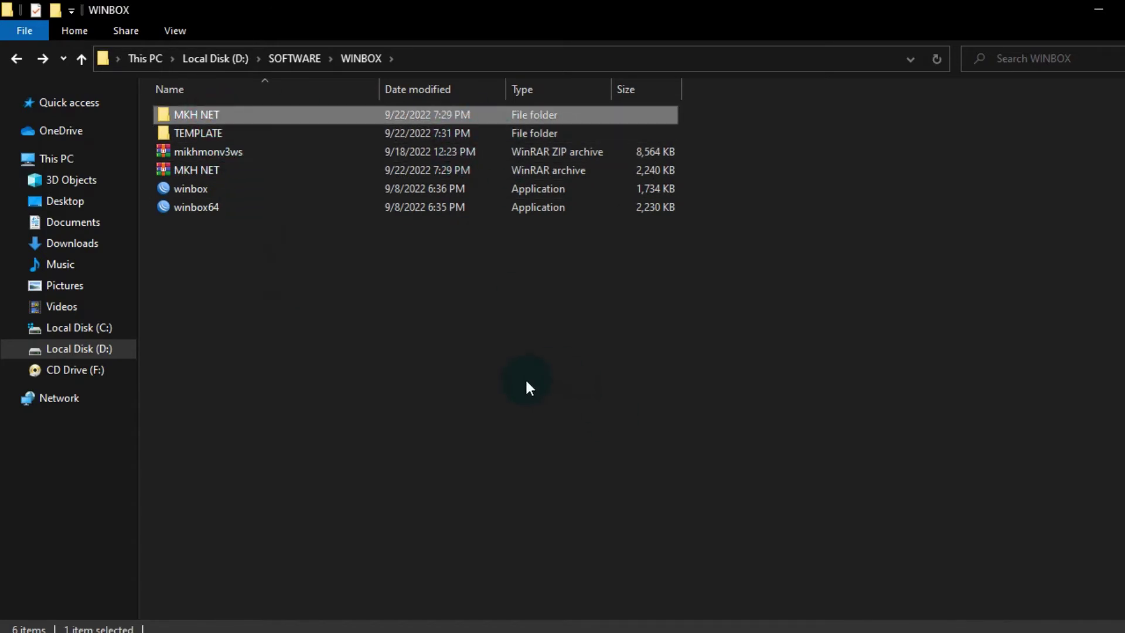
pyautogui.click(361, 361)
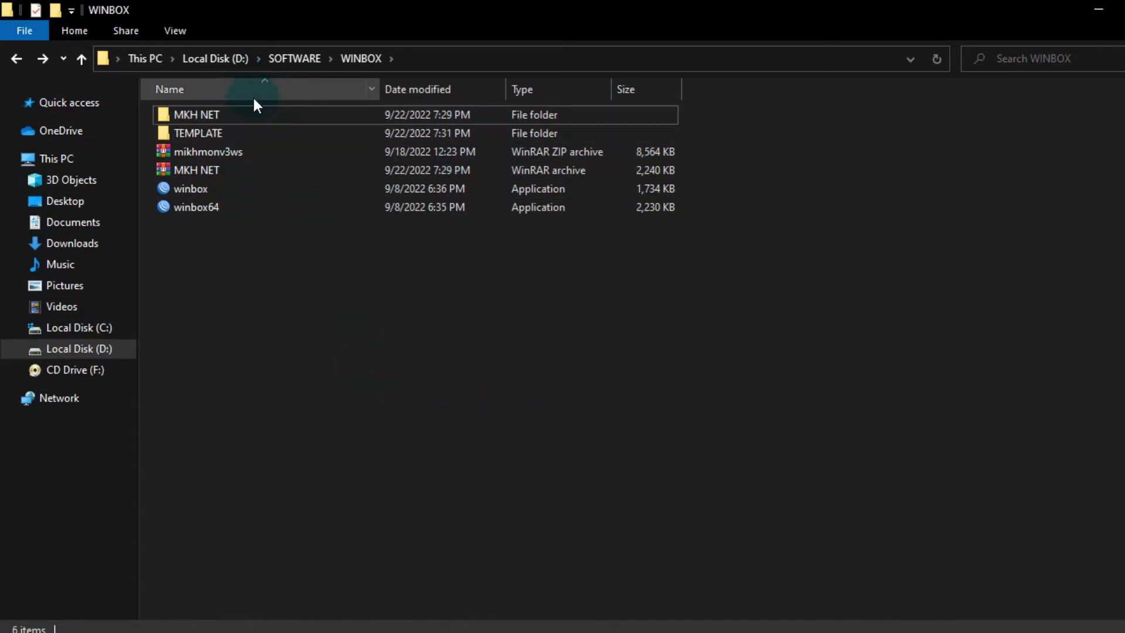
pyautogui.click(261, 110)
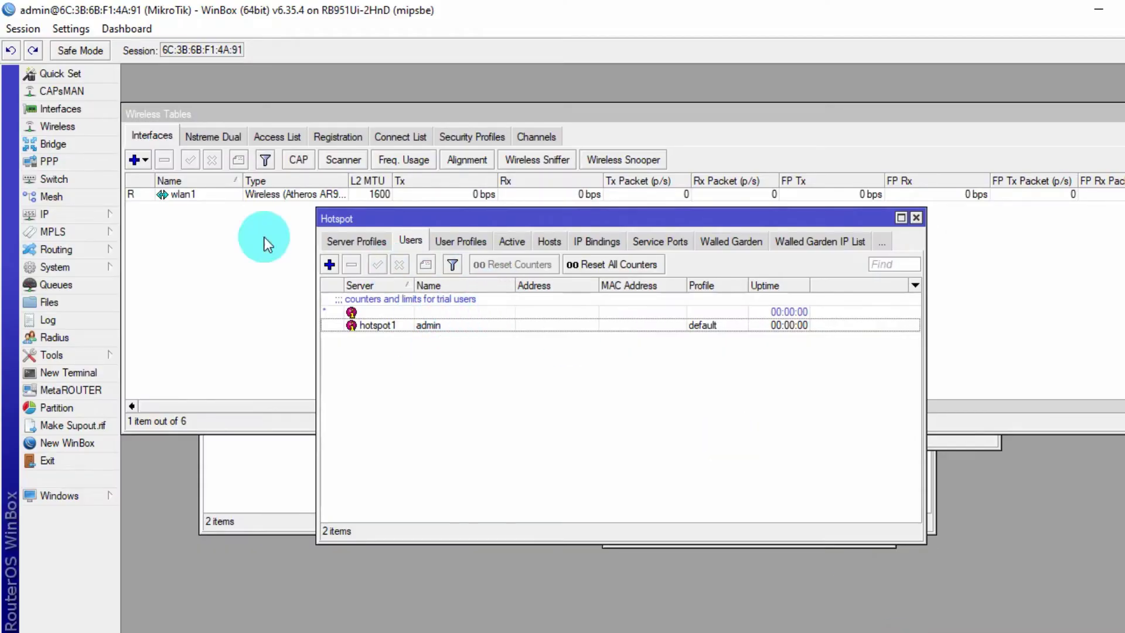
# - Drag the MKH NET folder into WinBox's Files list, uploading it to hotspot/MKH NET
pyautogui.click(66, 305)
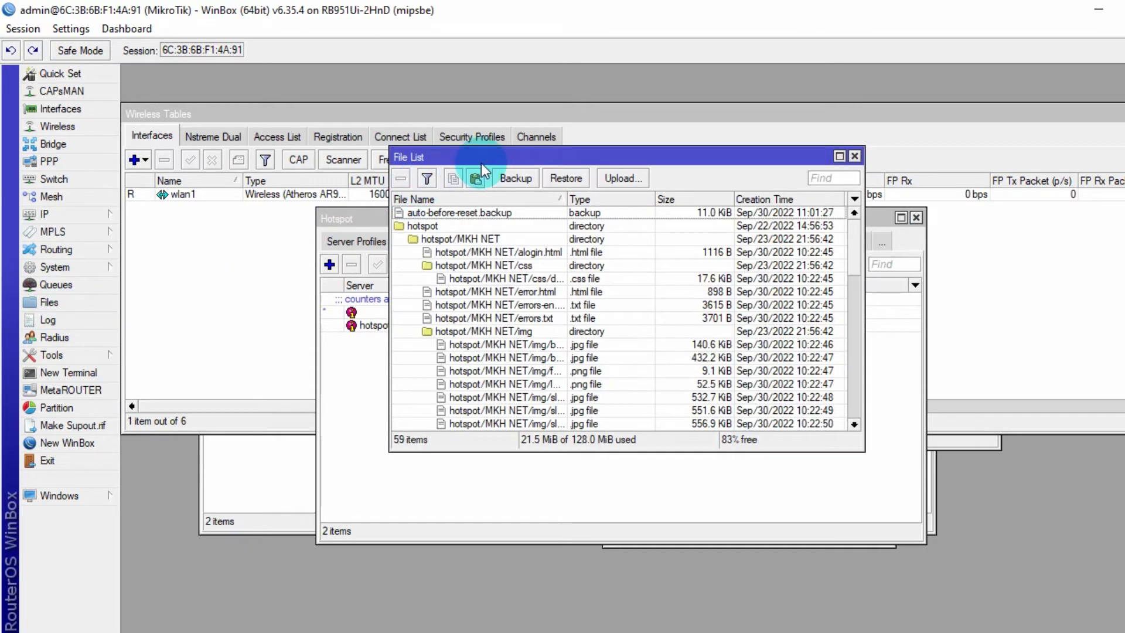
pyautogui.moveTo(481, 164); pyautogui.dragTo(454, 163)
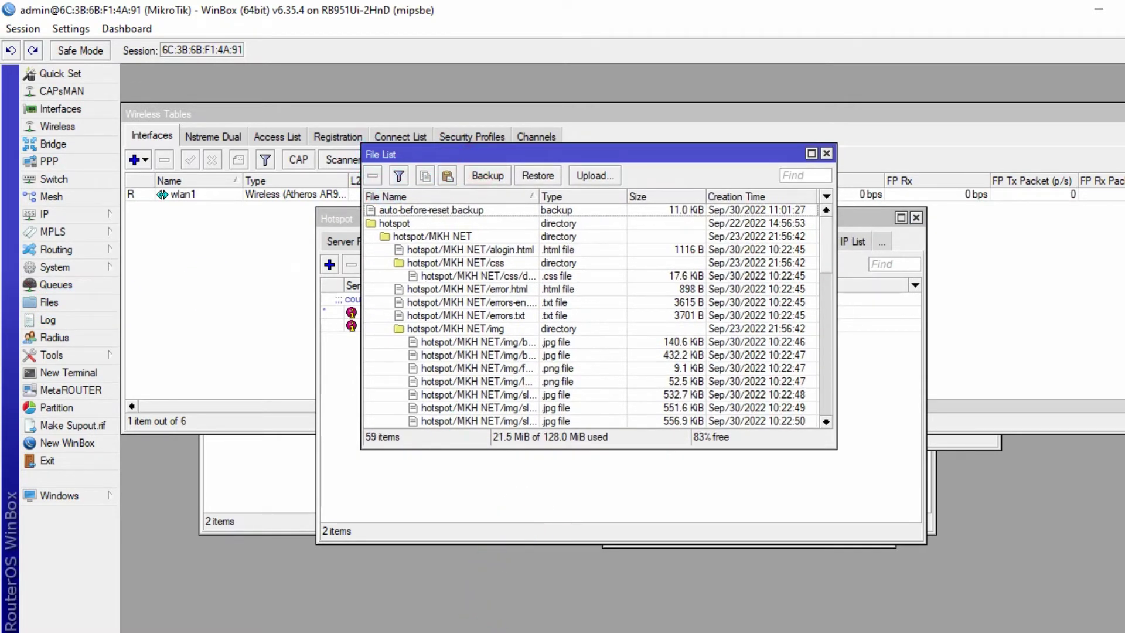
pyautogui.click(483, 631)
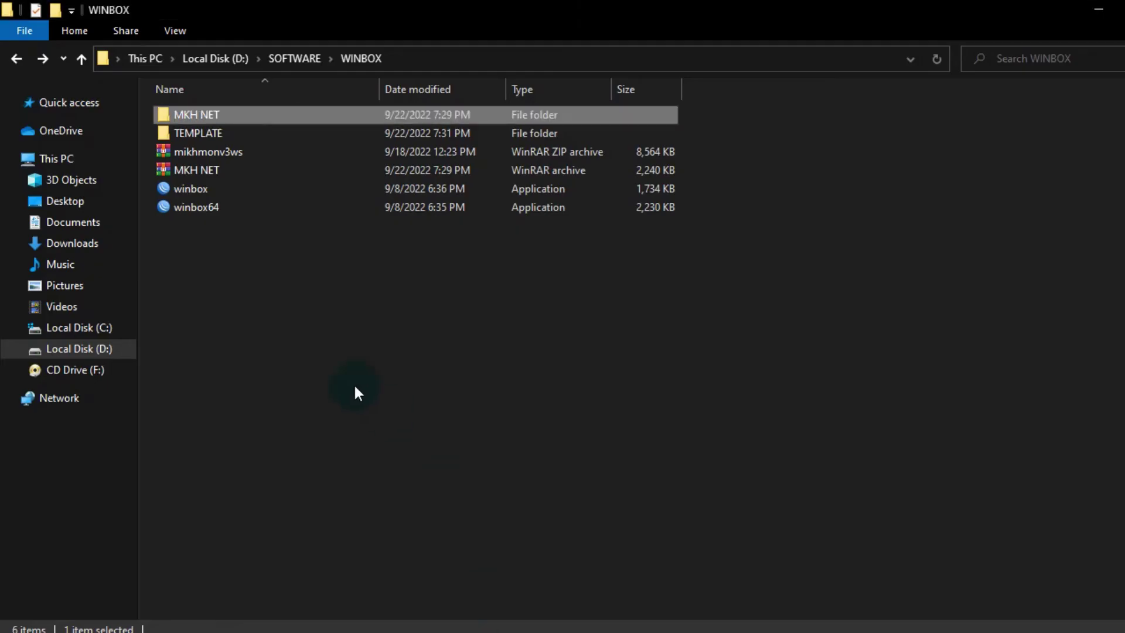
pyautogui.click(237, 281)
pyautogui.click(212, 117)
pyautogui.moveTo(255, 120); pyautogui.dragTo(399, 219)
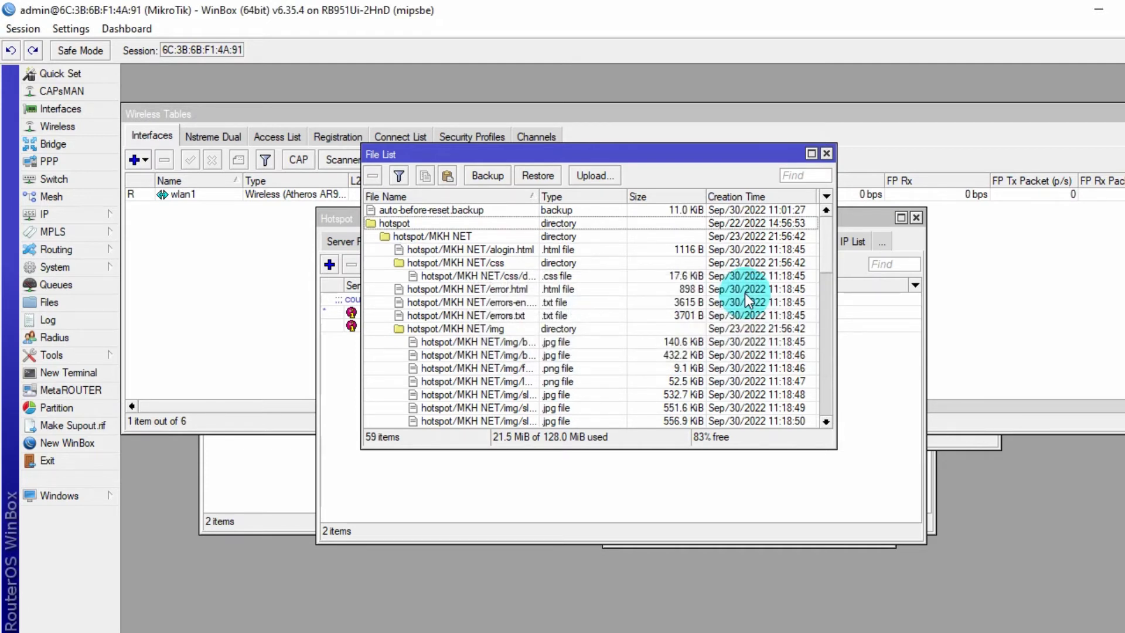
pyautogui.click(452, 237)
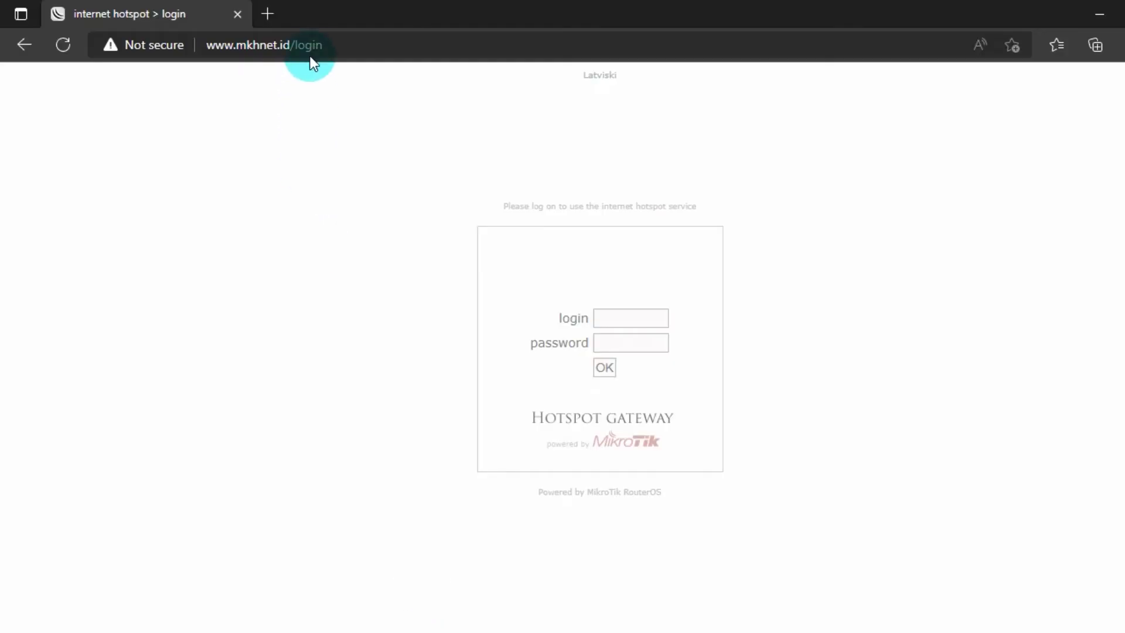
pyautogui.click(310, 56)
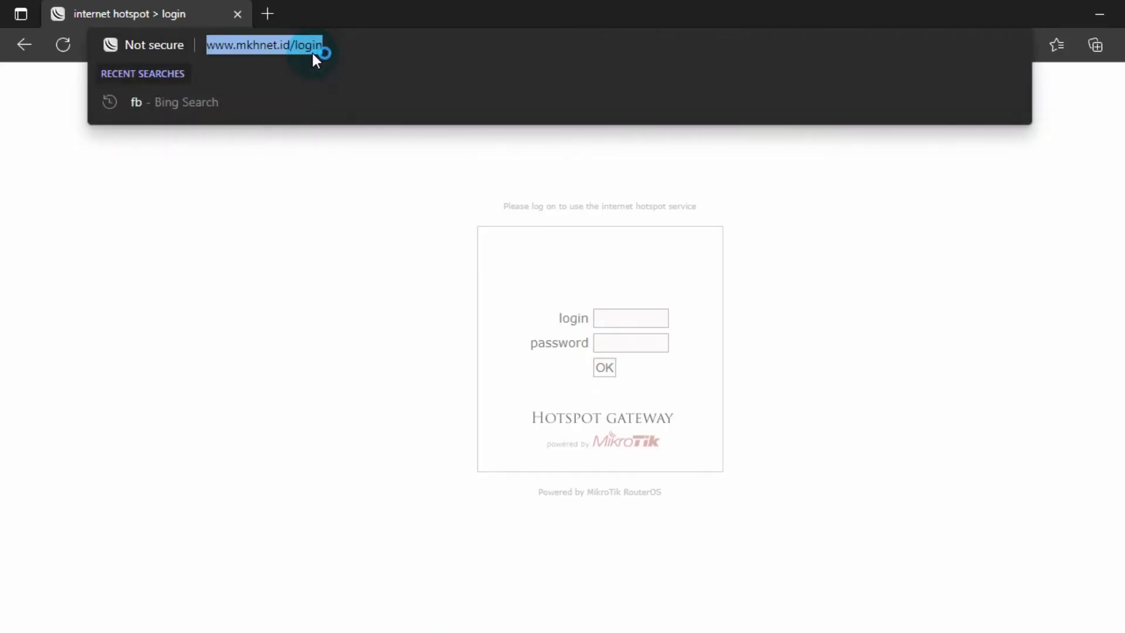
pyautogui.press('Return')
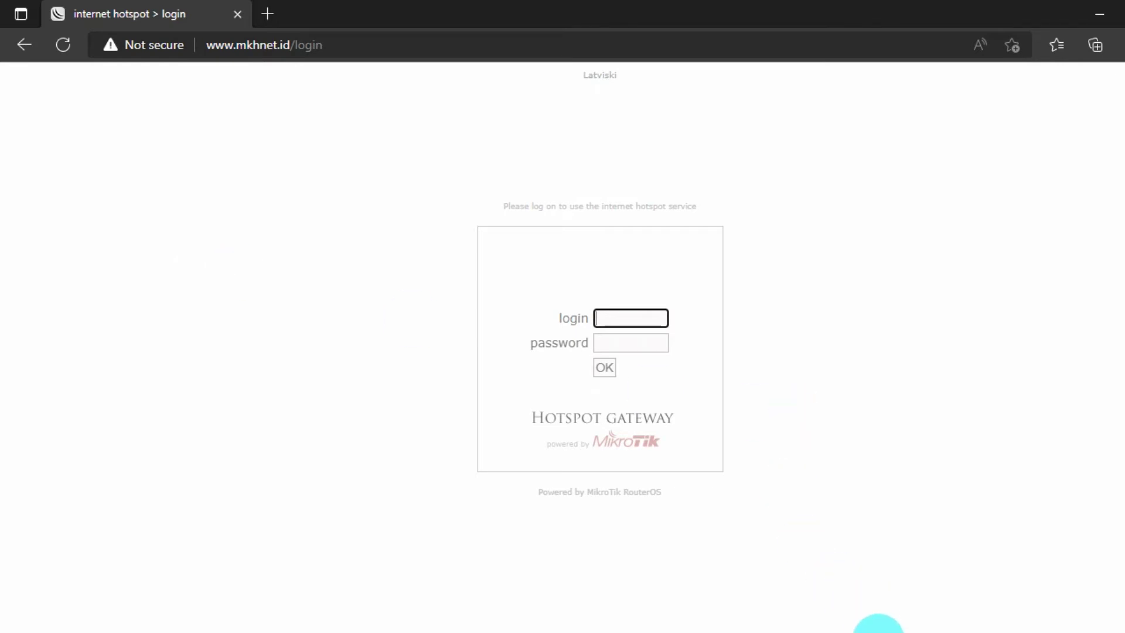
pyautogui.click(876, 629)
pyautogui.moveTo(521, 154); pyautogui.dragTo(618, 151)
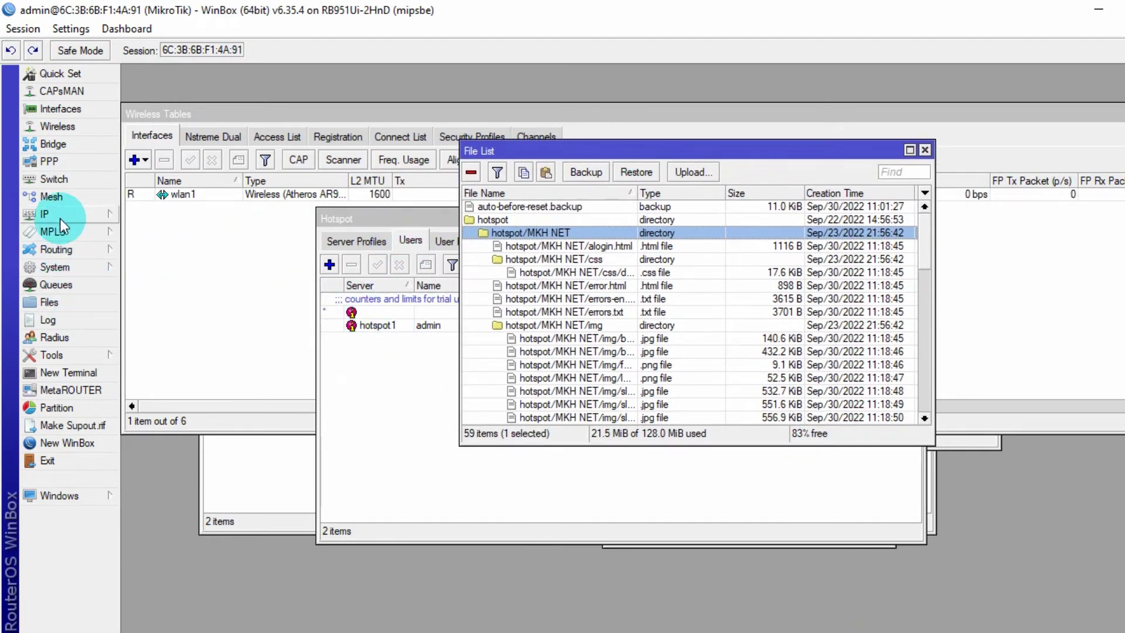
# - In IP > Hotspot > Server Profiles, set hsprof1's HTML Directory to hotspot/MKH NET and apply it
pyautogui.click(82, 216)
pyautogui.click(156, 373)
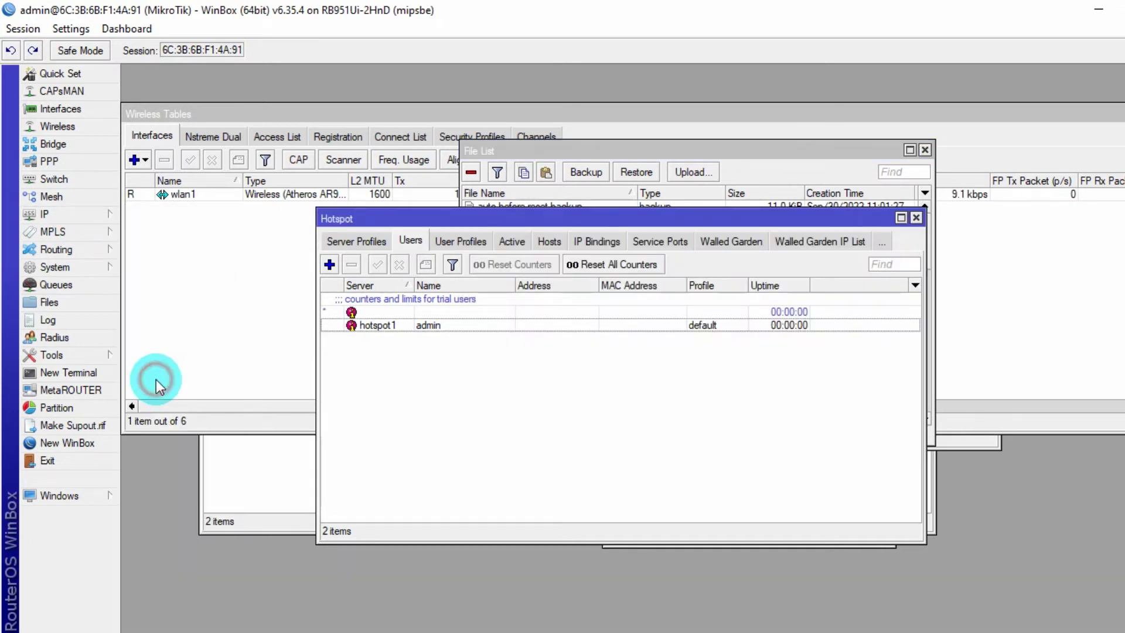
pyautogui.moveTo(431, 220); pyautogui.dragTo(335, 222)
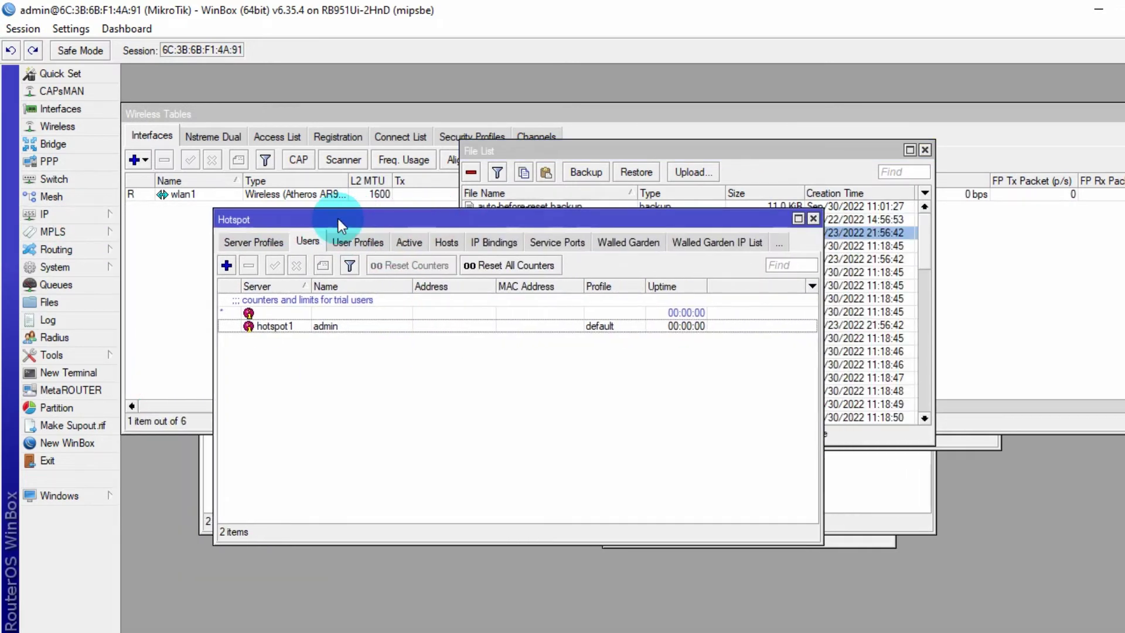
pyautogui.click(252, 241)
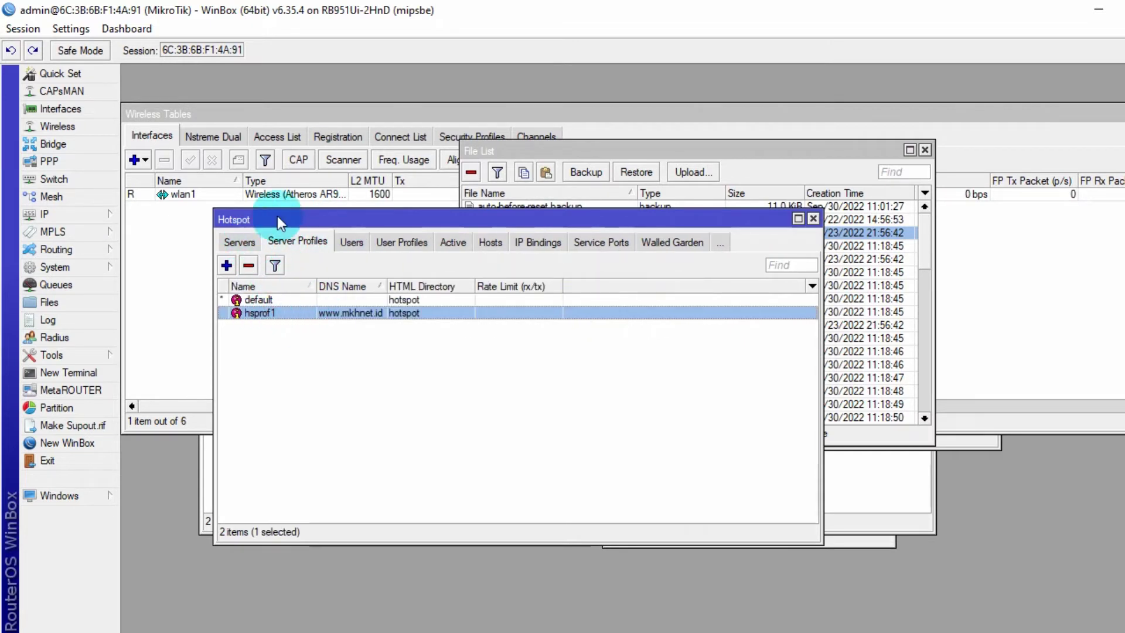
pyautogui.doubleClick(353, 313)
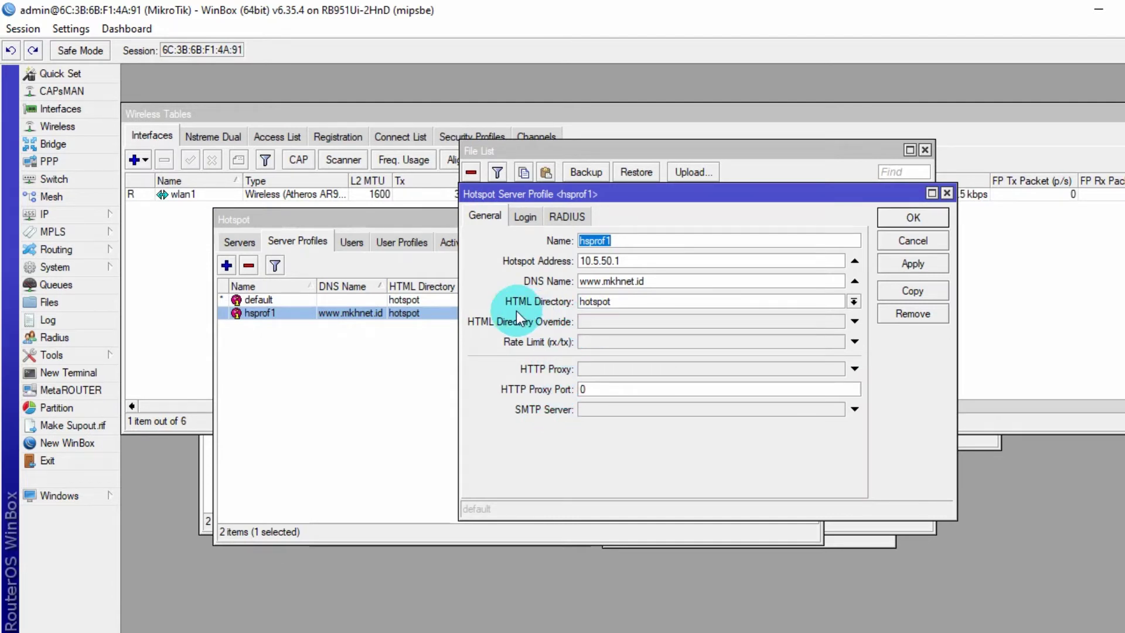
pyautogui.click(799, 302)
pyautogui.click(853, 301)
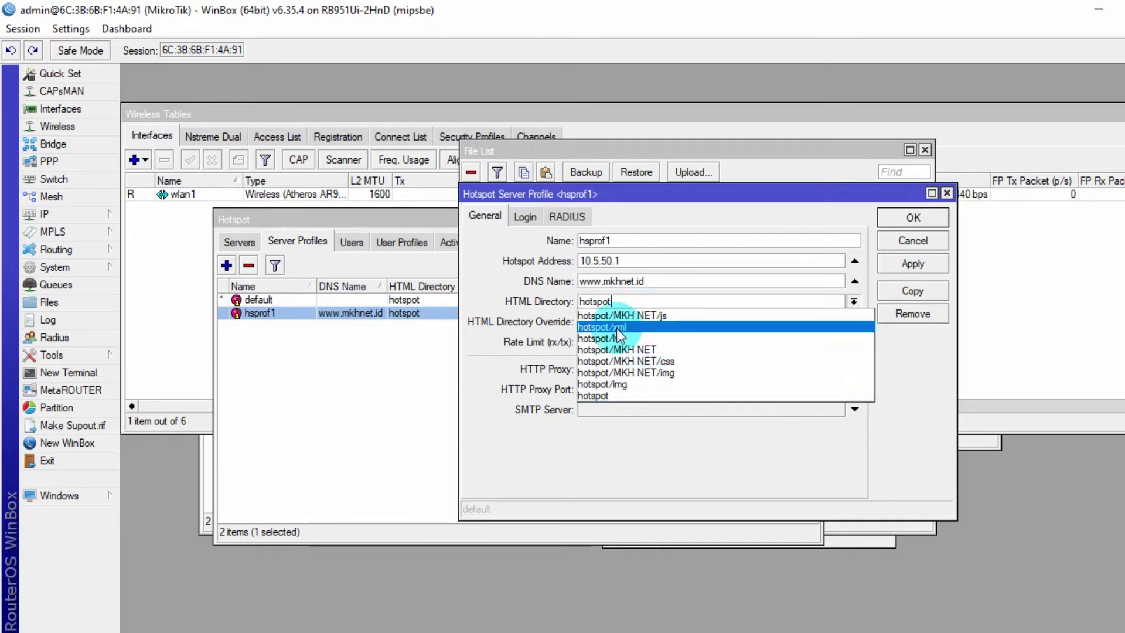
pyautogui.click(678, 349)
pyautogui.click(898, 263)
pyautogui.click(909, 218)
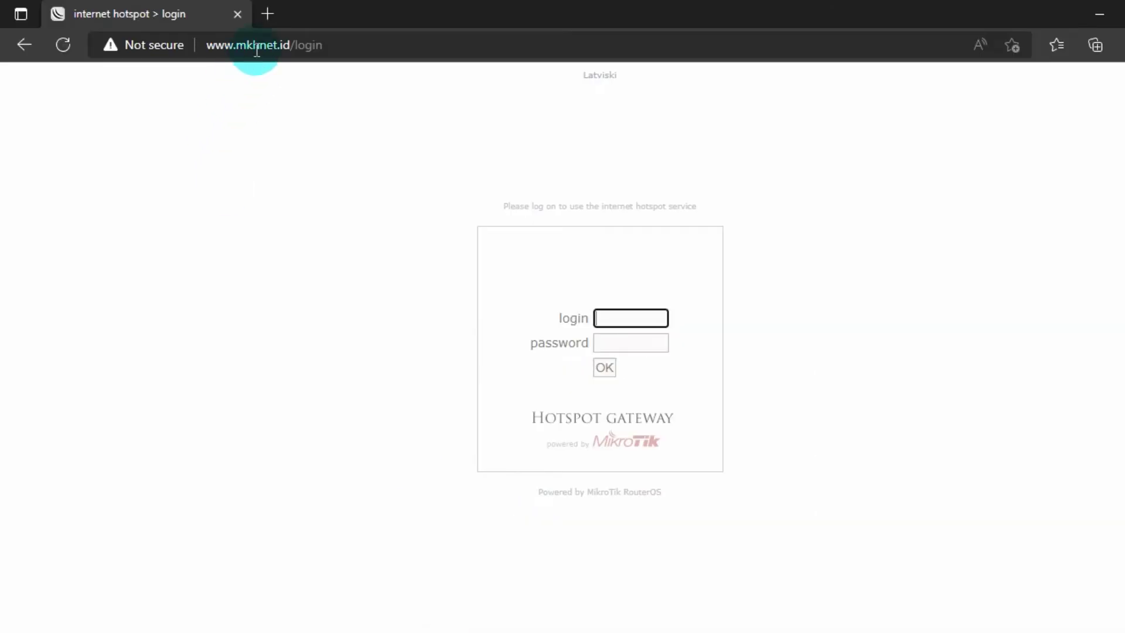
pyautogui.click(258, 44)
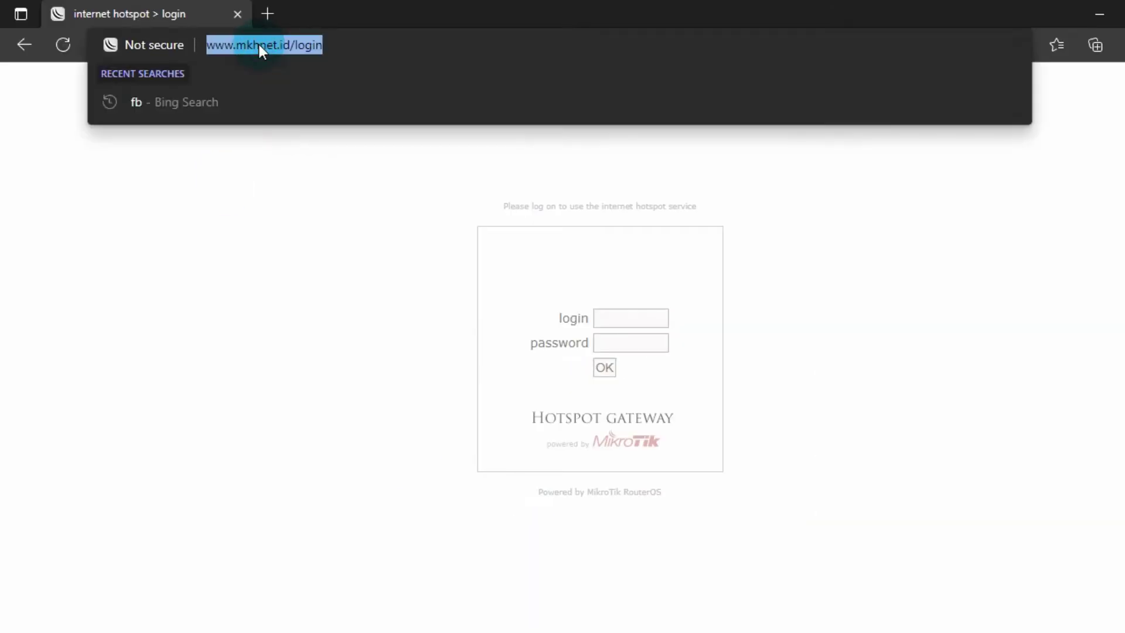
pyautogui.press('Return')
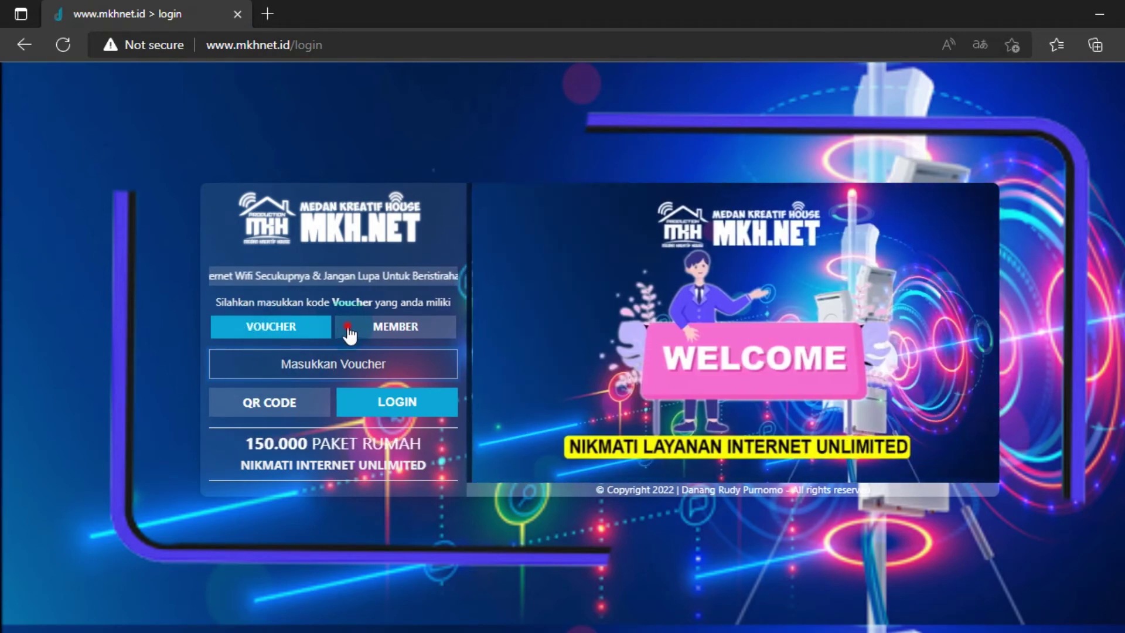
pyautogui.click(349, 329)
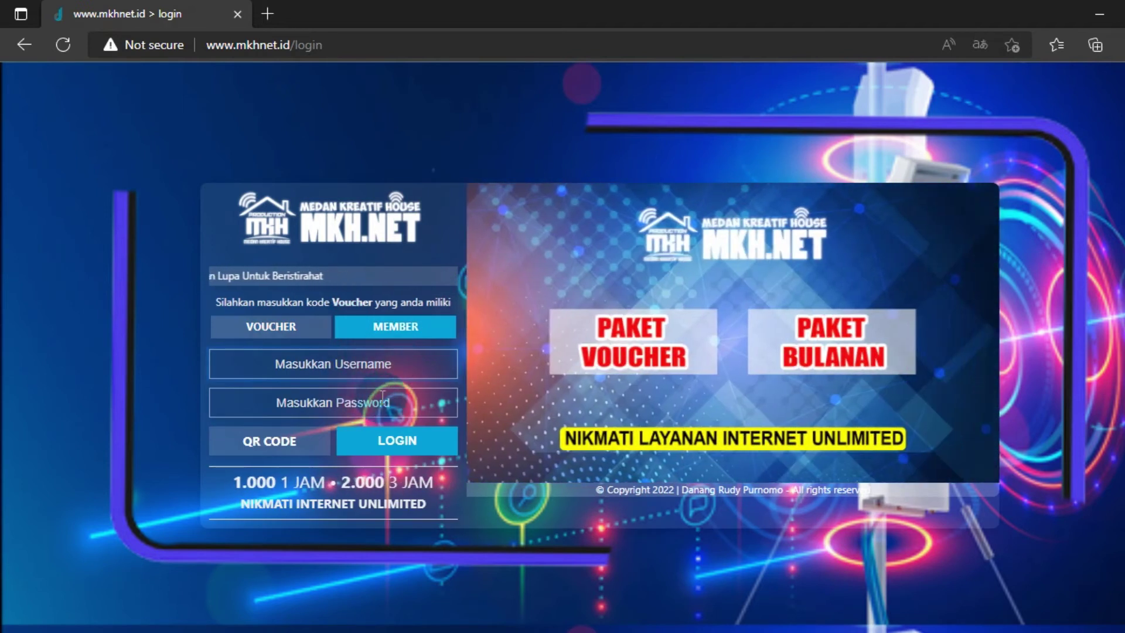
pyautogui.click(357, 396)
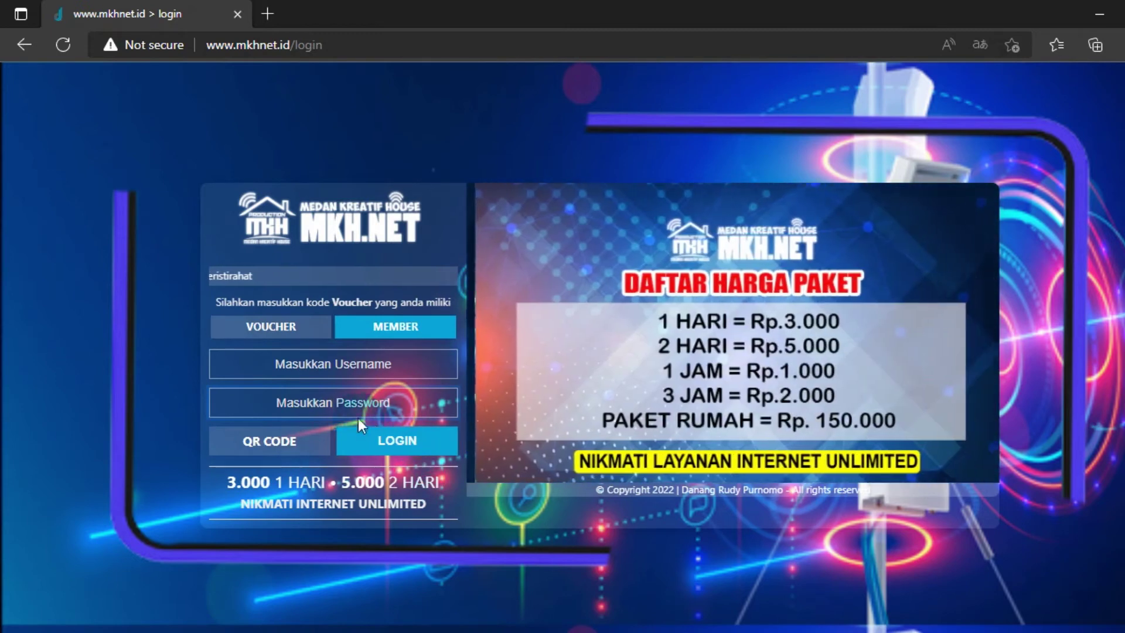
pyautogui.click(290, 330)
pyautogui.click(352, 367)
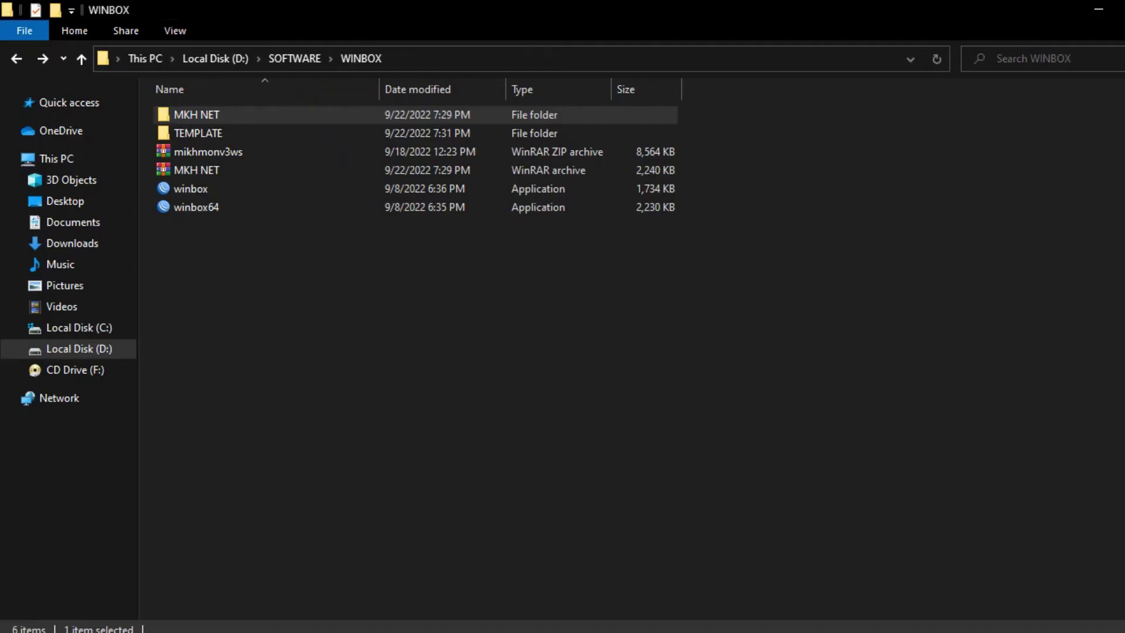
pyautogui.click(358, 362)
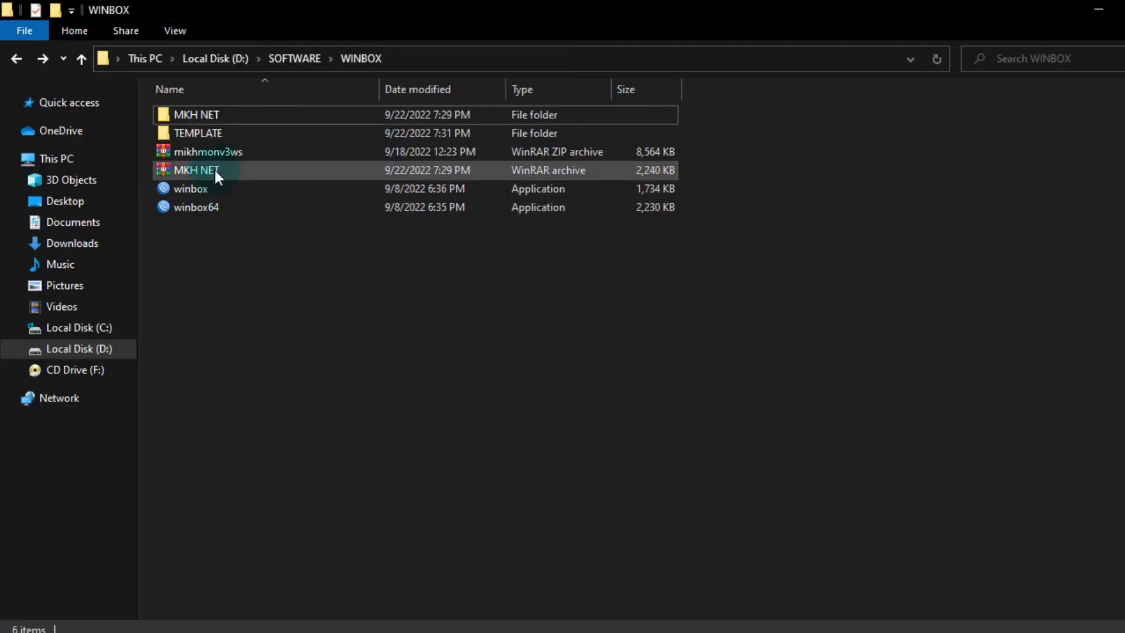
# - Extract the mikhmonv3ws archive into the WINBOX folder
pyautogui.click(209, 152)
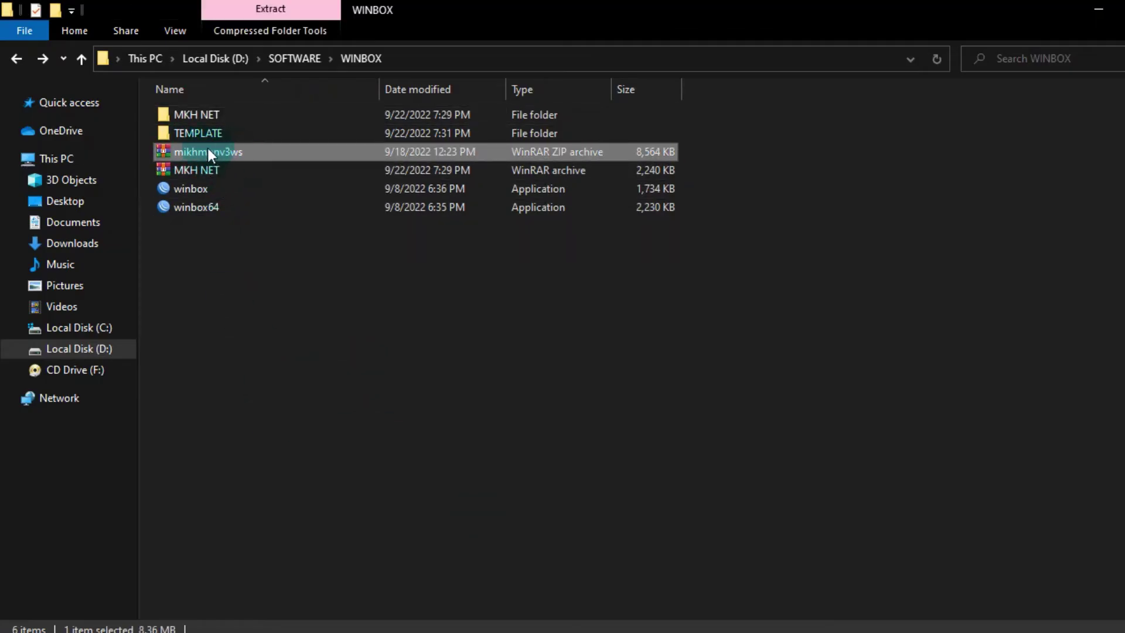
pyautogui.doubleClick(290, 154)
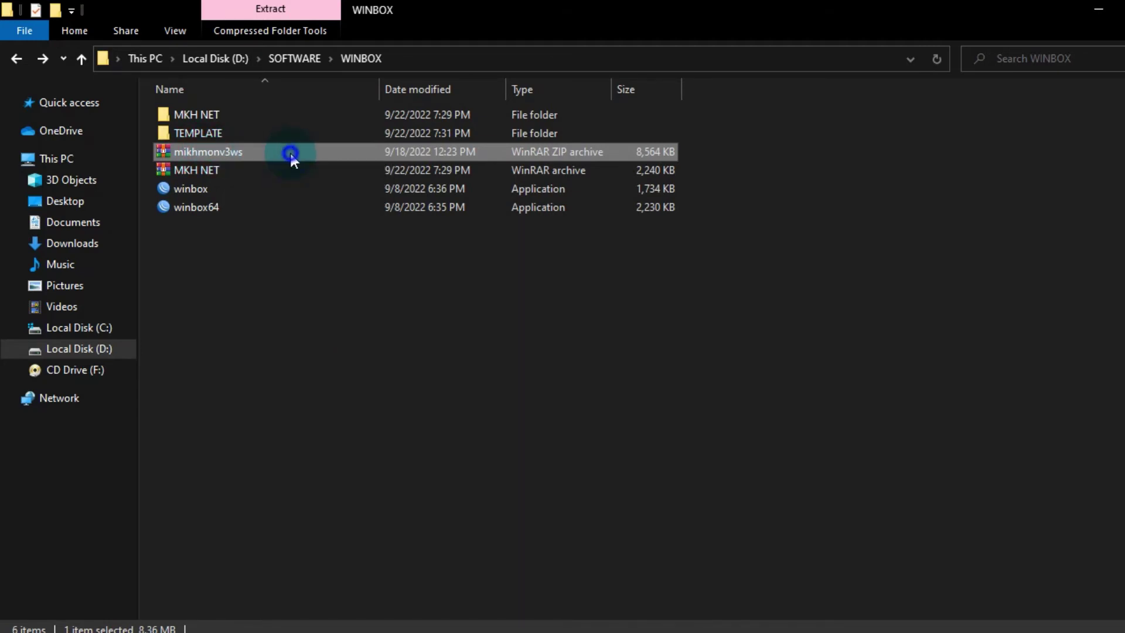
pyautogui.rightClick(291, 153)
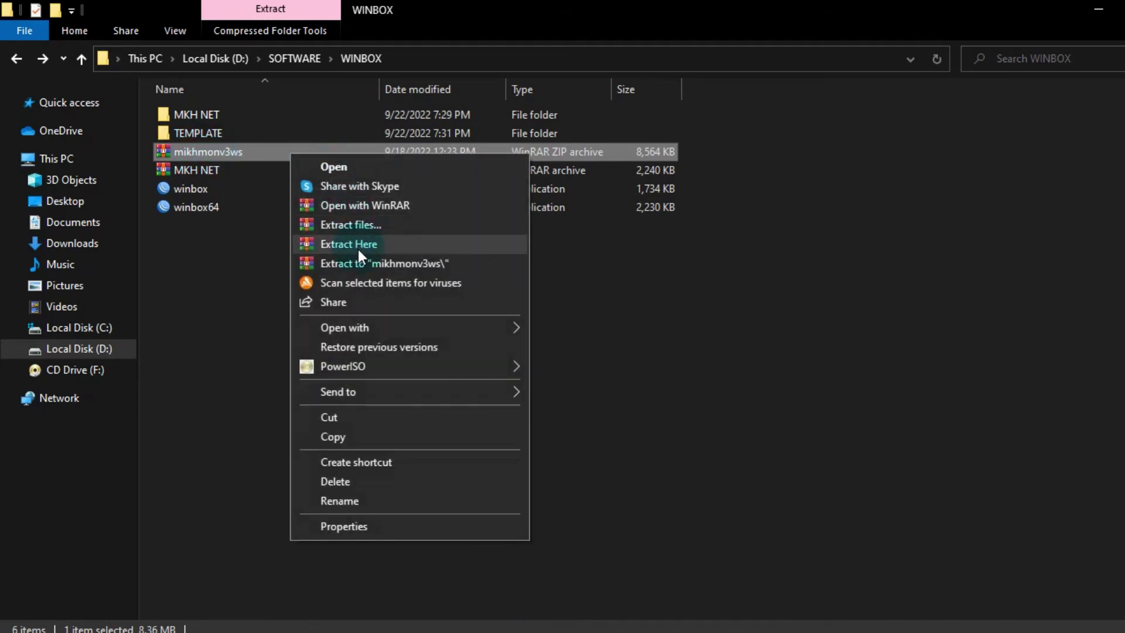
pyautogui.click(358, 247)
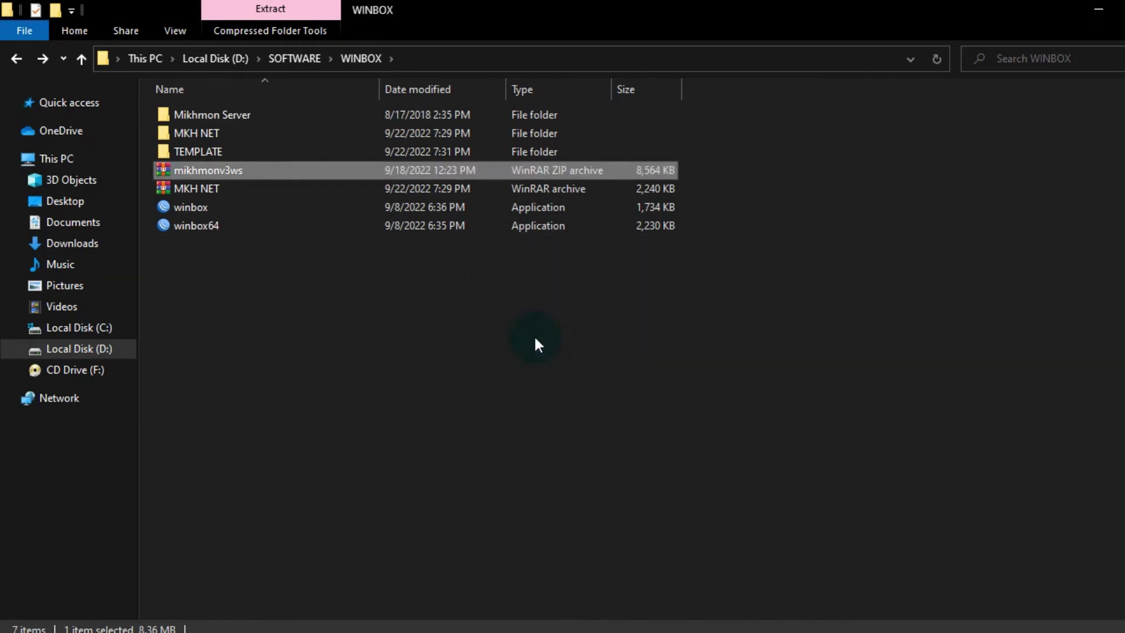
pyautogui.click(261, 261)
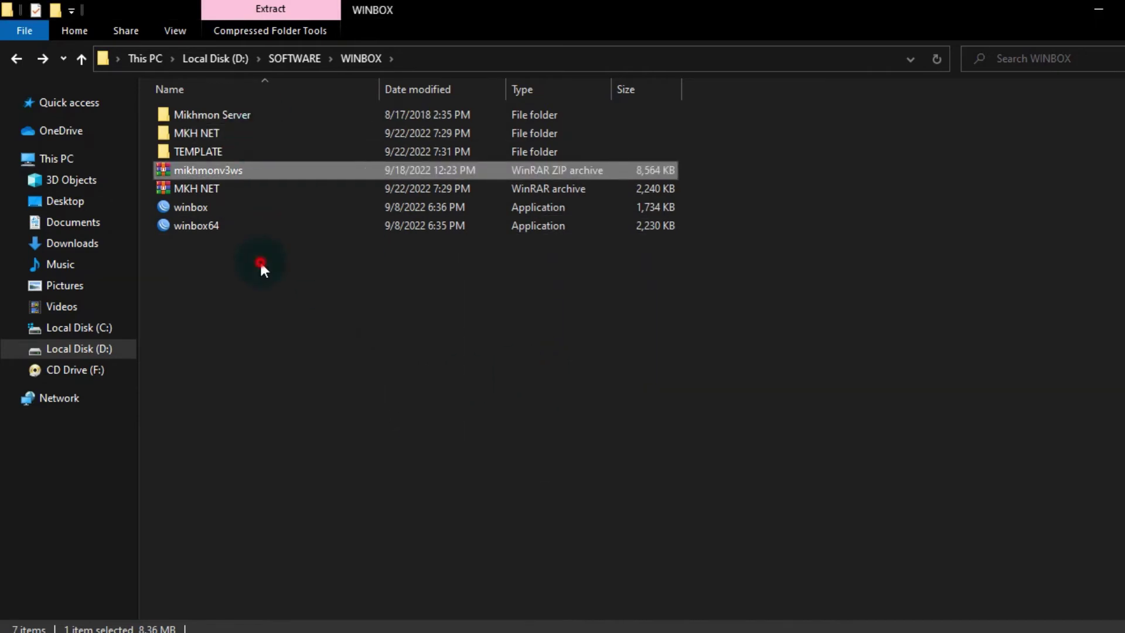
# - Launch MikhmonServer from the extracted Mikhmon Server folder and open its web interface
pyautogui.doubleClick(295, 119)
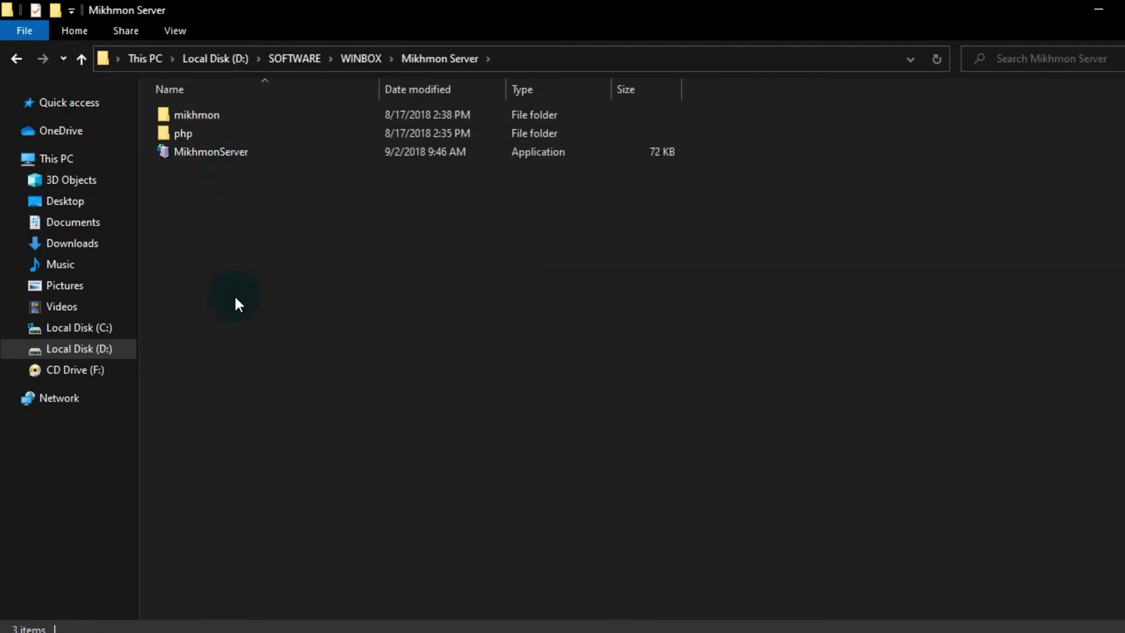
pyautogui.click(203, 156)
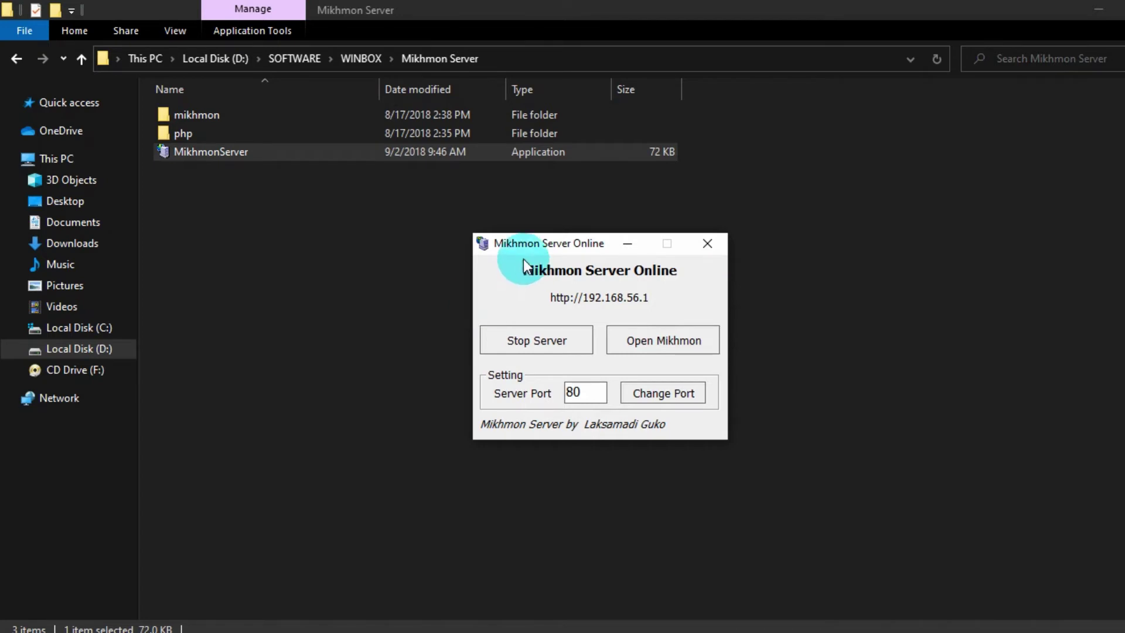
pyautogui.moveTo(526, 246); pyautogui.dragTo(433, 244)
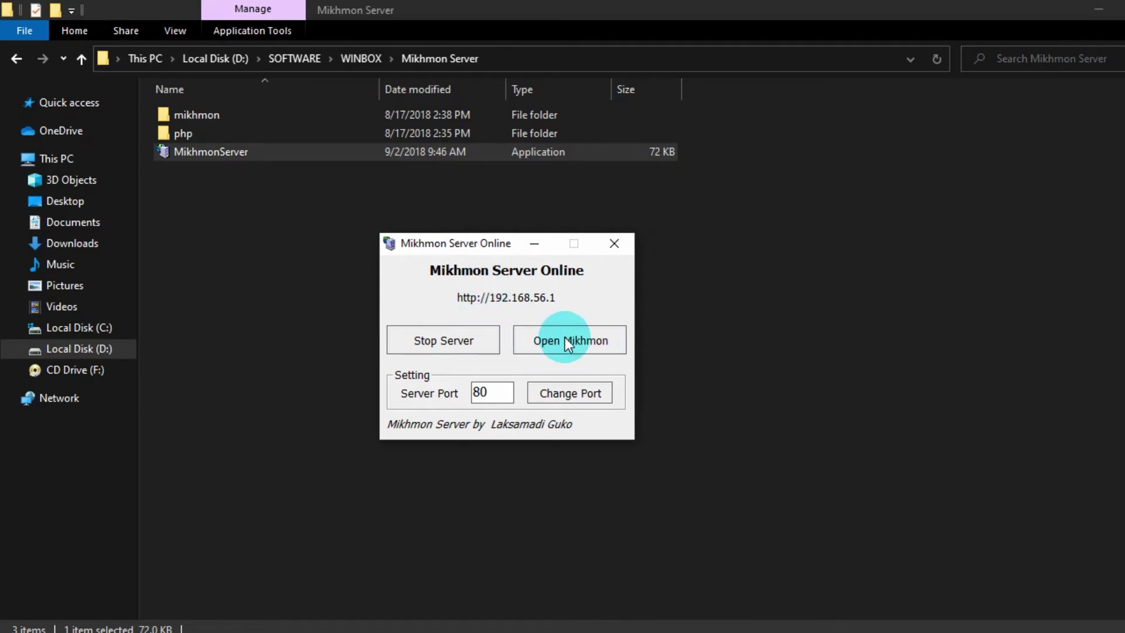
pyautogui.click(586, 344)
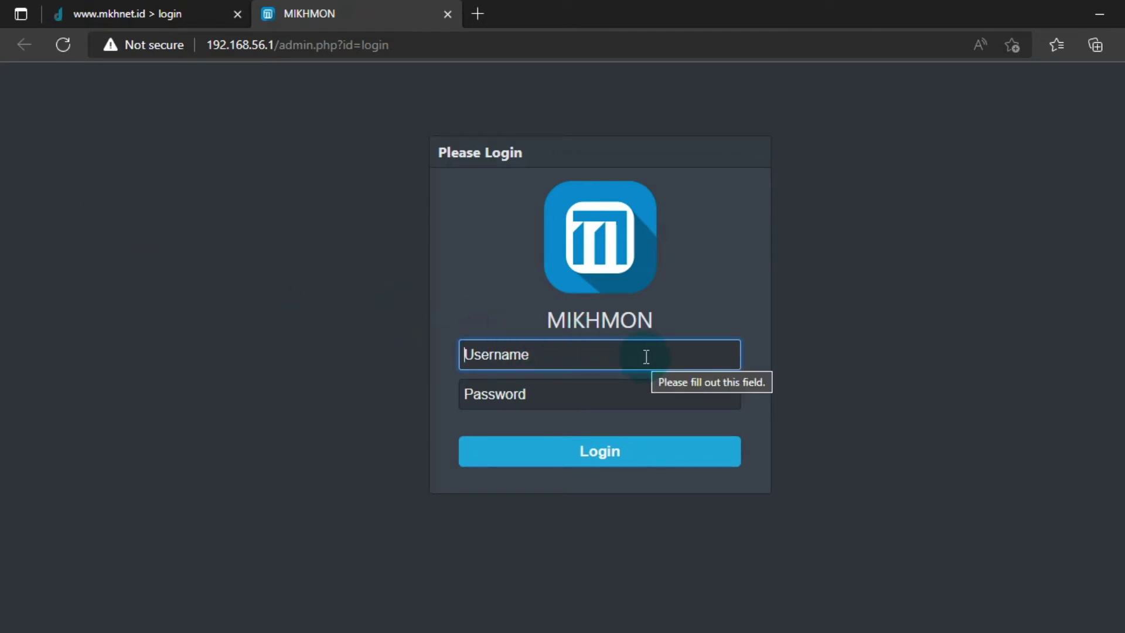
# - Log in to Mikhmon with the admin username and password
pyautogui.write('mikhmi')
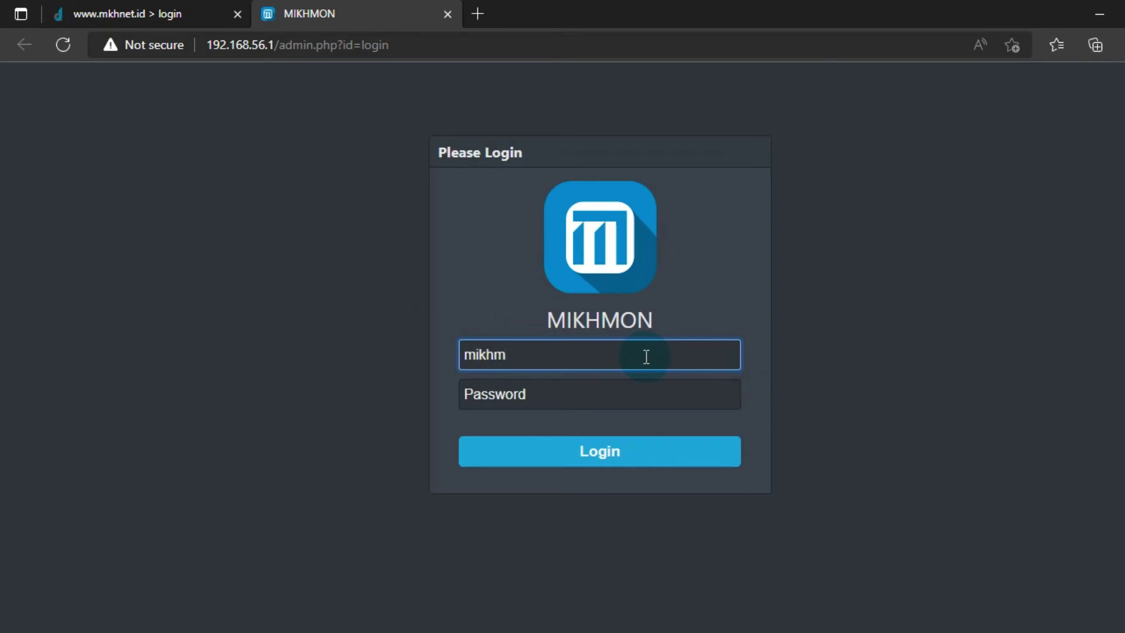
pyautogui.press('Tab')
pyautogui.write('12')
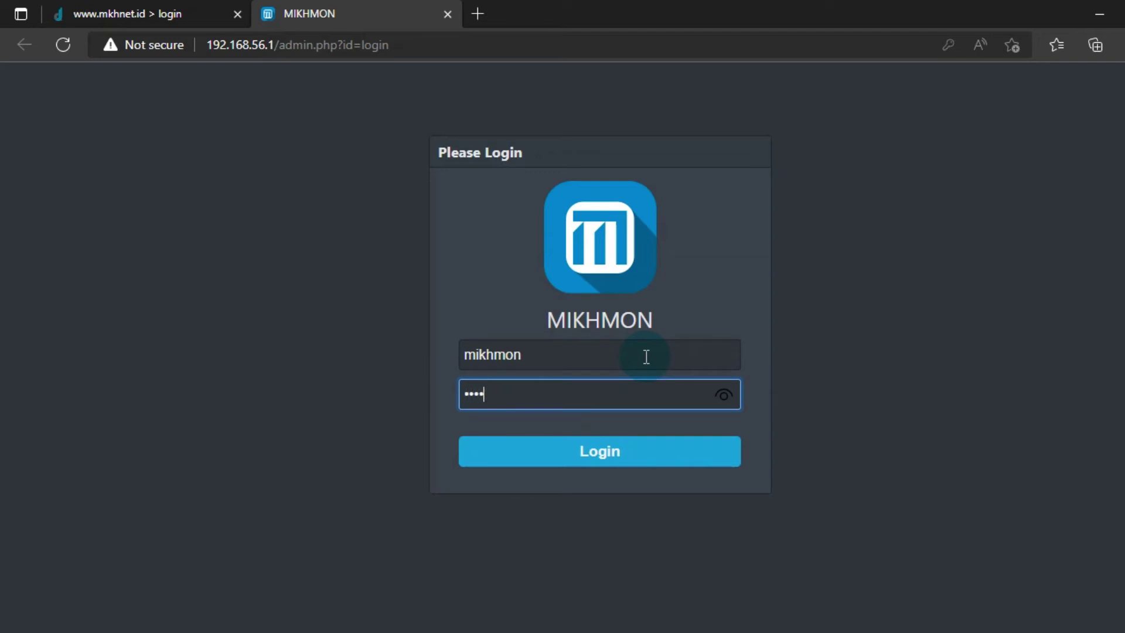
pyautogui.write('34')
pyautogui.click(654, 467)
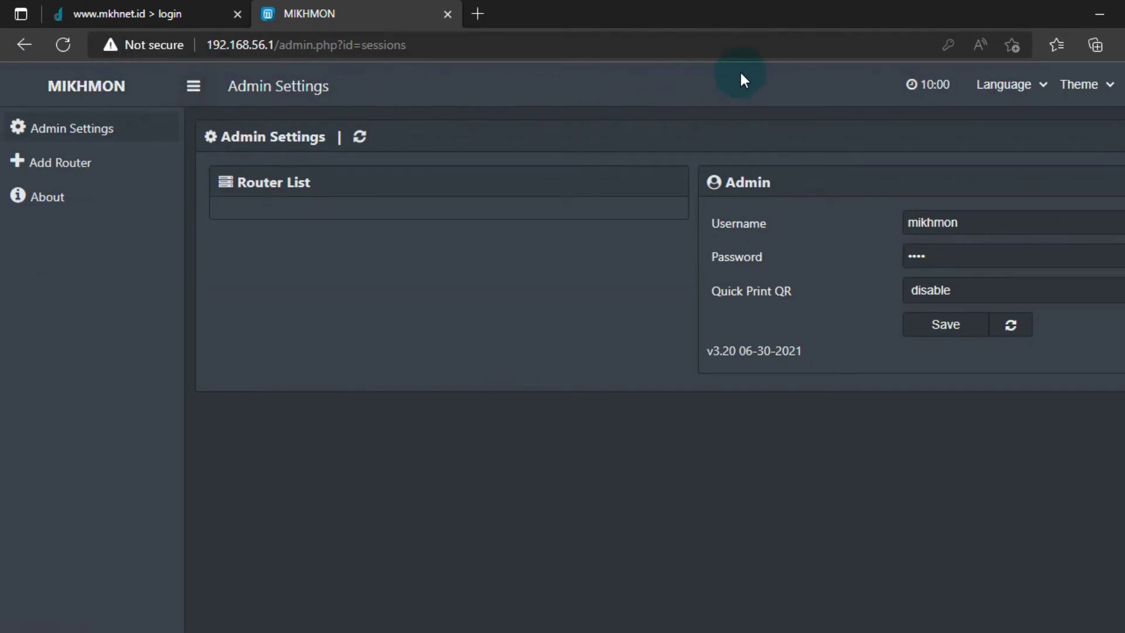
# - Switch Mikhmon's language to Indonesia and its theme to Light
pyautogui.click(1041, 90)
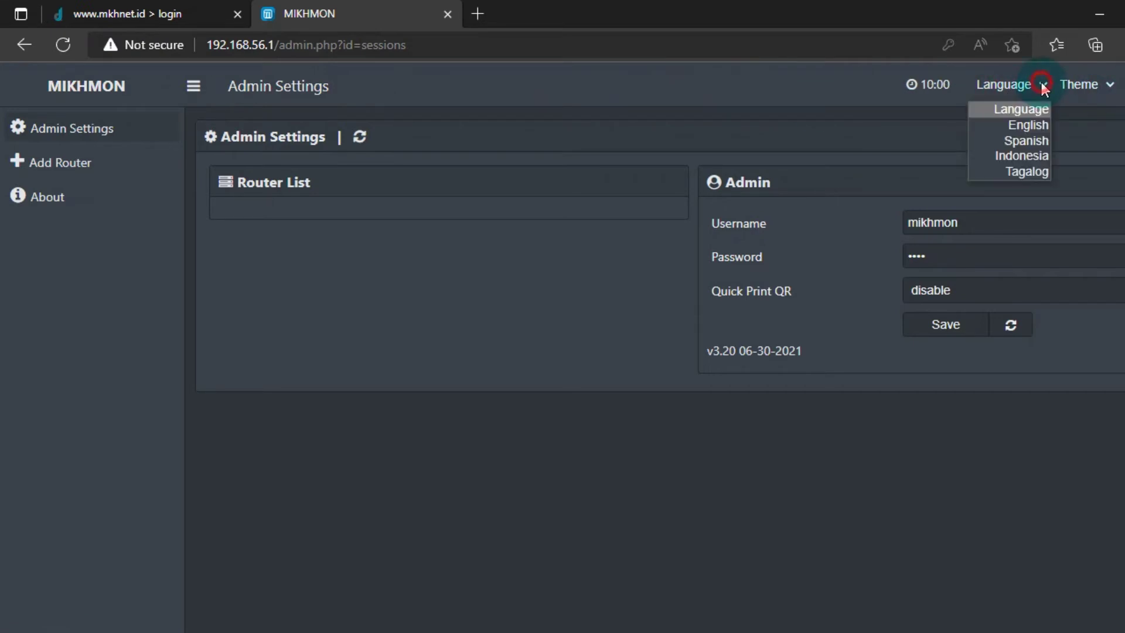
pyautogui.click(1025, 155)
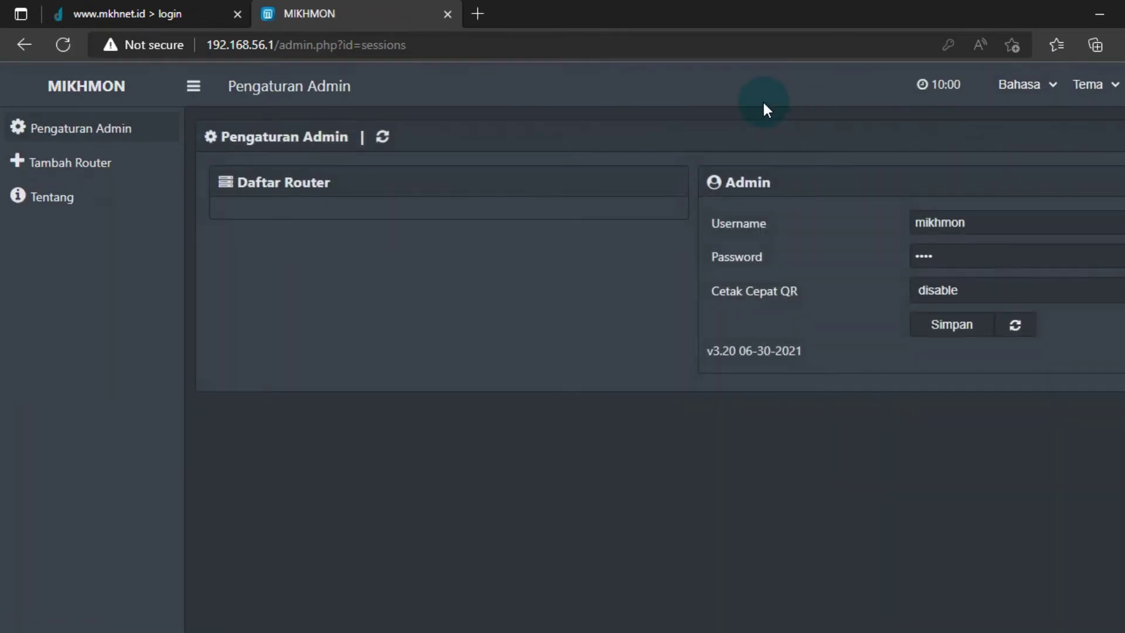
pyautogui.click(1115, 88)
pyautogui.click(1101, 188)
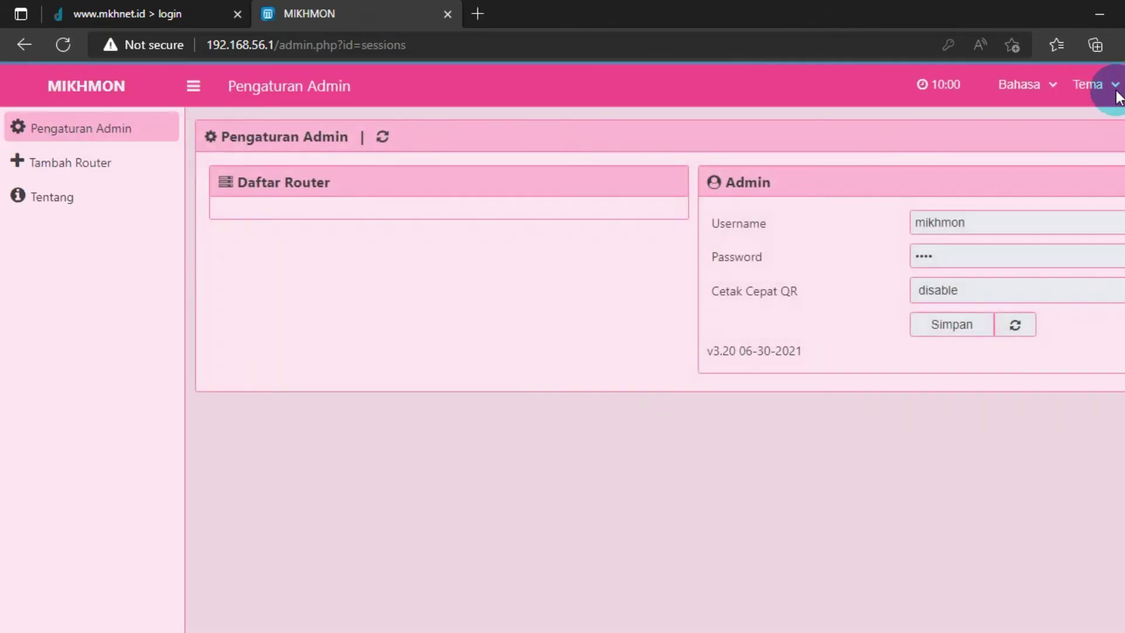
pyautogui.click(1116, 87)
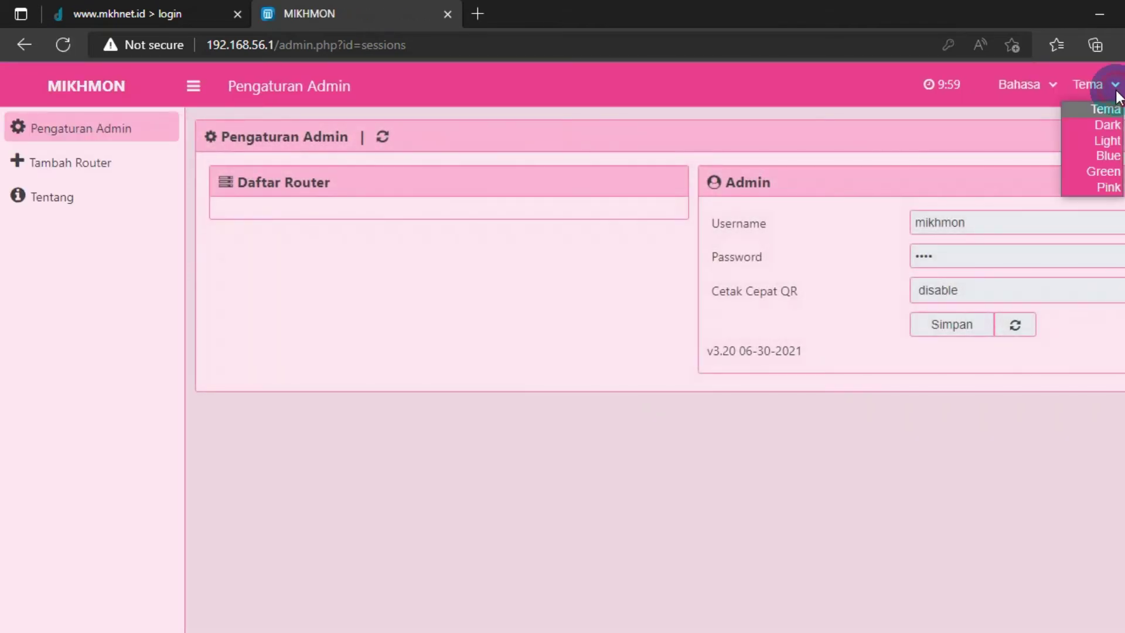
pyautogui.click(1108, 142)
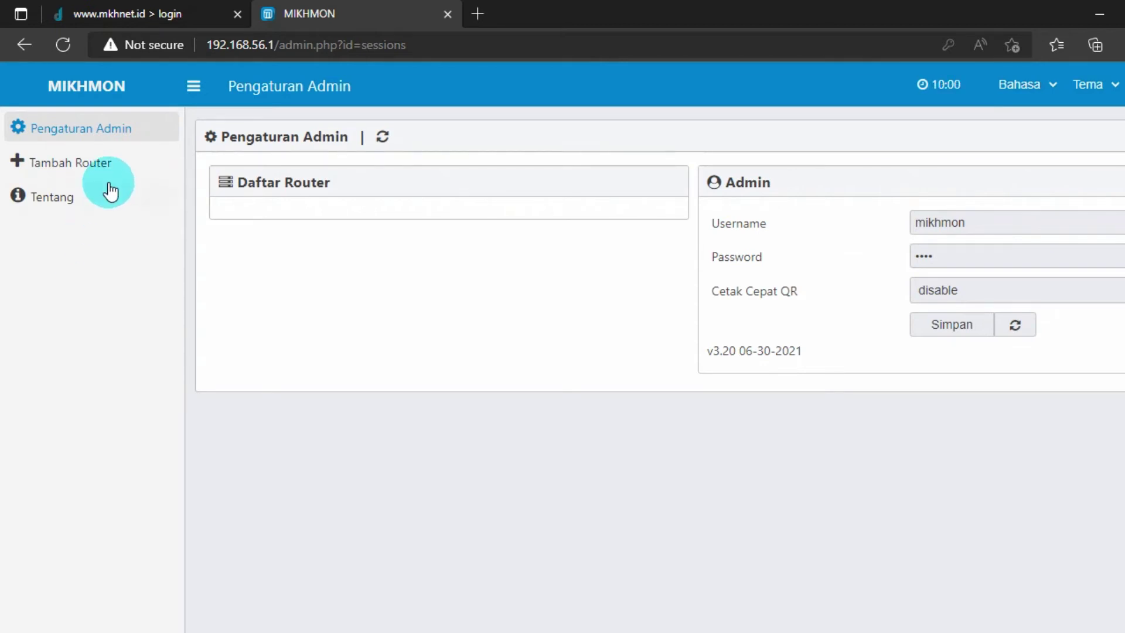
# - Add a new router session named mkhnet
pyautogui.click(127, 166)
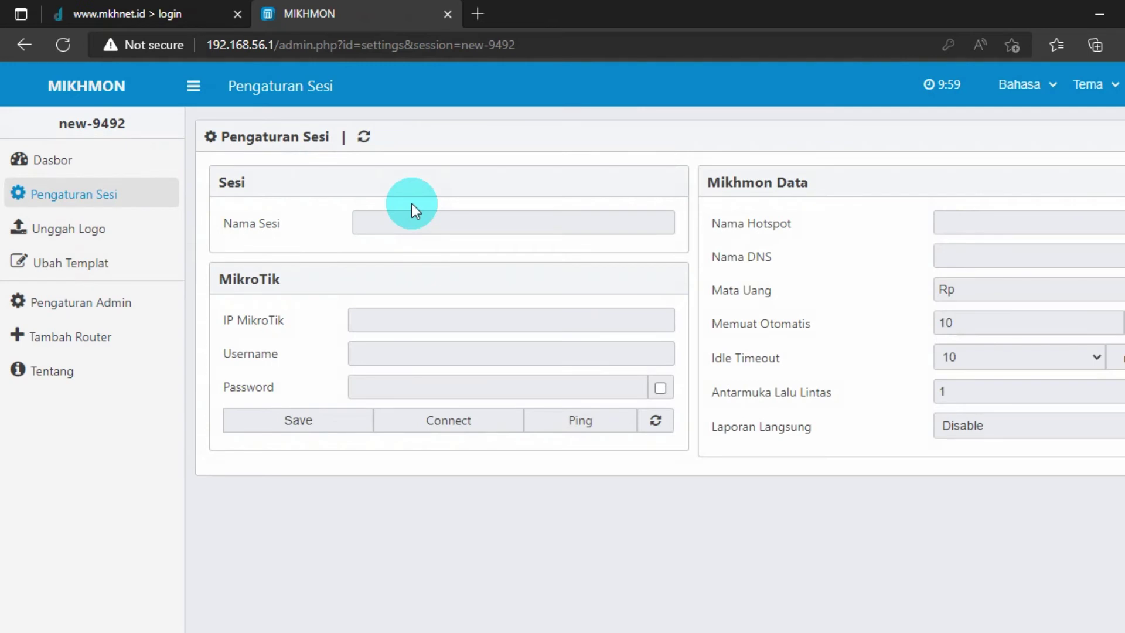
pyautogui.click(382, 223)
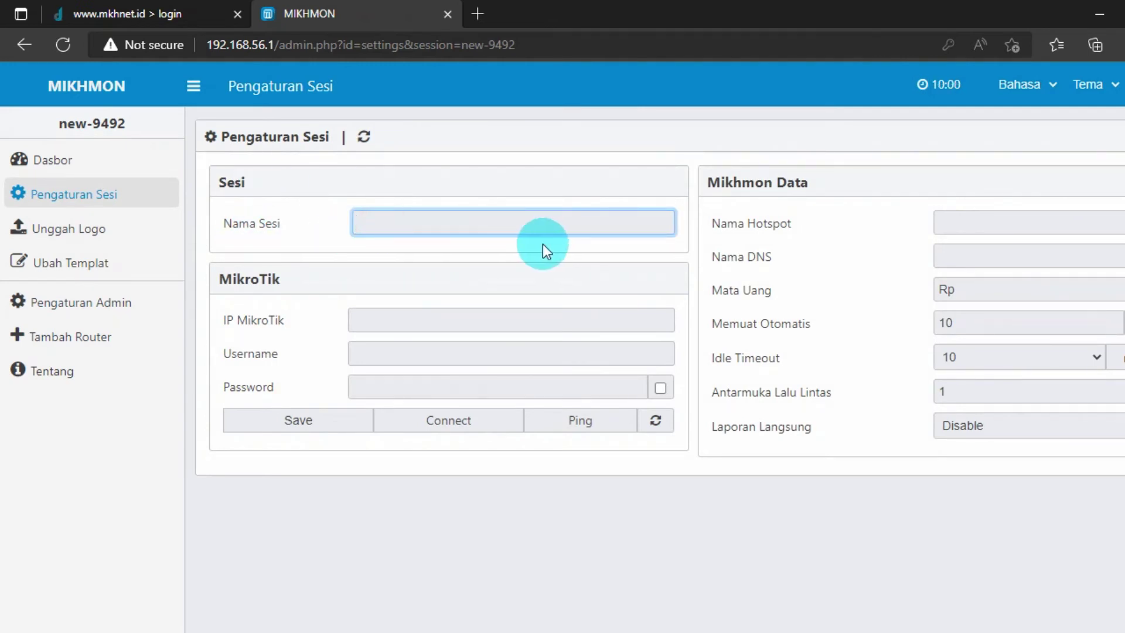
pyautogui.write('mkhnet')
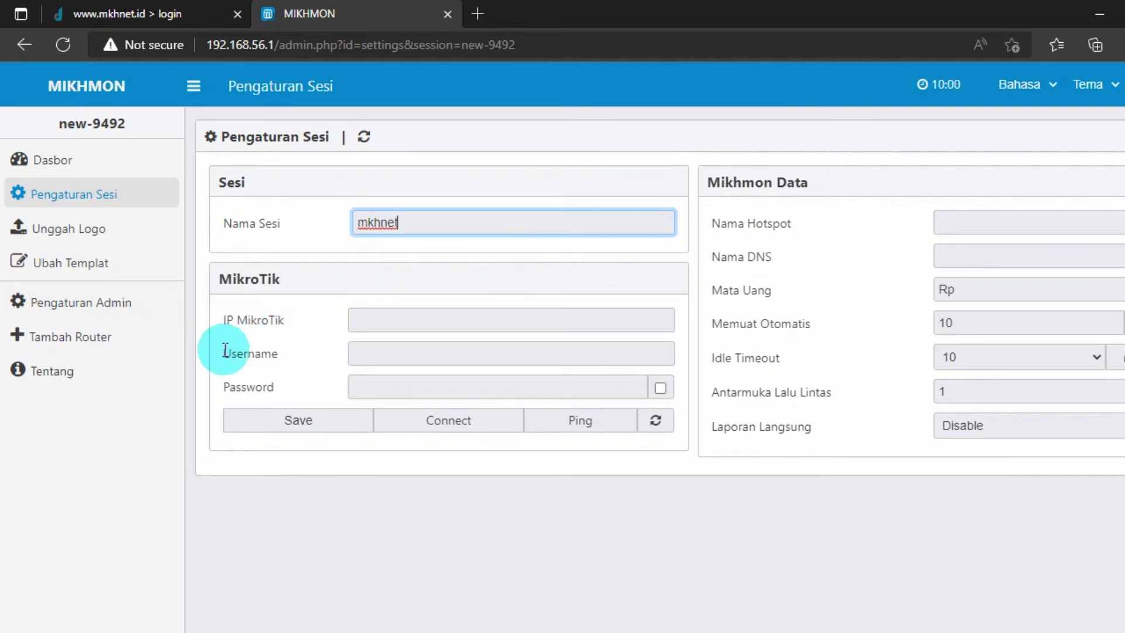
pyautogui.click(215, 324)
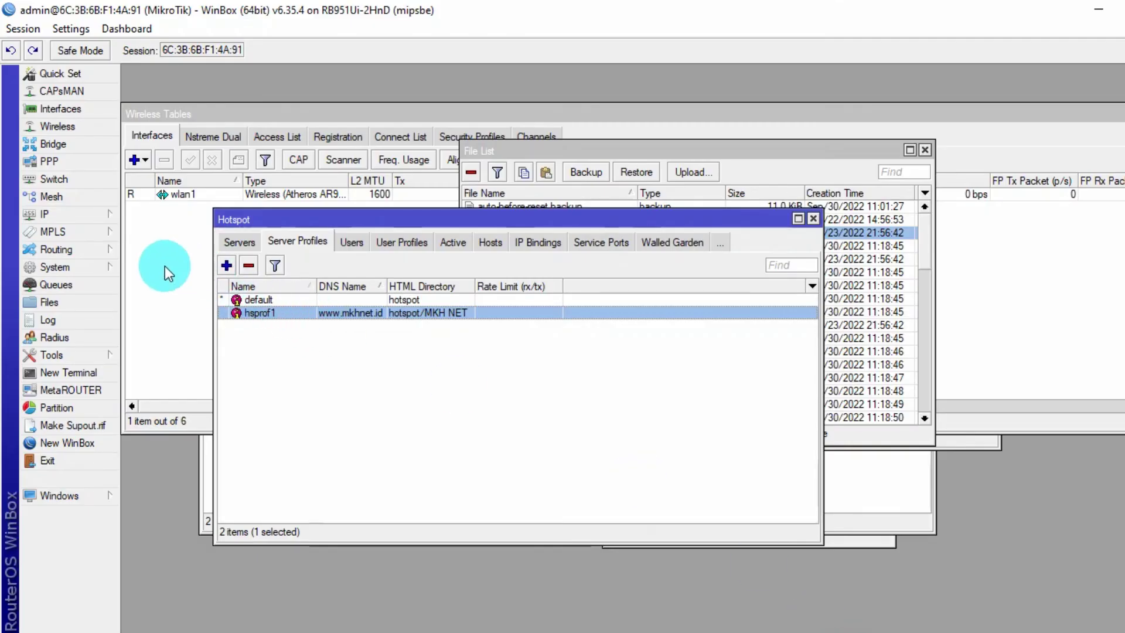
# - Open the IP > Addresses list and inspect the 192.168.1.17/24 and 192.168.100.1/24 entries
pyautogui.click(119, 215)
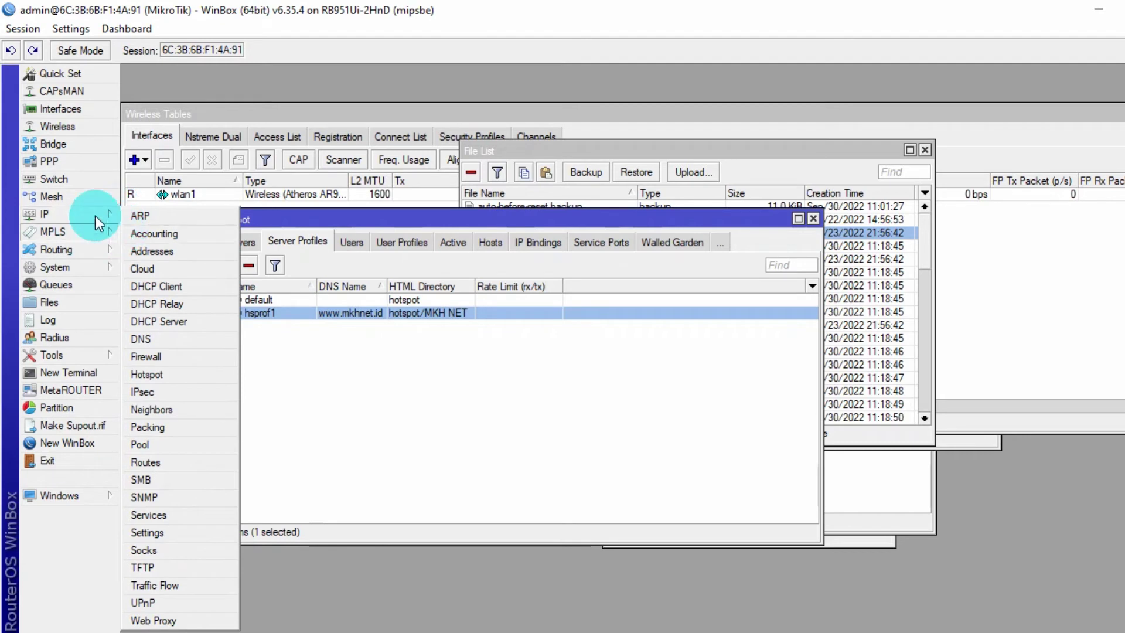
pyautogui.click(177, 252)
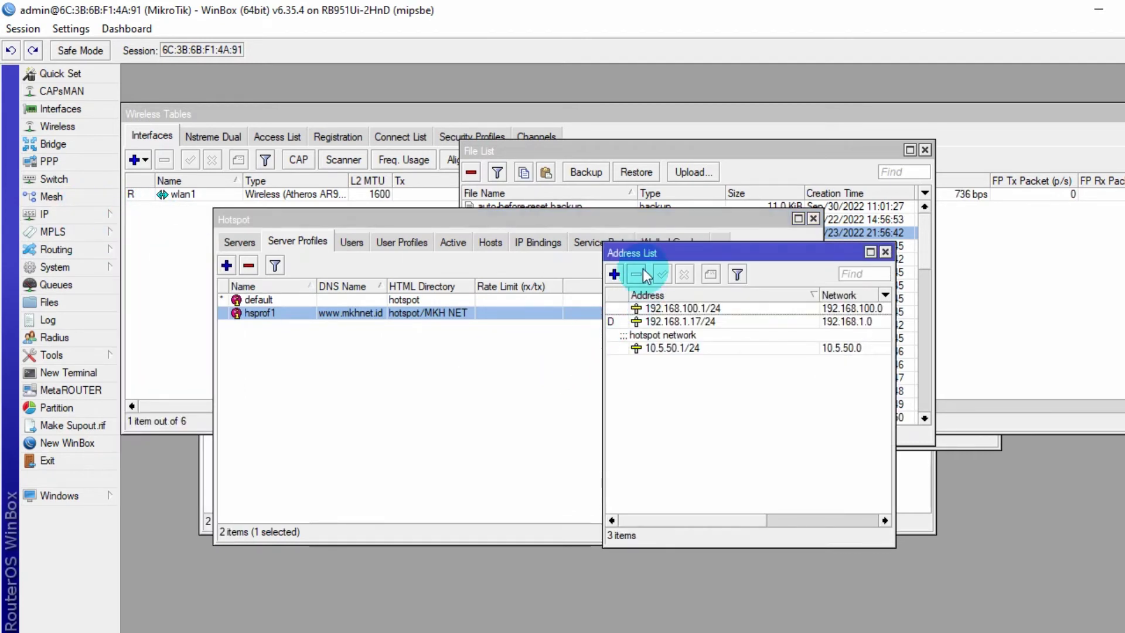
pyautogui.moveTo(638, 253); pyautogui.dragTo(498, 257)
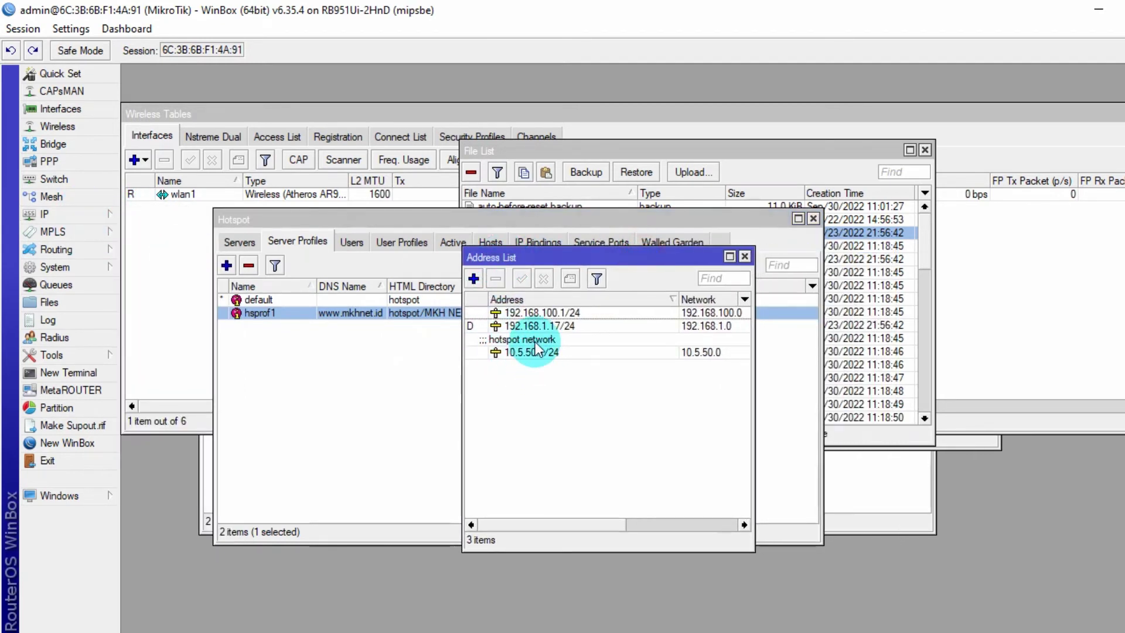
pyautogui.moveTo(535, 346)
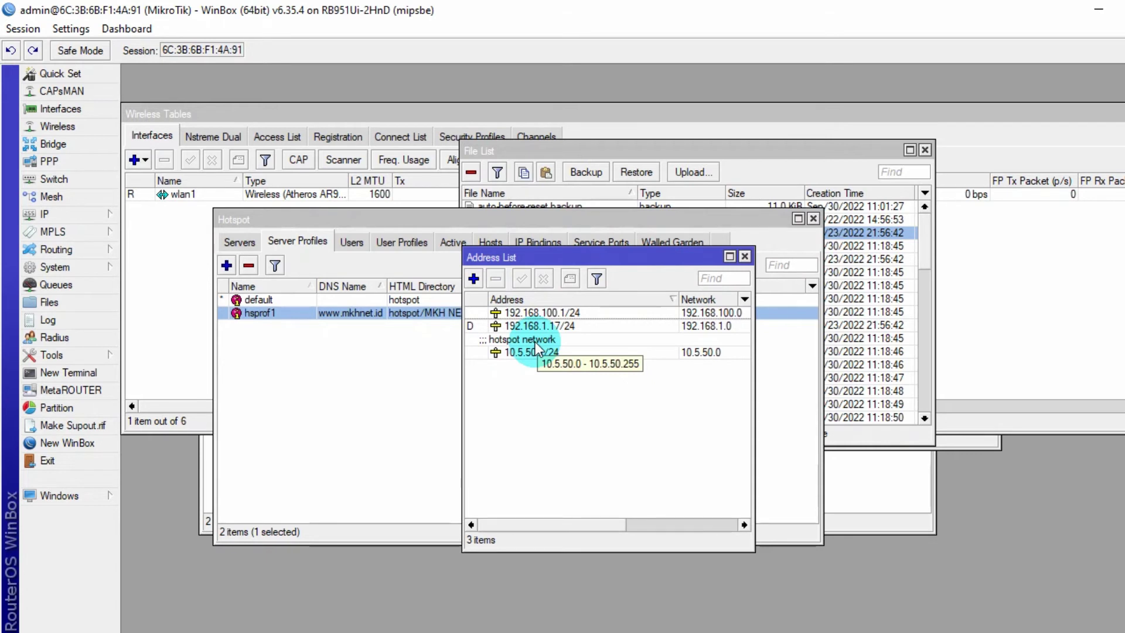
pyautogui.click(538, 314)
pyautogui.click(548, 330)
pyautogui.doubleClick(548, 333)
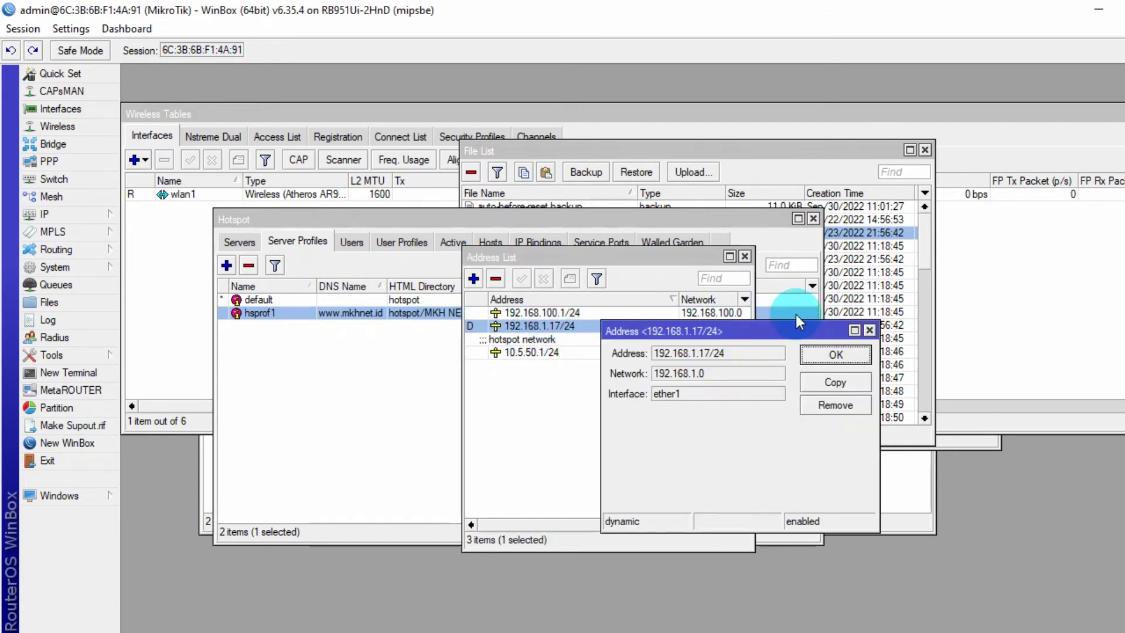
pyautogui.click(871, 330)
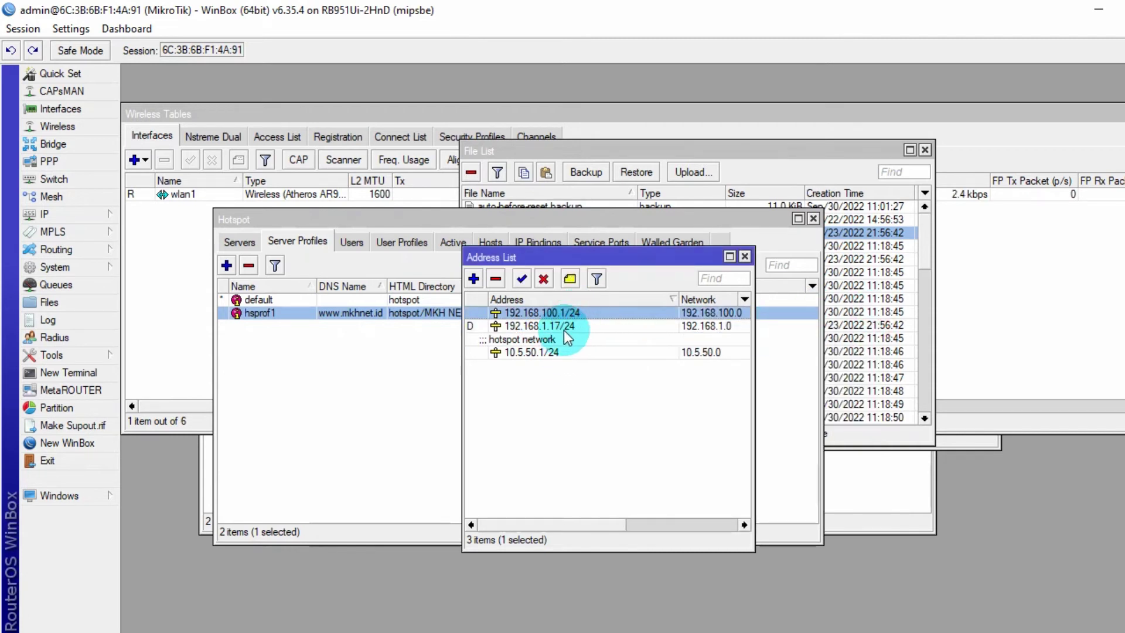
pyautogui.click(558, 304)
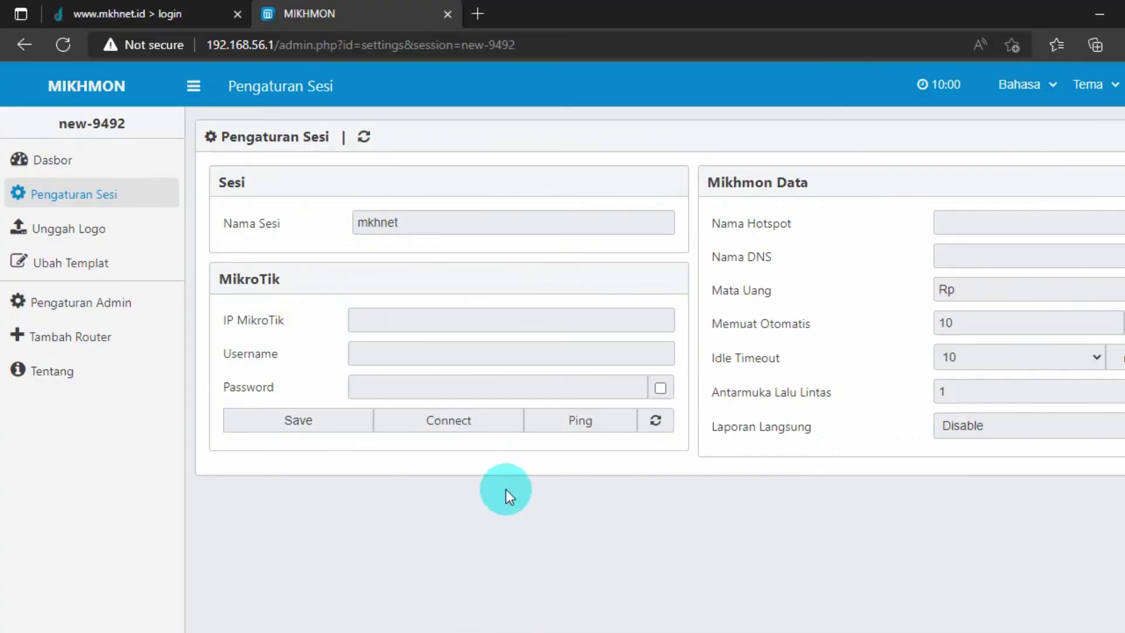
# - Enter 192.168.100.1 in the IP MikroTik field of the mkhnet session
pyautogui.click(485, 330)
pyautogui.write('1')
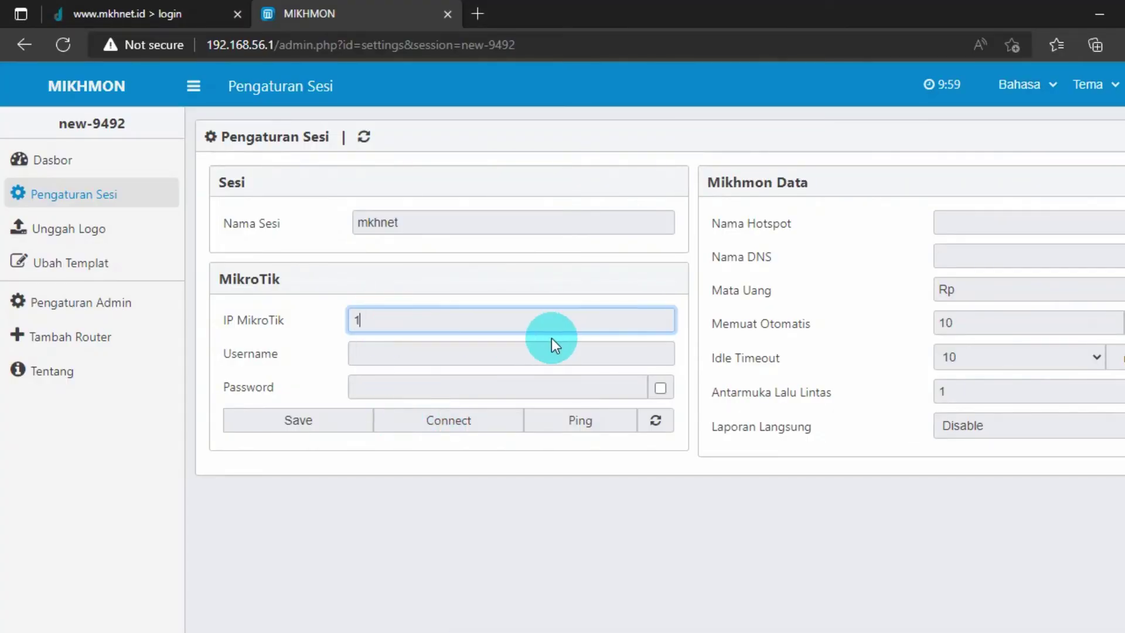
pyautogui.write('92.168.100.1')
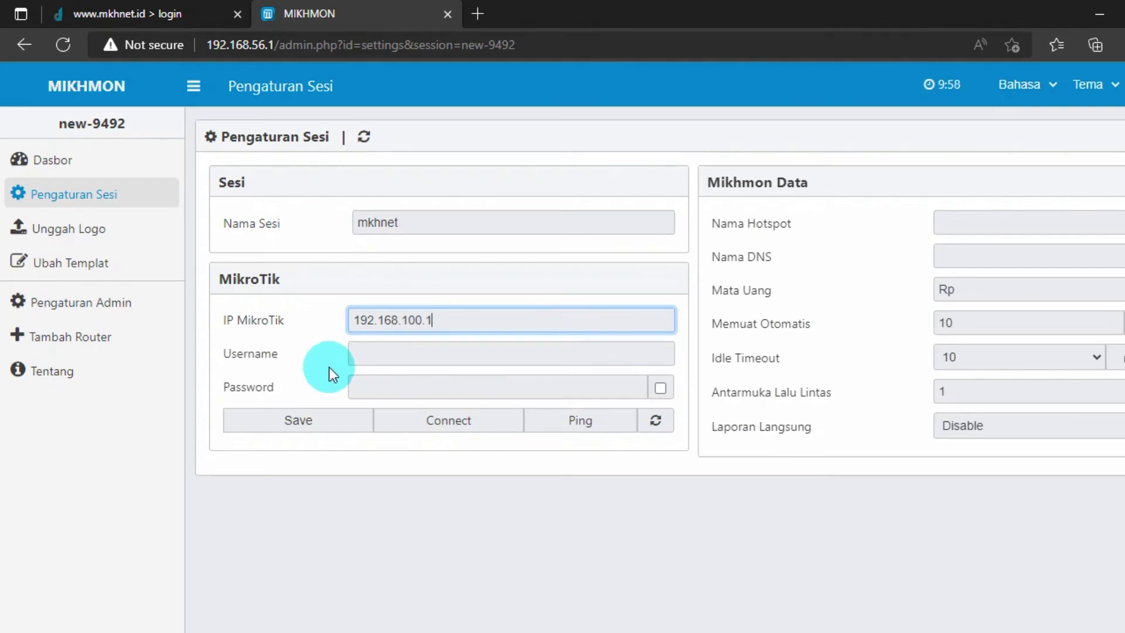
pyautogui.click(371, 380)
pyautogui.click(366, 352)
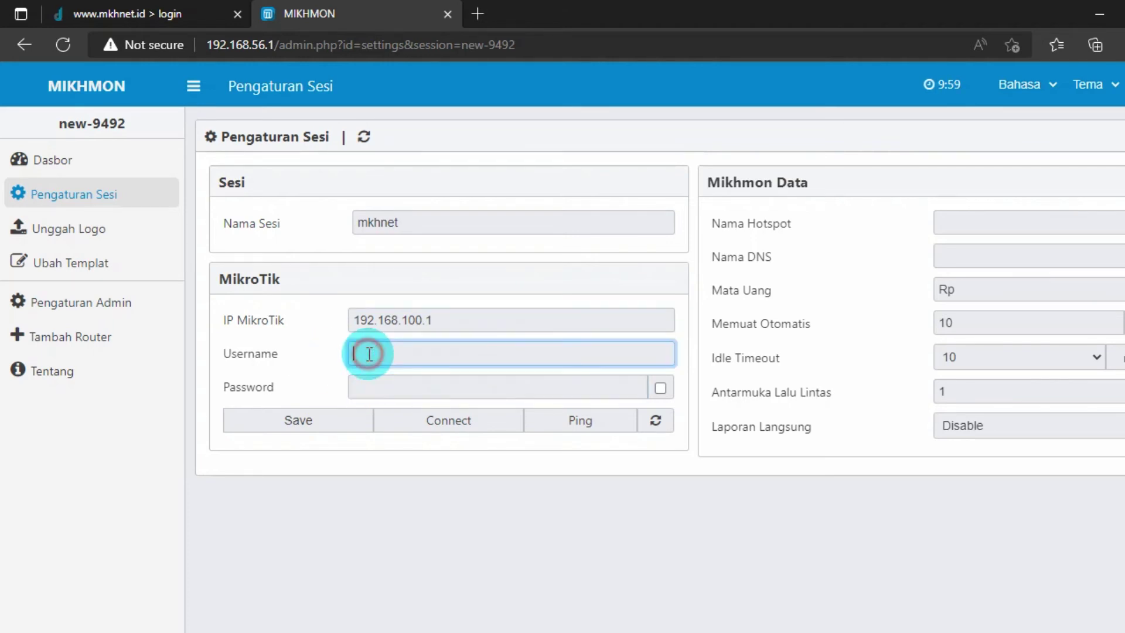
pyautogui.click(337, 342)
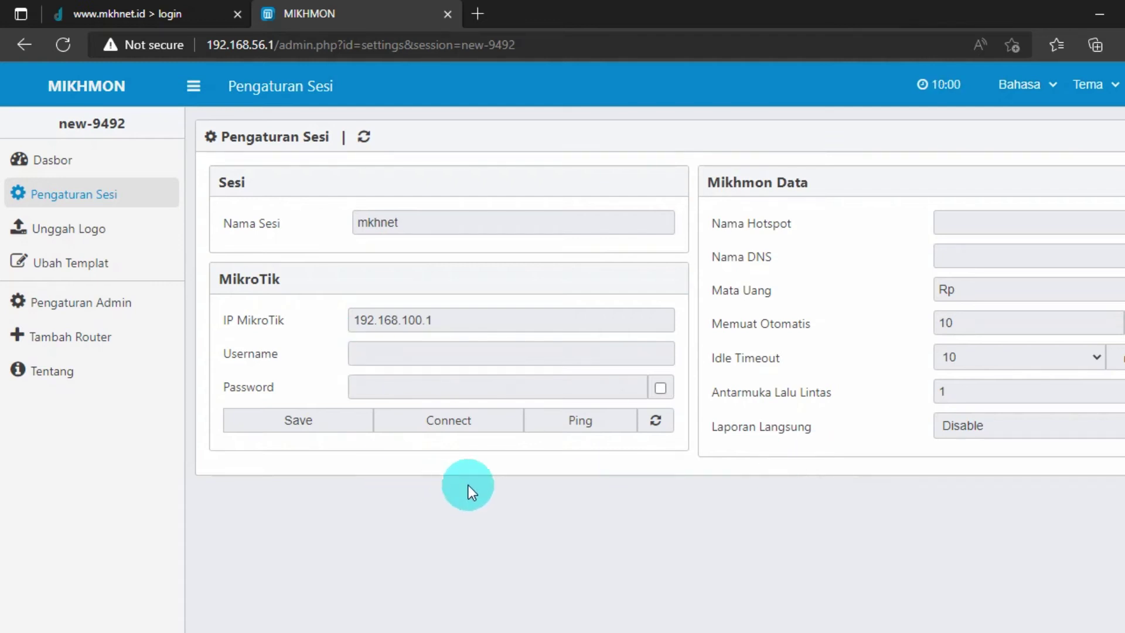
pyautogui.click(872, 626)
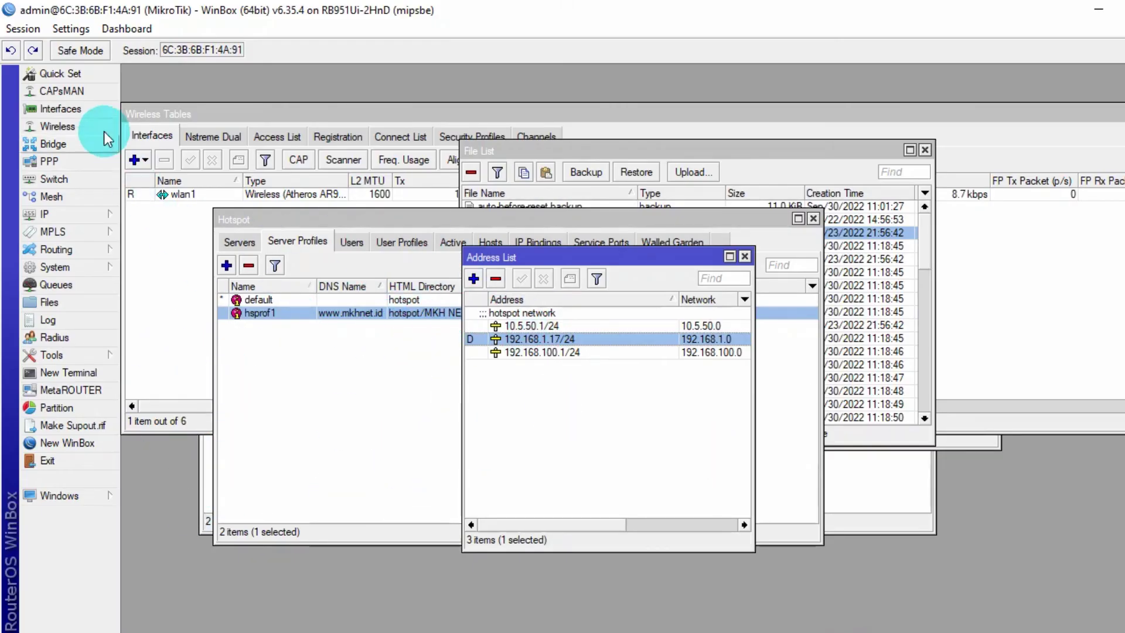
# - Open the System > Users list in WinBox
pyautogui.click(67, 273)
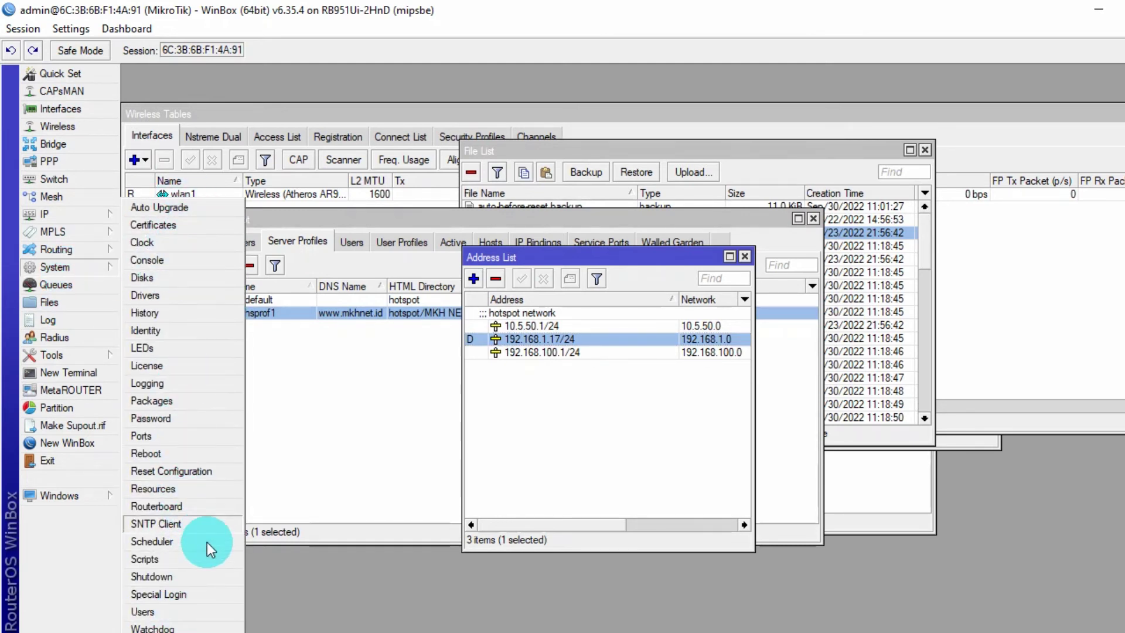
pyautogui.click(240, 621)
pyautogui.moveTo(685, 176); pyautogui.dragTo(477, 187)
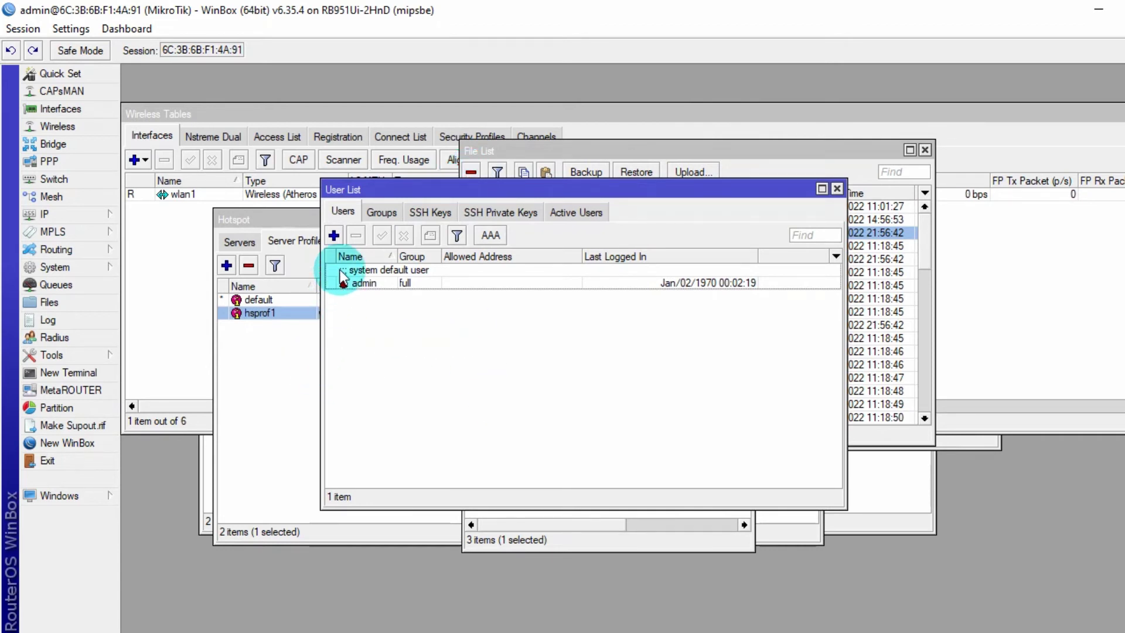
# - Add user adminmkh in the full group with a password
pyautogui.click(334, 236)
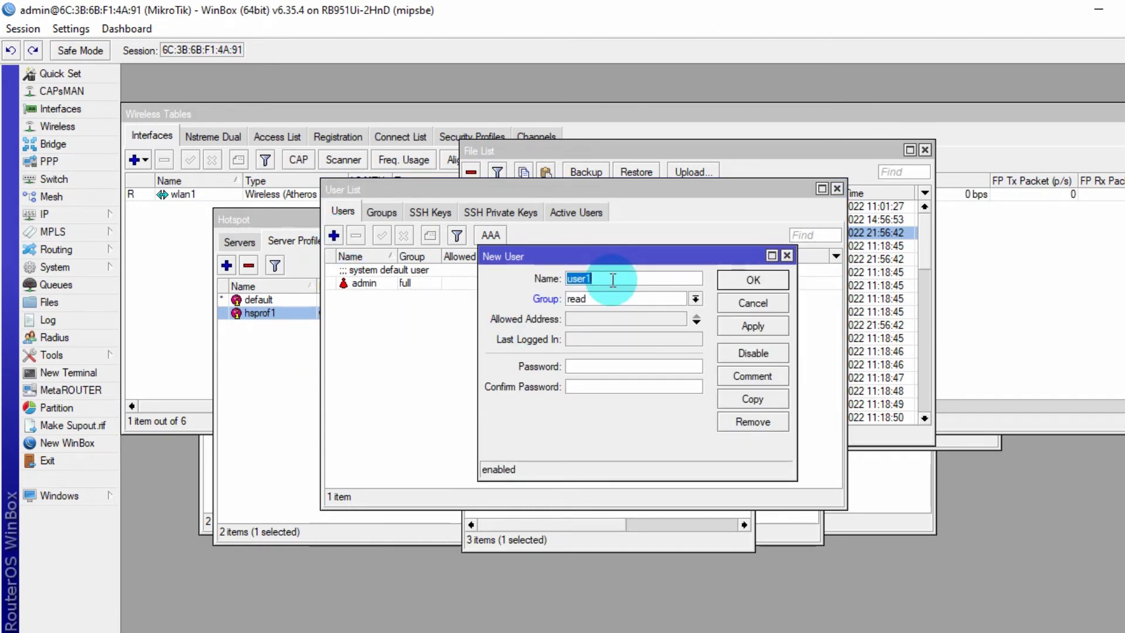
pyautogui.write('admin')
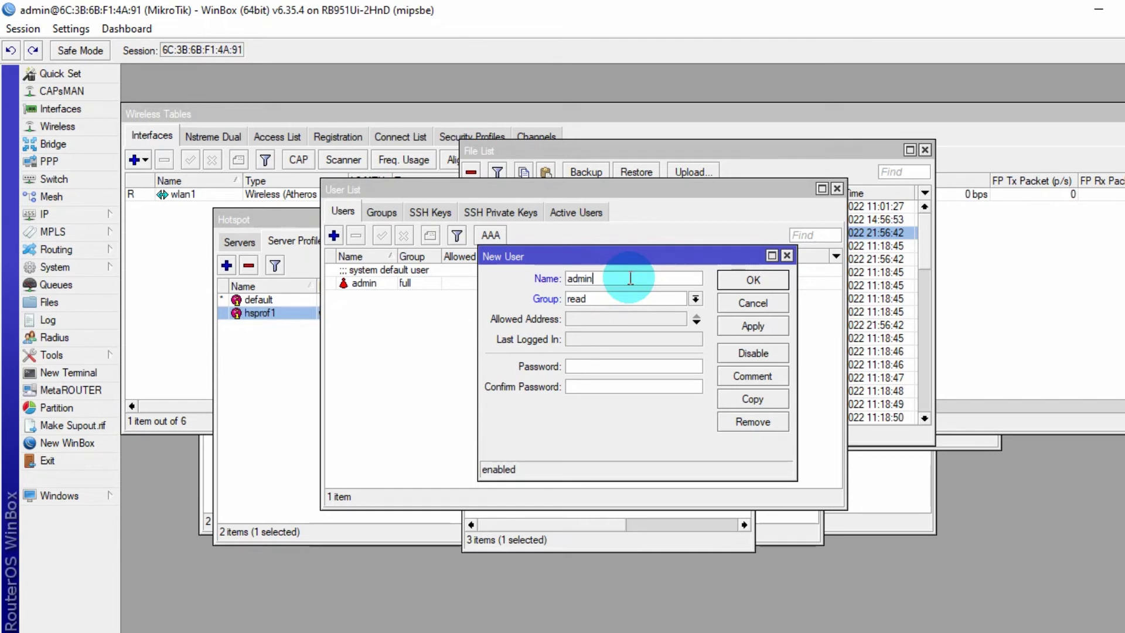
pyautogui.write('mkh')
pyautogui.click(603, 300)
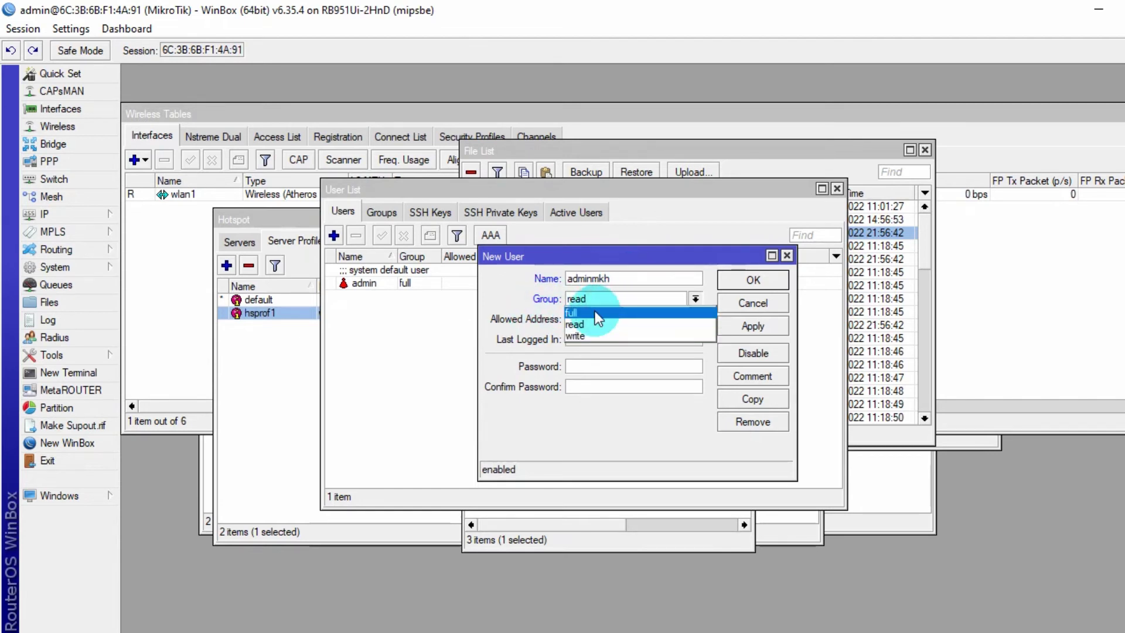
pyautogui.click(595, 313)
pyautogui.click(579, 367)
pyautogui.write('****')
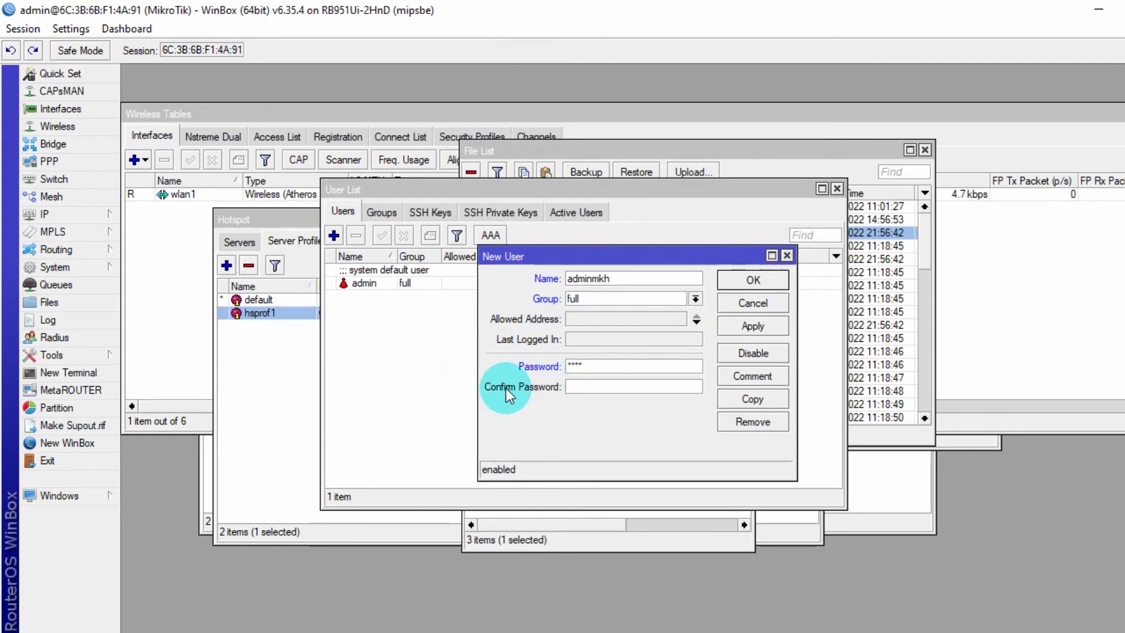
pyautogui.click(609, 385)
pyautogui.write('****')
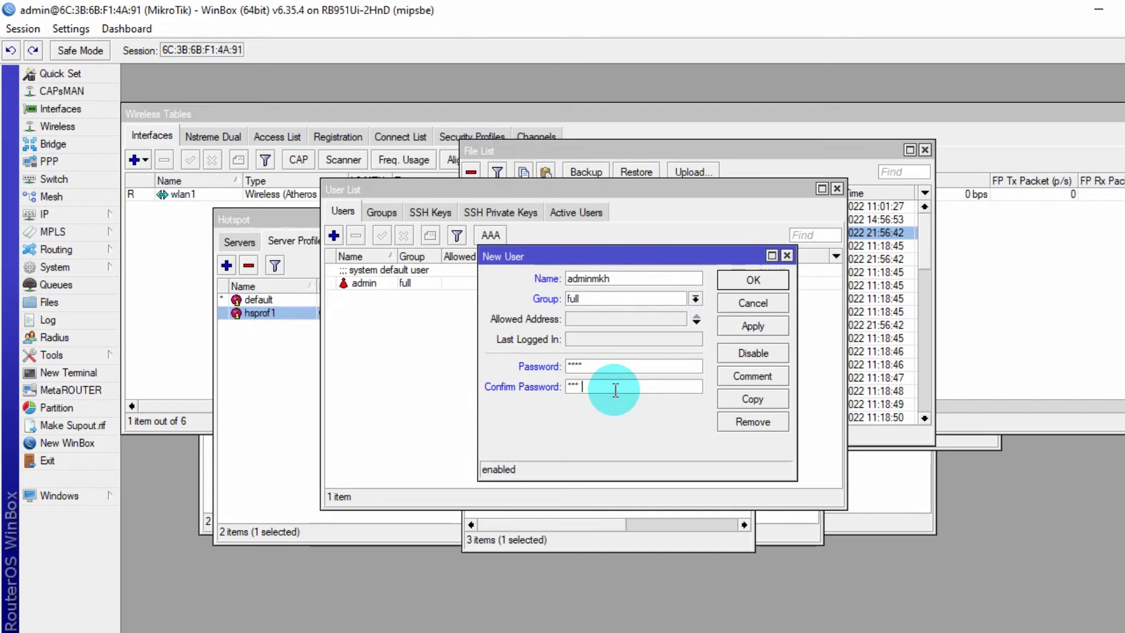
pyautogui.click(761, 326)
pyautogui.click(753, 280)
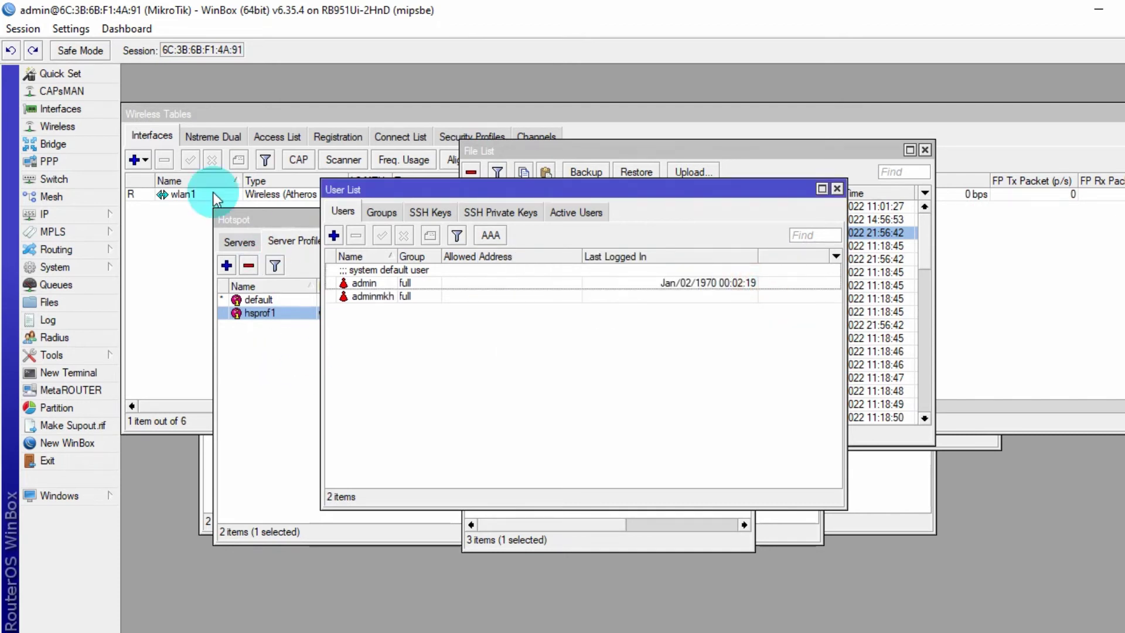
# - Disconnect from the router and log back in as adminmkh with its password
pyautogui.click(24, 29)
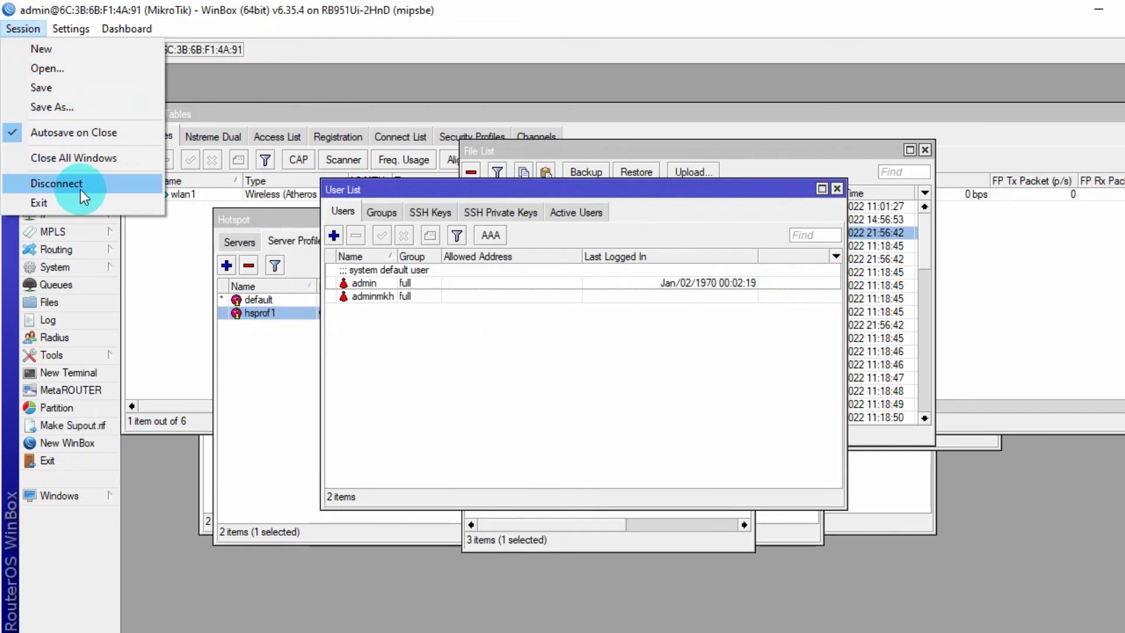
pyautogui.click(36, 31)
pyautogui.click(36, 31)
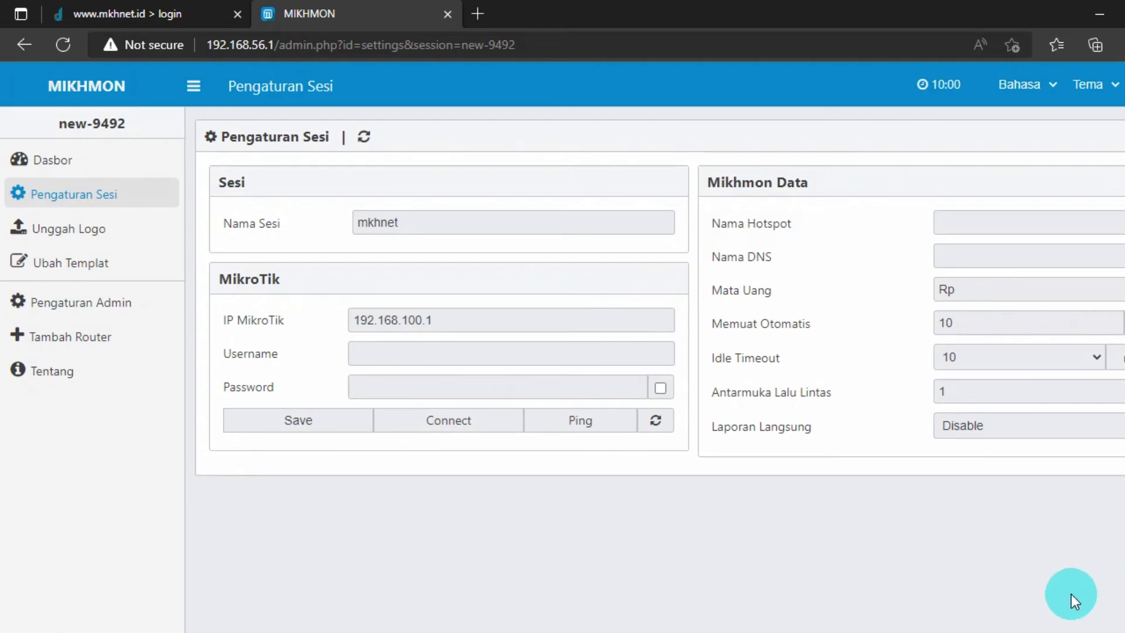
pyautogui.click(884, 632)
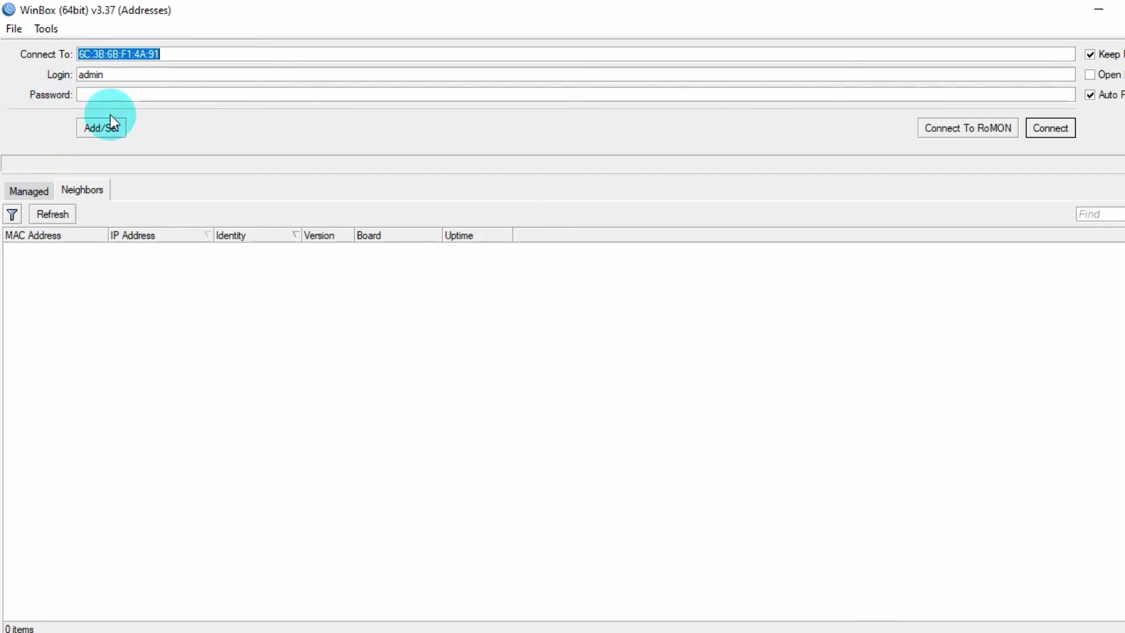
pyautogui.click(107, 74)
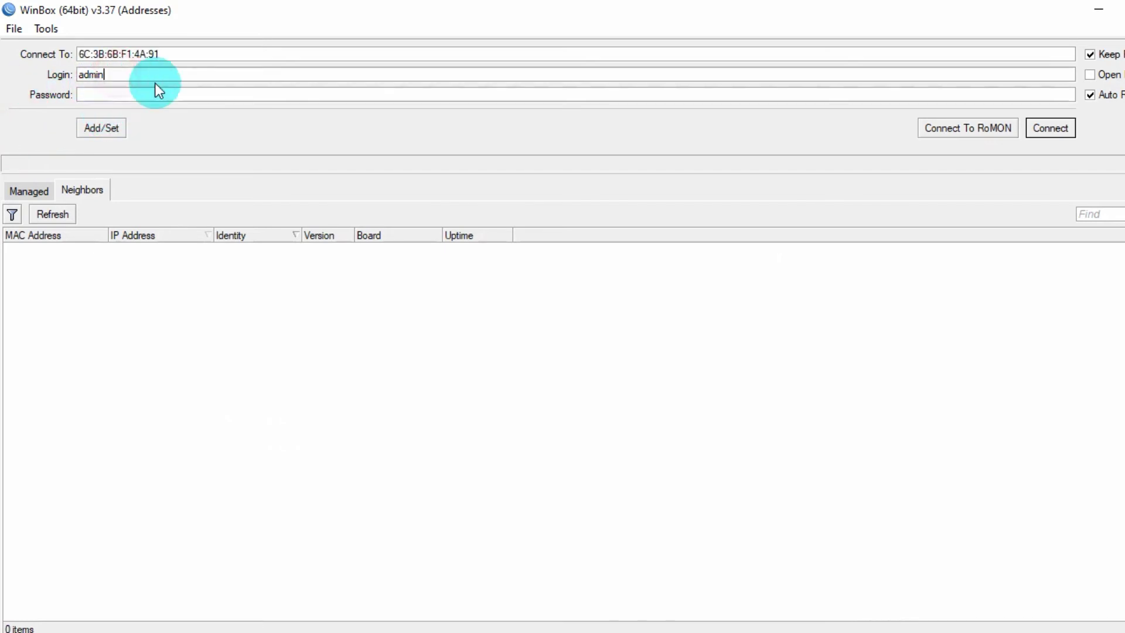
pyautogui.write('mkh')
pyautogui.click(99, 94)
pyautogui.write('****')
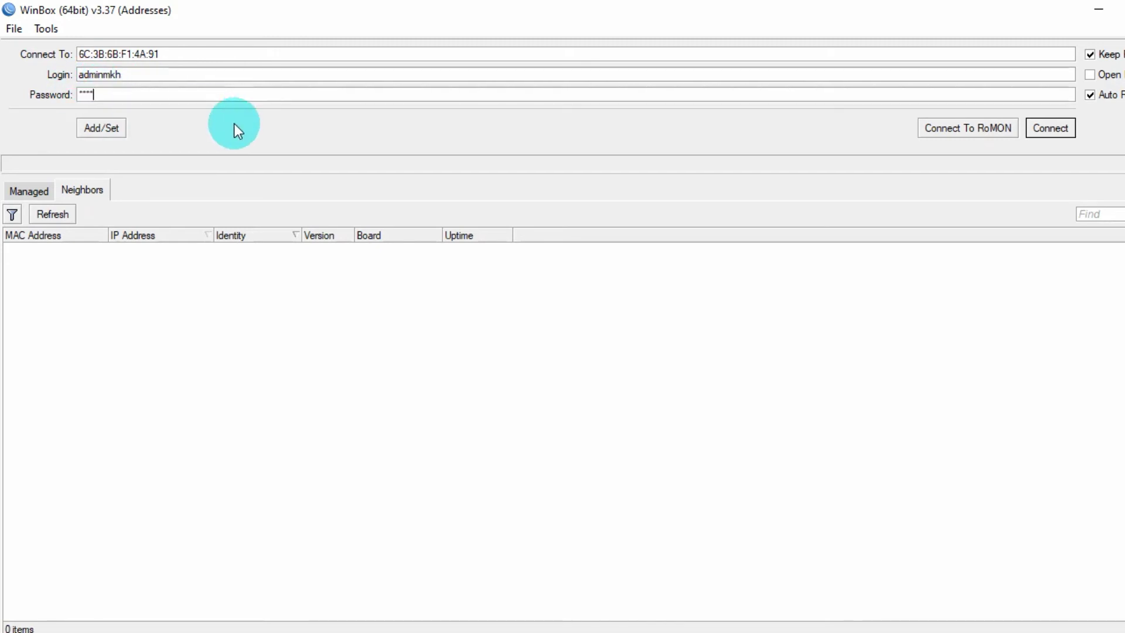
pyautogui.click(1055, 128)
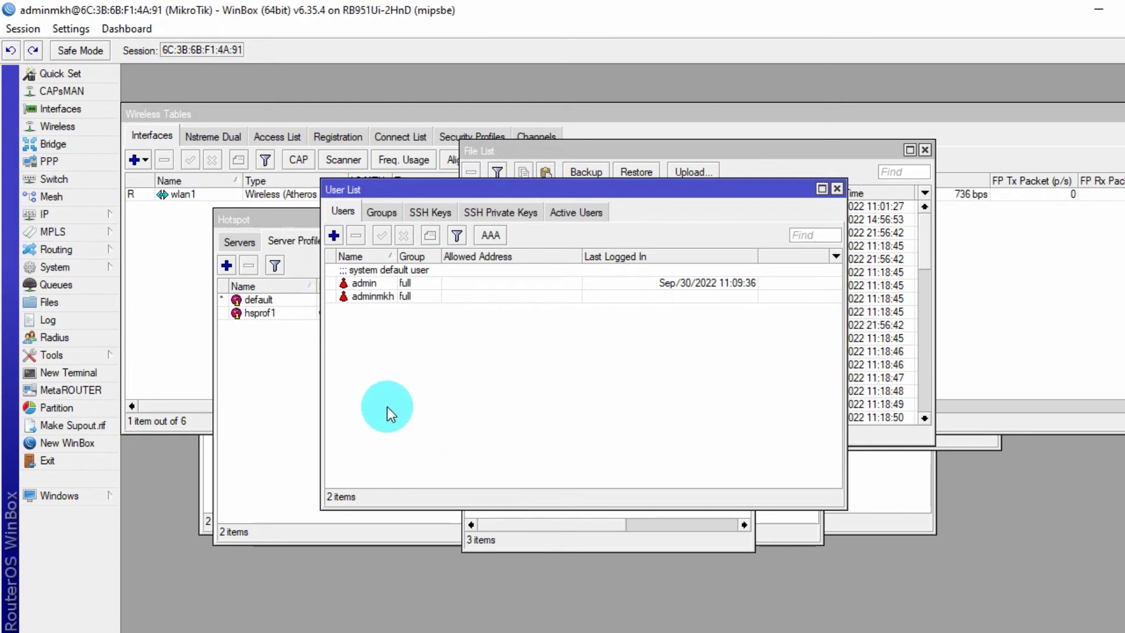
# - Delete the default admin user from the User List
pyautogui.click(369, 283)
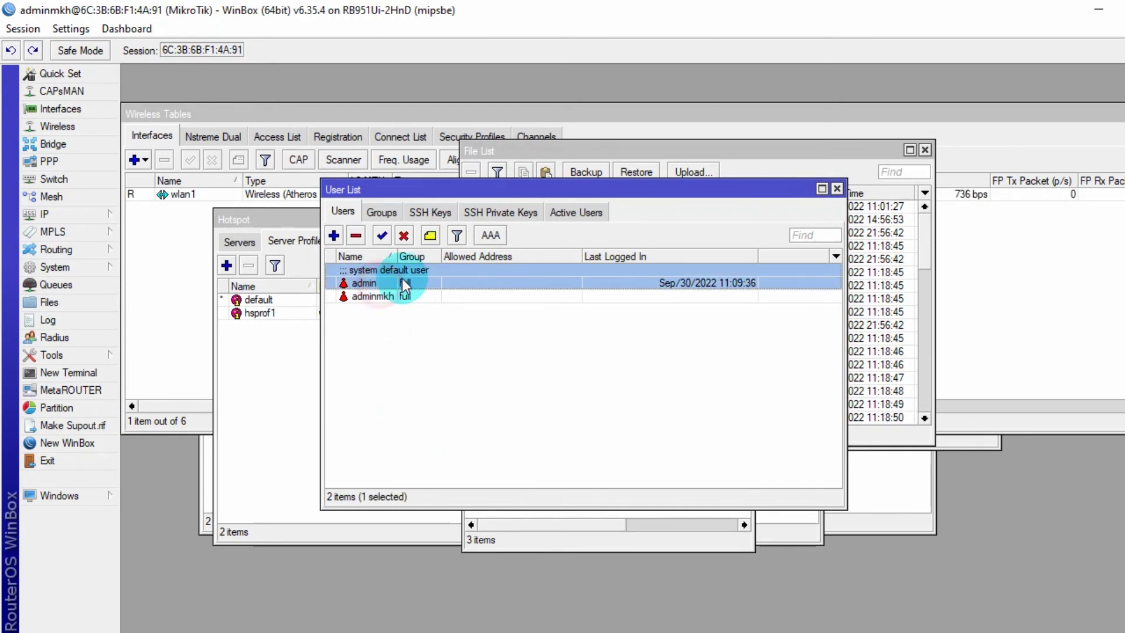
pyautogui.click(355, 236)
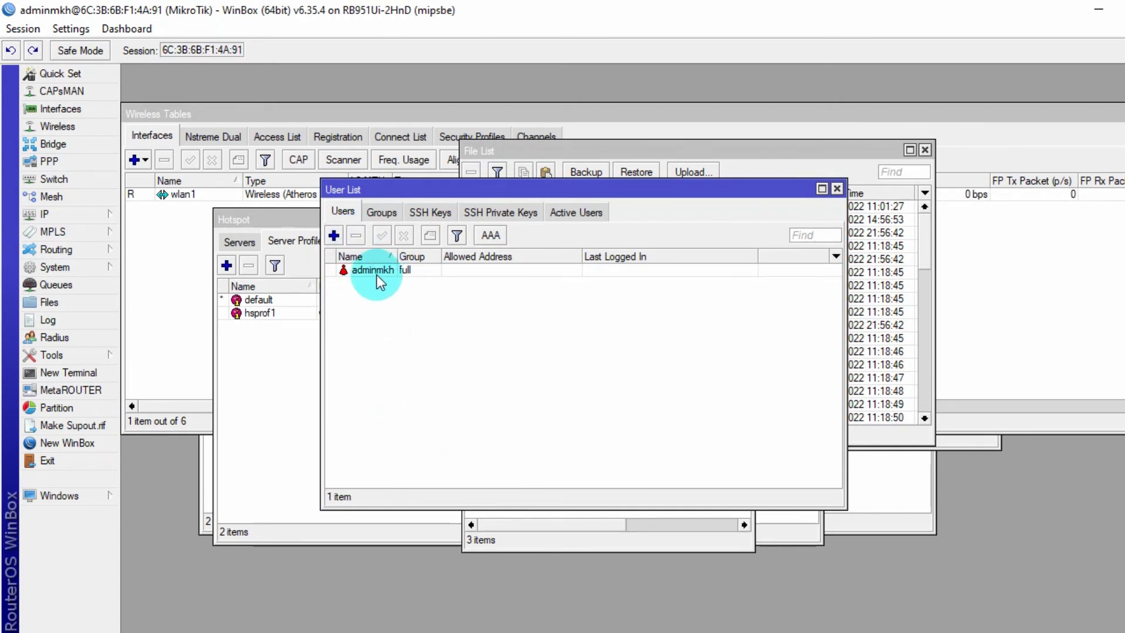
pyautogui.click(375, 273)
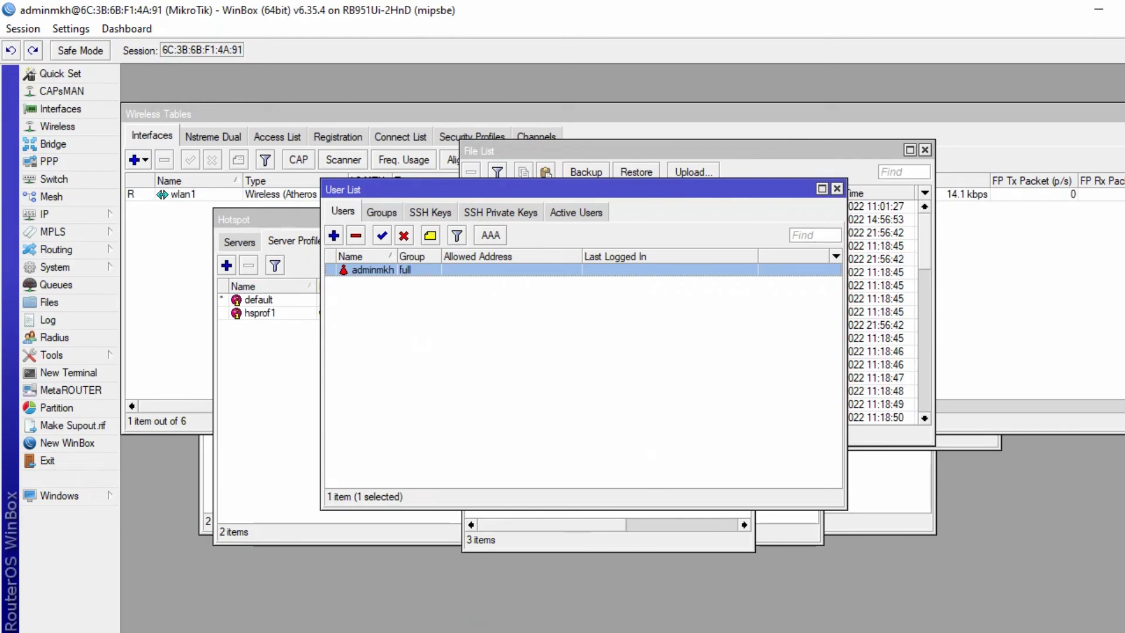
pyautogui.moveTo(451, 630)
pyautogui.click(451, 585)
# - Enter router username adminmkh and its password in the session settings
pyautogui.click(418, 359)
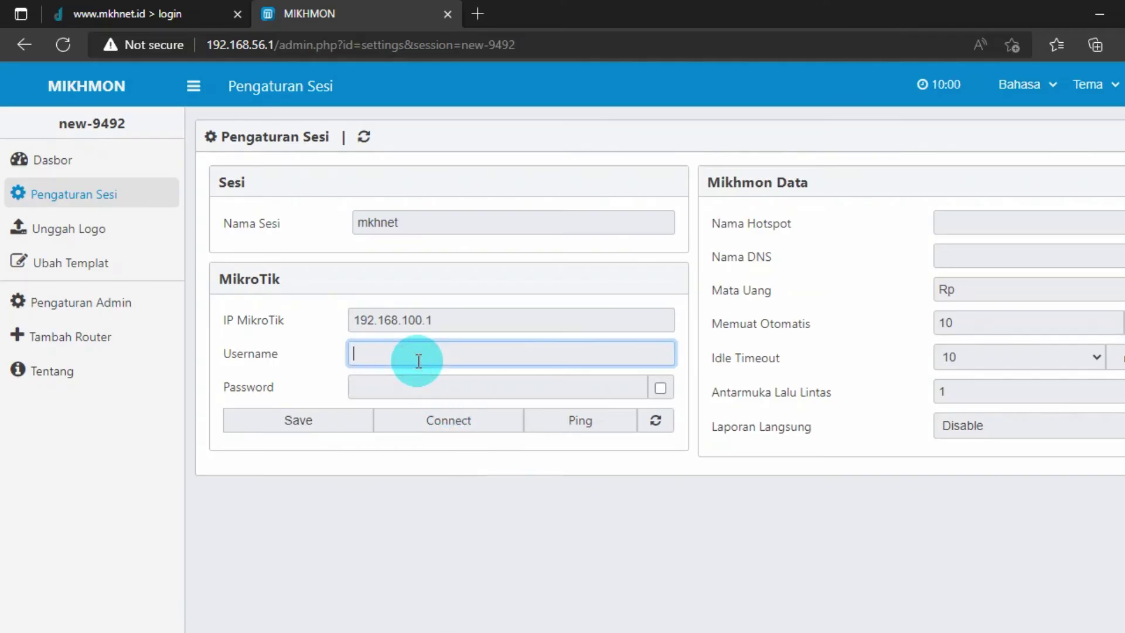
pyautogui.write('adminmkh')
pyautogui.click(416, 385)
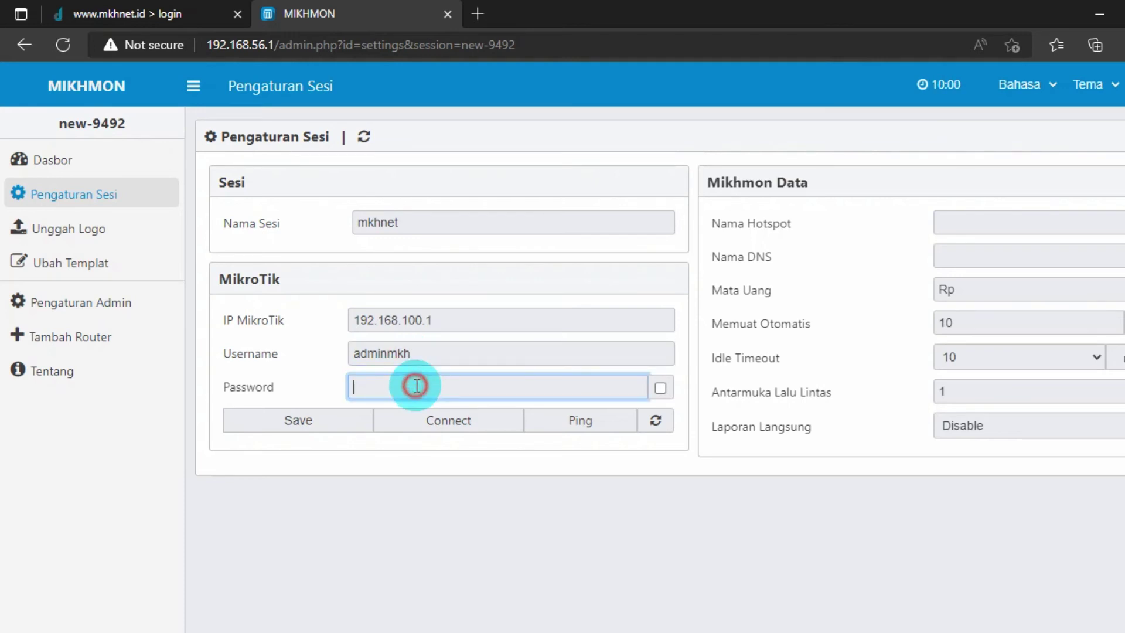
pyautogui.write('admi')
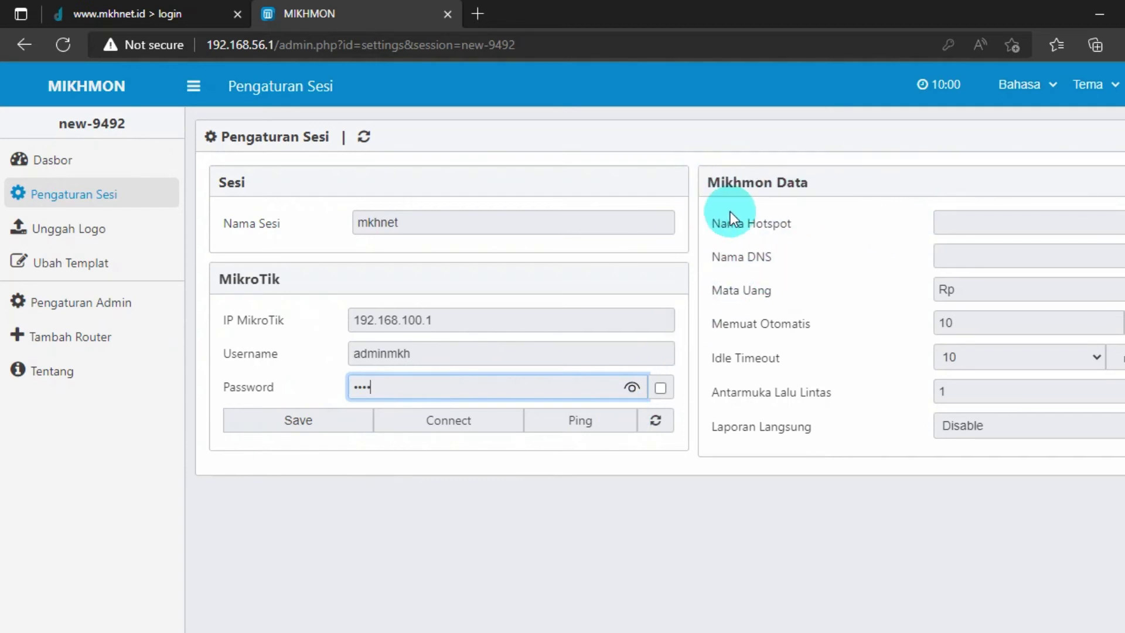
pyautogui.click(949, 221)
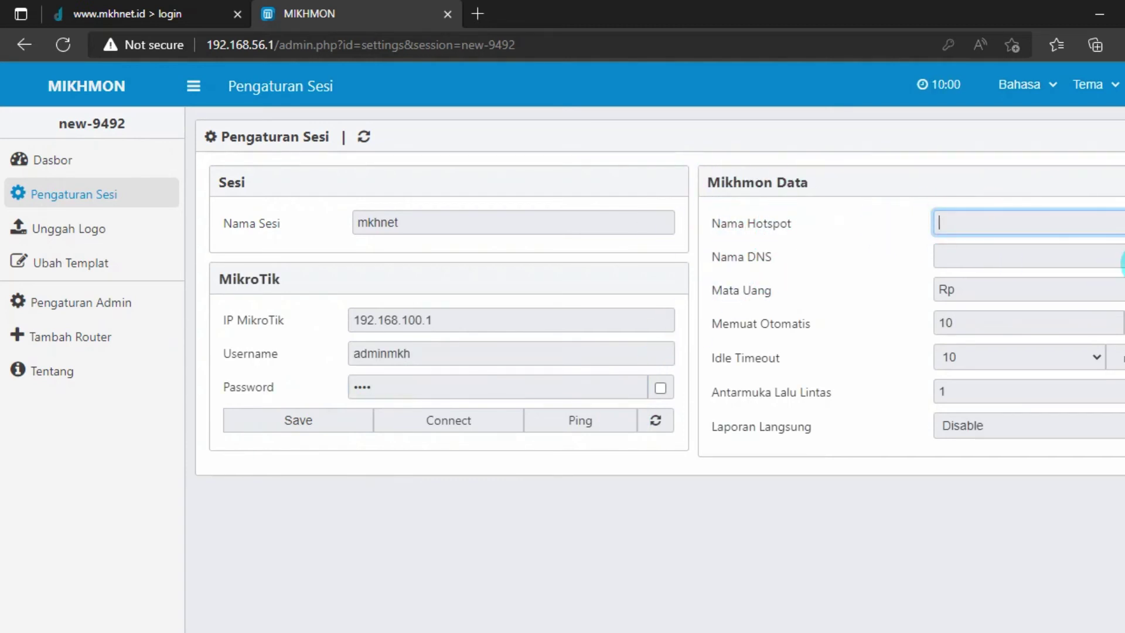
pyautogui.write('mkhnet')
pyautogui.press('Tab')
pyautogui.write('ww')
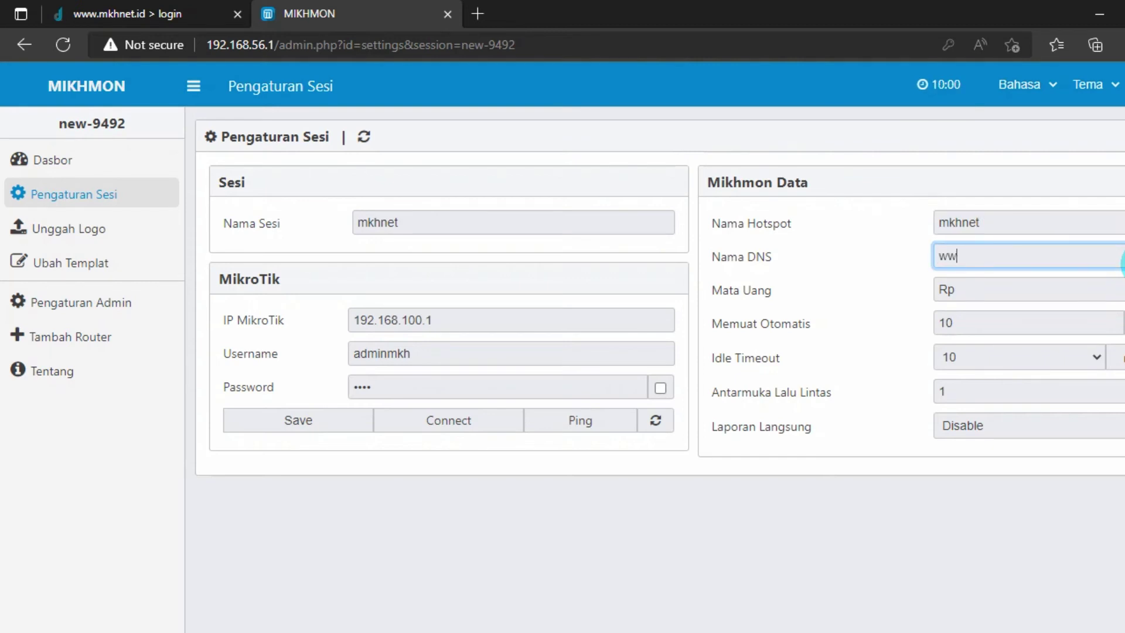
pyautogui.write('w.mkhnet.id')
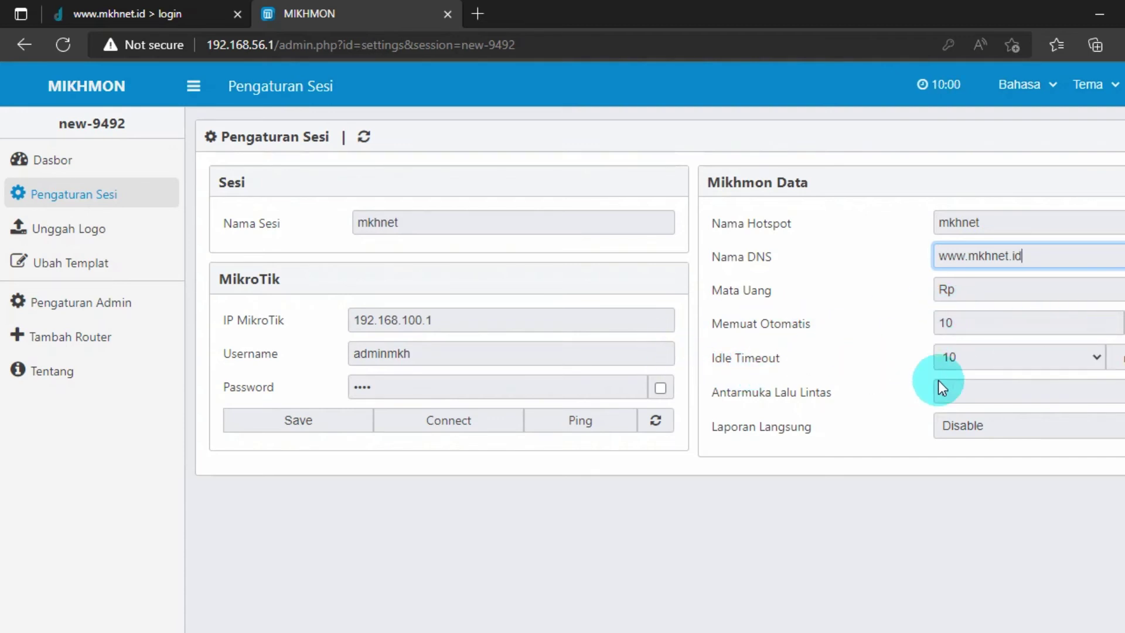
# - Set Idle Timeout to disable and Live Report to Enable, then save the session
pyautogui.click(1058, 361)
pyautogui.click(1060, 361)
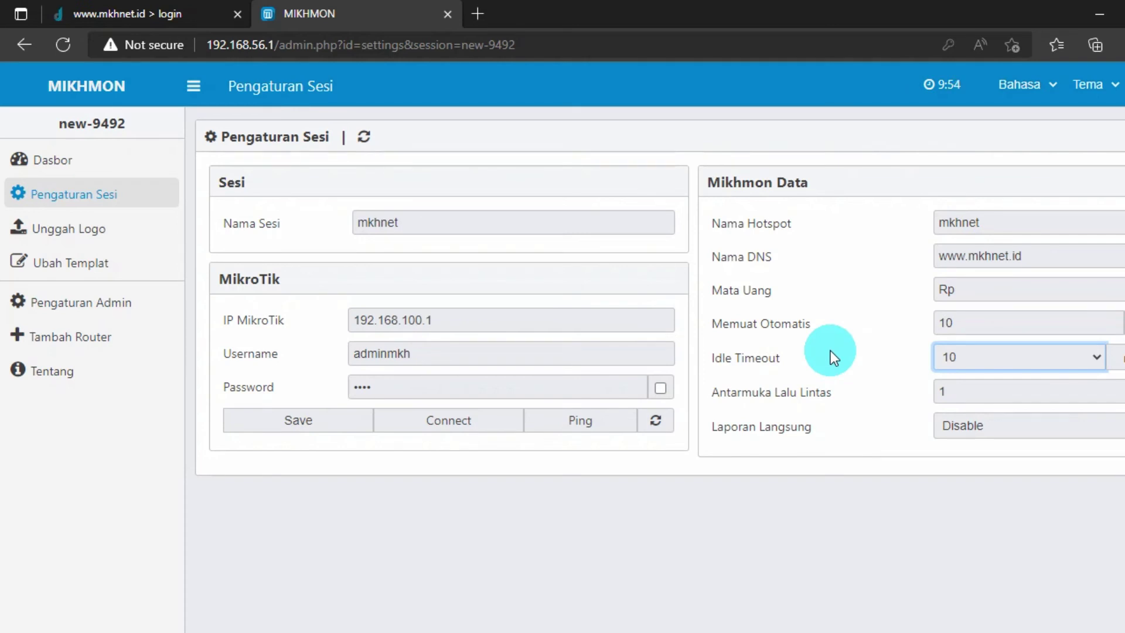
pyautogui.click(1069, 359)
pyautogui.click(964, 460)
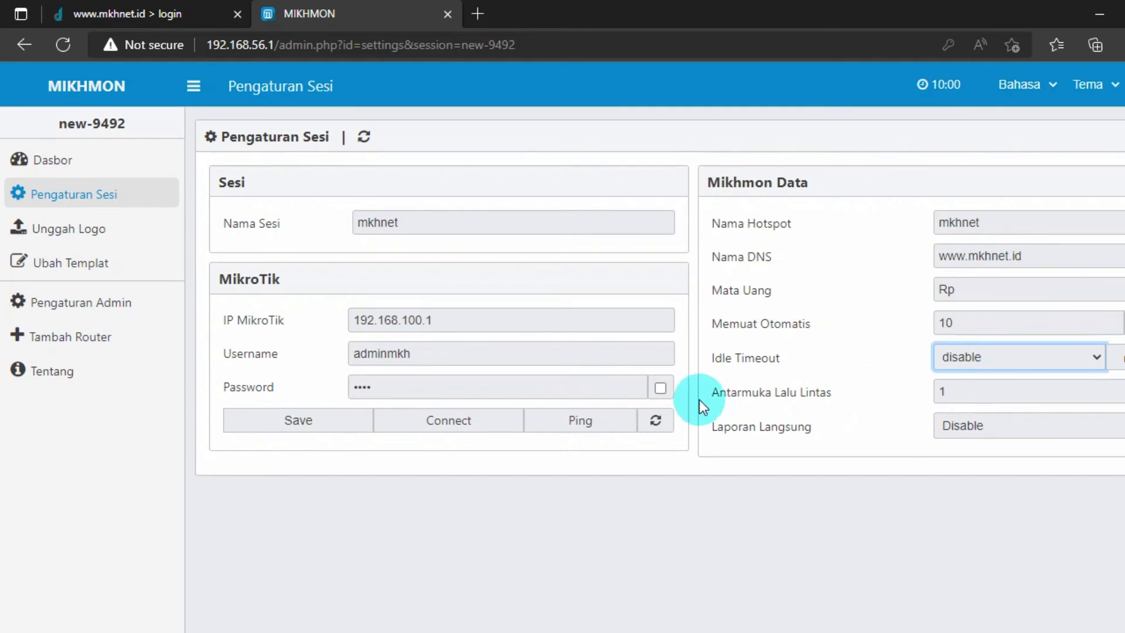
pyautogui.click(931, 443)
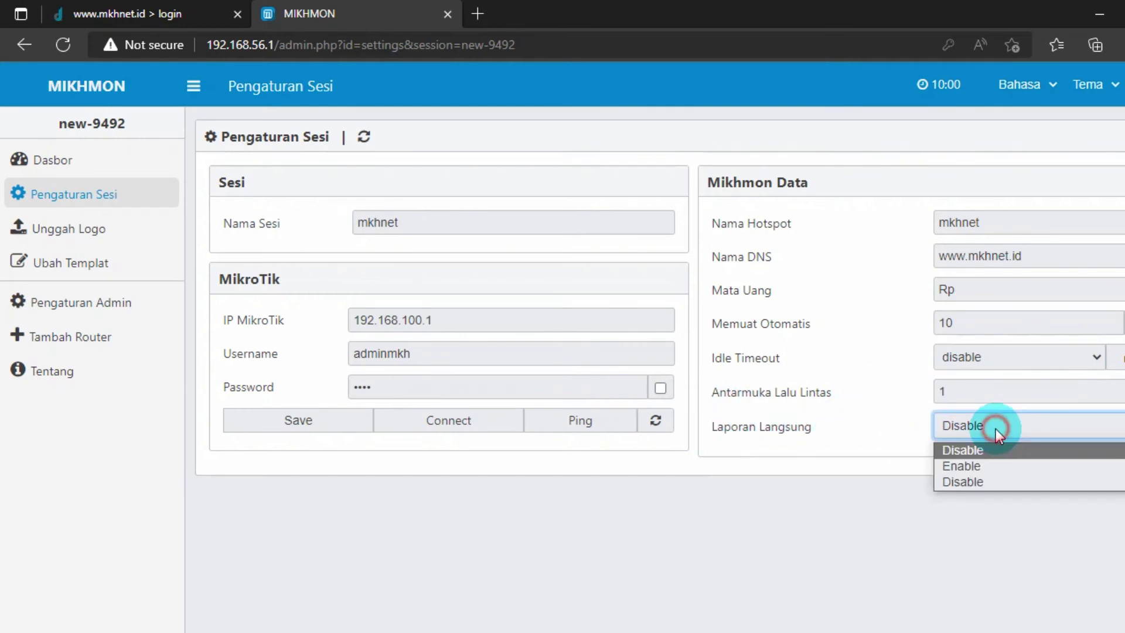
pyautogui.click(985, 465)
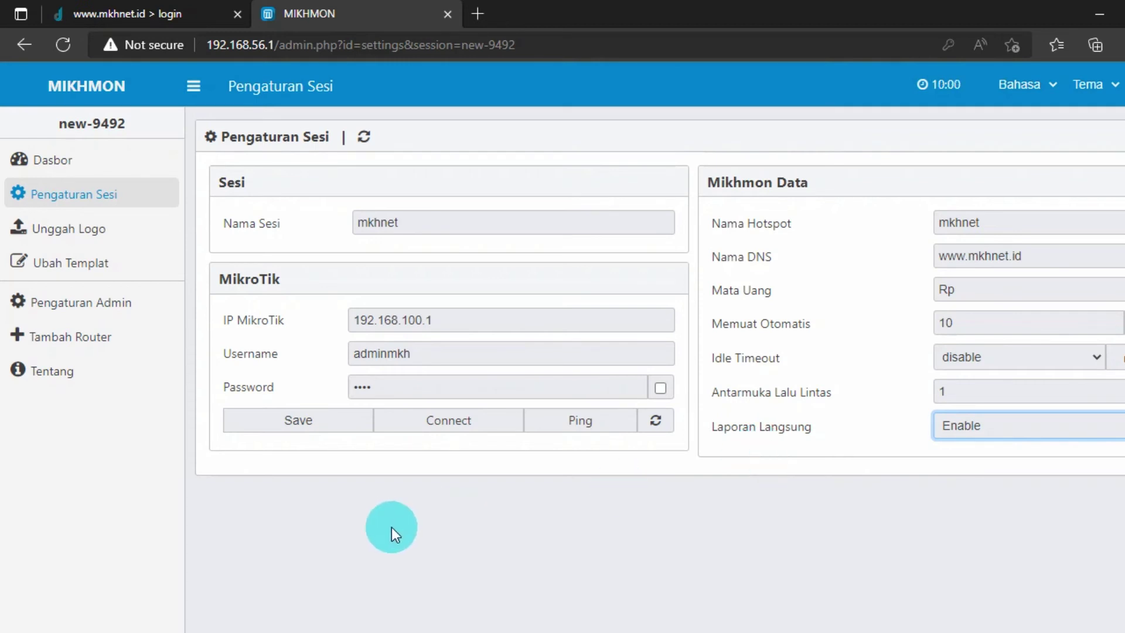
pyautogui.click(311, 431)
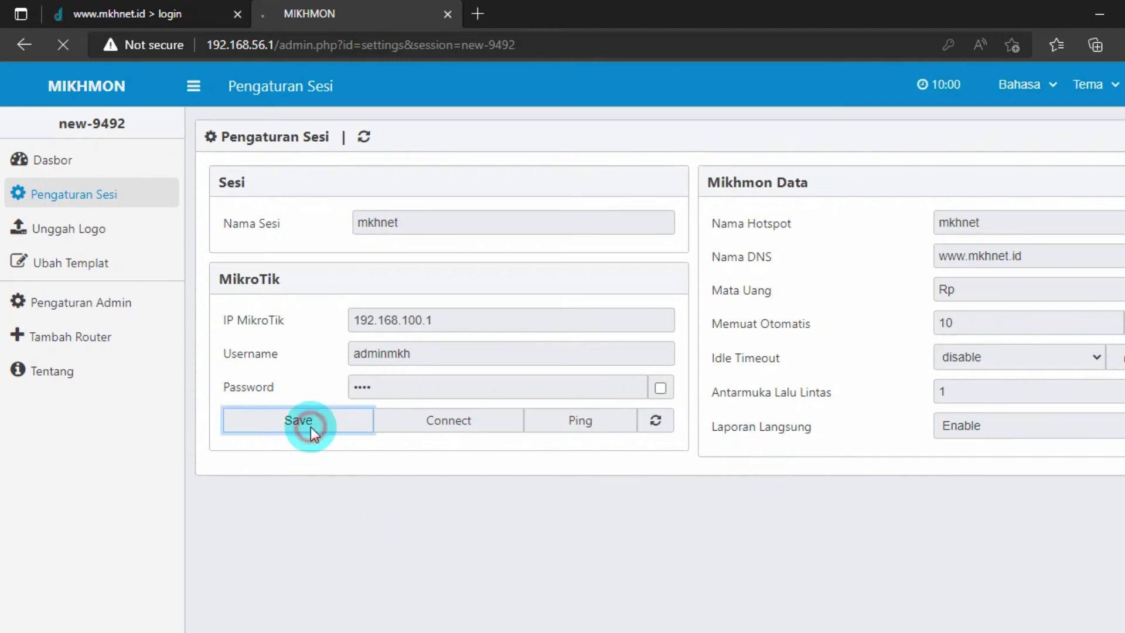
# - Connect Mikhmon to the router and dismiss the translate offer and download-manager error
pyautogui.click(434, 430)
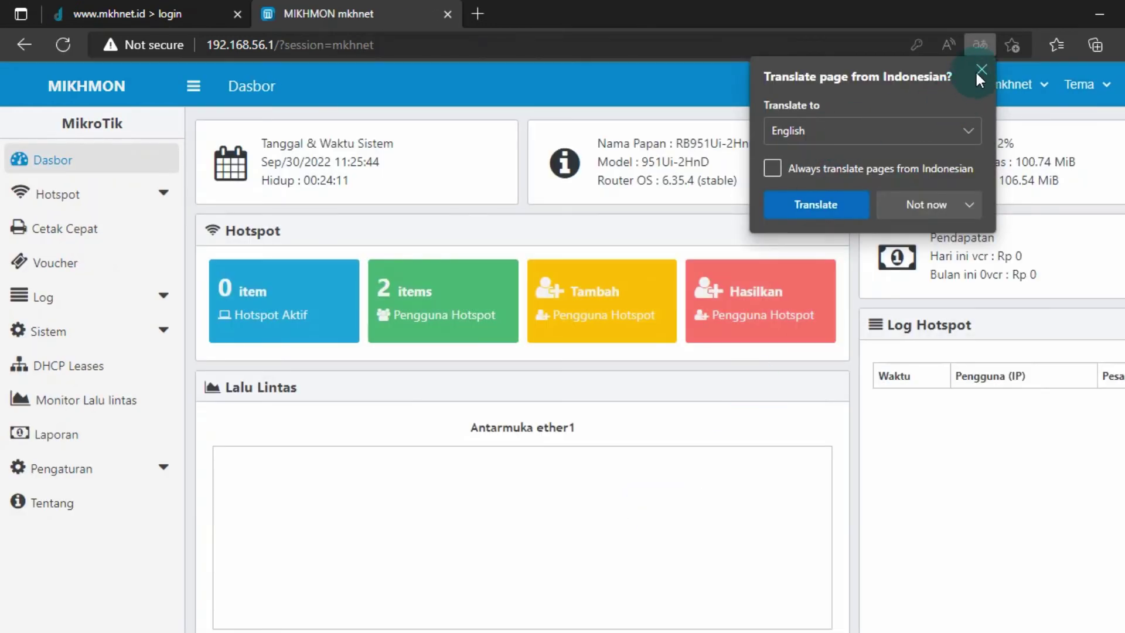
pyautogui.click(979, 70)
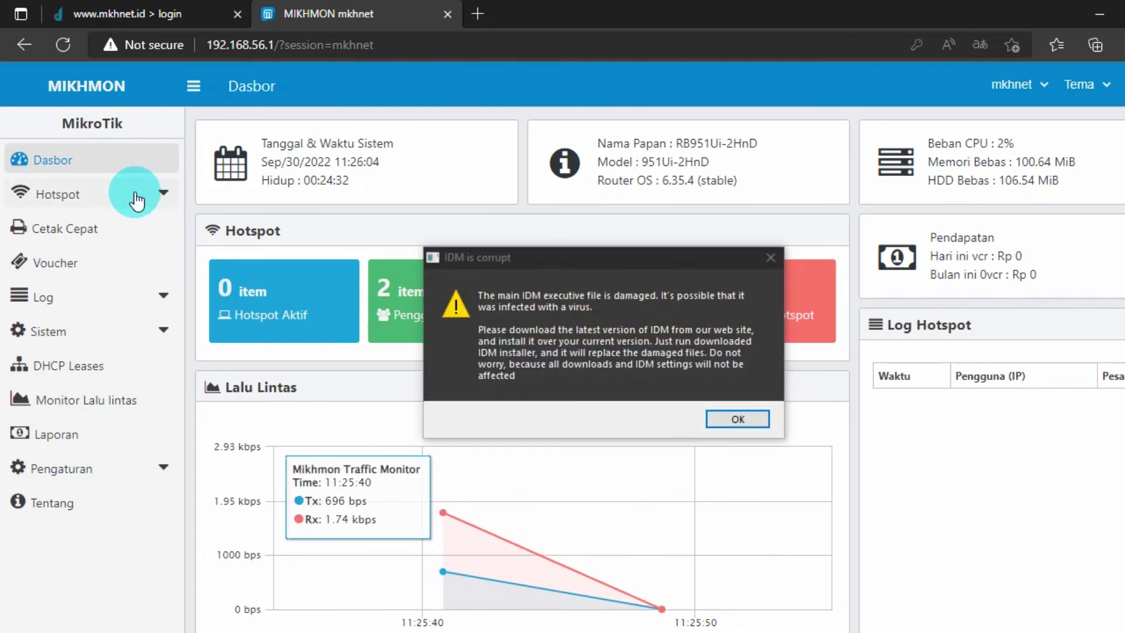
pyautogui.click(768, 258)
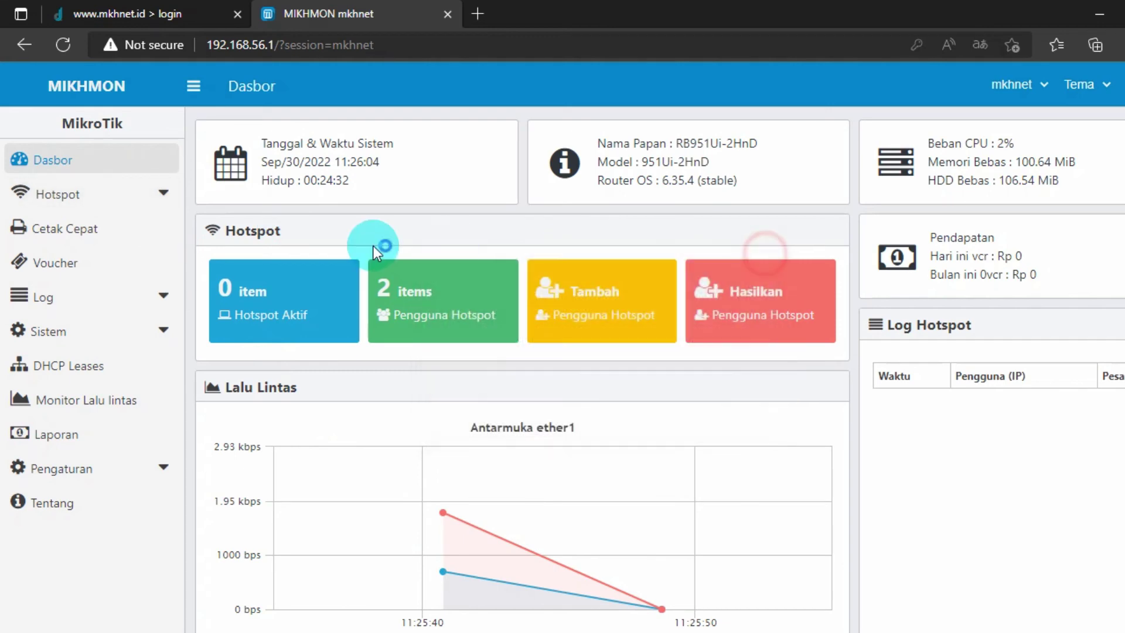
pyautogui.click(658, 14)
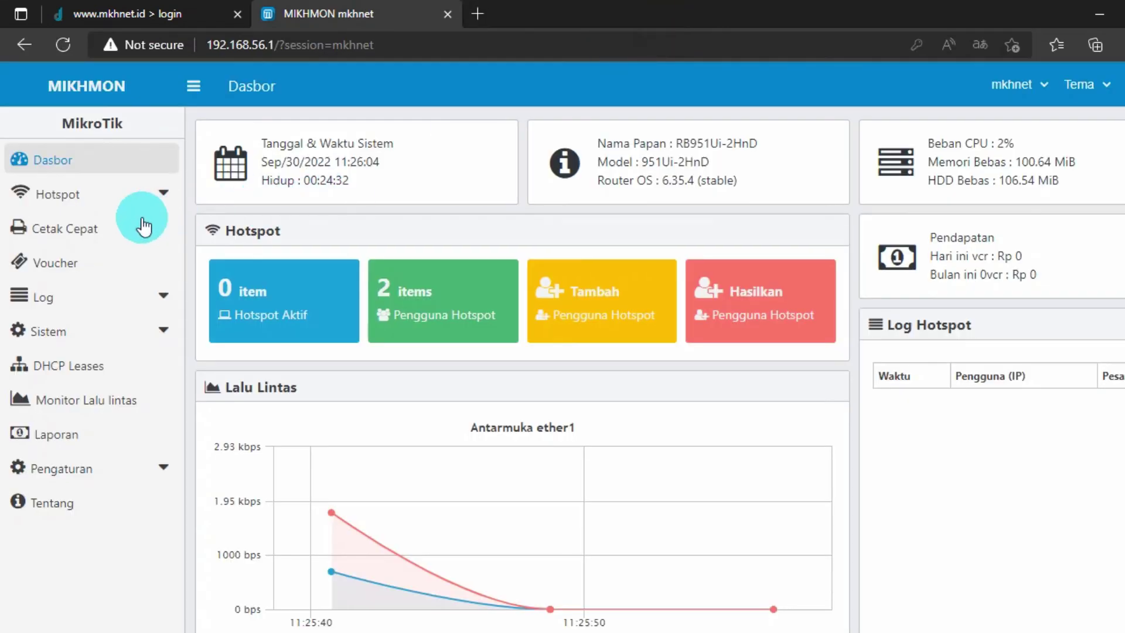
# - Open a new Tambah Profil Pengguna form under Hotspot > Profil Pengguna
pyautogui.click(95, 201)
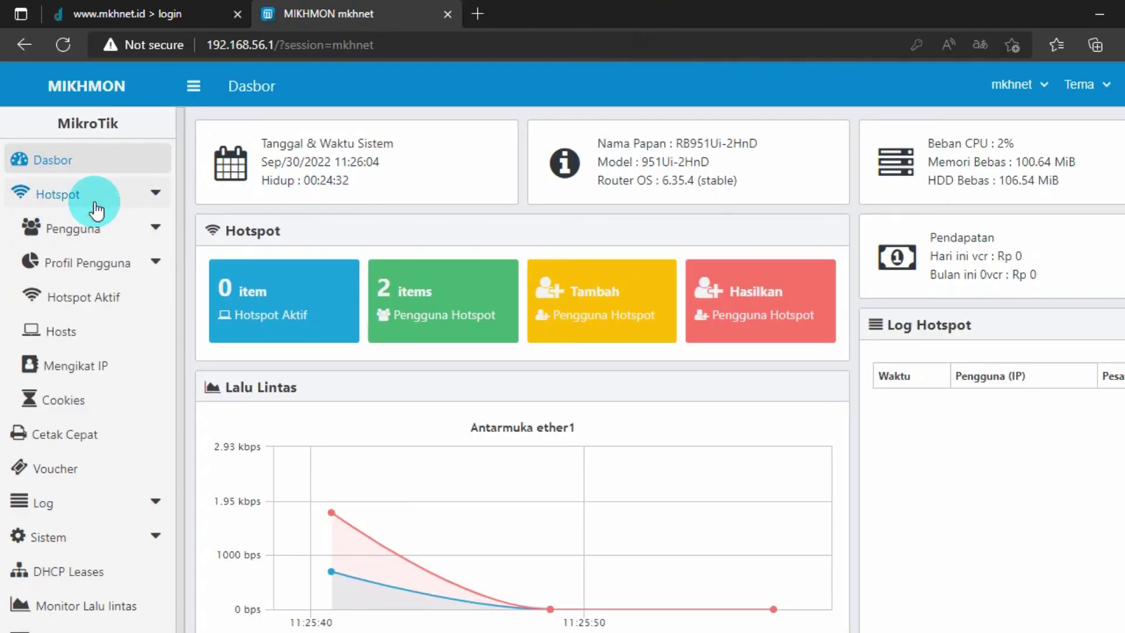
pyautogui.click(154, 273)
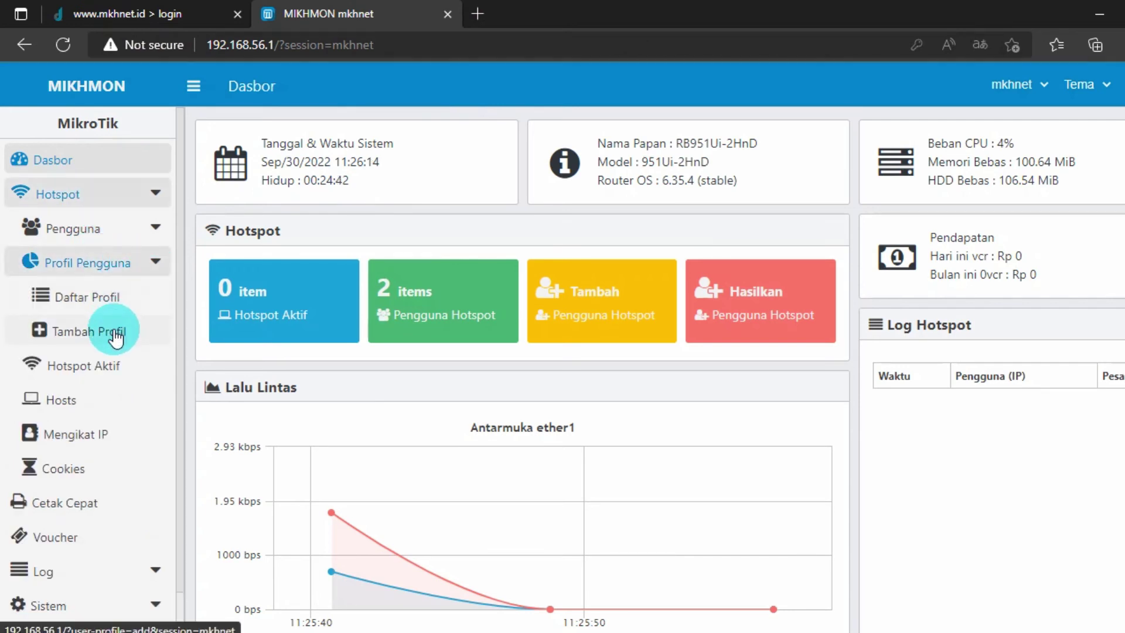
pyautogui.click(145, 348)
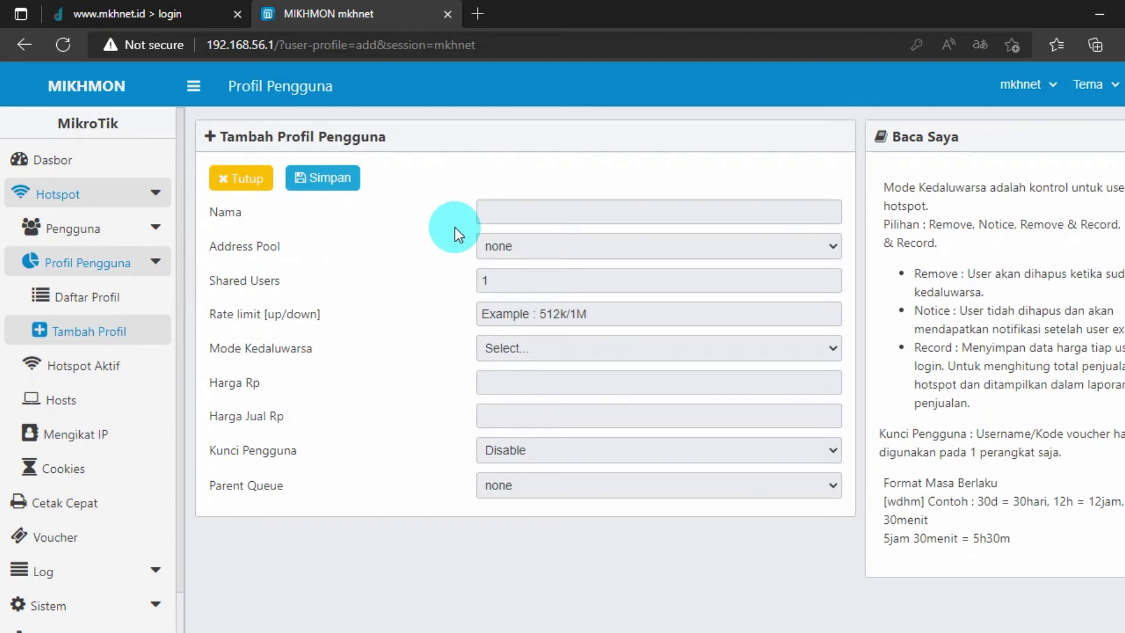
# - Name the new profile 3jam2000 and keep the address pool as none
pyautogui.click(479, 220)
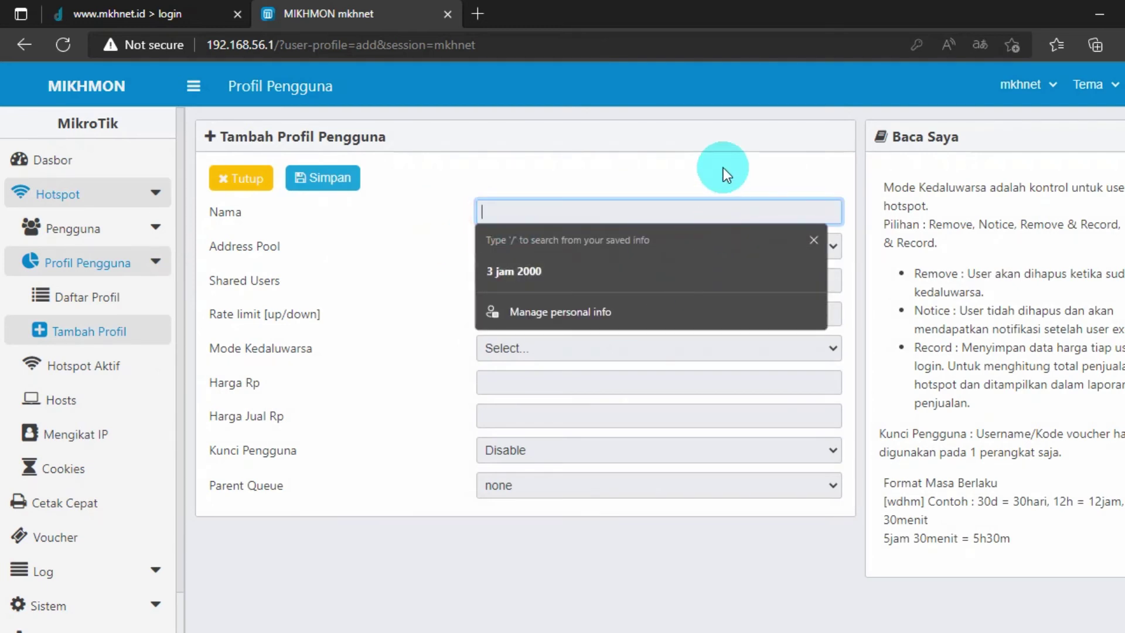
pyautogui.write('3jam2000')
pyautogui.click(630, 243)
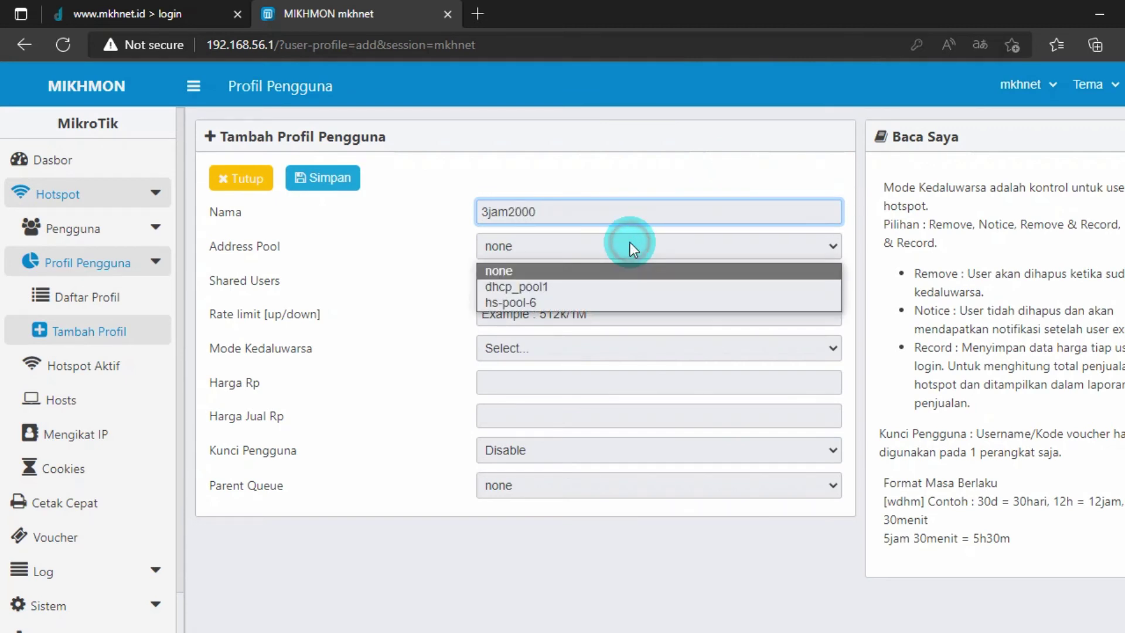
pyautogui.click(630, 241)
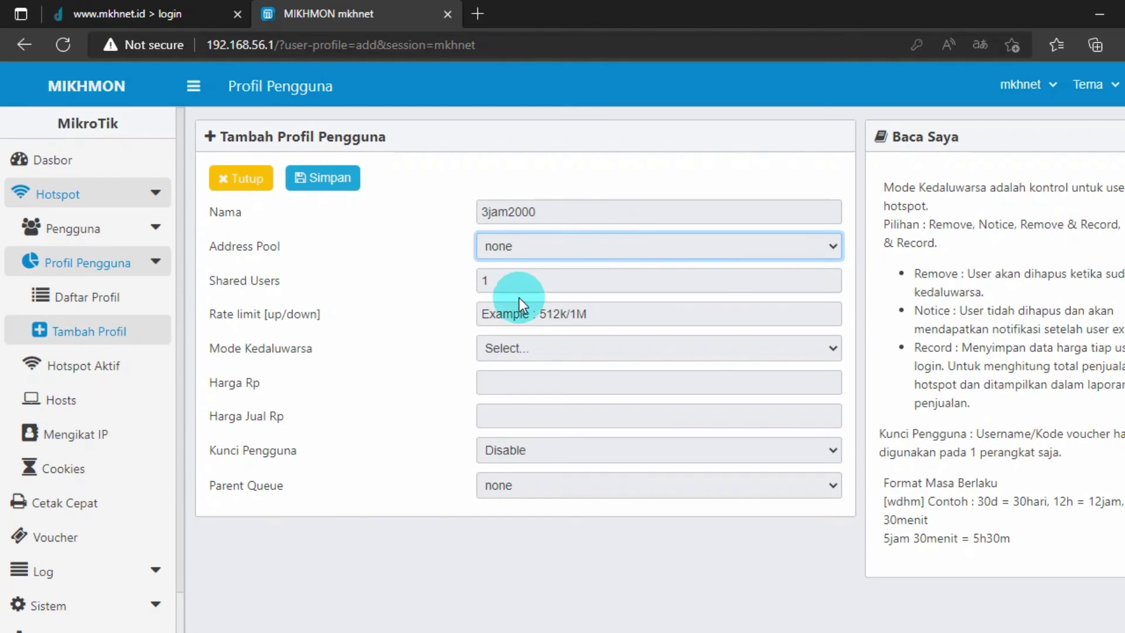
# - Set the rate limit to 2m/2m and choose Remove & Record as the expiry mode
pyautogui.click(612, 313)
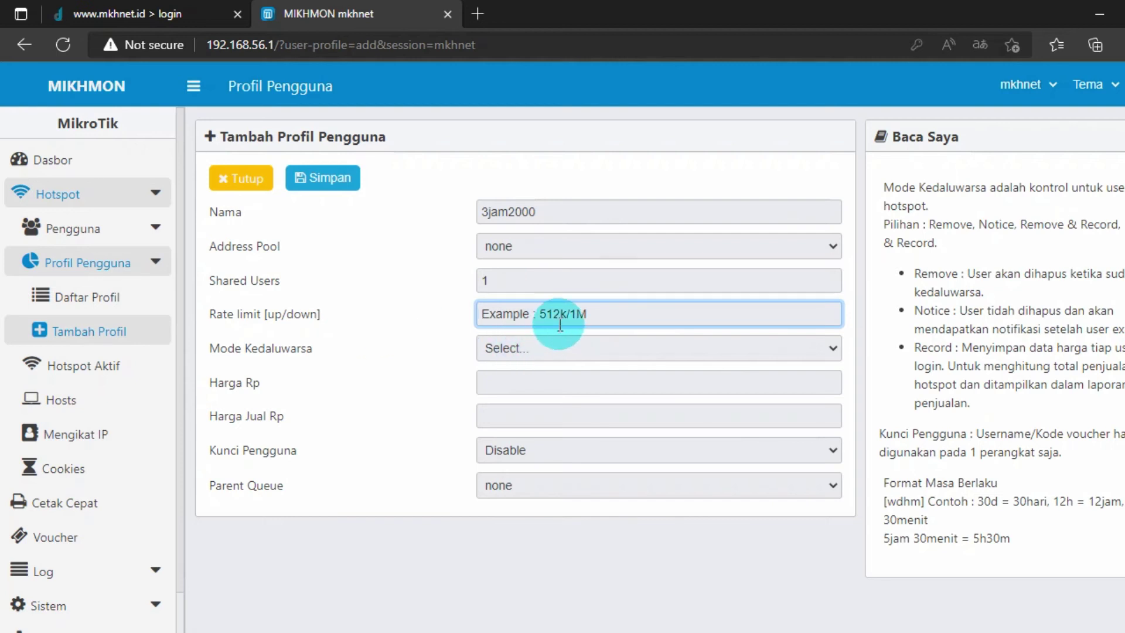
pyautogui.write('2m')
pyautogui.write('/2m')
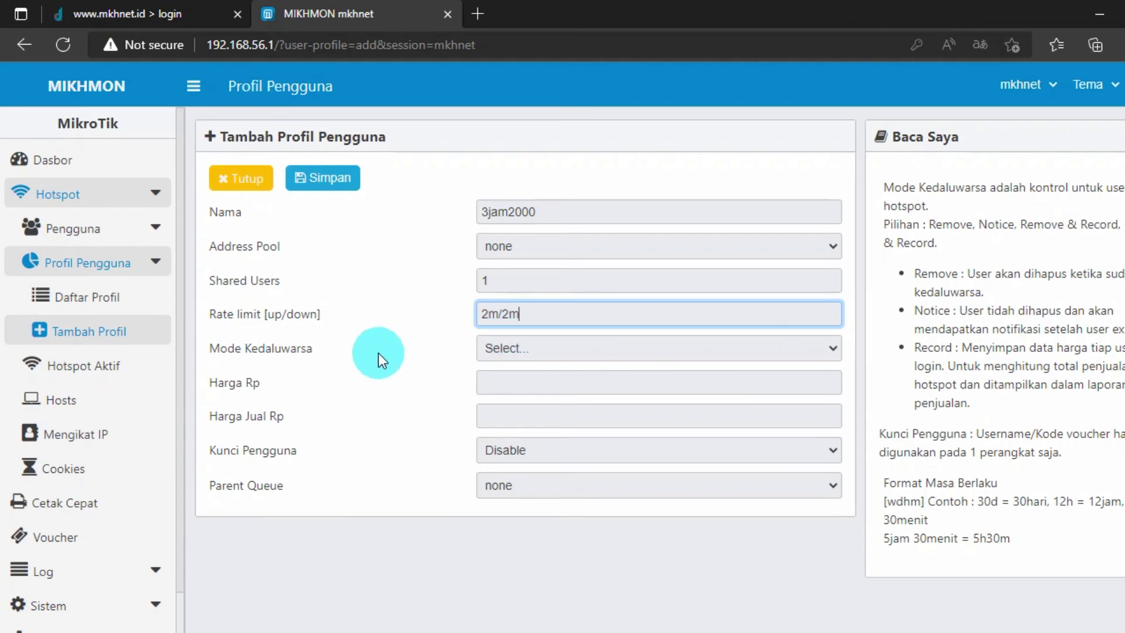
pyautogui.click(532, 351)
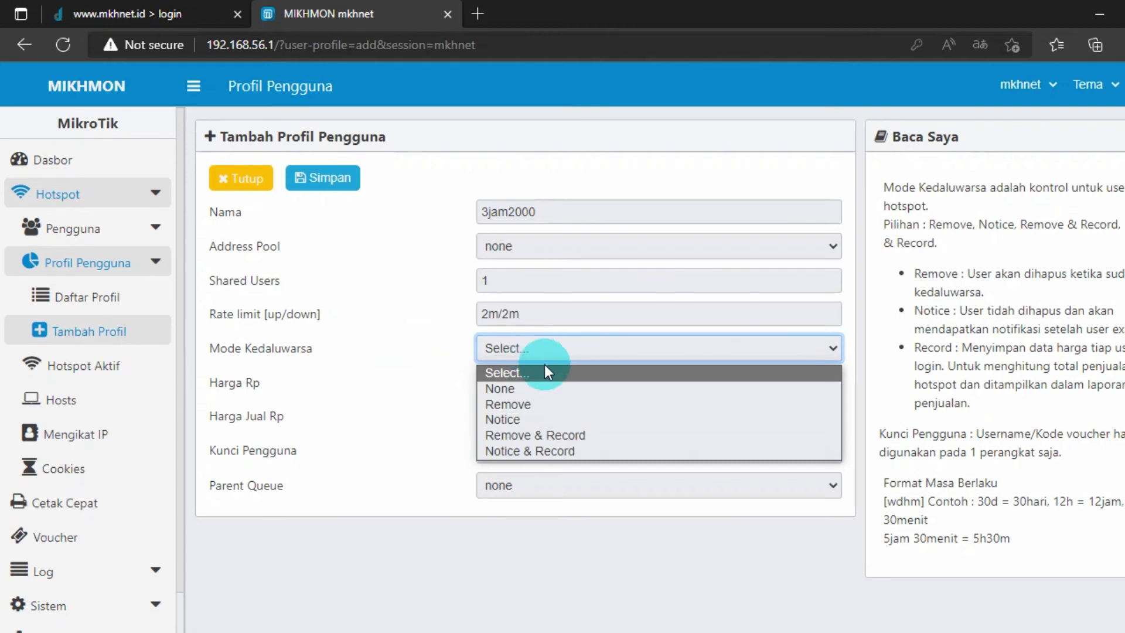
pyautogui.click(560, 435)
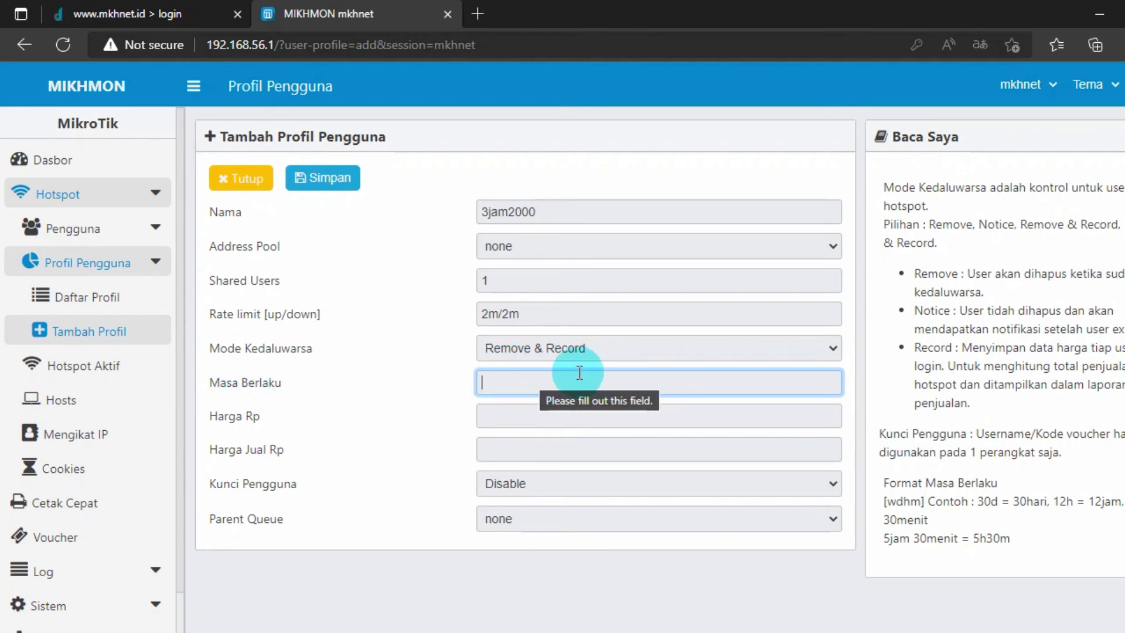
# - Enter validity 1d, price 1000 and selling price 2000, then save the 3jam2000 profile
pyautogui.write('1')
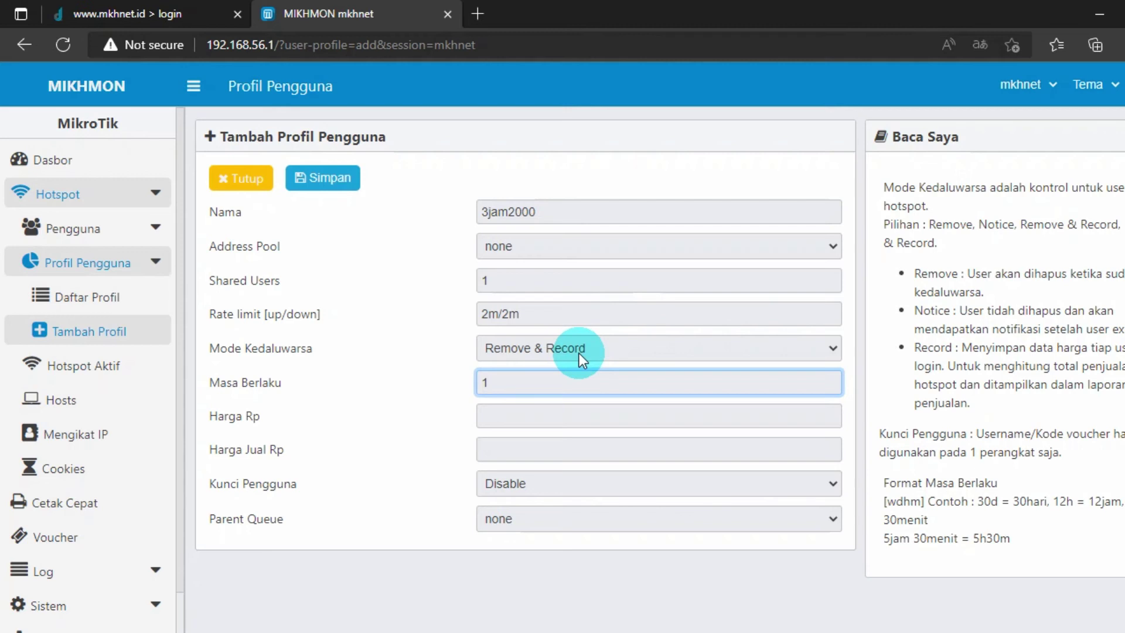
pyautogui.write('d')
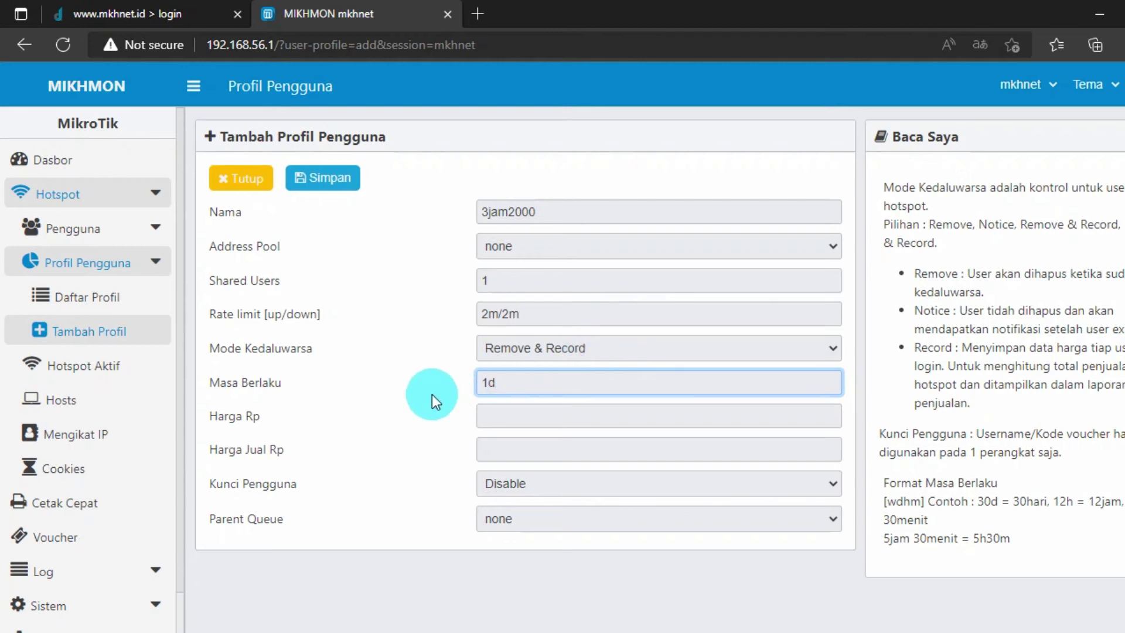
pyautogui.click(496, 421)
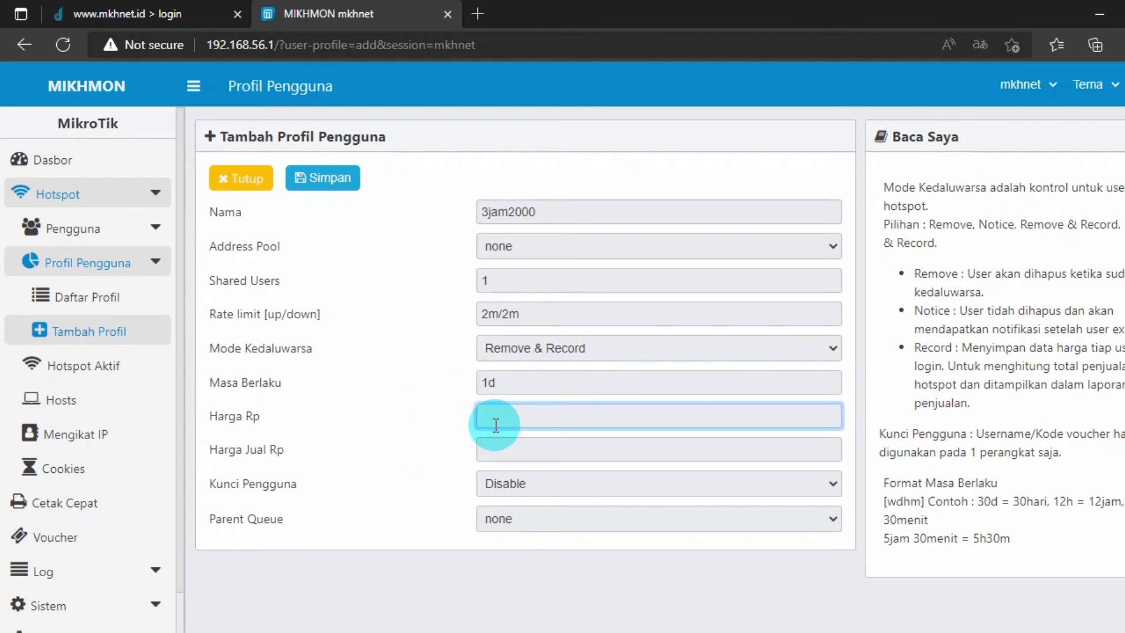
pyautogui.write('100')
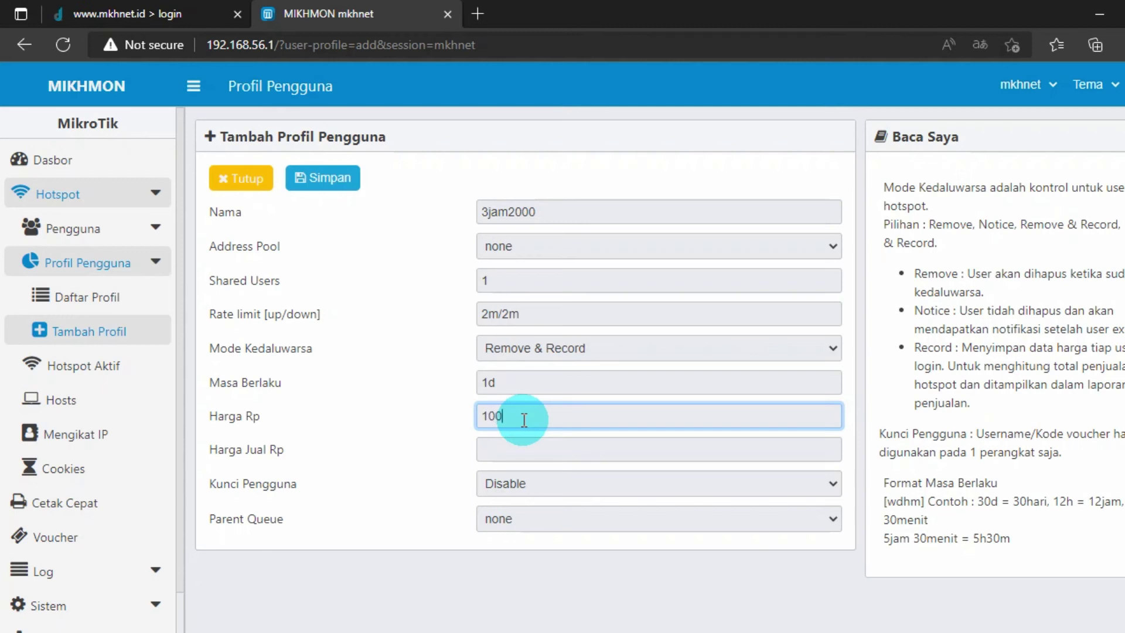
pyautogui.write('0')
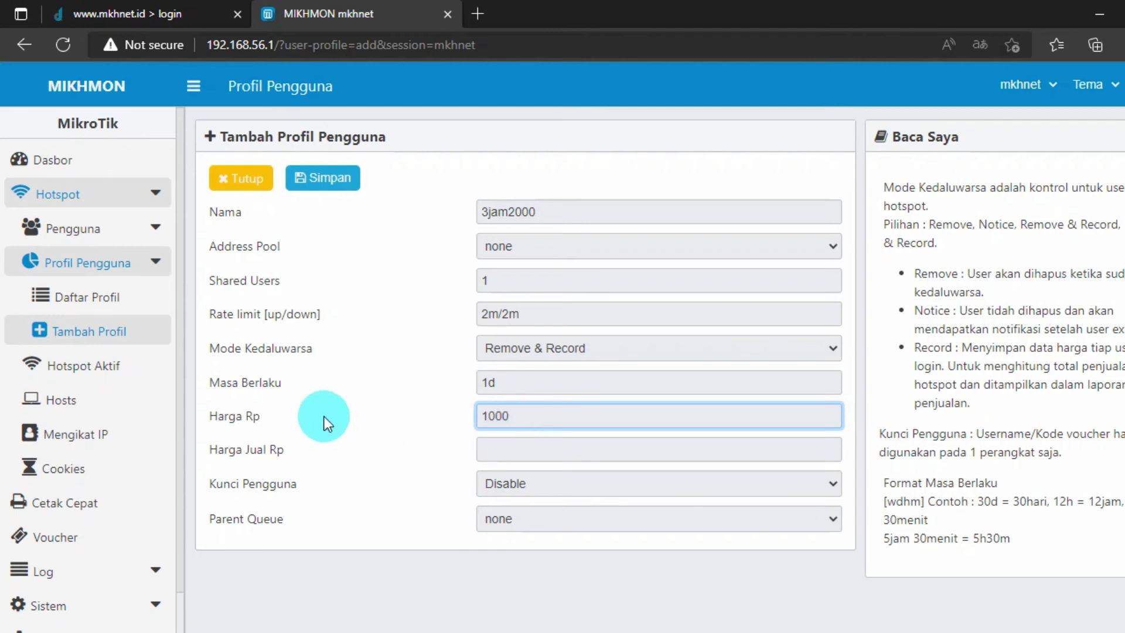
pyautogui.click(535, 449)
pyautogui.write('2')
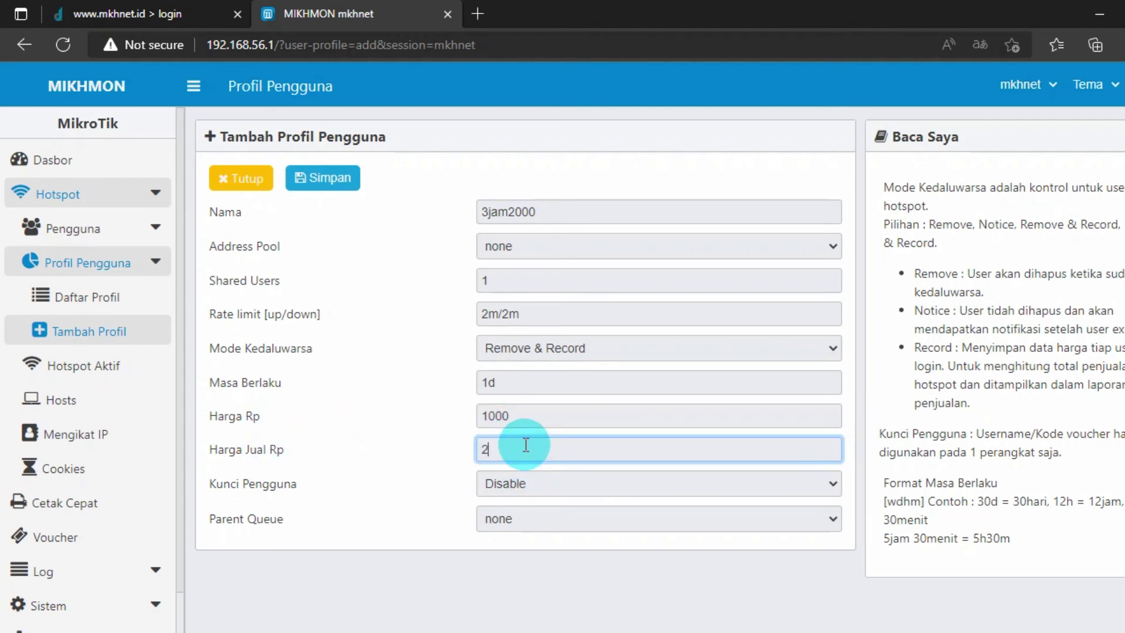
pyautogui.write('000')
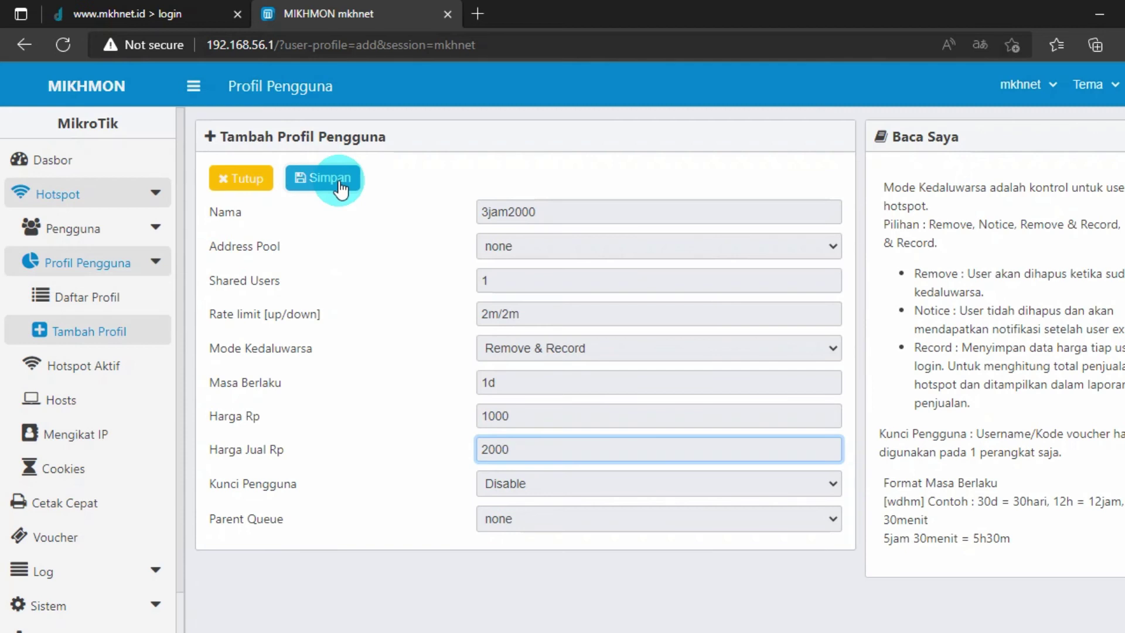
pyautogui.click(339, 182)
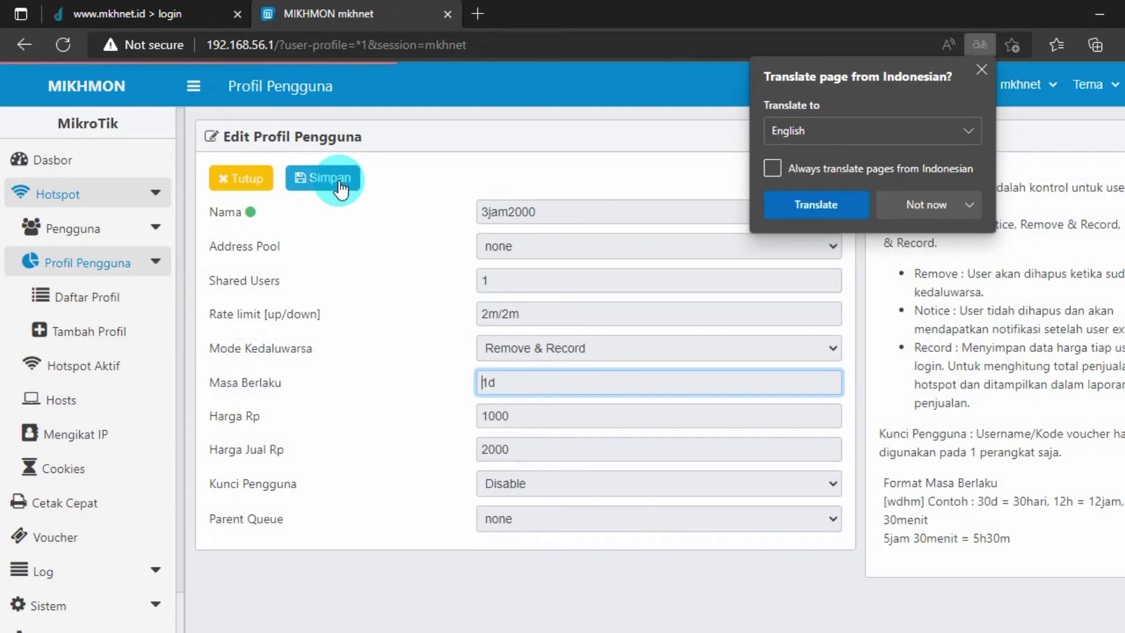
pyautogui.click(981, 70)
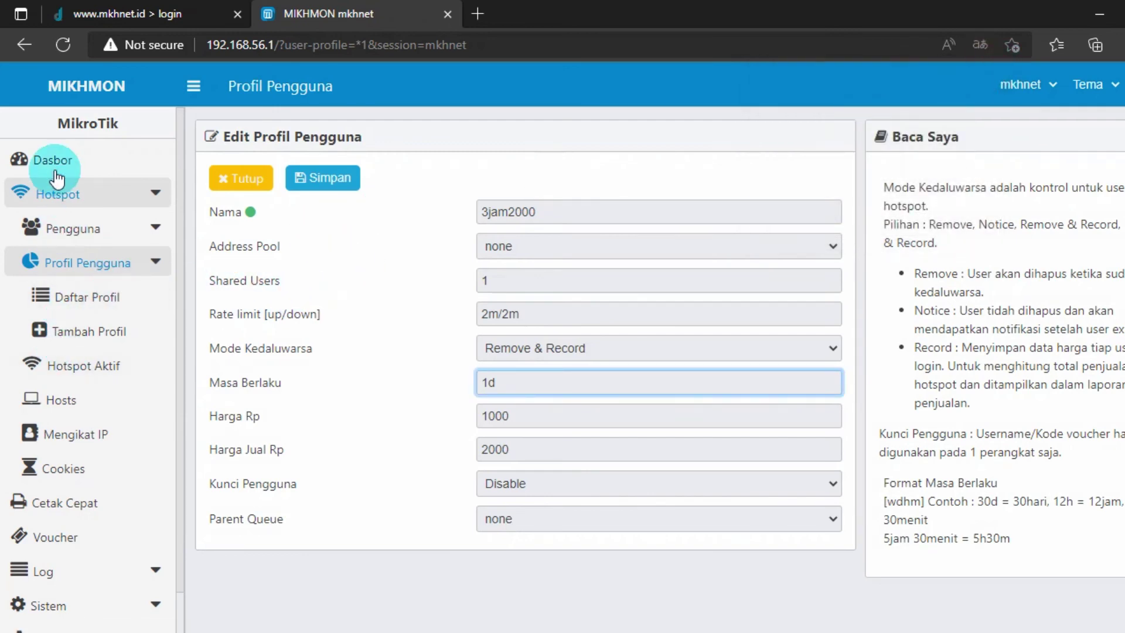
# - From the dashboard, start generating hotspot users with a quantity of 100
pyautogui.click(62, 161)
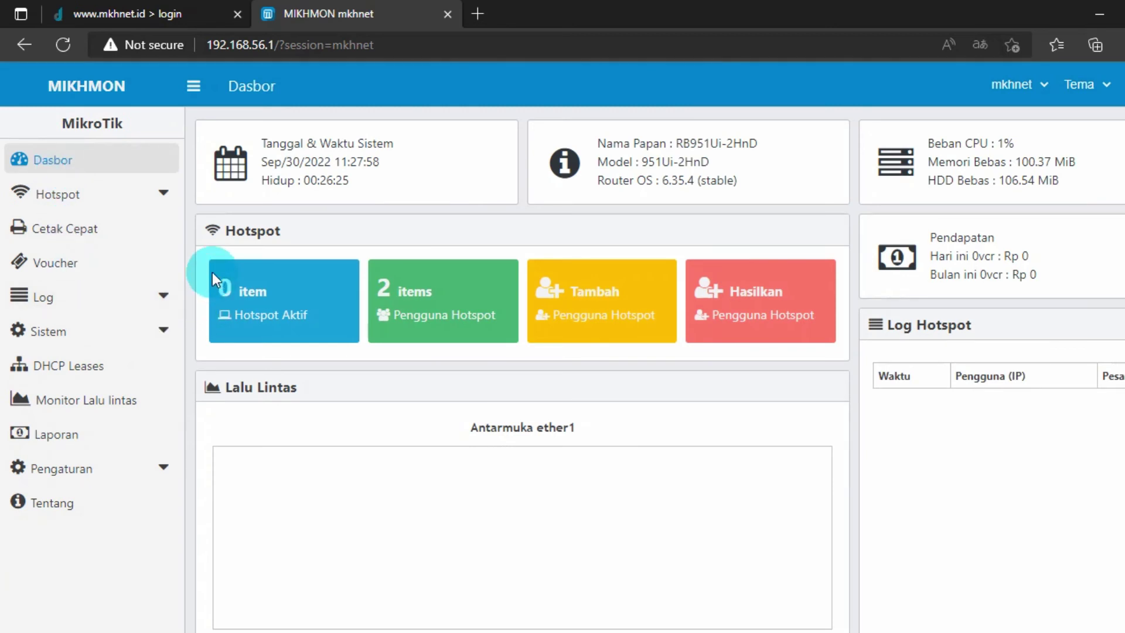
pyautogui.click(770, 328)
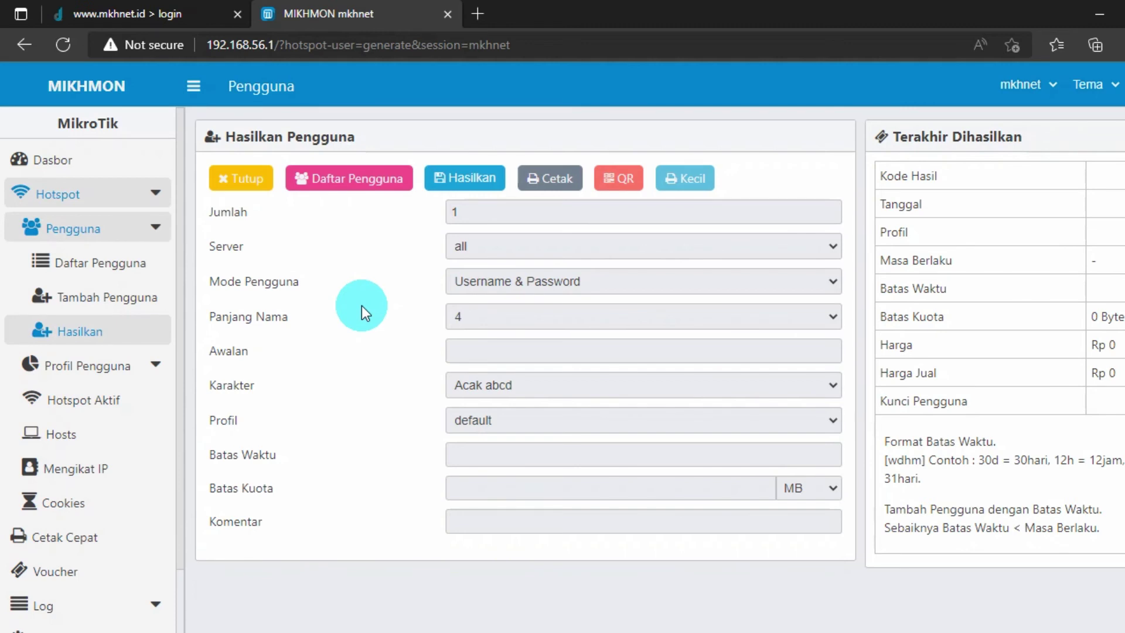
pyautogui.click(505, 218)
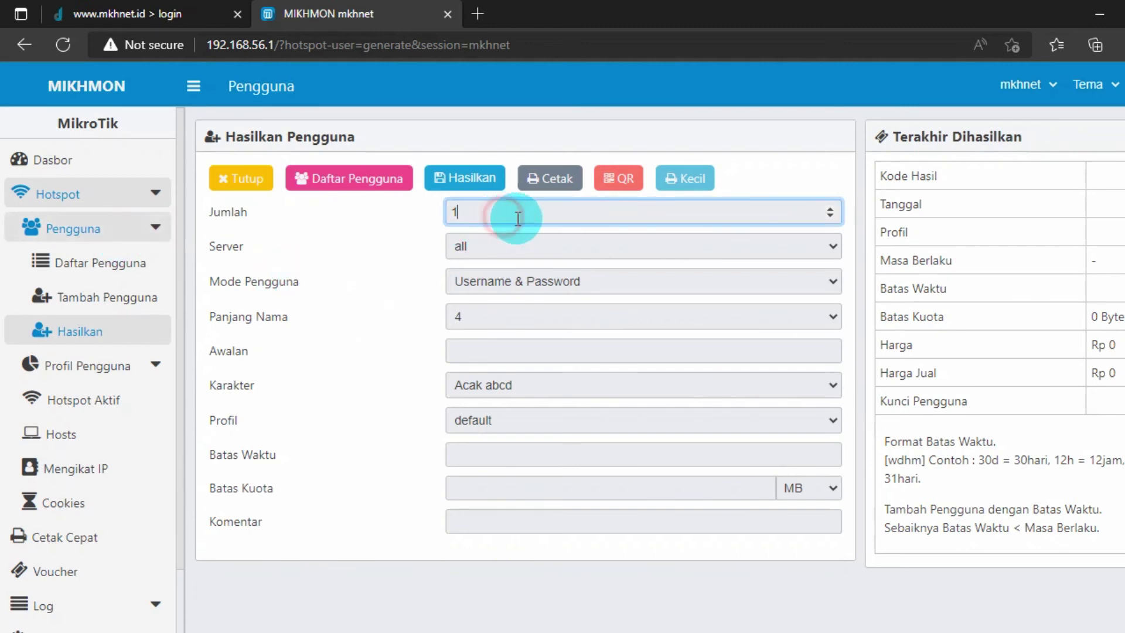
pyautogui.write('00')
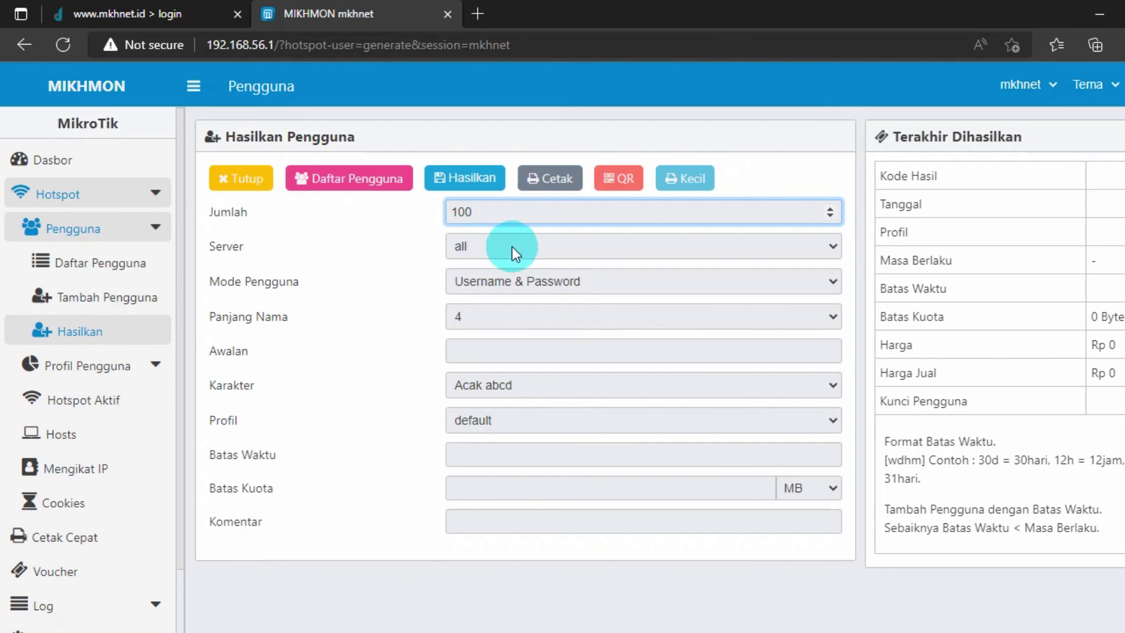
# - Set server to all, user mode to Username = Password, and name length to 6
pyautogui.click(602, 248)
pyautogui.click(603, 250)
pyautogui.click(597, 251)
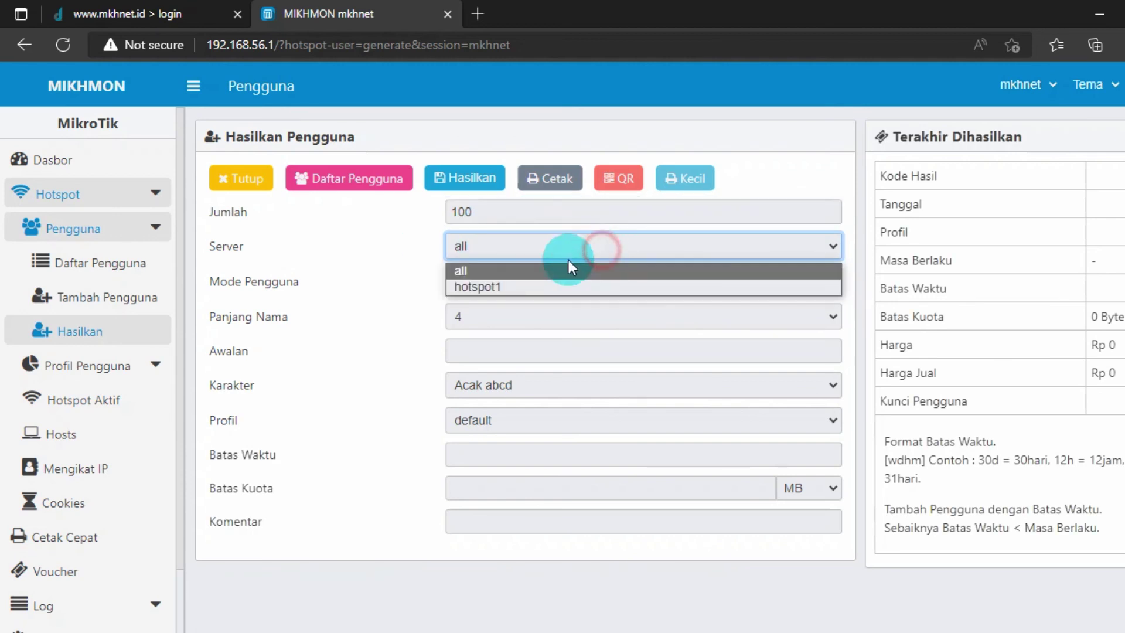
pyautogui.click(522, 286)
pyautogui.click(517, 287)
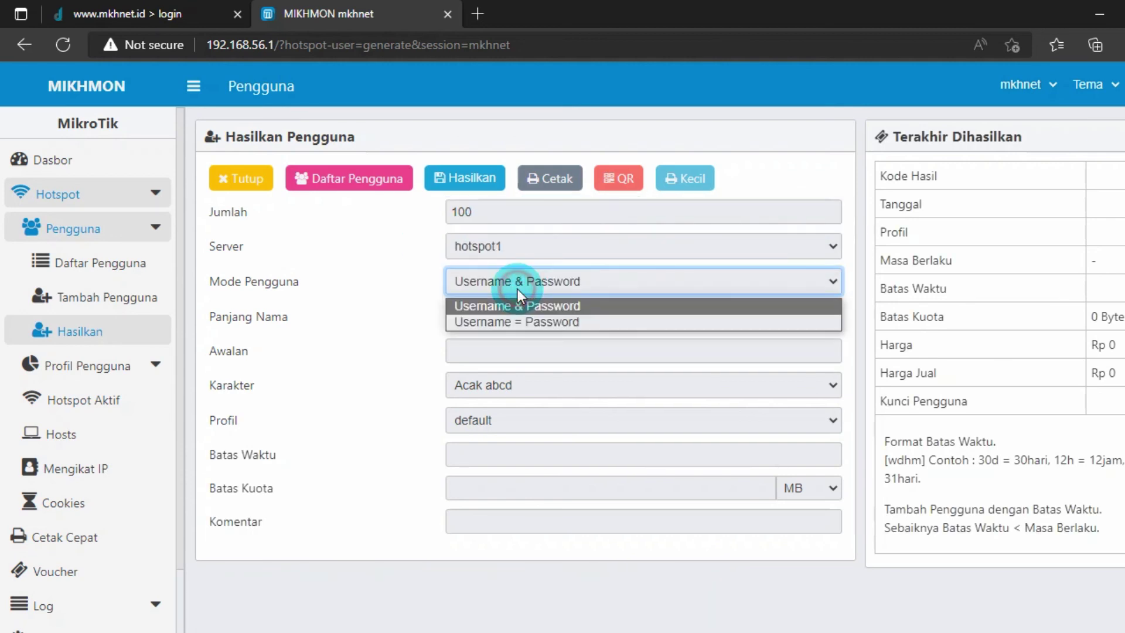
pyautogui.click(513, 322)
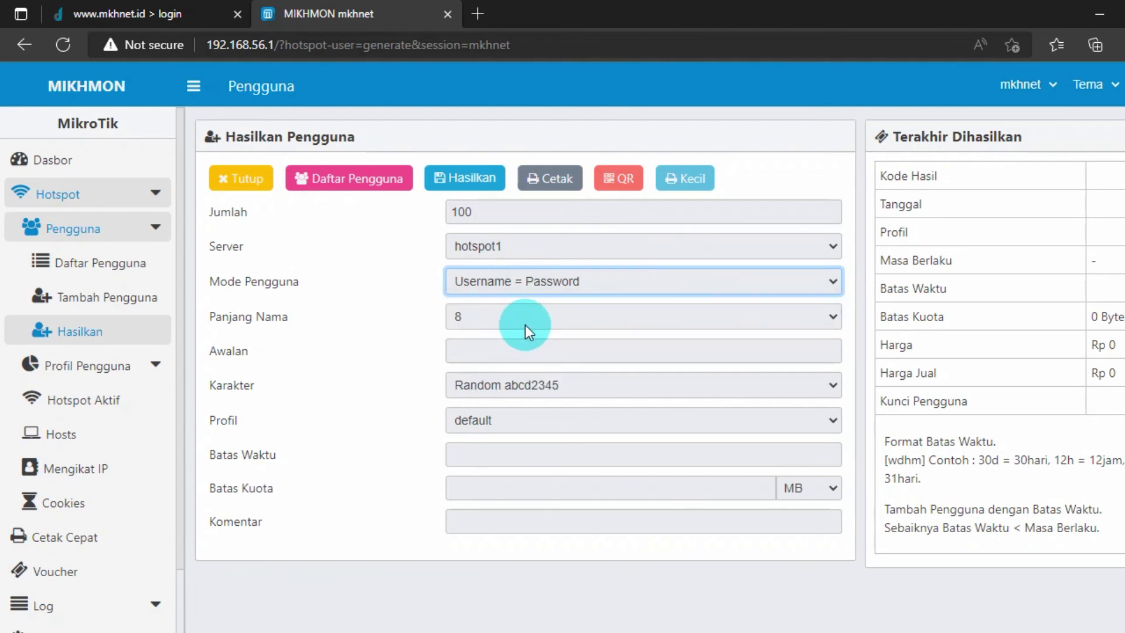
pyautogui.click(473, 246)
pyautogui.click(481, 269)
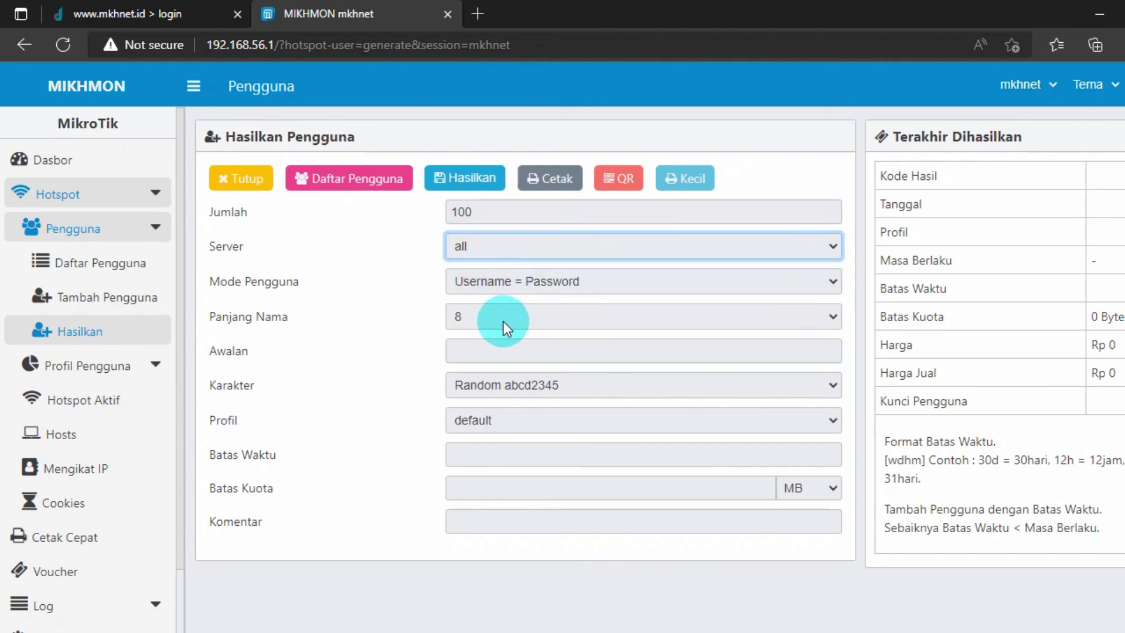
pyautogui.click(484, 322)
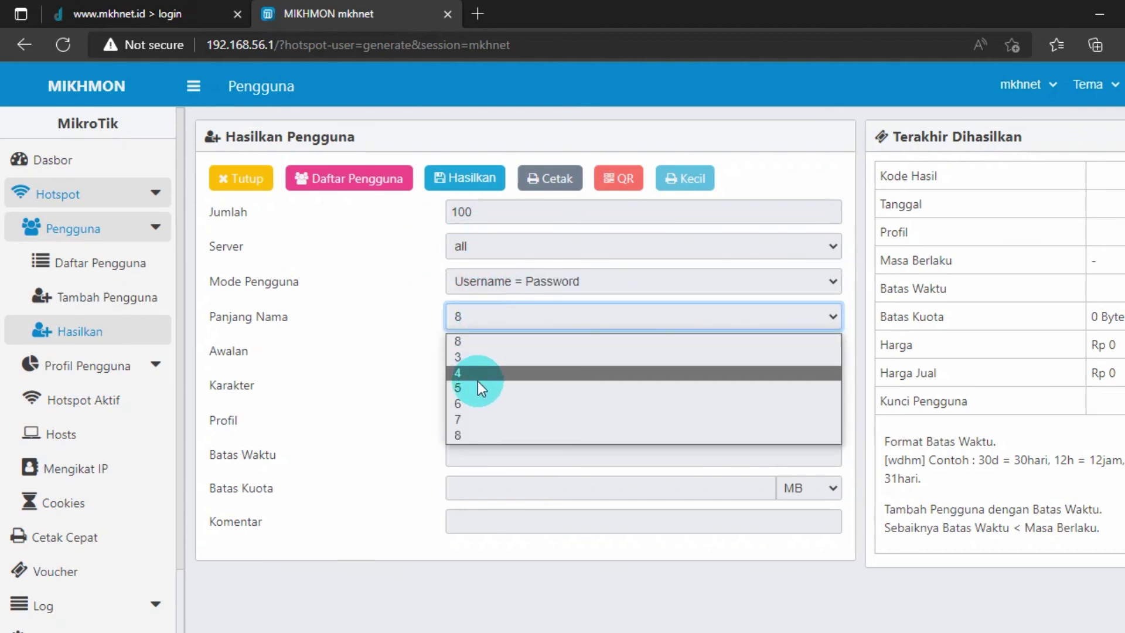
pyautogui.click(475, 402)
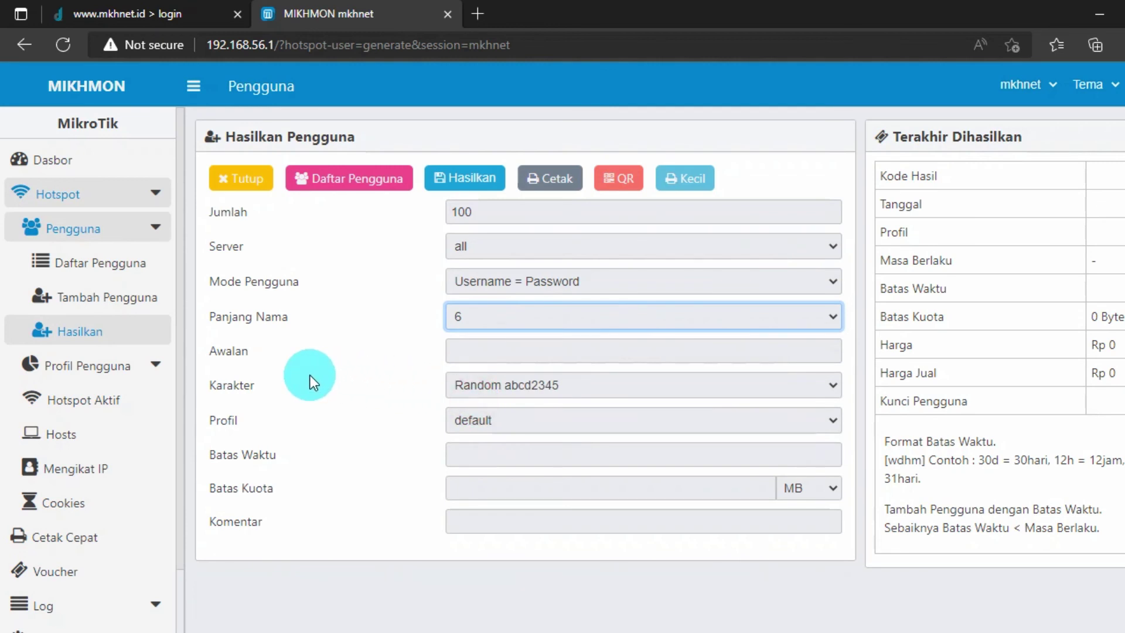
pyautogui.click(605, 384)
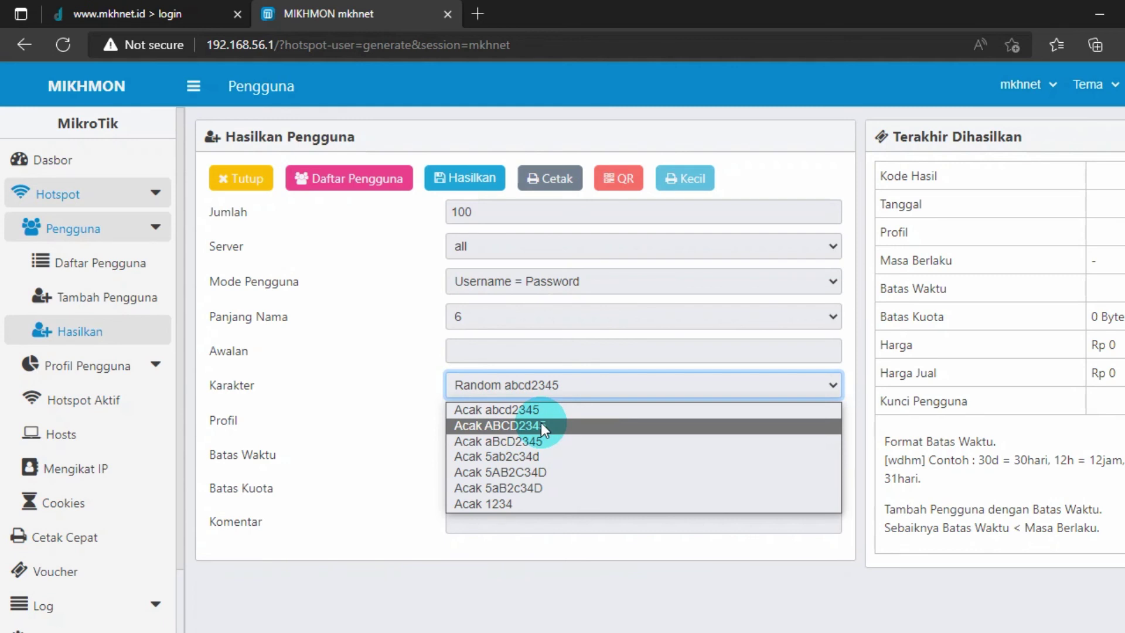
# - Generate the users with Acak 1234 digit codes, profile 3jam2000 and a 3d time limit
pyautogui.click(498, 505)
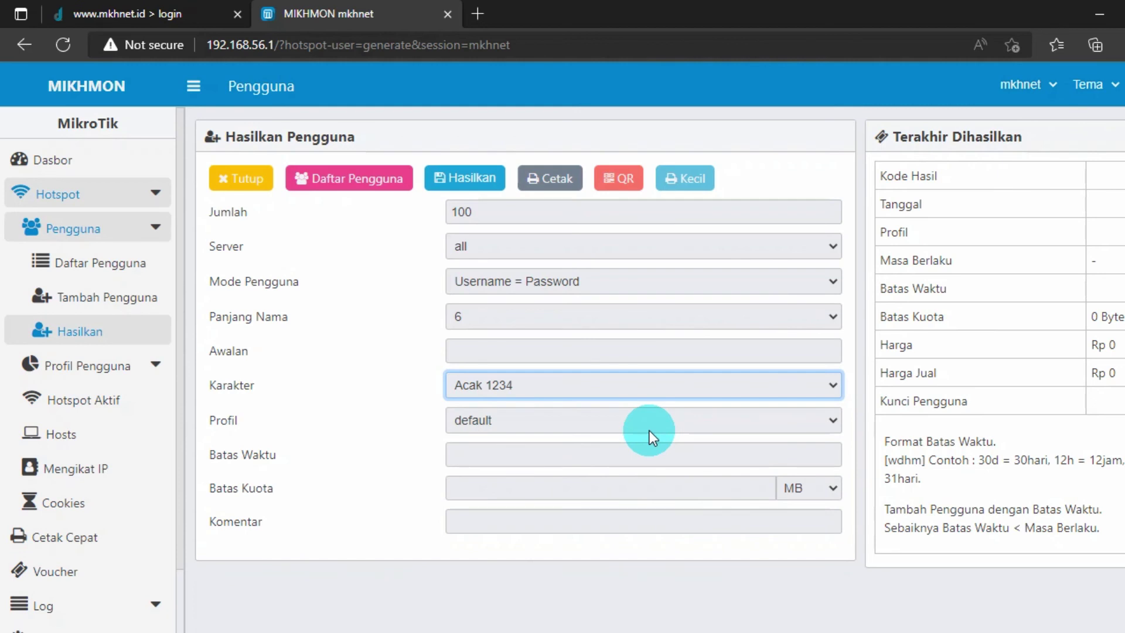
pyautogui.click(477, 421)
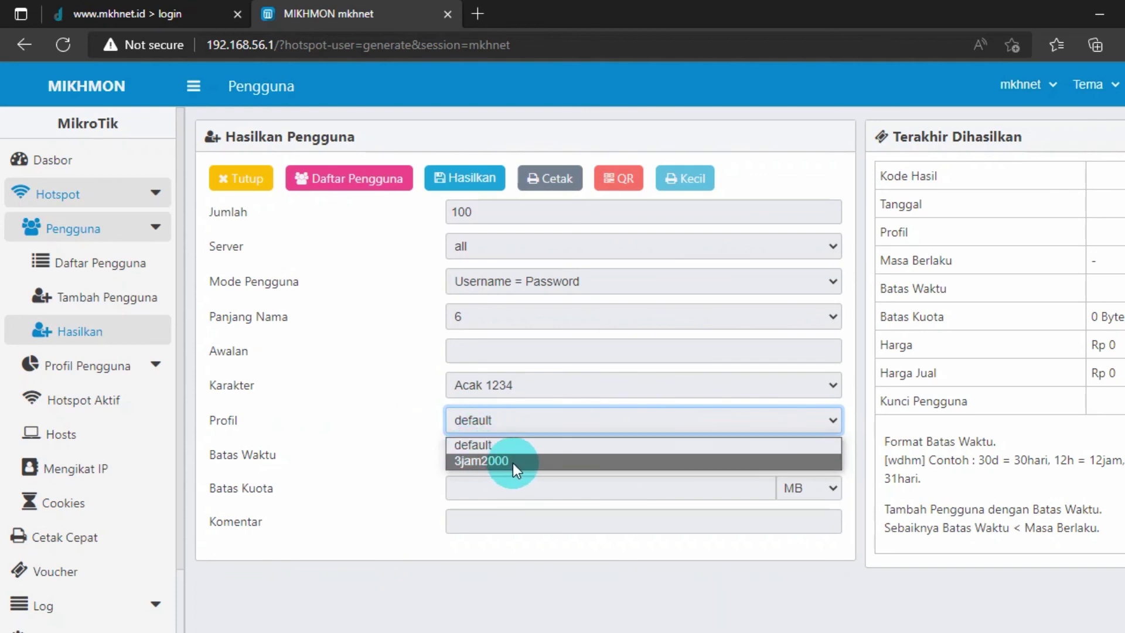
pyautogui.click(512, 462)
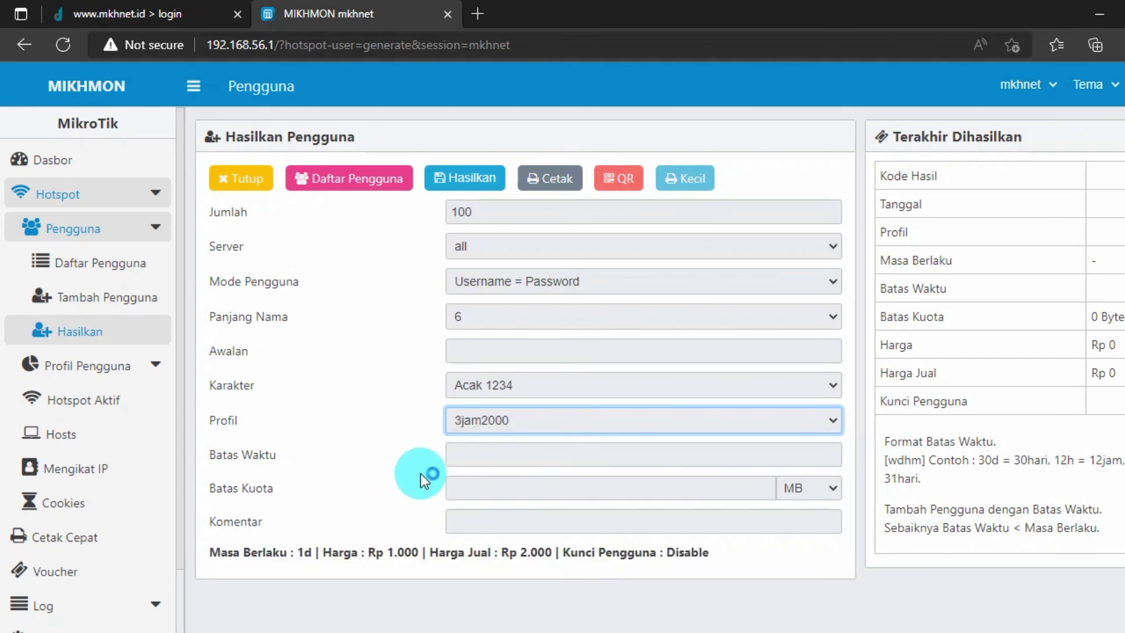
pyautogui.click(477, 458)
pyautogui.write('3d')
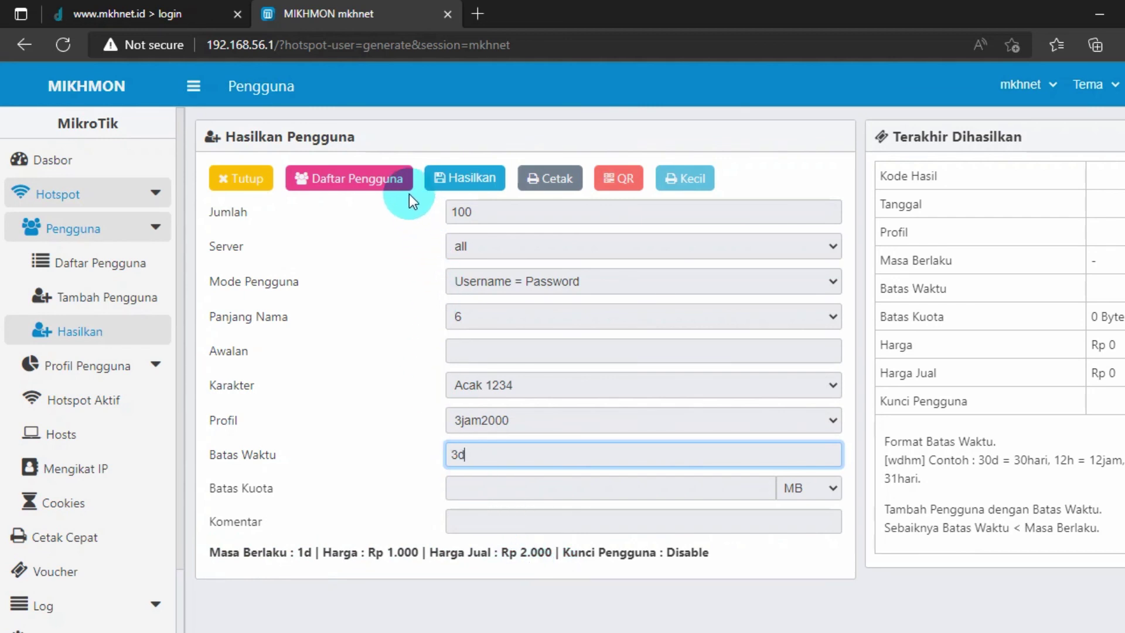
pyautogui.click(453, 179)
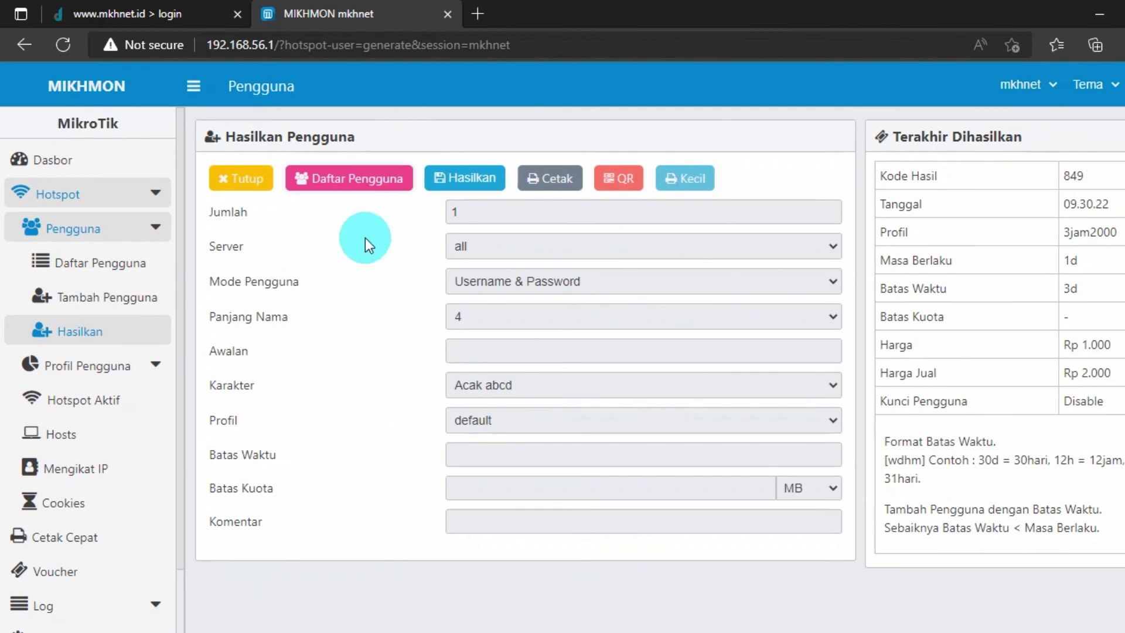
# - Open the printable sheet of 100 vouchers, cancelling the print dialog
pyautogui.click(567, 181)
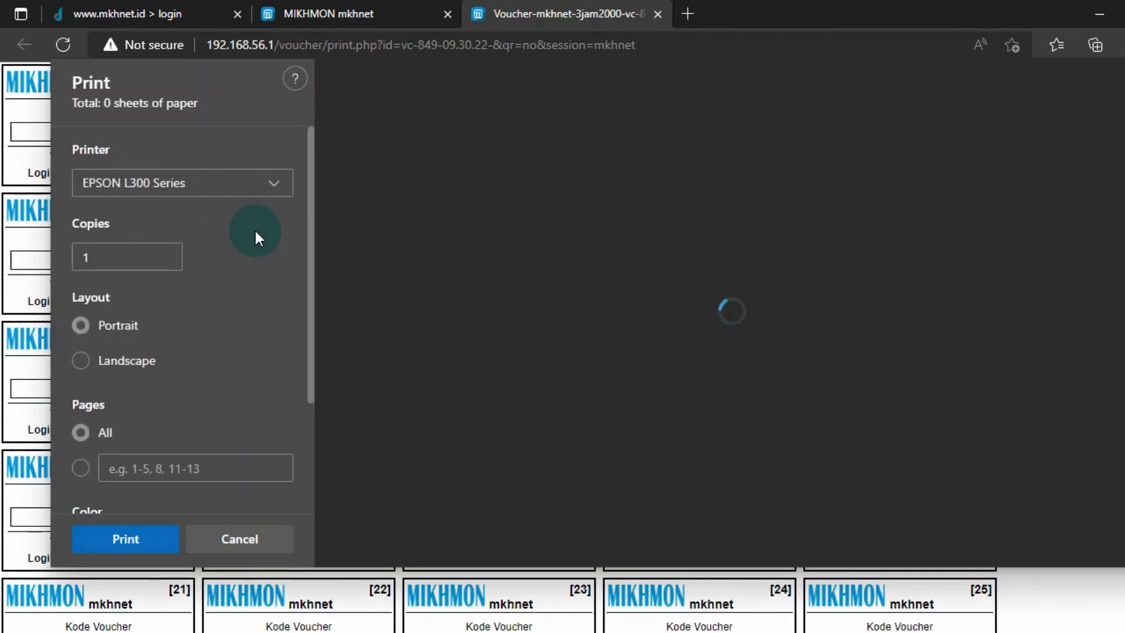
pyautogui.click(225, 545)
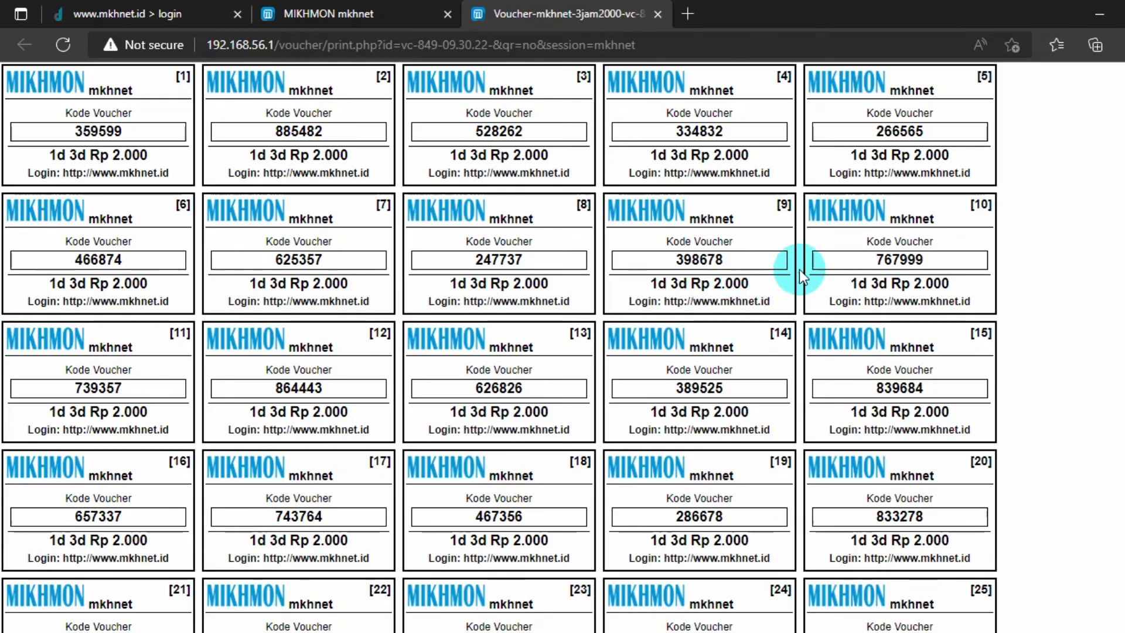
pyautogui.scroll(-15, 46, 240)
pyautogui.scroll(-12, 46, 240)
pyautogui.scroll(20, 53, 250)
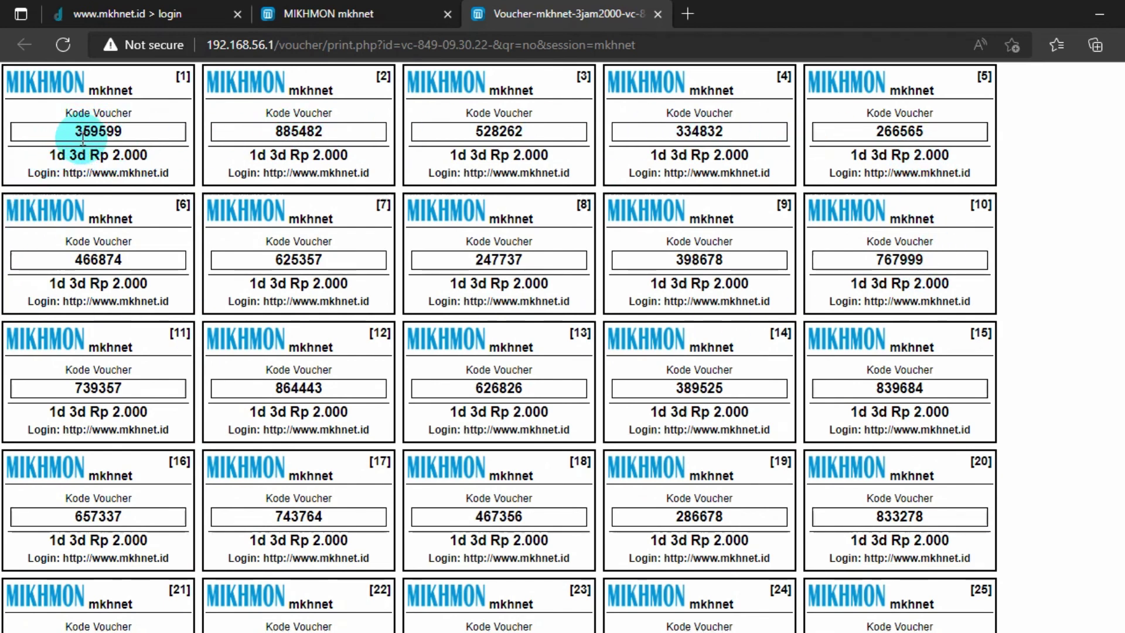
# - Select voucher [1]'s code 359599, then return to the mkhnet.id login page
pyautogui.moveTo(47, 155); pyautogui.dragTo(155, 158)
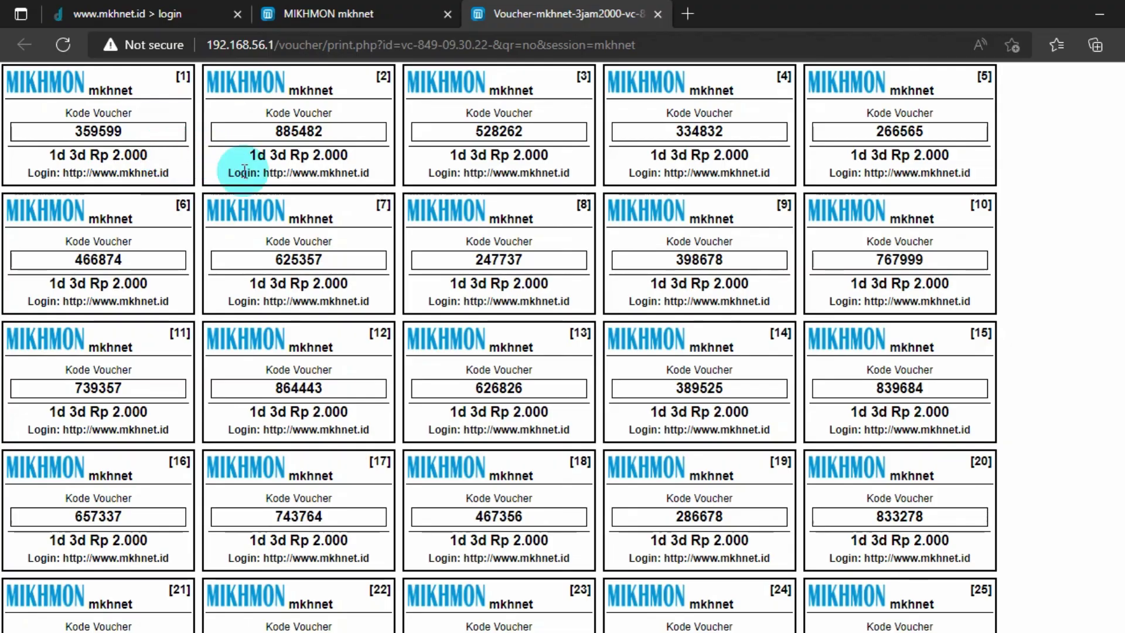
pyautogui.scroll(-20, 119, 226)
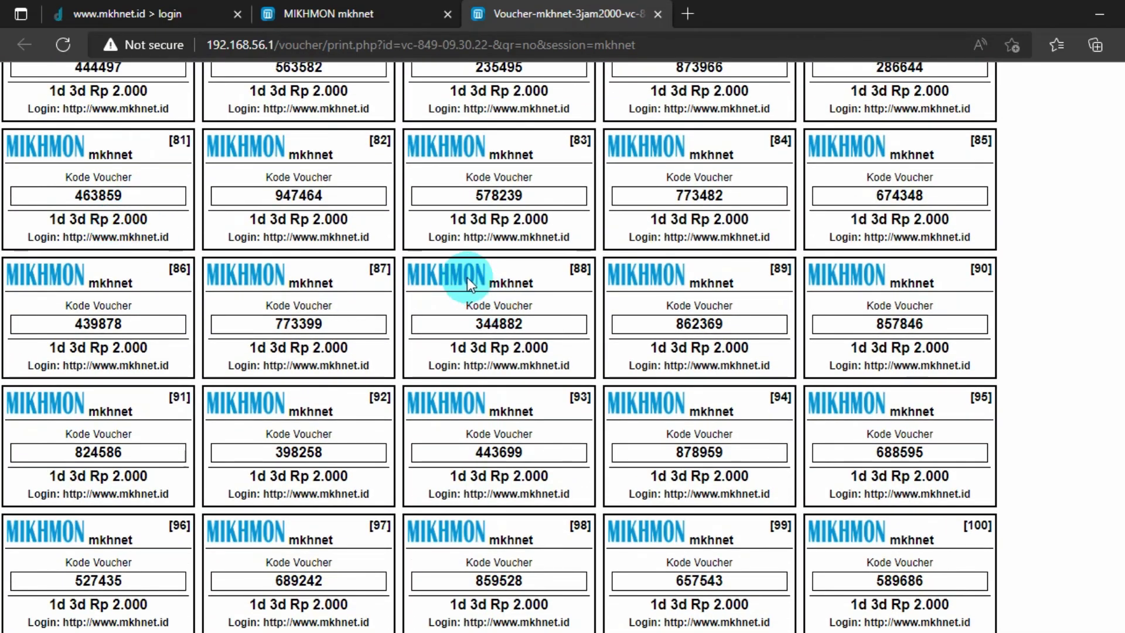
pyautogui.scroll(20, 464, 281)
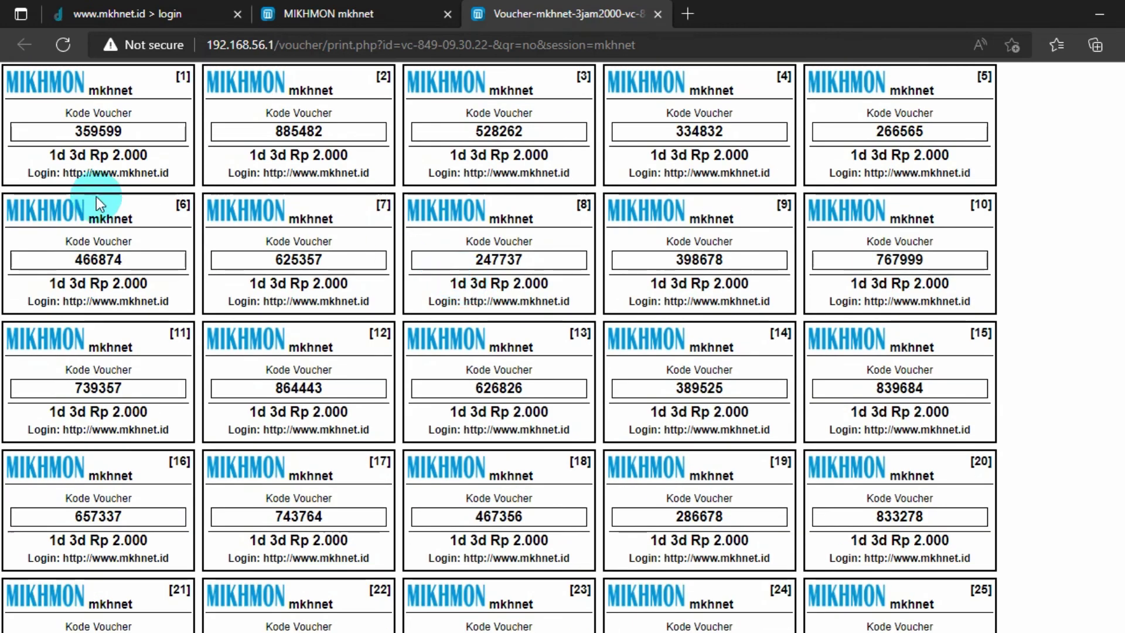
pyautogui.click(75, 166)
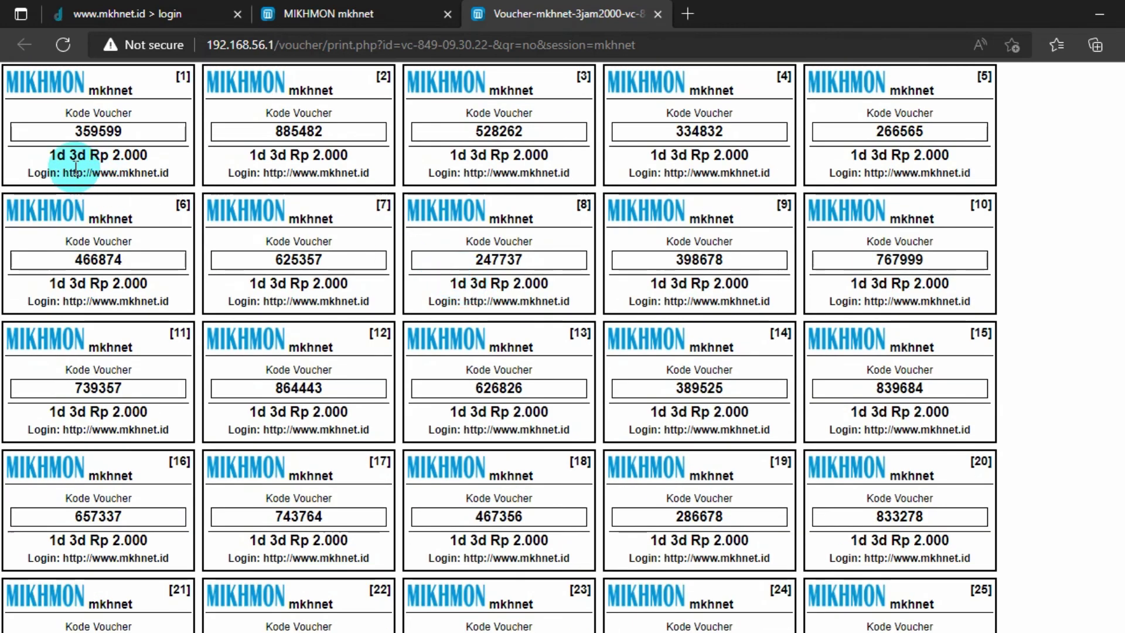
pyautogui.click(130, 129)
pyautogui.moveTo(130, 129); pyautogui.dragTo(75, 133)
pyautogui.hotkey('ctrl', 'c')
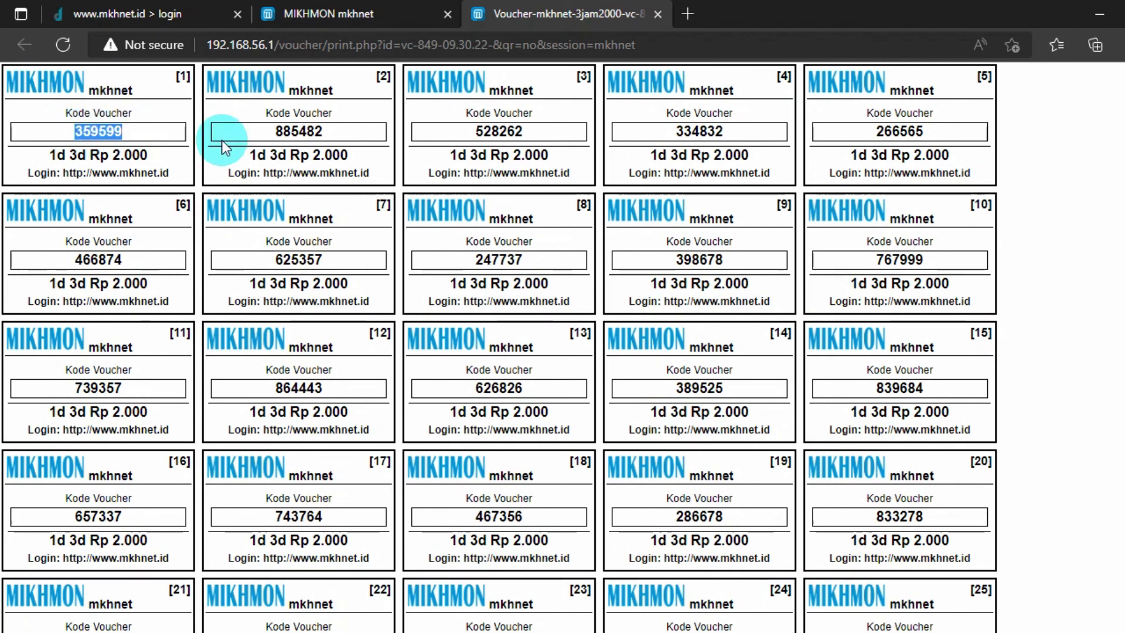
pyautogui.click(138, 18)
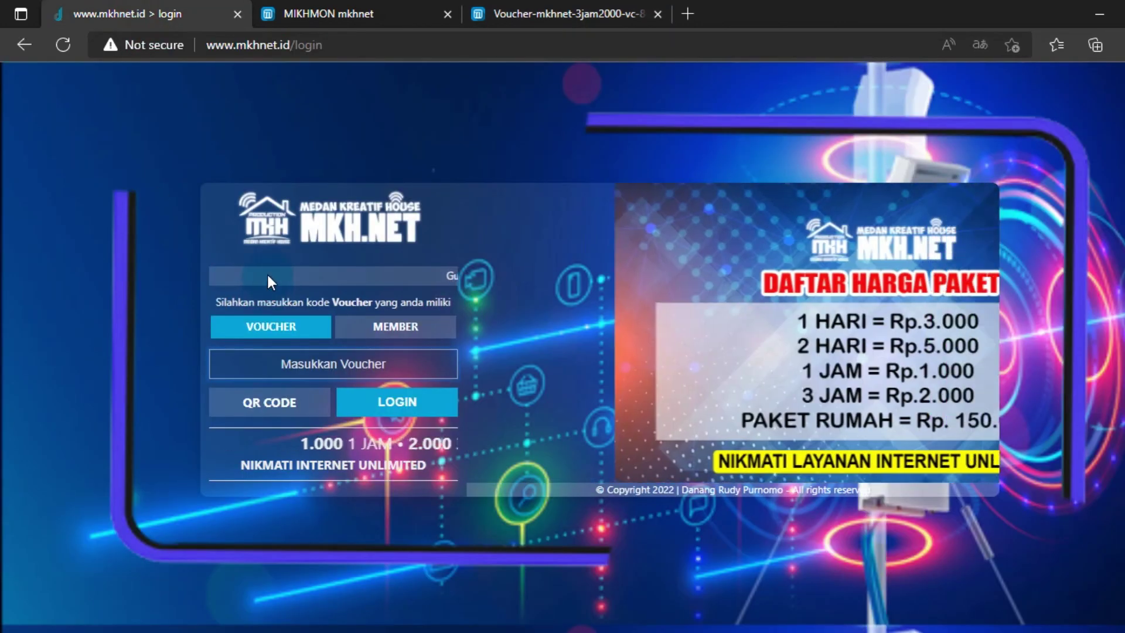
pyautogui.click(328, 364)
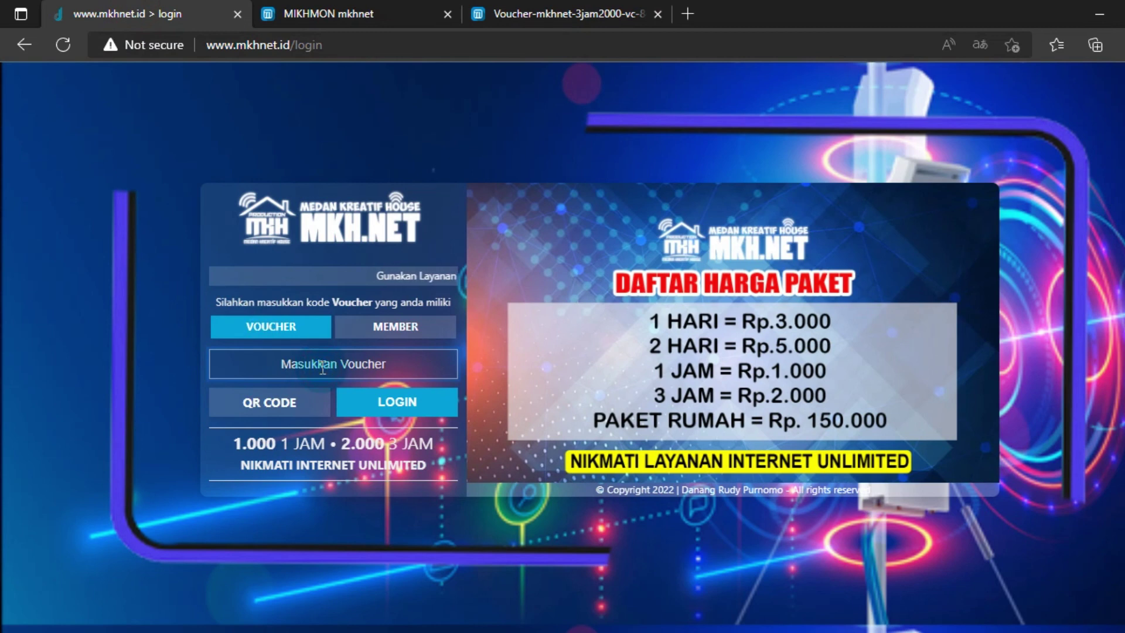
pyautogui.hotkey('ctrl', 'v')
pyautogui.click(363, 403)
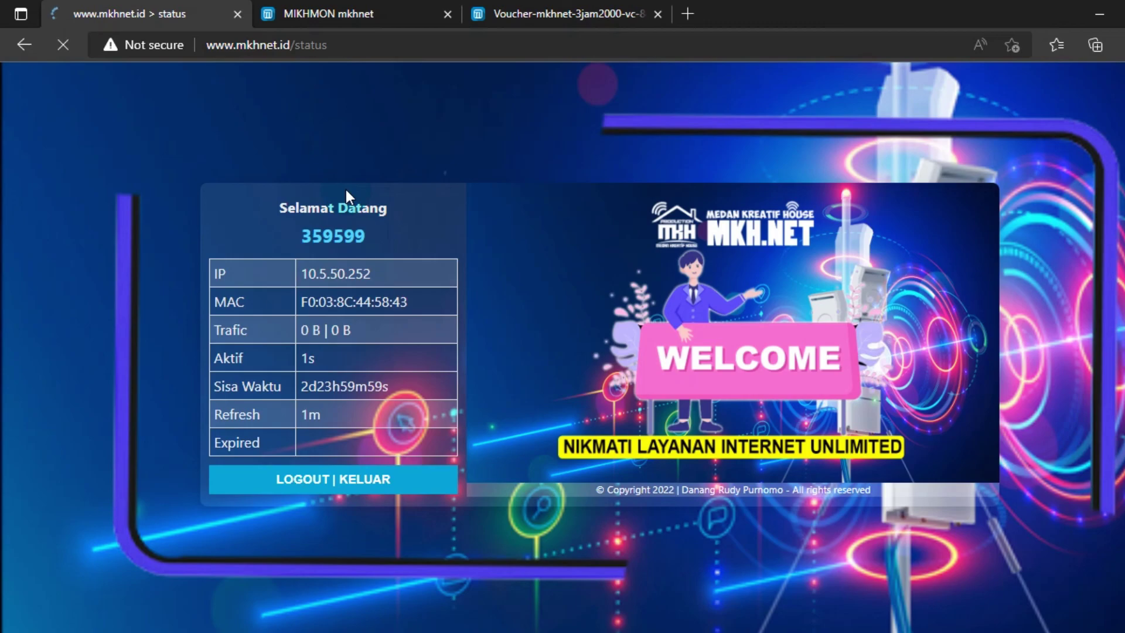
pyautogui.click(533, 8)
pyautogui.click(150, 3)
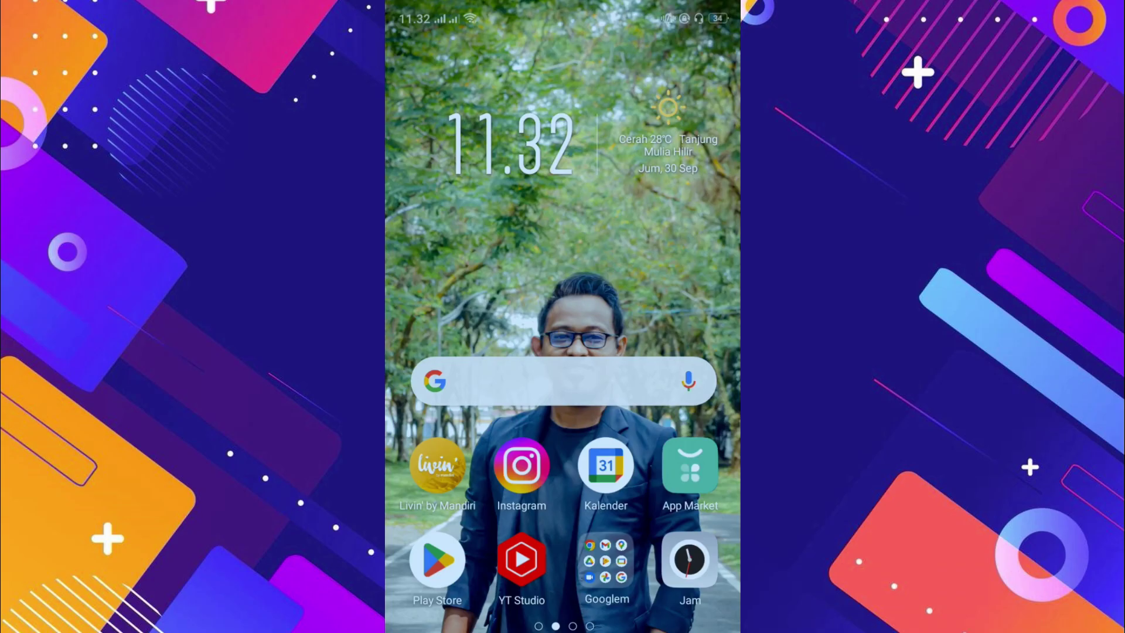
# - Connect the phone to the mkhnet Wi-Fi network from quick settings
pyautogui.moveTo(678, 13); pyautogui.dragTo(673, 292)
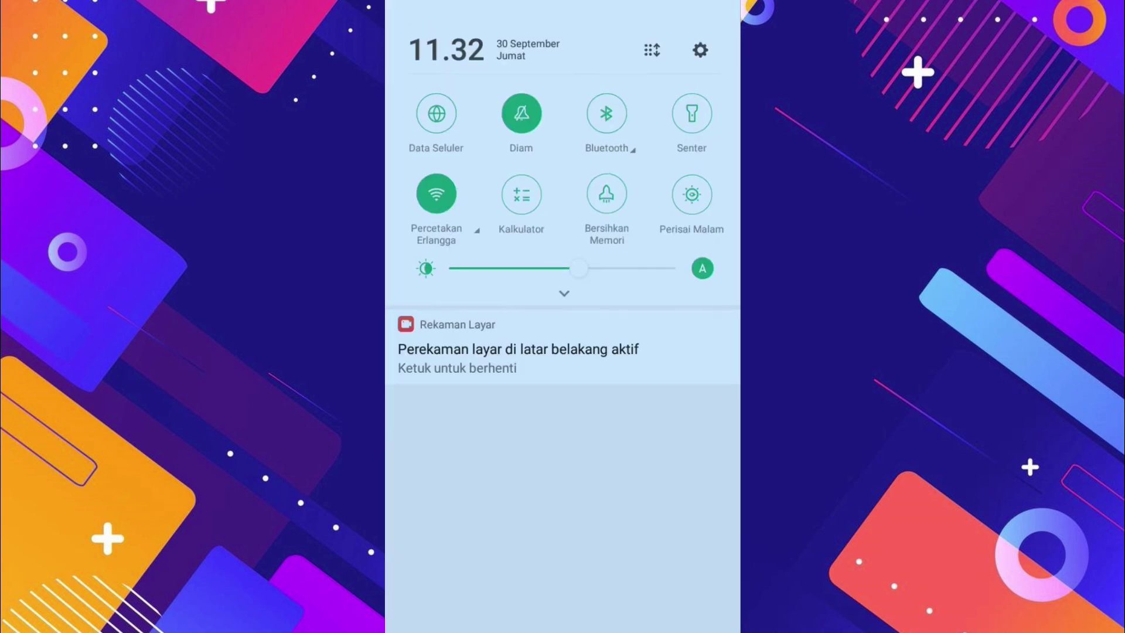
pyautogui.click(564, 292)
pyautogui.click(437, 234)
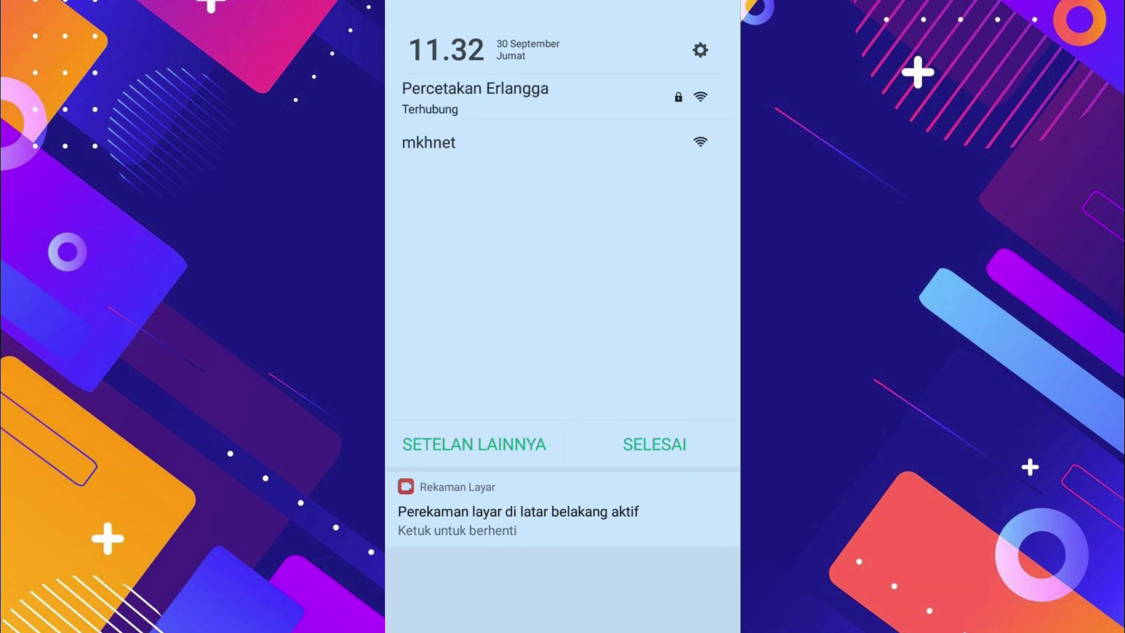
pyautogui.click(654, 444)
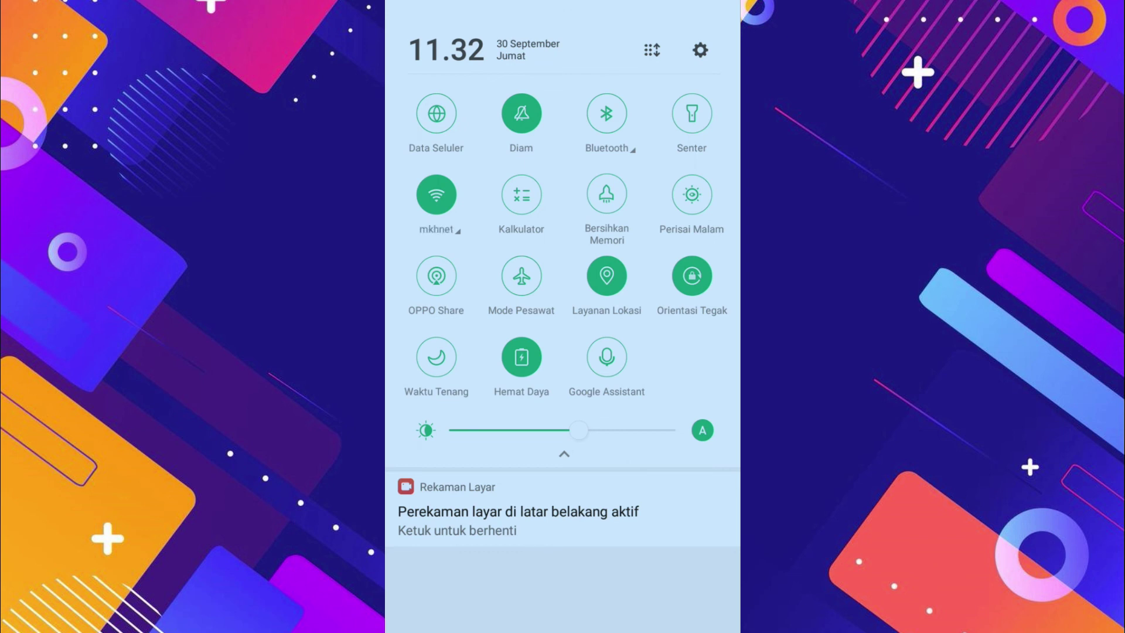
pyautogui.click(654, 621)
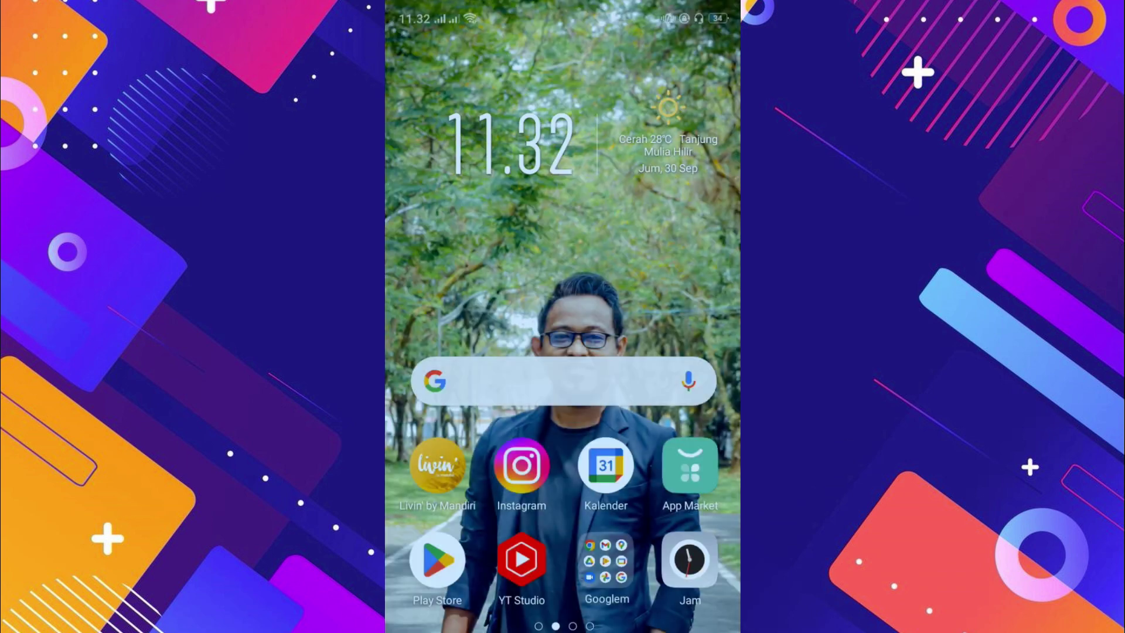
pyautogui.click(681, 27)
# - Open the mkhnet network's hotspot sign-in page from the Wi-Fi list
pyautogui.moveTo(675, 12); pyautogui.dragTo(673, 351)
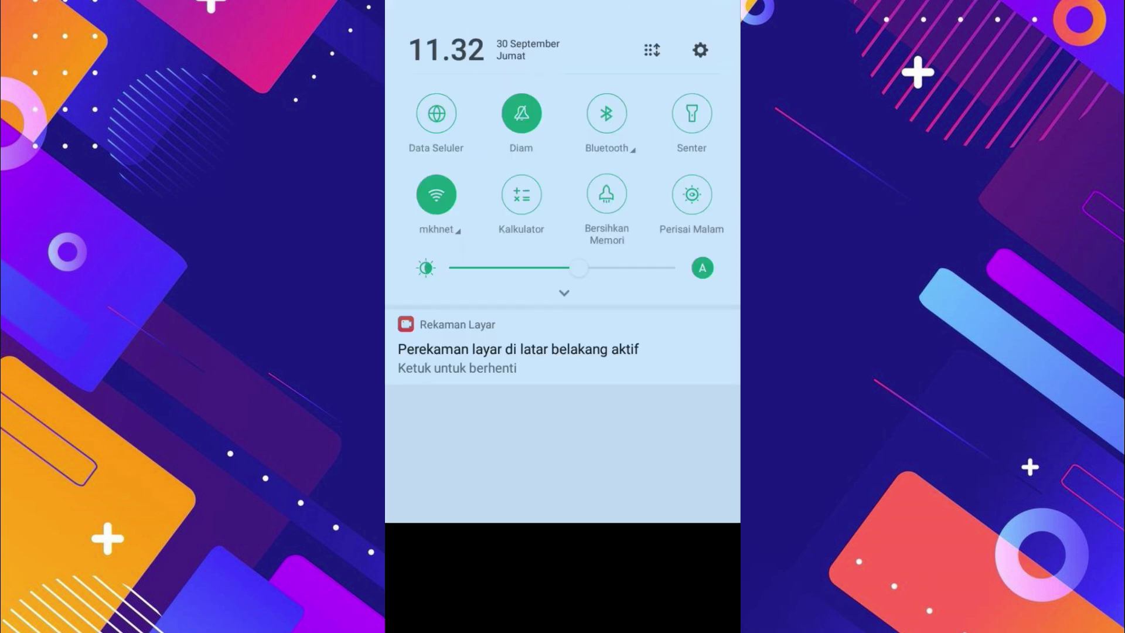
pyautogui.click(464, 237)
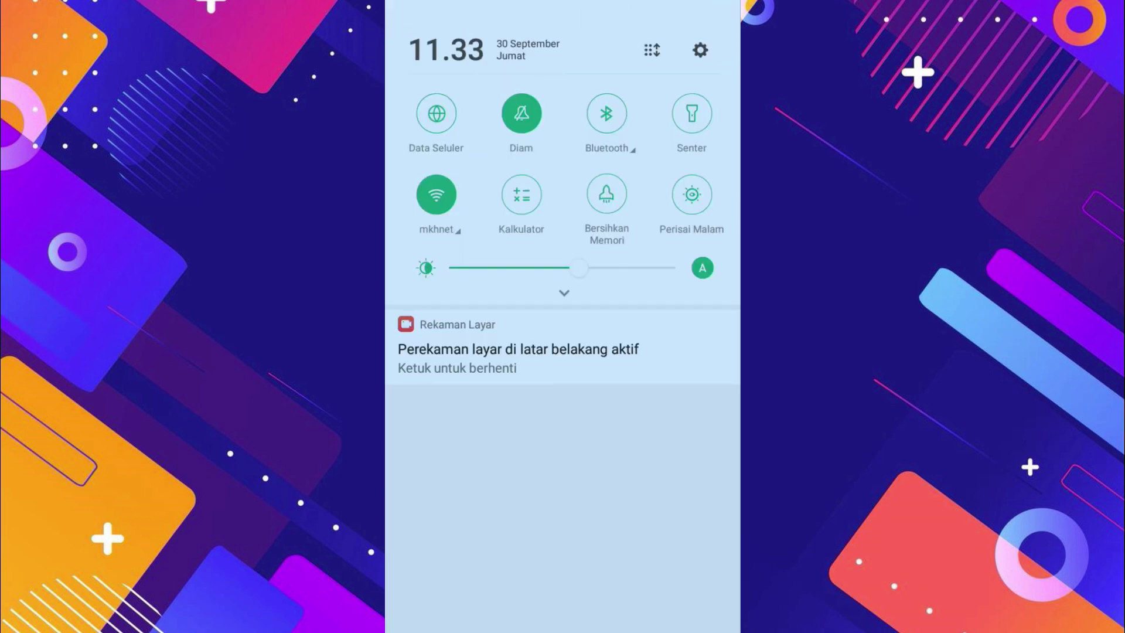
pyautogui.click(564, 293)
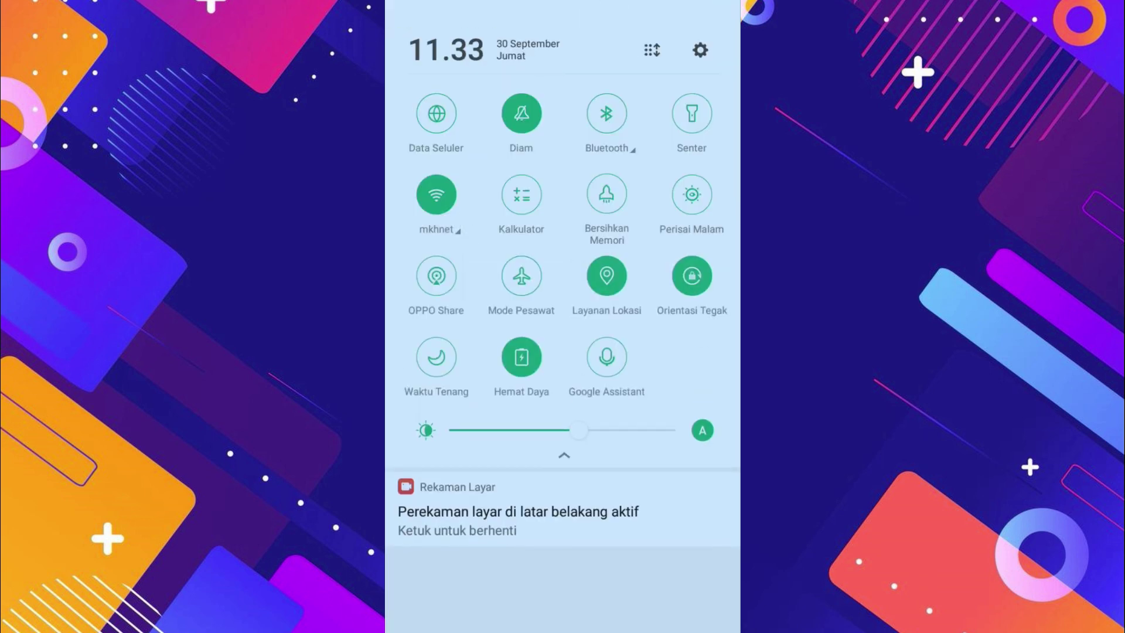
pyautogui.click(440, 216)
pyautogui.click(662, 94)
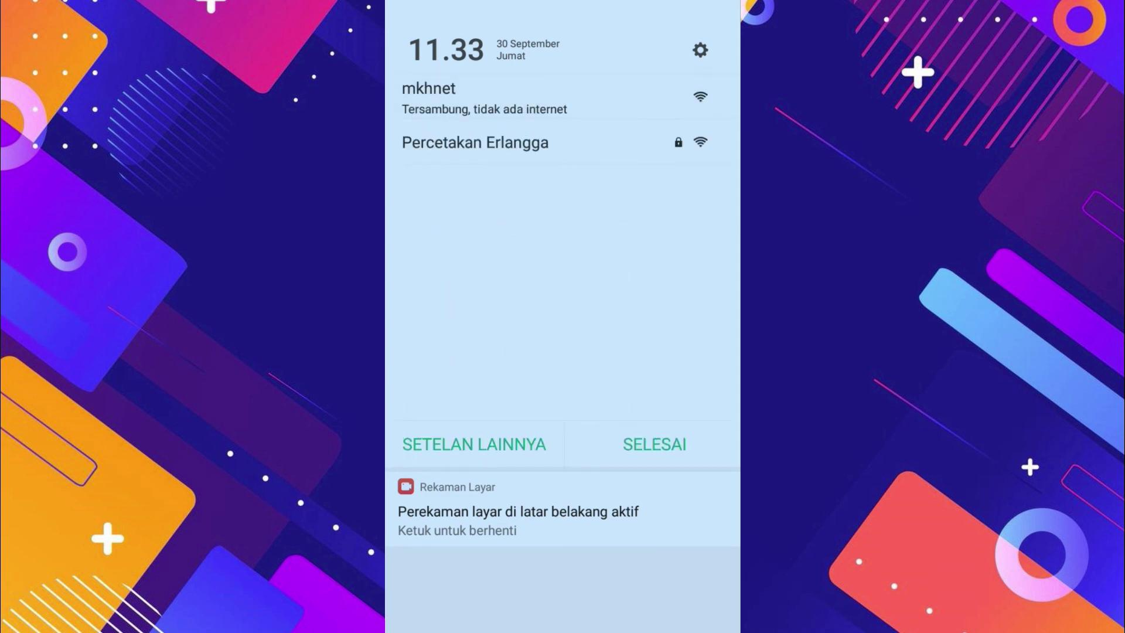
pyautogui.press('Escape')
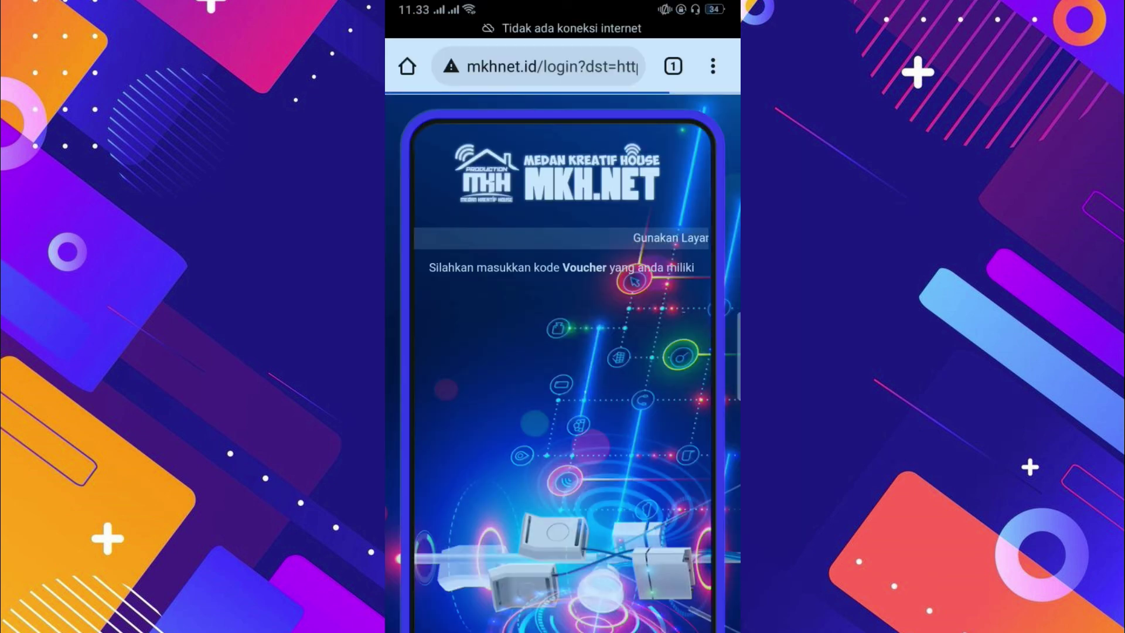
pyautogui.moveTo(641, 463); pyautogui.dragTo(639, 327)
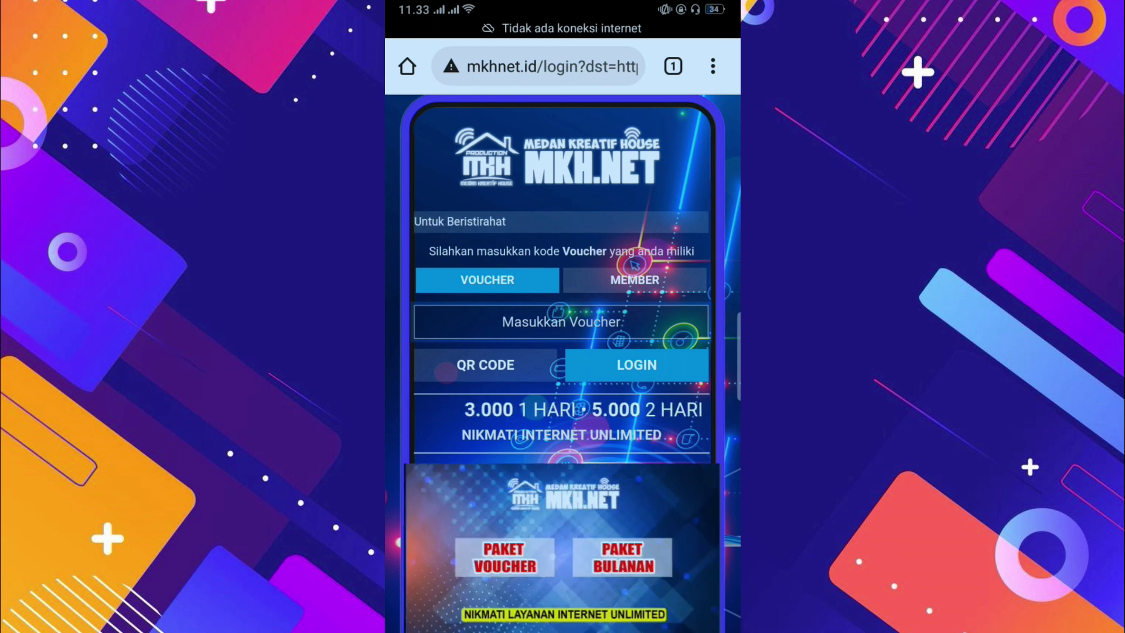
pyautogui.click(561, 321)
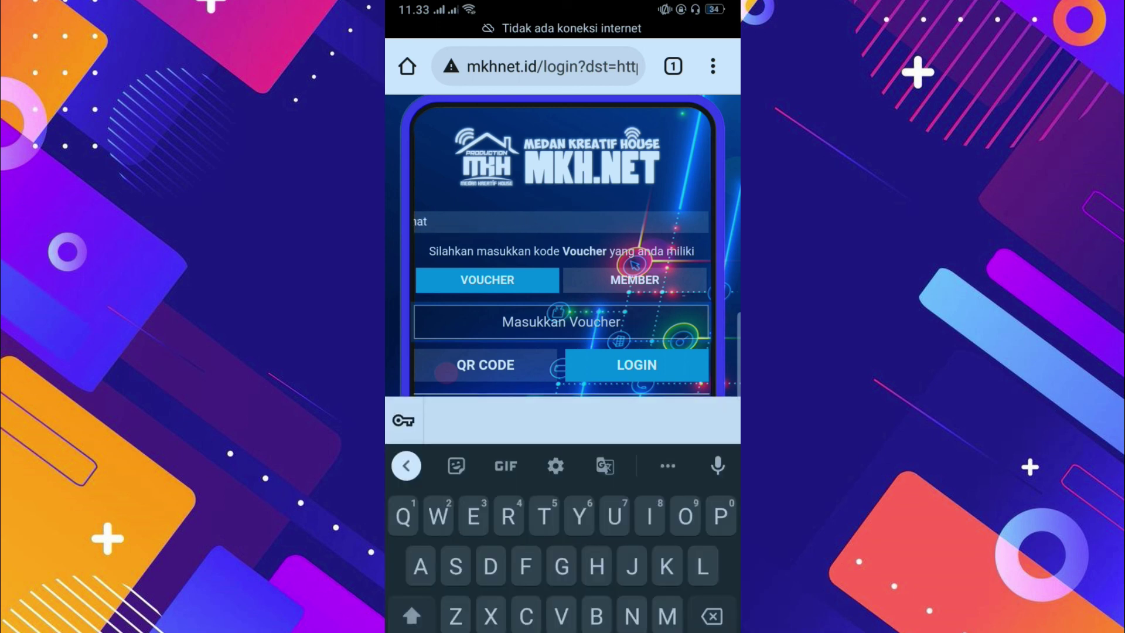
pyautogui.write('88')
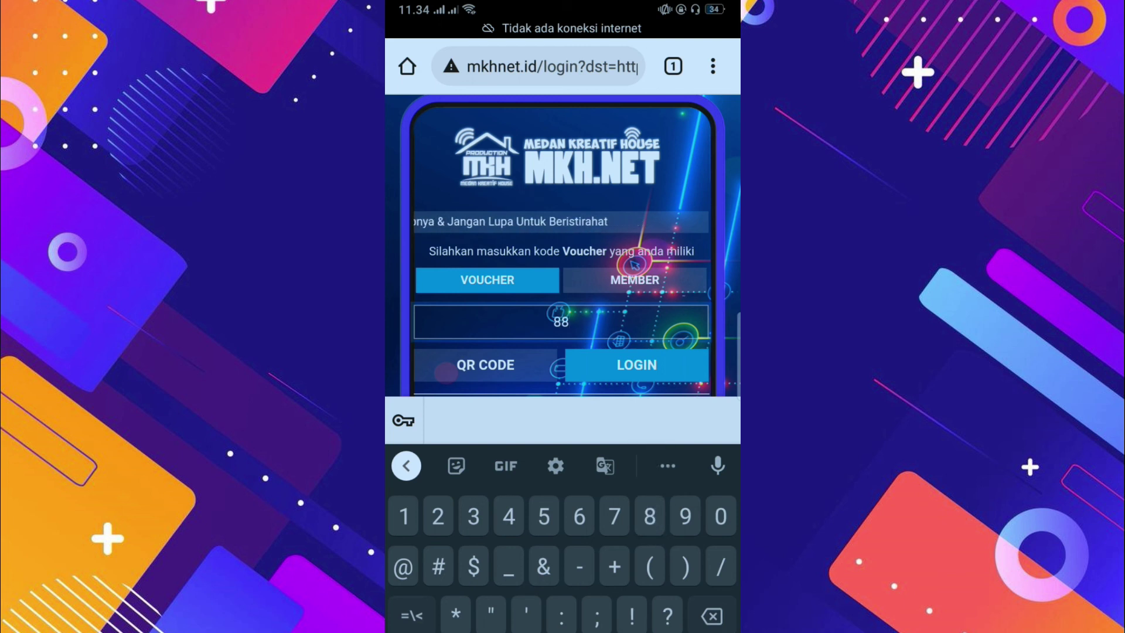
pyautogui.write('5')
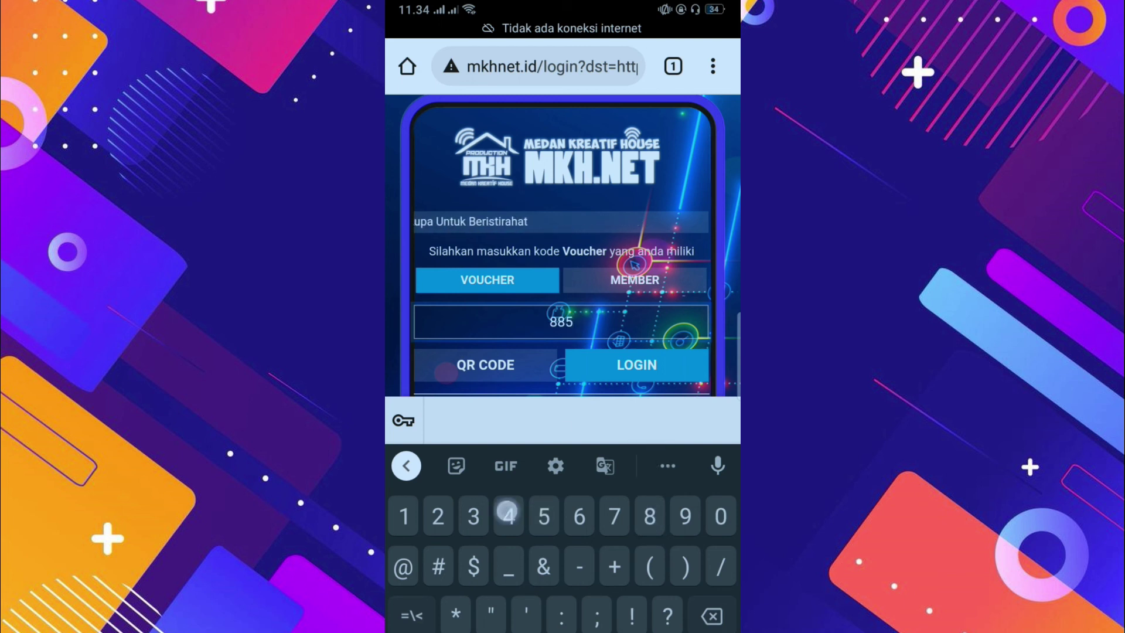
pyautogui.write('48')
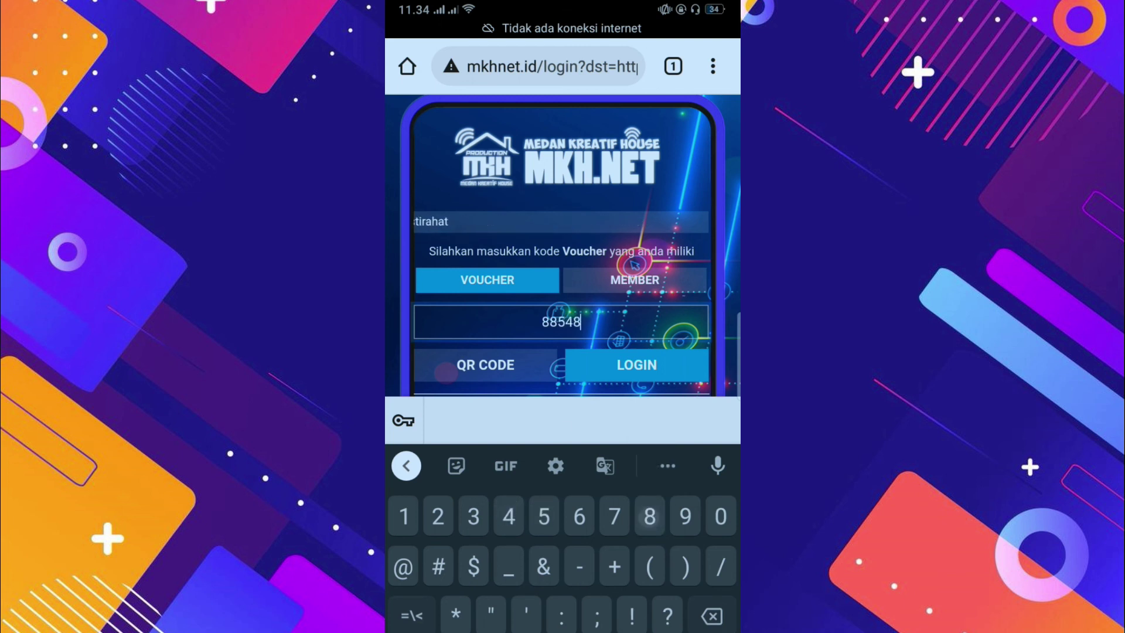
pyautogui.write('2')
pyautogui.click(664, 359)
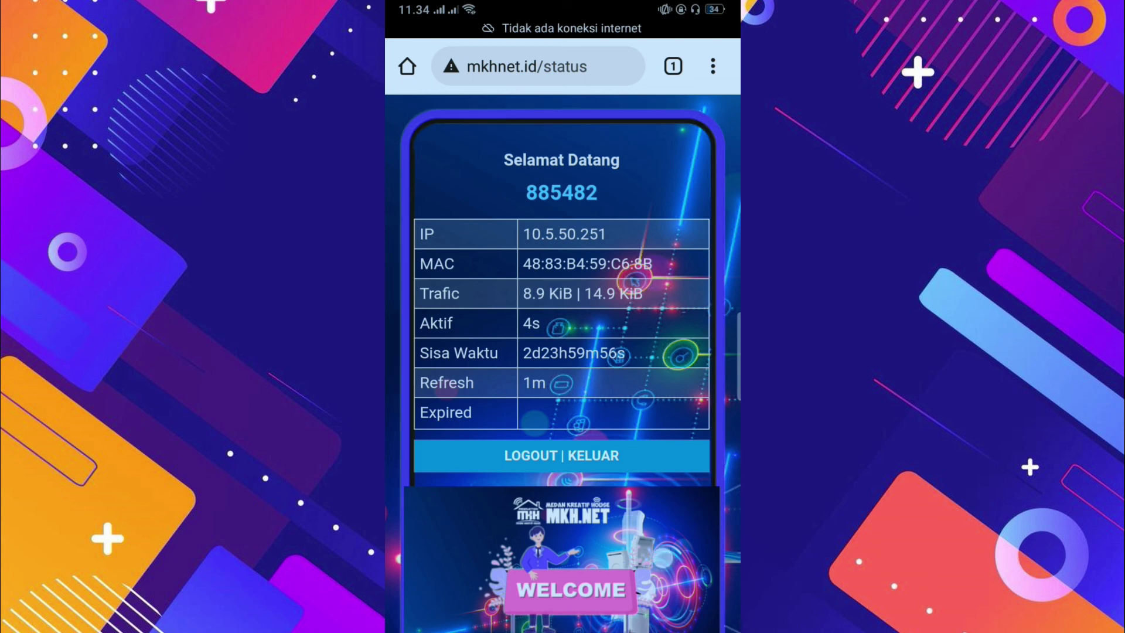
pyautogui.scroll(-2, 562, 363)
pyautogui.scroll(2, 562, 363)
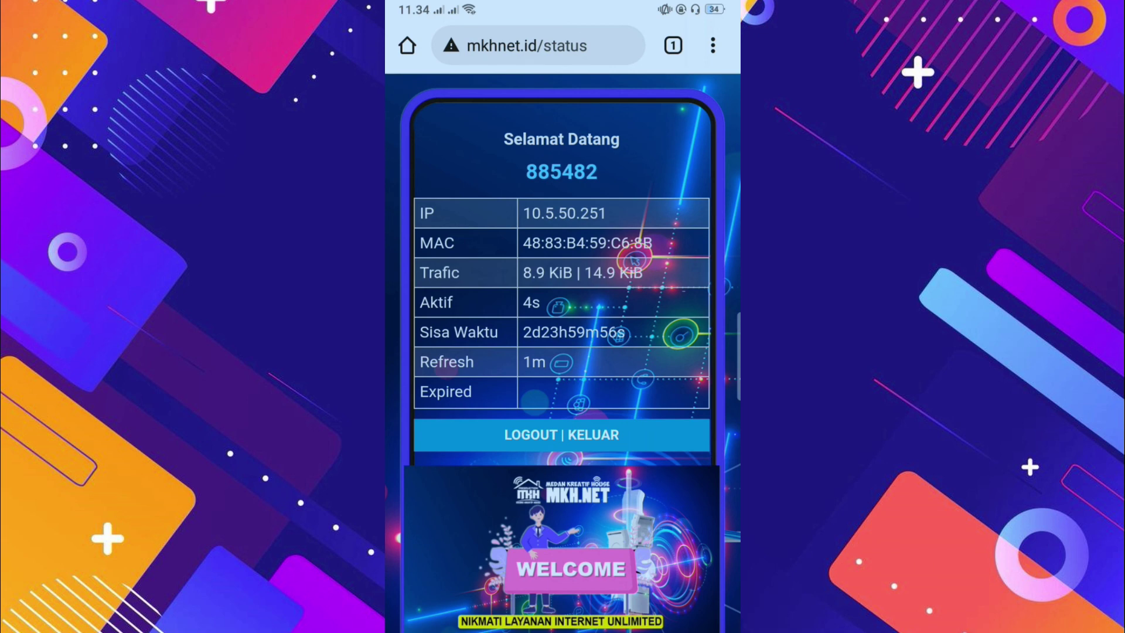
pyautogui.click(719, 329)
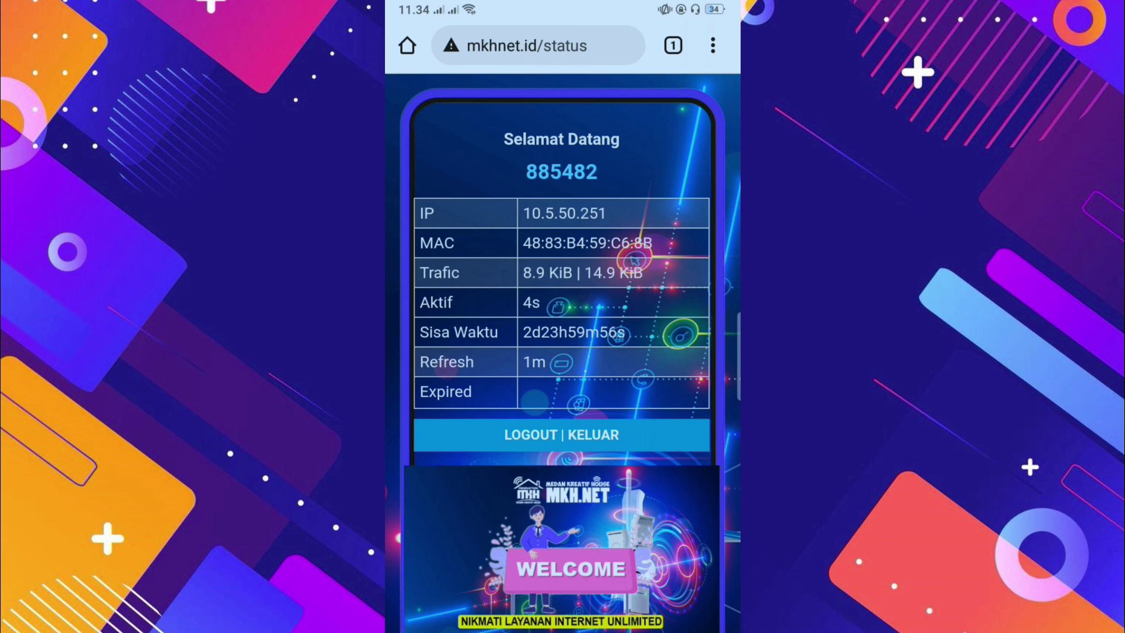